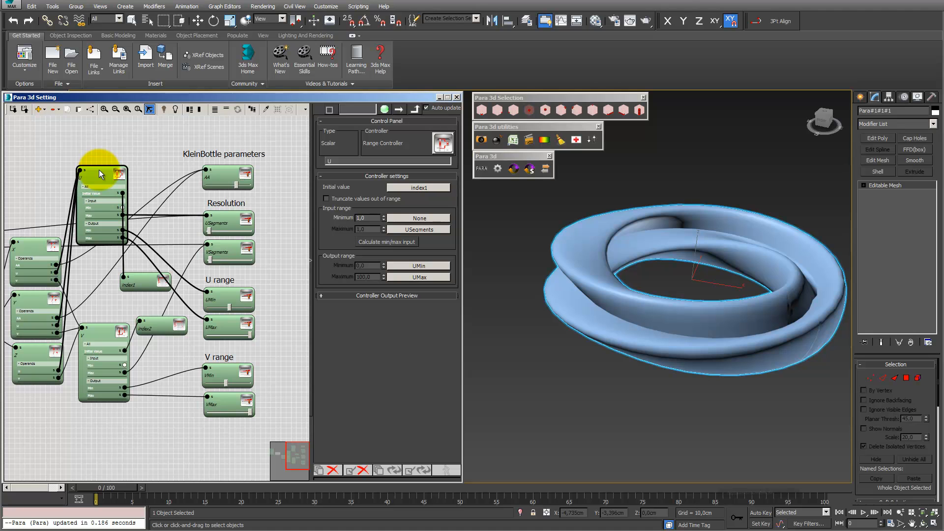
- Lower the Klein bottle's AA parameter to about -5.132 with its node slider
left_click(223, 177)
left_click_drag(238, 185, 217, 187)
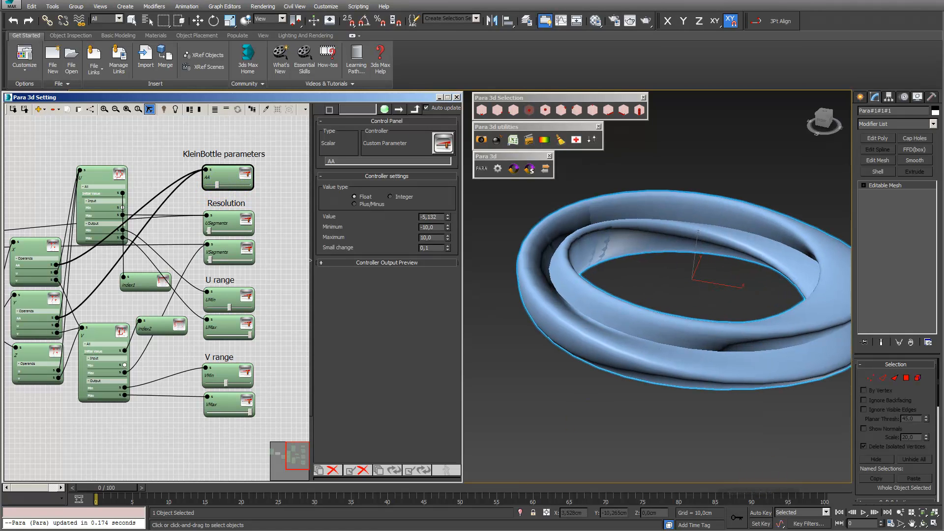
left_click(417, 267)
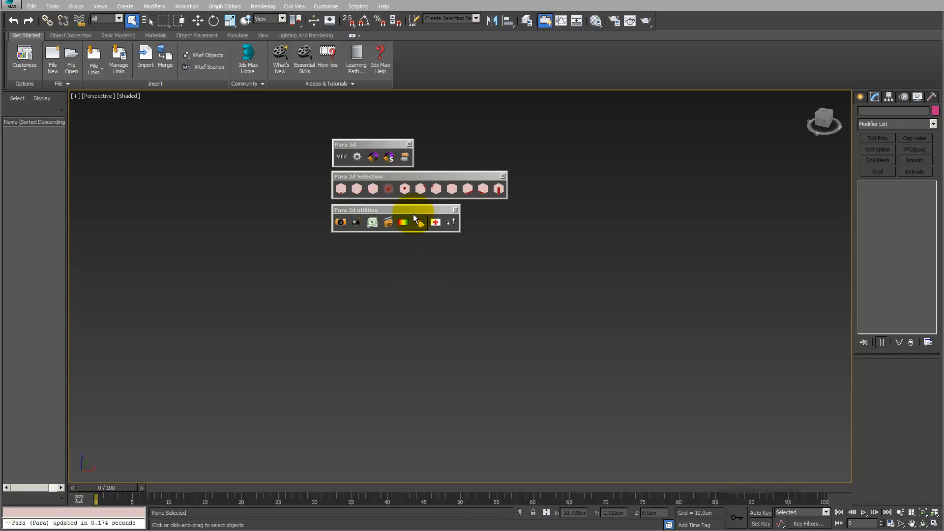
- Dock the Para 3d and Para 3d utilities toolbars in the main toolbar row and close the Para 3d Selection toolbar
left_click(378, 146)
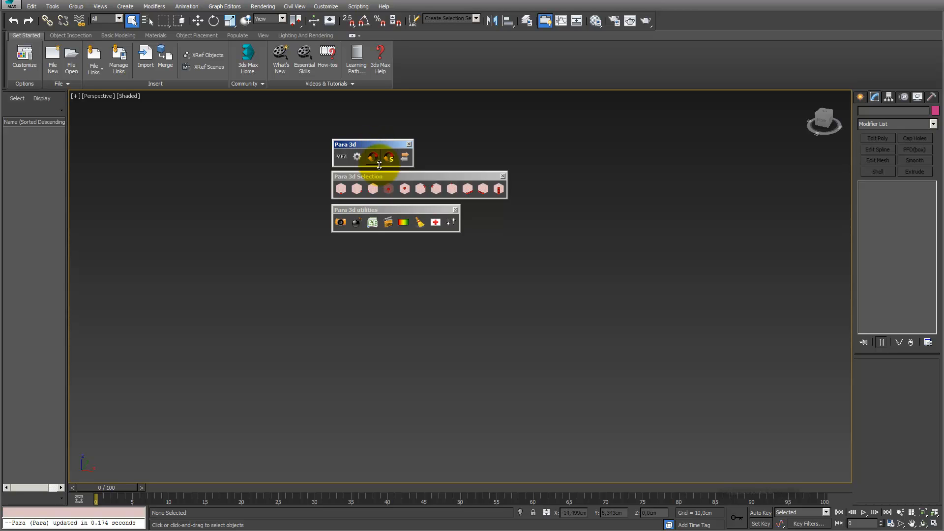
left_click_drag(379, 147, 701, 22)
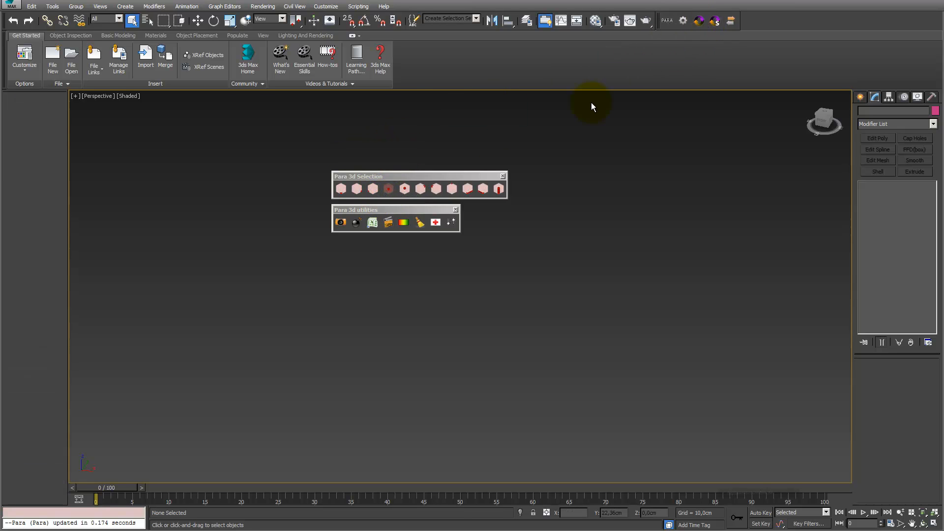
left_click_drag(412, 210, 828, 19)
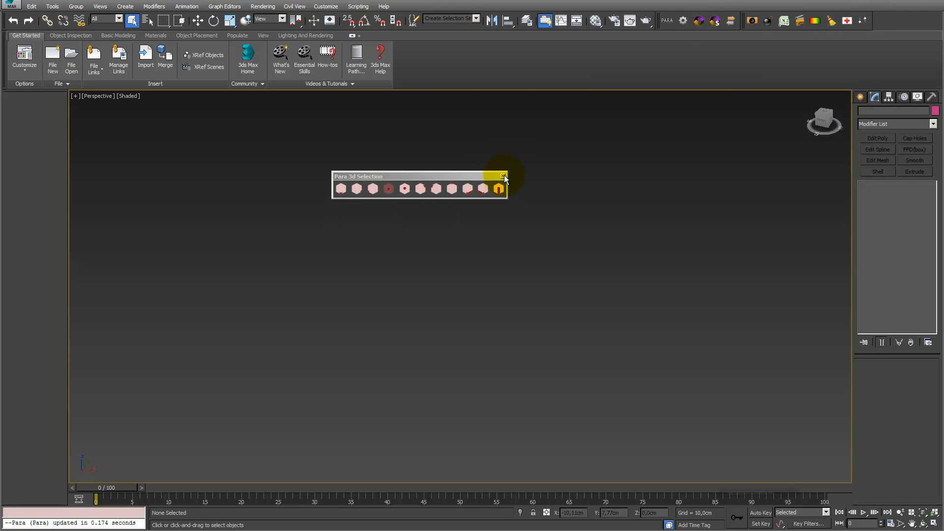
left_click(502, 176)
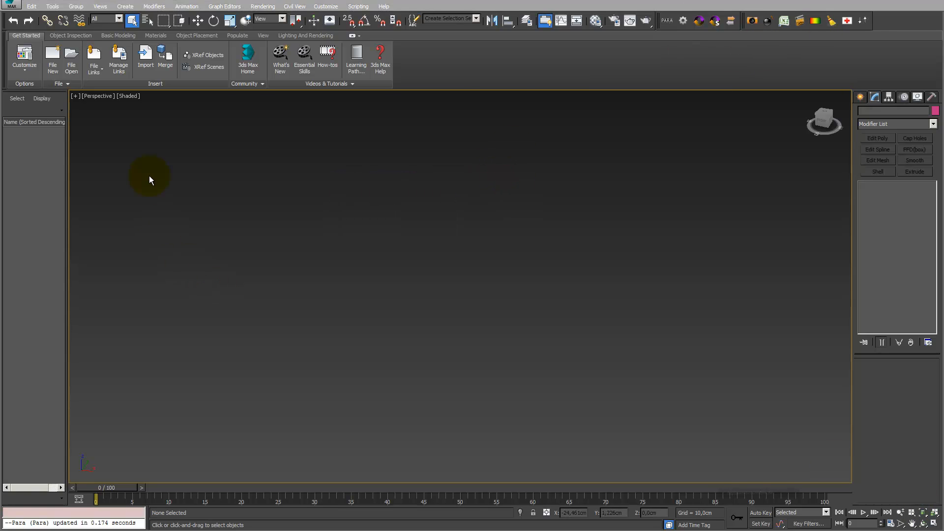
- Check the display unit scale and the system unit scale in the units setup, leaving both without changes
left_click(28, 75)
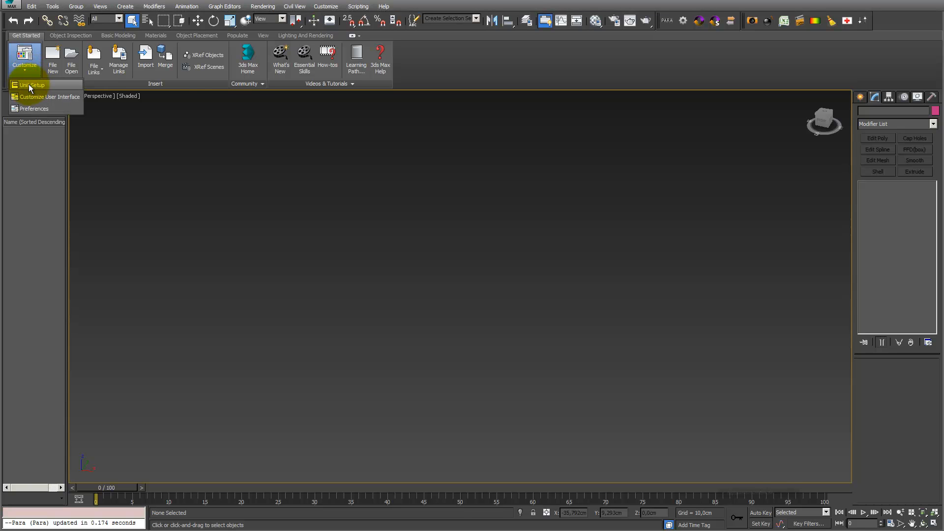
left_click(29, 84)
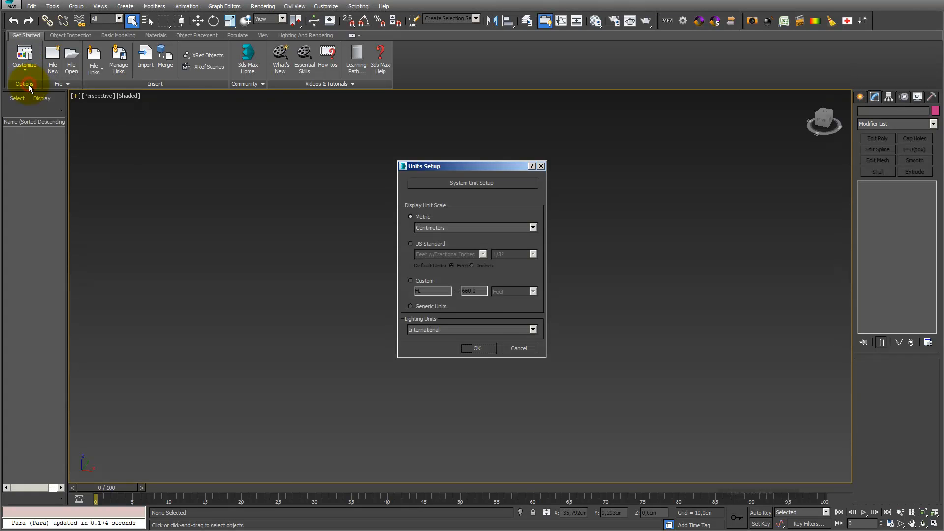
left_click_drag(463, 167, 424, 180)
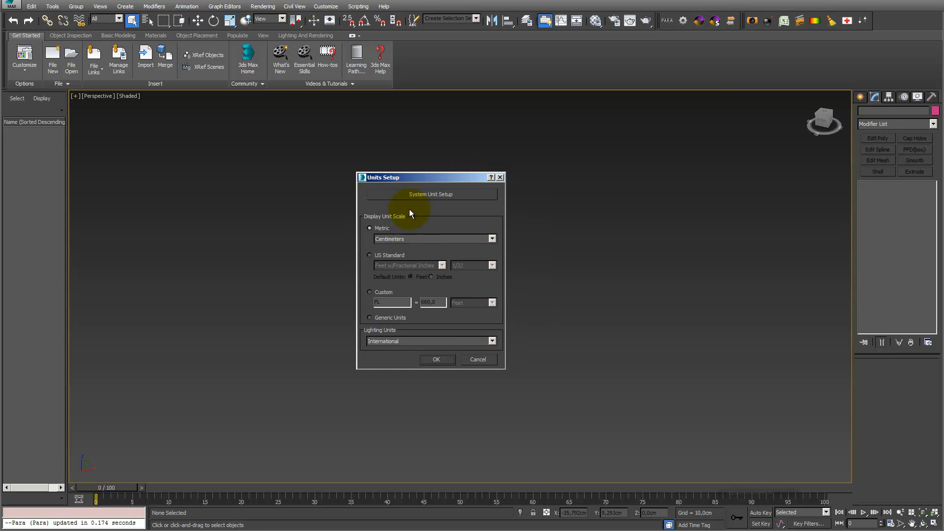
left_click(420, 194)
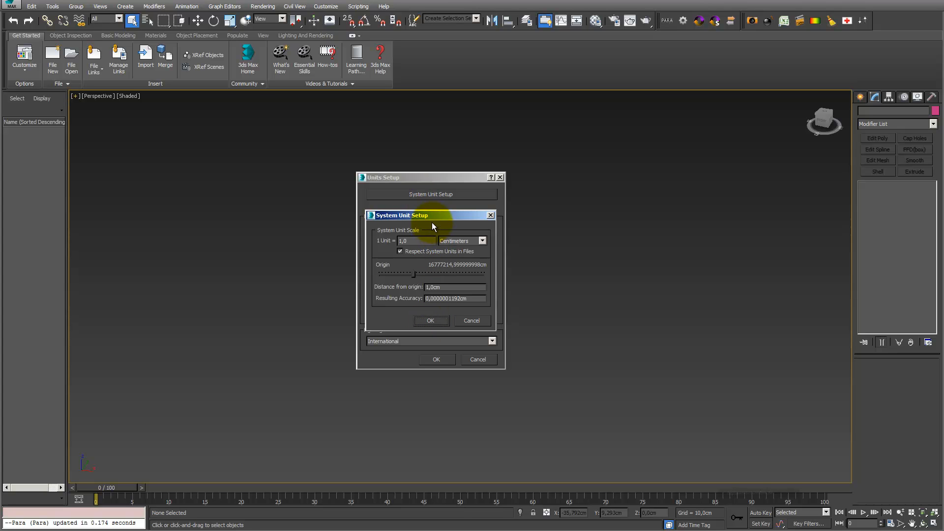
left_click(470, 320)
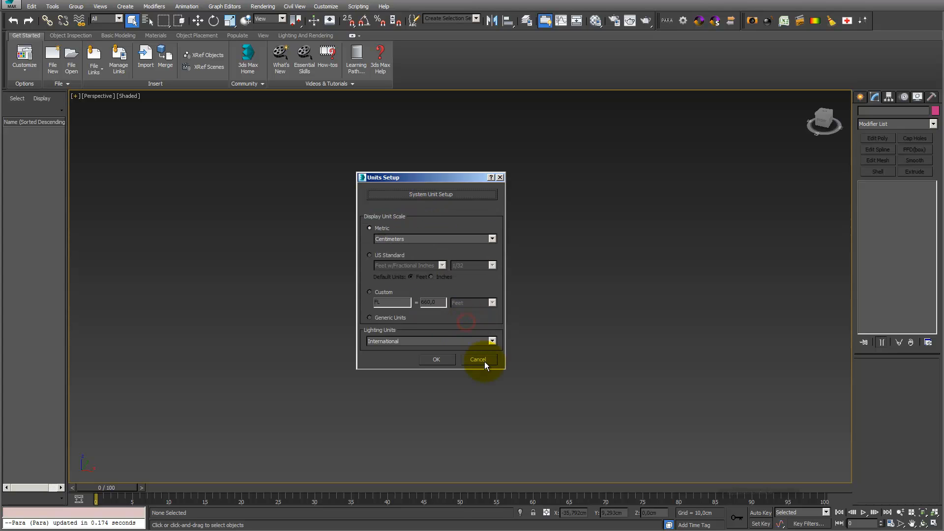
left_click(486, 362)
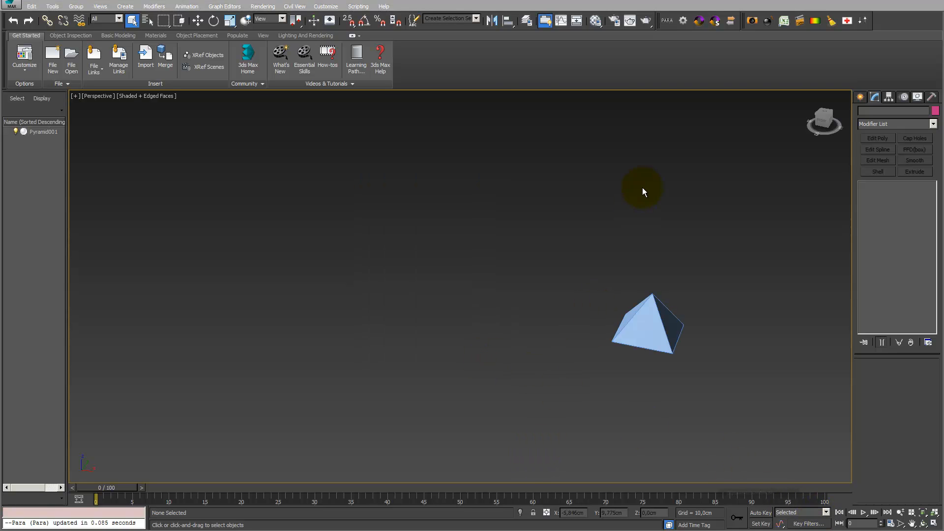
- Create a Parametric Mesh container in the Para 3d settings with Count 2 (D2) set to 10 and the Voronoi Surface method
left_click(682, 21)
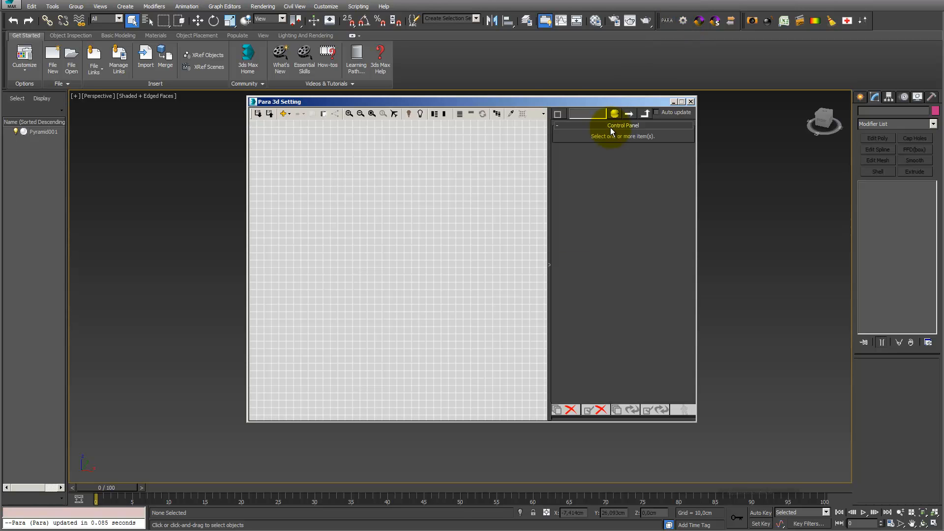
left_click(290, 113)
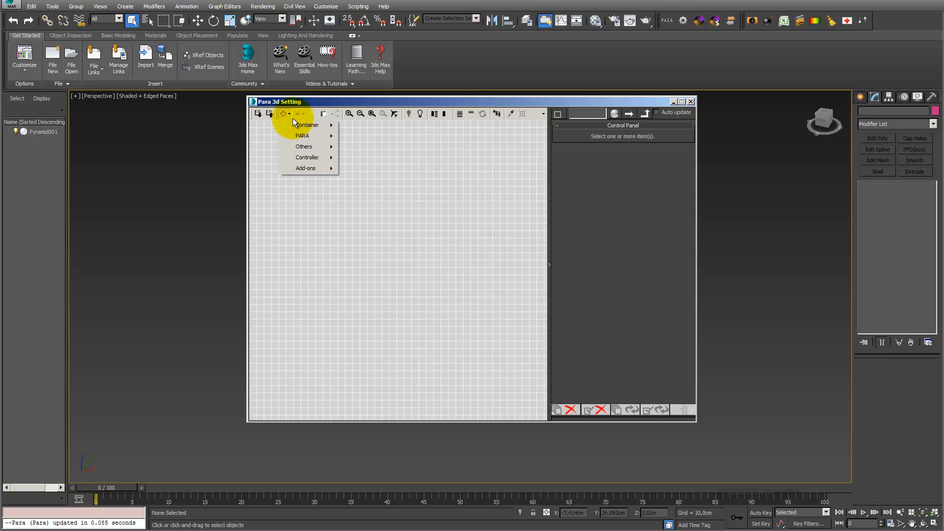
mouse_move(299, 127)
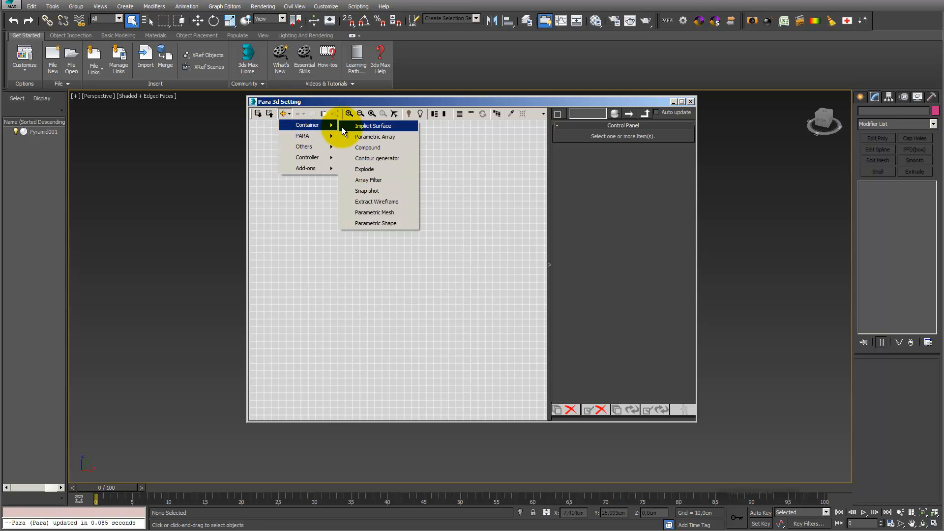
left_click(396, 214)
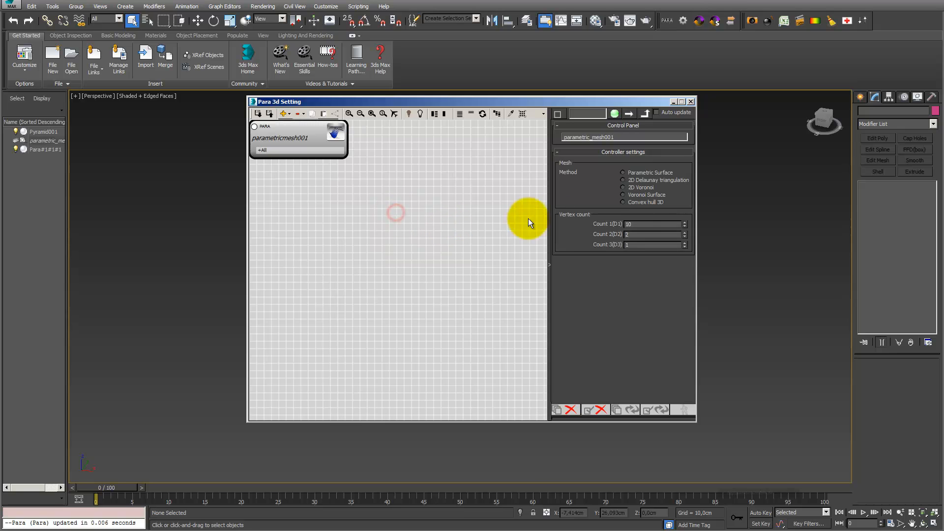
double_click(639, 234)
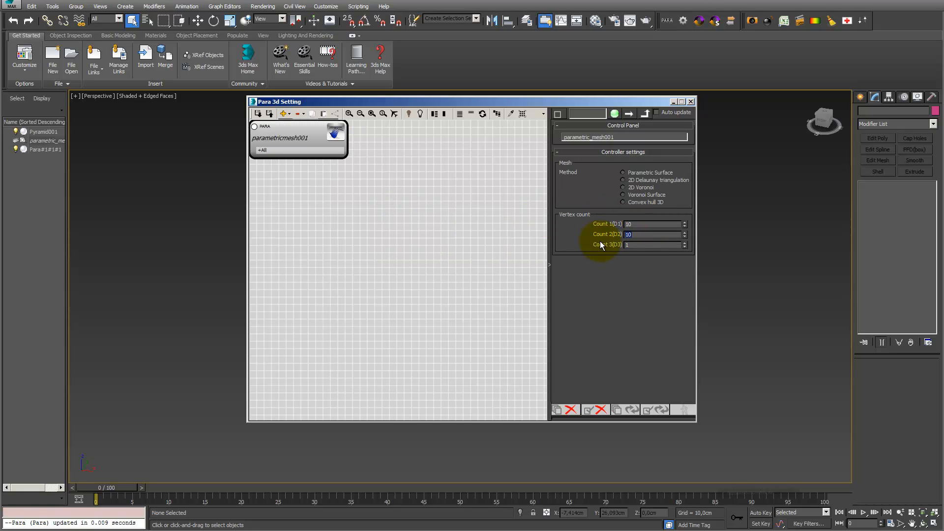
left_click(624, 194)
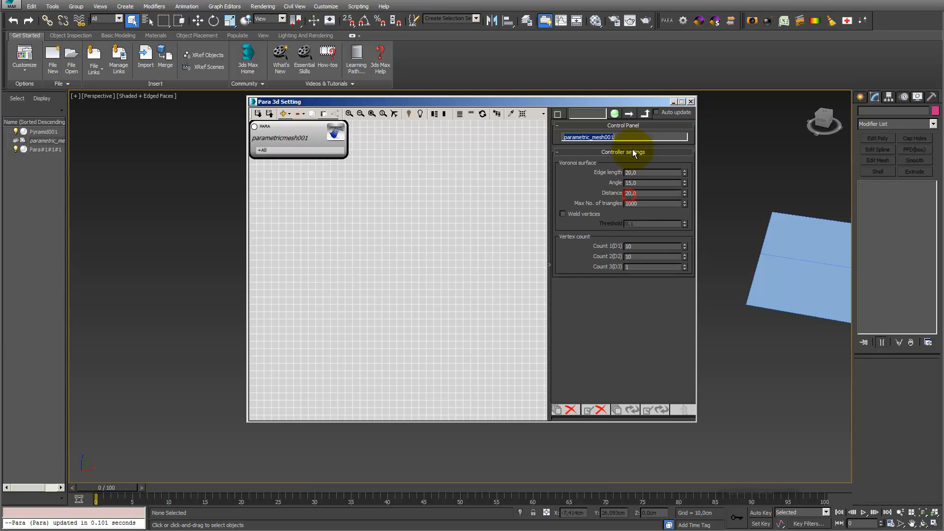
left_click_drag(645, 104, 558, 162)
middle_click_drag(836, 270, 684, 234)
left_click(603, 159)
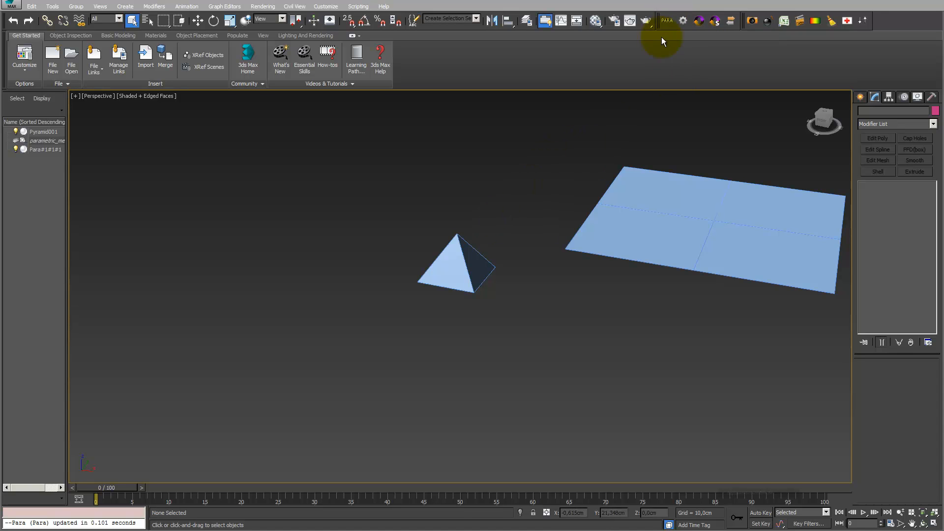
- Review the PARA creation options with nothing selected, and compare Create array and Assign controller with the pyramid selected
left_click(667, 21)
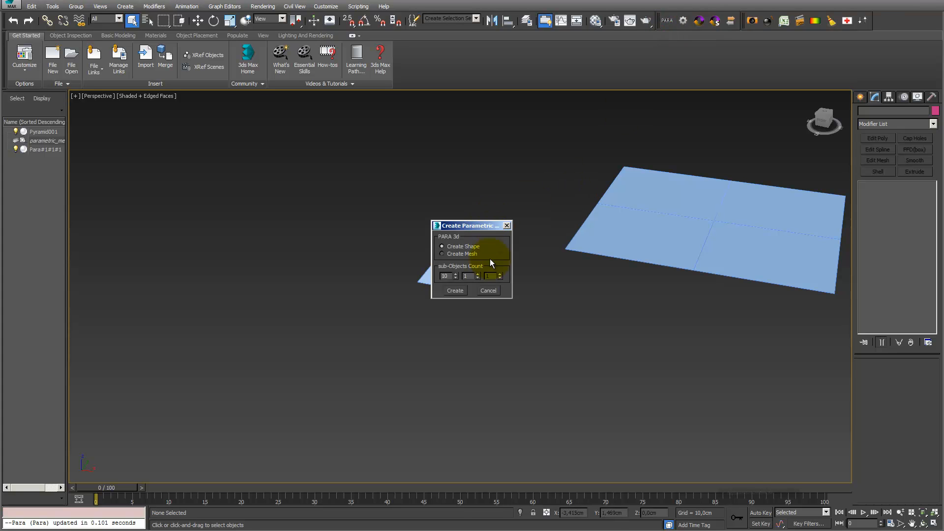
left_click(616, 404)
left_click(470, 282)
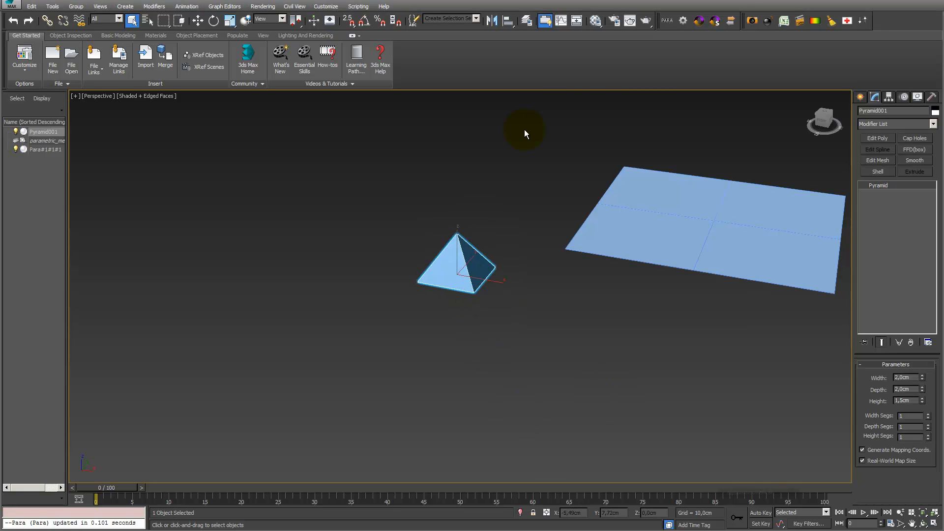
left_click(665, 22)
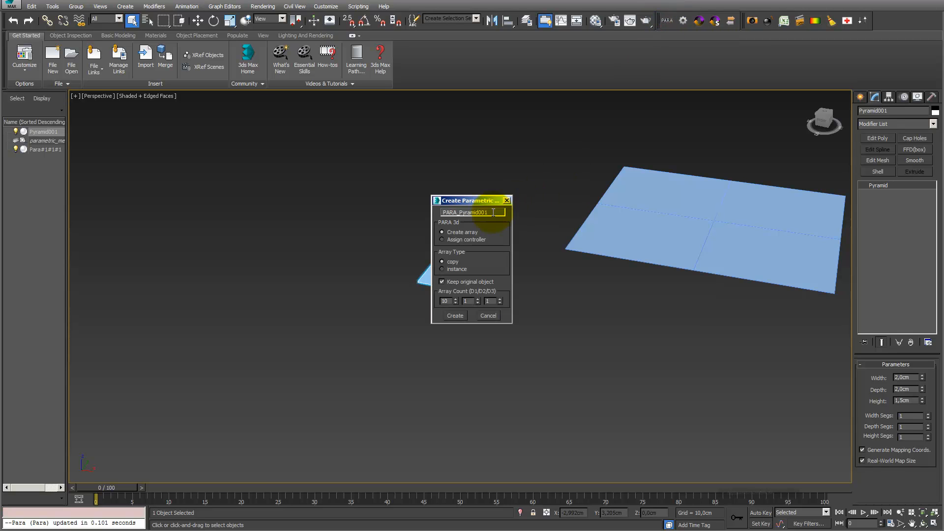
left_click(469, 240)
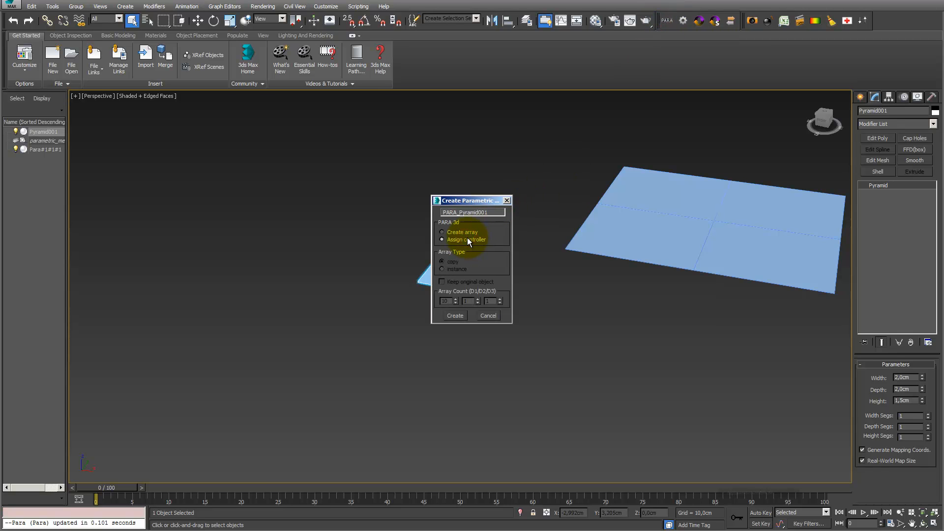
left_click(441, 232)
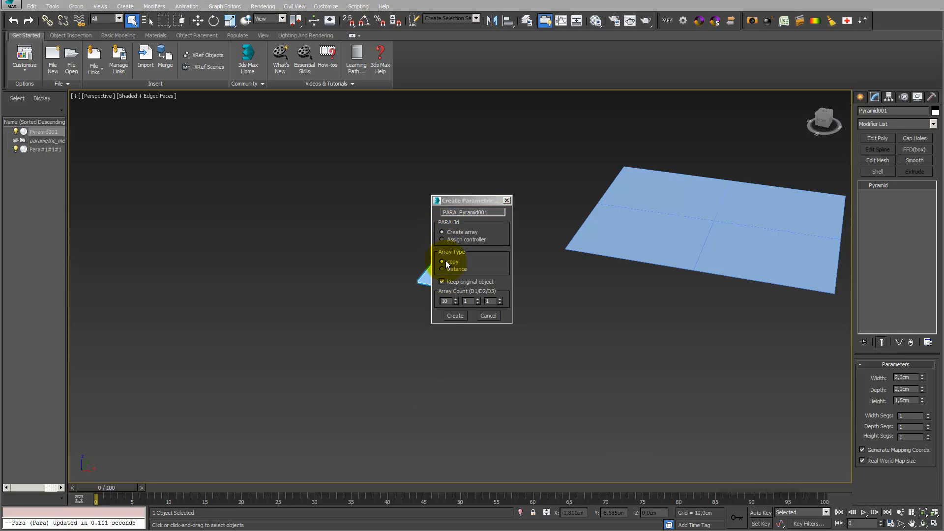
left_click(471, 300)
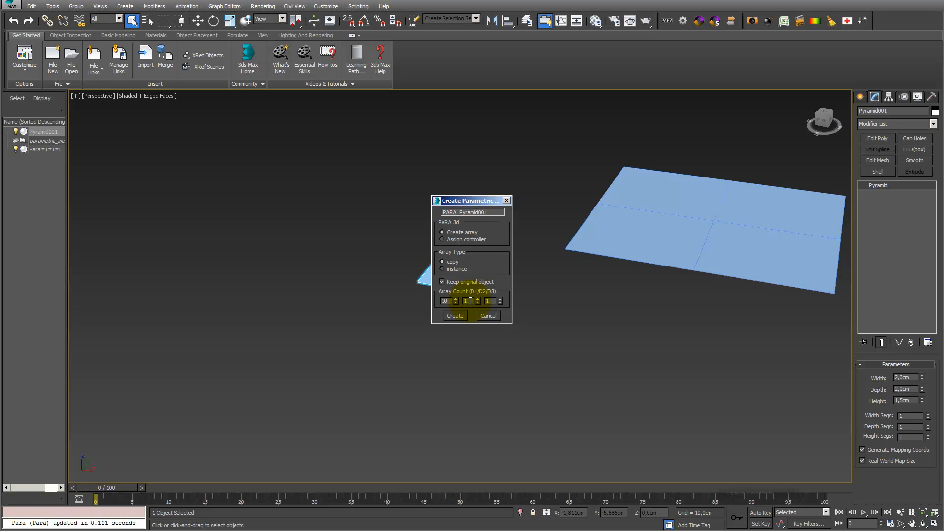
left_click(487, 316)
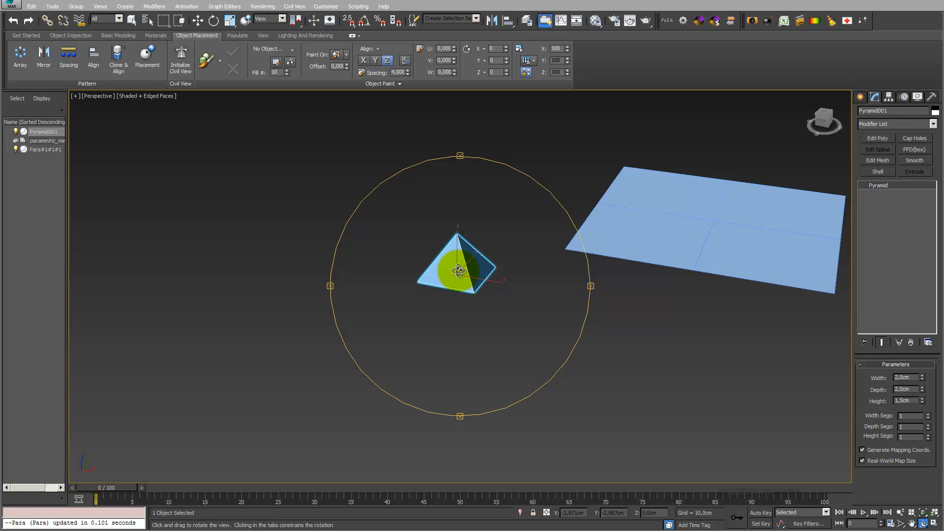
- Isolate the selected pyramid in the perspective viewport
left_click_drag(458, 270, 462, 305)
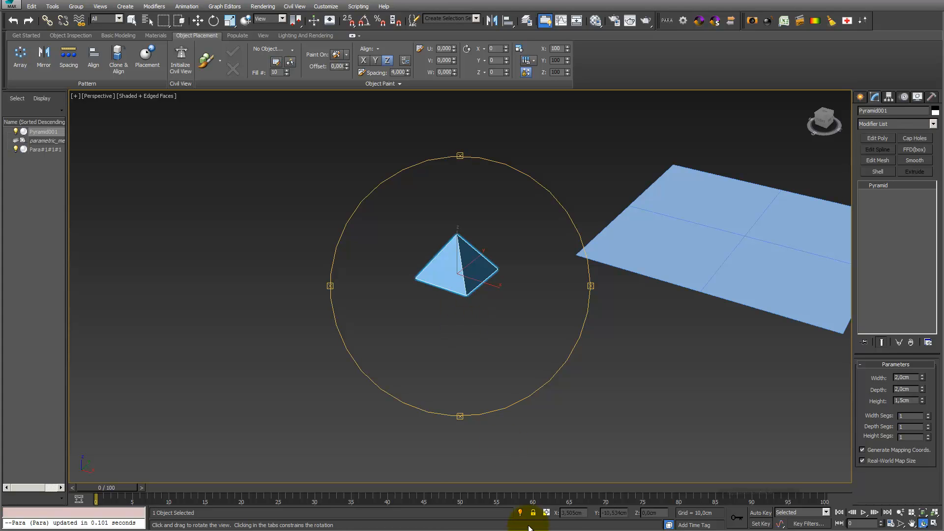
left_click(520, 512)
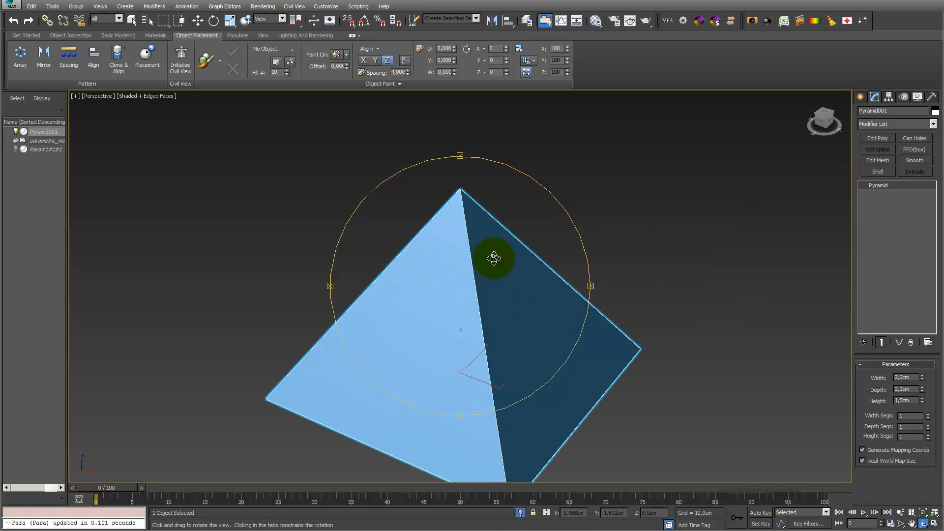
left_click_drag(274, 233, 291, 236)
- Start an array of the pyramid with a 1D count of 5 and turn on its preview
left_click(31, 65)
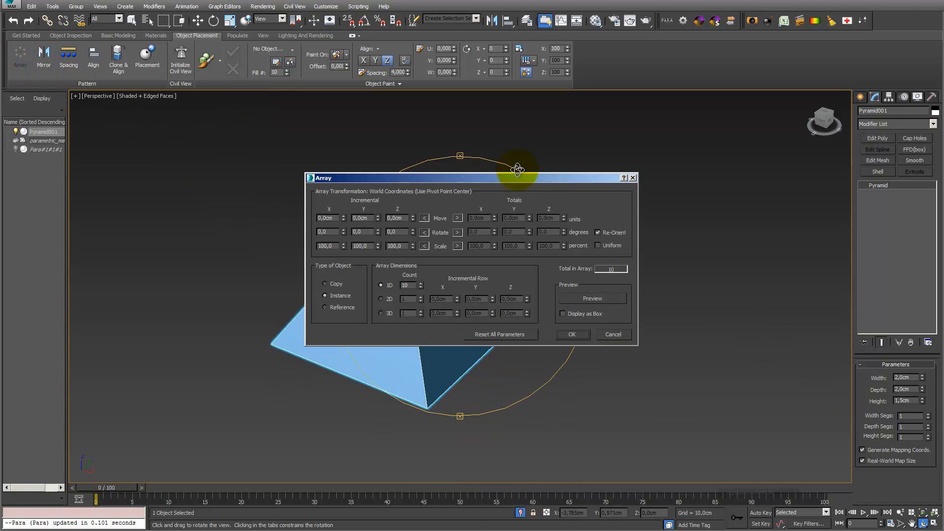
left_click_drag(521, 179, 727, 108)
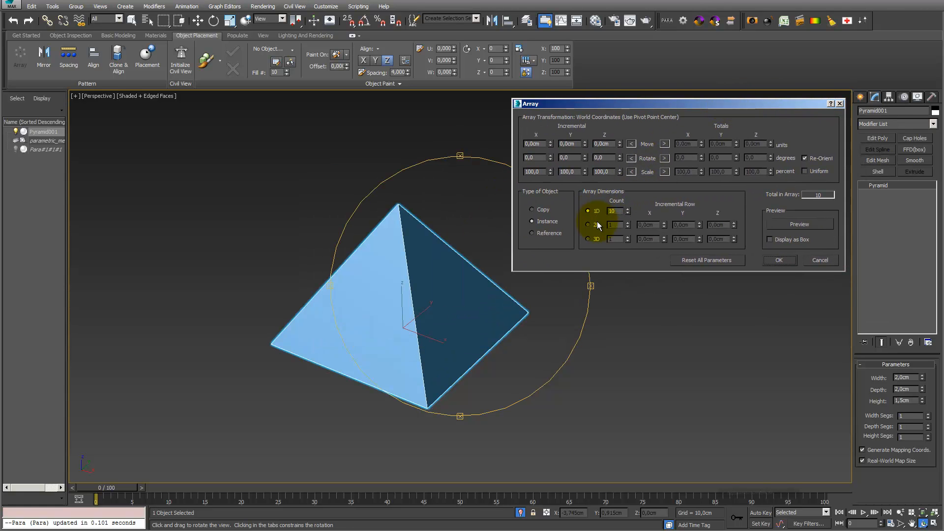
left_click(615, 212)
left_click_drag(615, 211, 606, 212)
left_click(777, 224)
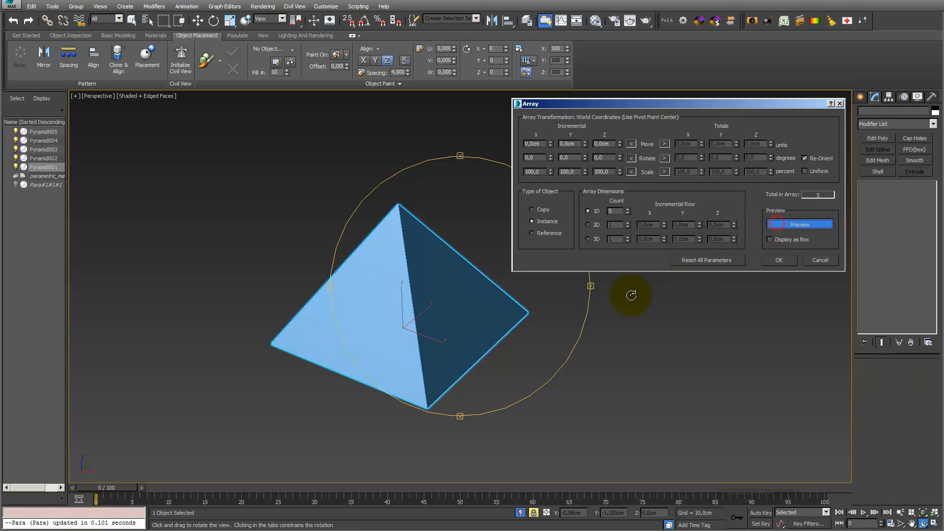
- Set the array's incremental X move to 3 cm to space the pyramids in a row
double_click(542, 144)
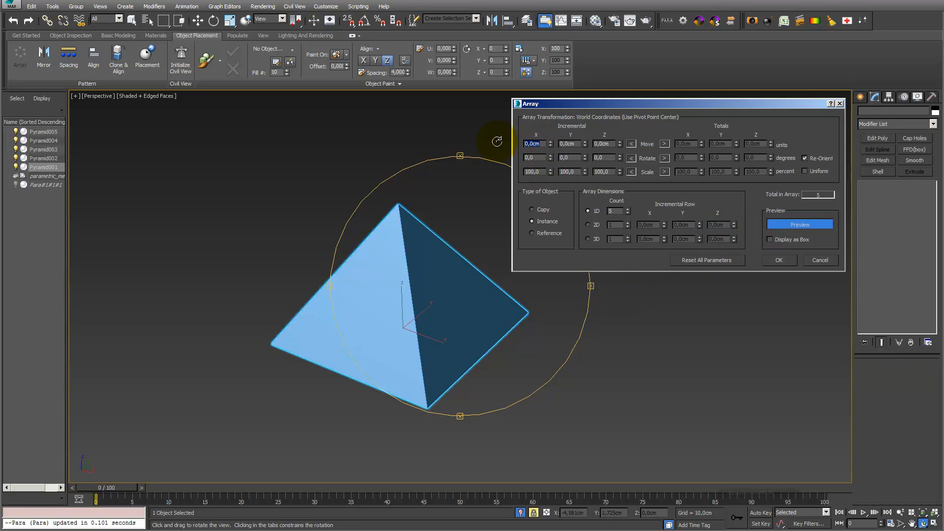
type("3")
key("Return")
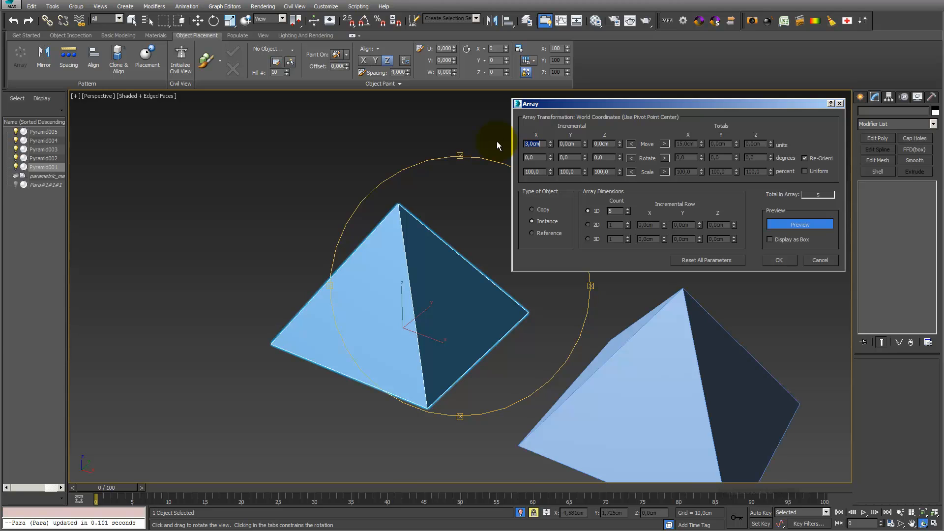
scroll(445, 288, "down", 3)
middle_click_drag(445, 289, 303, 255)
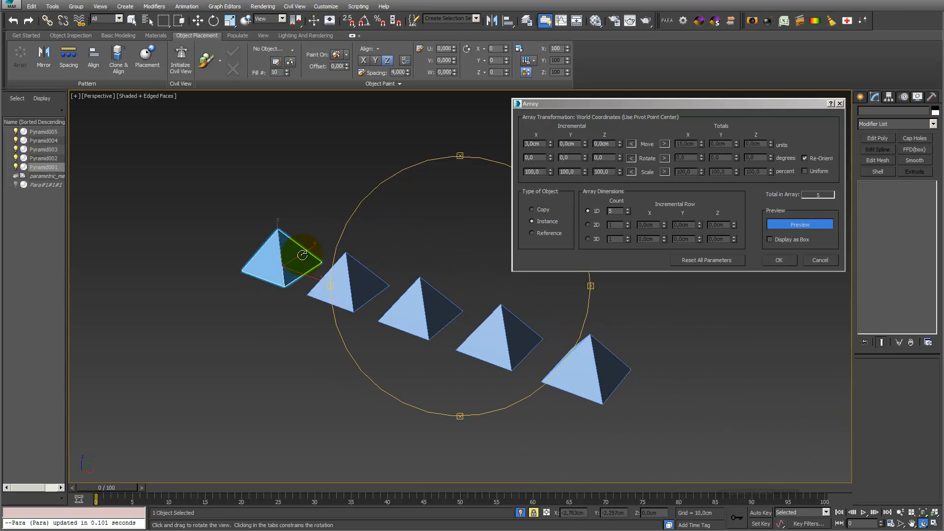
- Add a second dimension with a count of 5 and a 3 cm incremental Y row spacing to the pyramid array
left_click(588, 225)
left_click(616, 224)
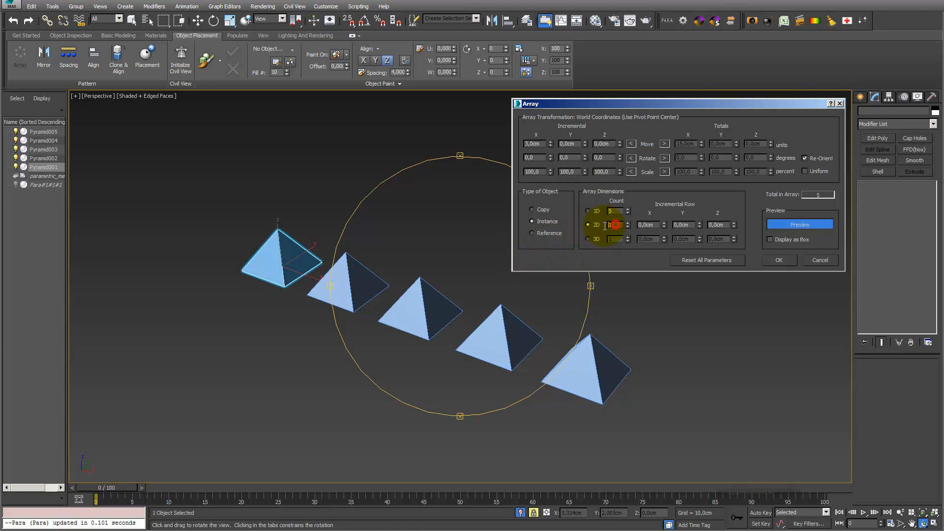
type("5")
left_click(685, 225)
left_click(663, 225)
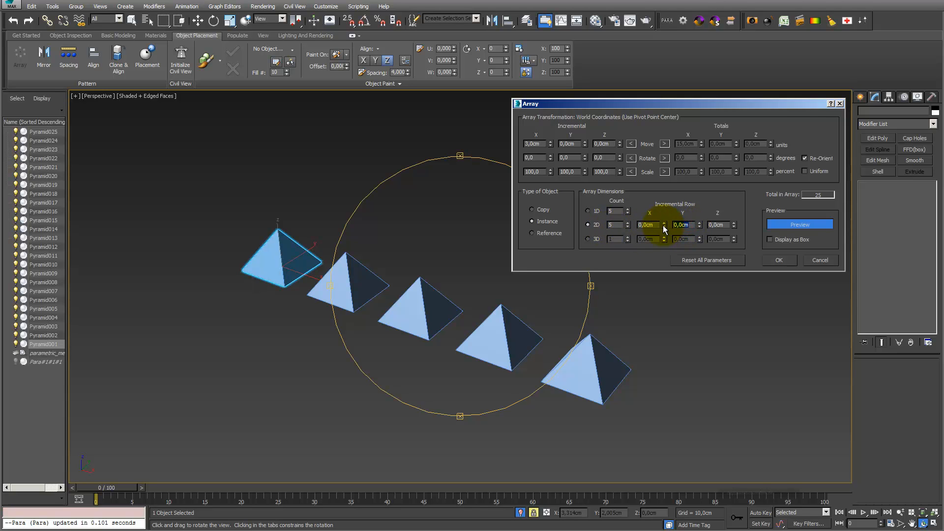
type("3")
key("Return")
left_click_drag(487, 296, 425, 334)
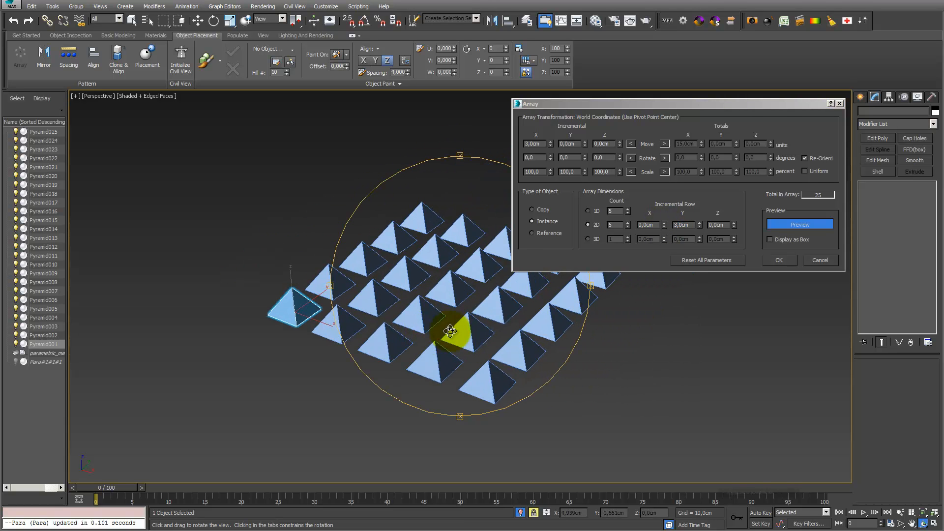
- Add a third dimension with a count of 5 and a 3 cm incremental Z row spacing to the pyramid array
left_click(586, 239)
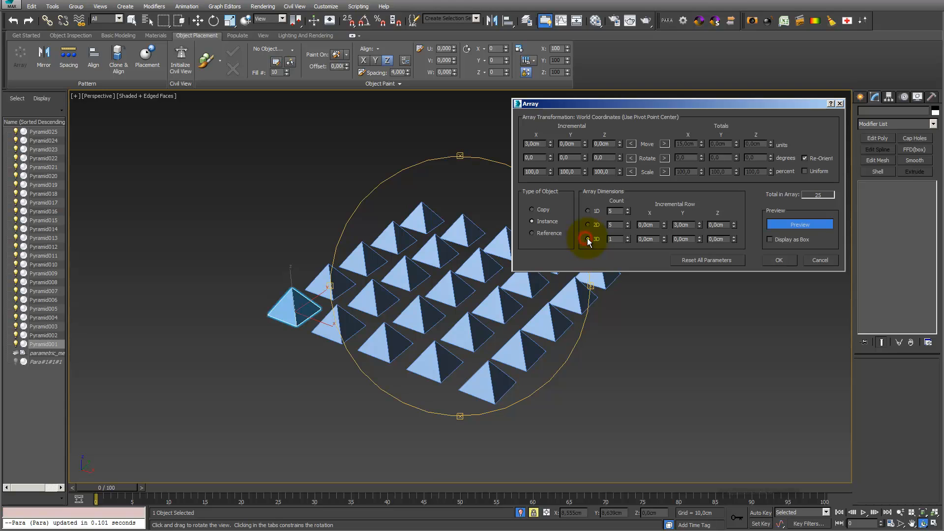
left_click(612, 238)
type("5")
left_click(727, 239)
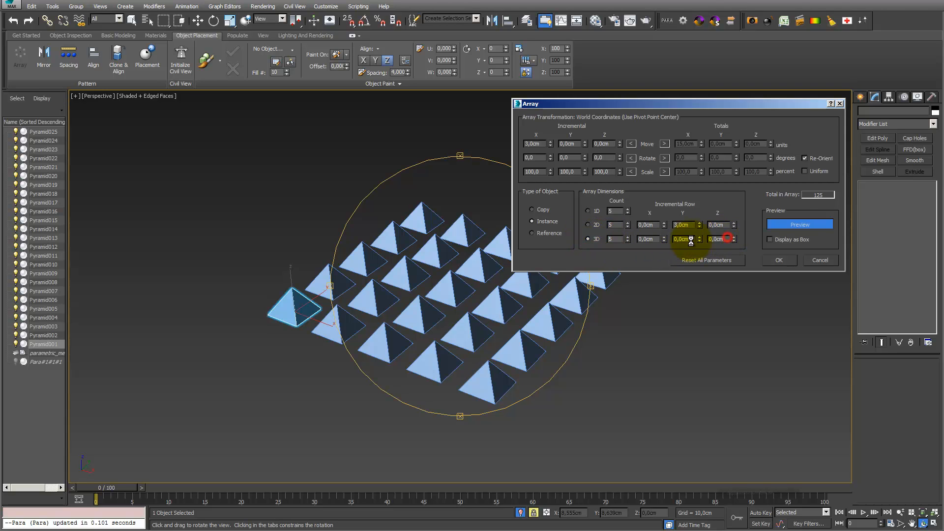
type("3")
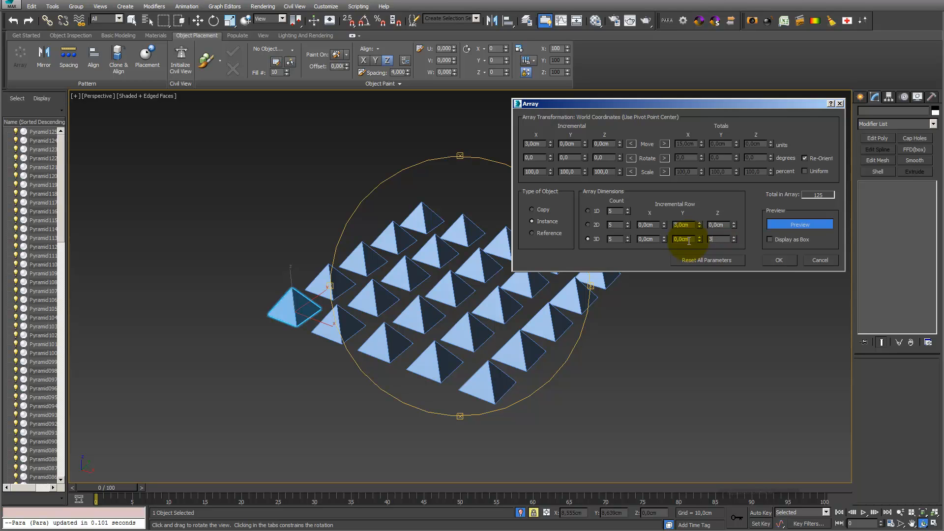
key("Return")
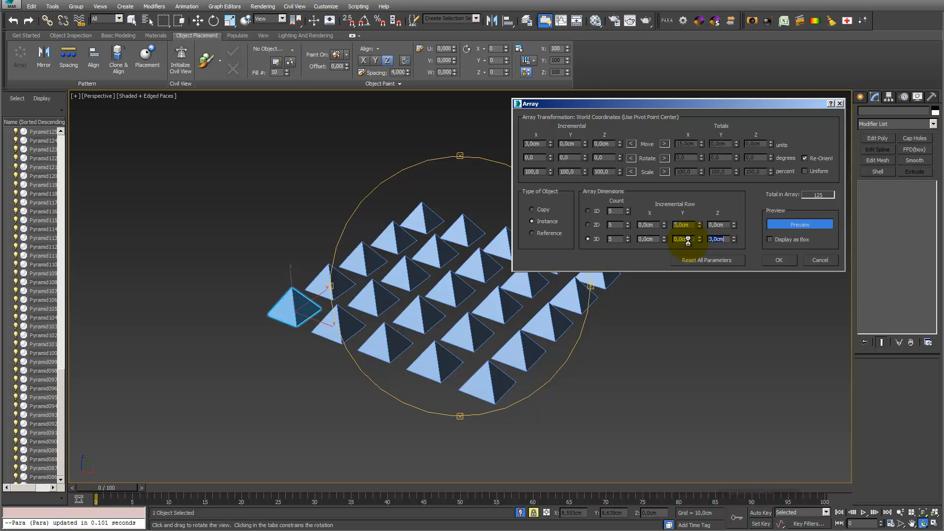
left_click_drag(432, 246, 407, 280)
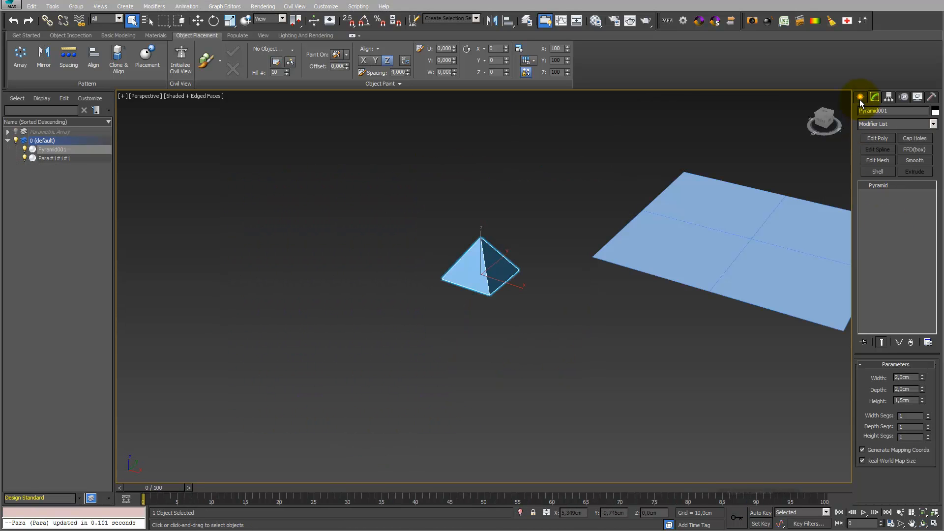
- Create a 10 × 10 × 1 PARA copy array of the pyramid, named PARA_Pyramid, without keeping the original object
left_click(860, 98)
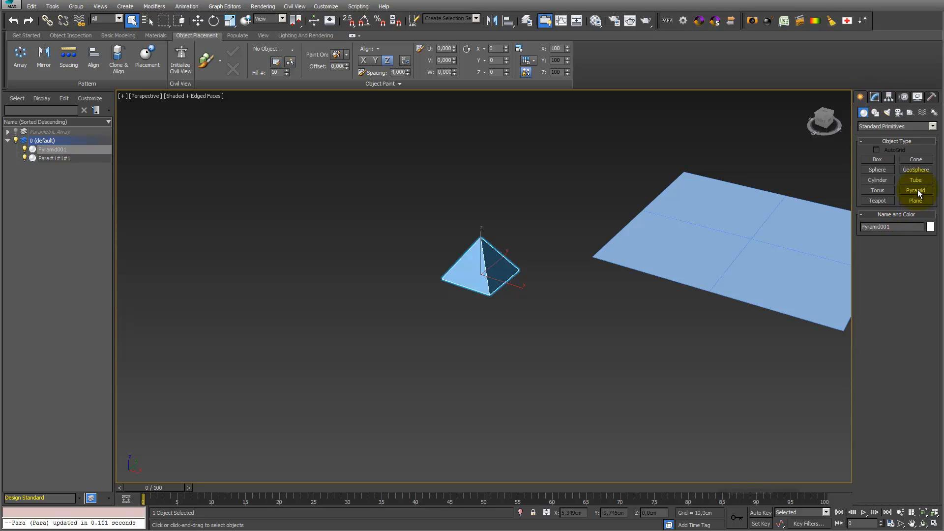
left_click(667, 21)
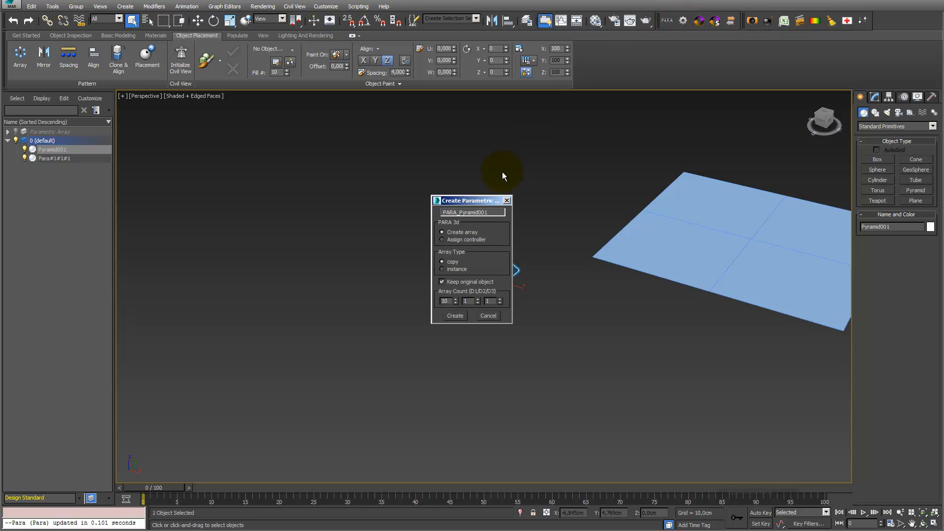
left_click(442, 281)
left_click(481, 212)
key("BackSpace")
key("BackSpace")
key("BackSpace")
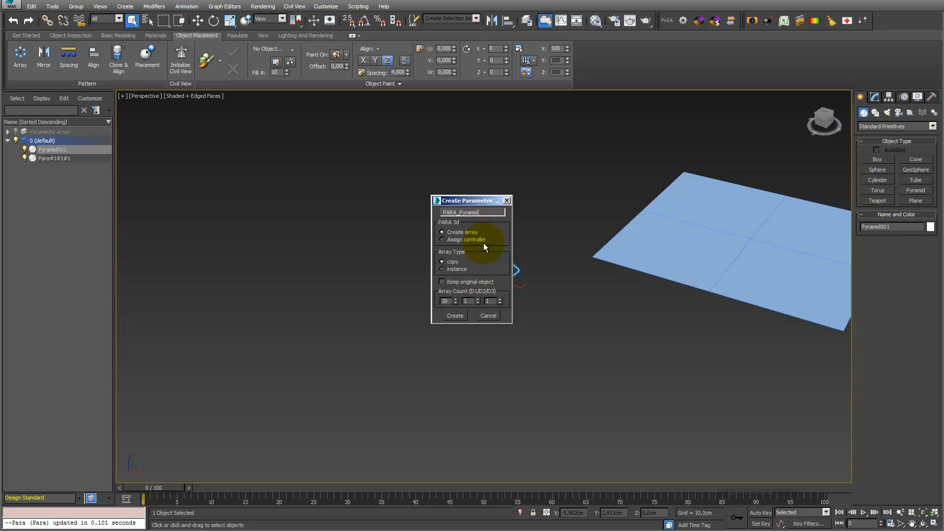
left_click(470, 301)
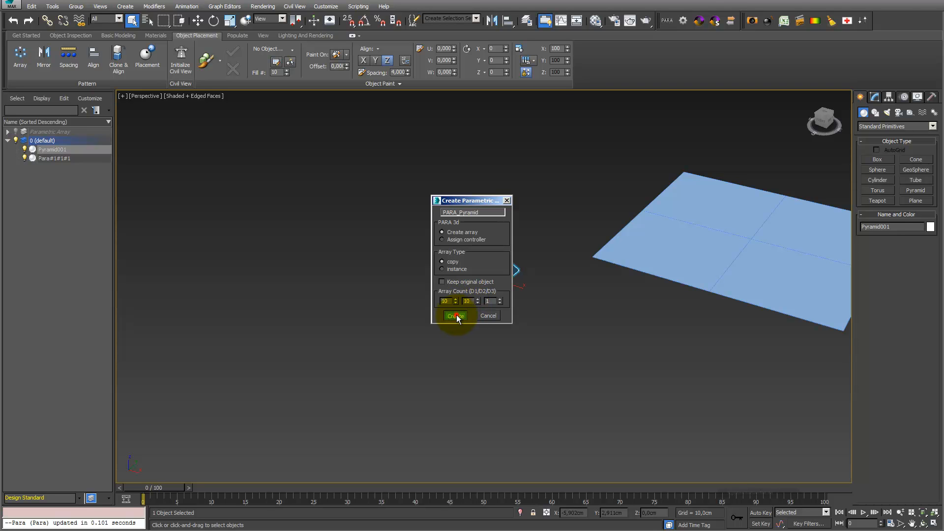
left_click(455, 315)
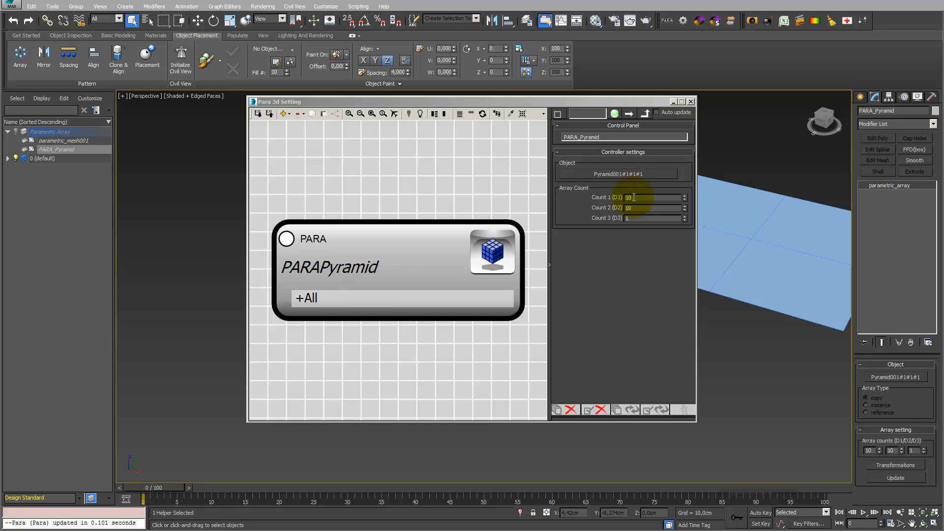
- Move the Para 3d Setting window aside to select all the overlapping pyramids in the viewport, and bring the window back
left_click_drag(636, 101, 340, 151)
left_click_drag(417, 207, 533, 325)
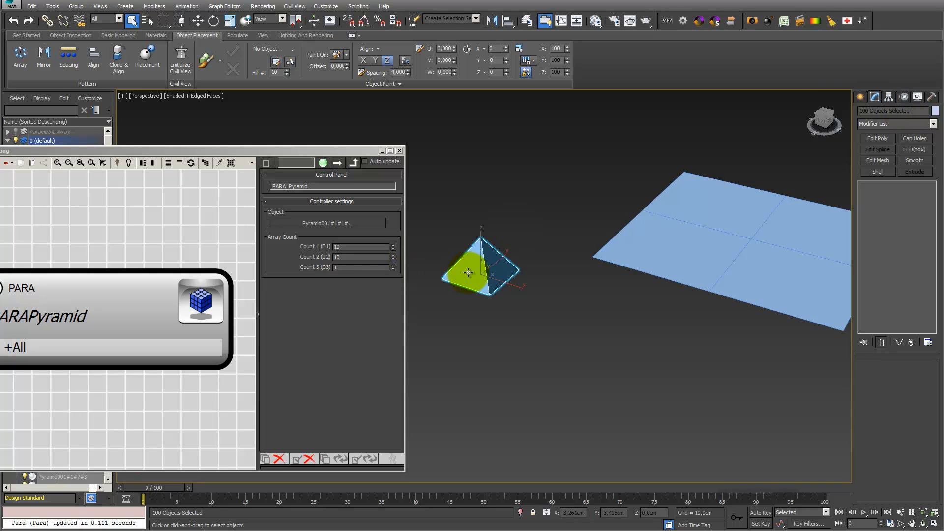
left_click_drag(346, 152, 514, 116)
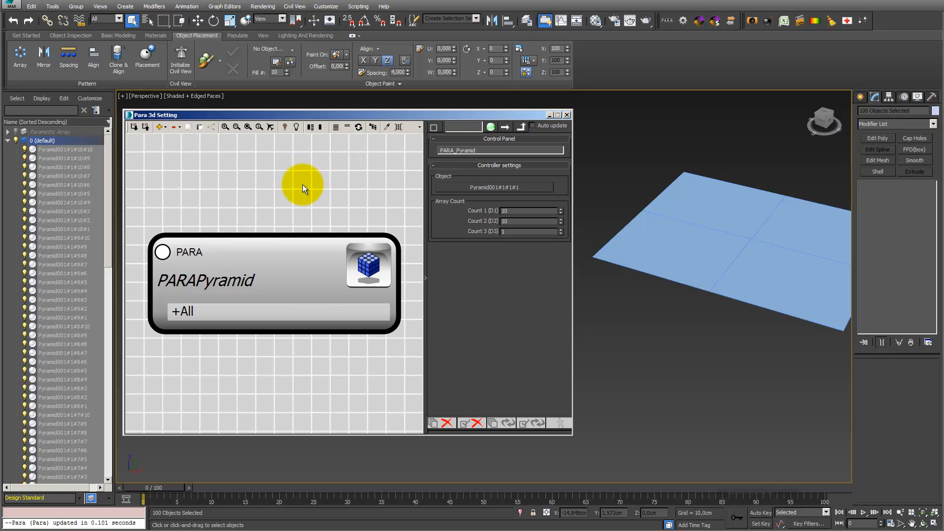
- Delete the parametric_mesh001 node from the Para 3d graph without keeping its associated members in the scene
middle_click_drag(274, 179, 299, 223)
scroll(274, 178, "down", 4)
scroll(290, 213, "down", 6)
scroll(295, 289, "up", 6)
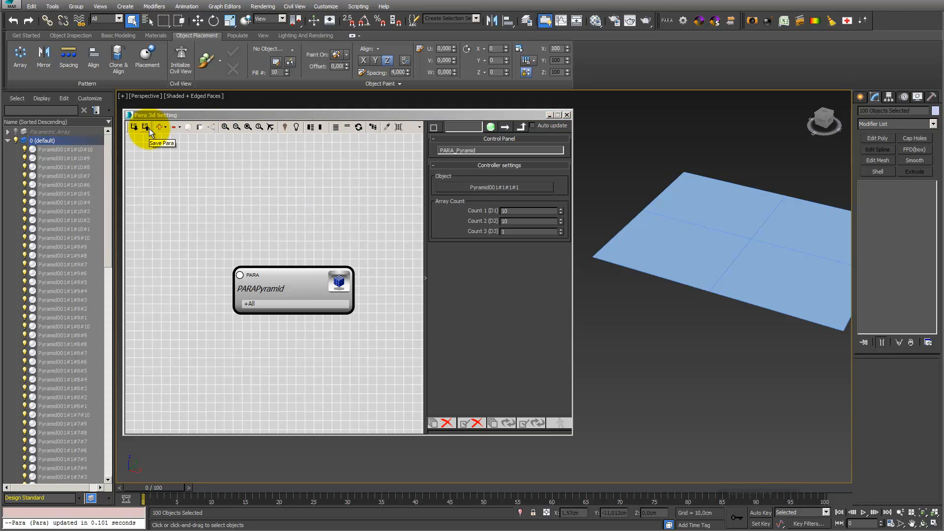
left_click(362, 359)
middle_click_drag(348, 190, 316, 273)
scroll(349, 270, "down", 3)
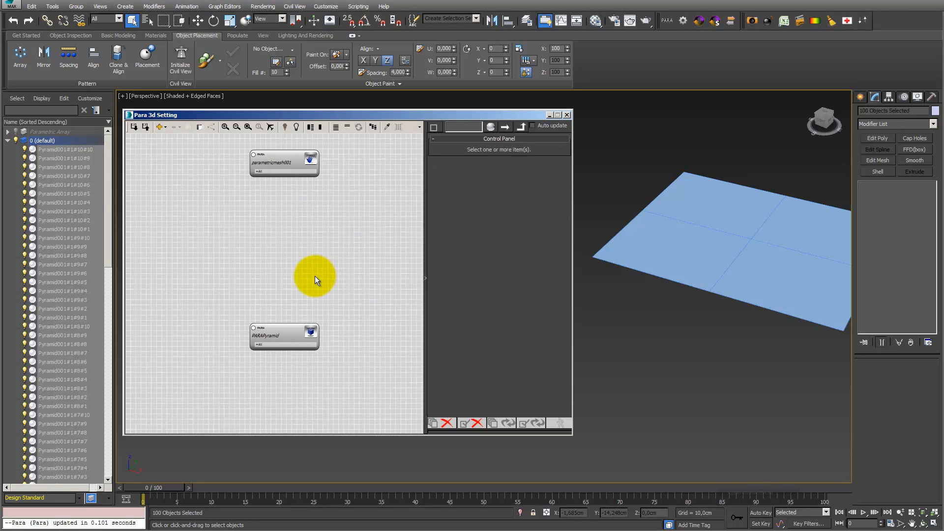
left_click(290, 150)
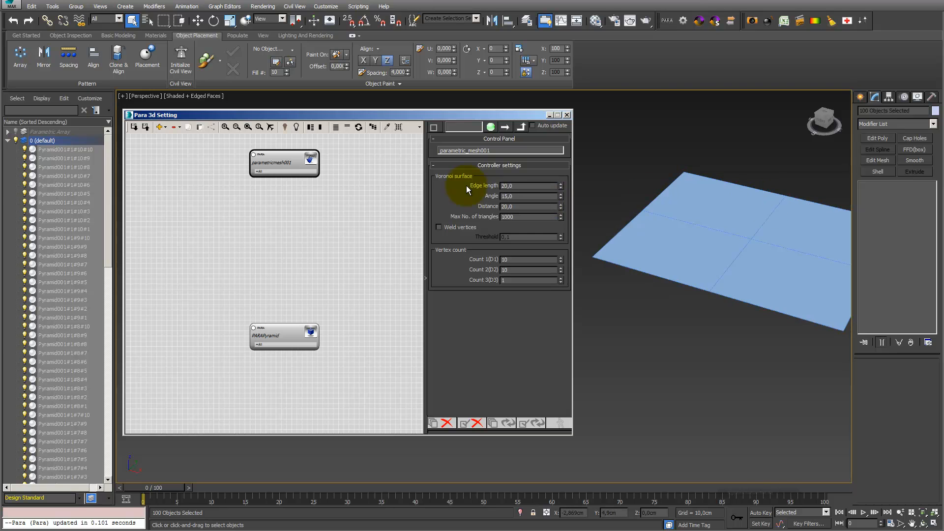
right_click(282, 158)
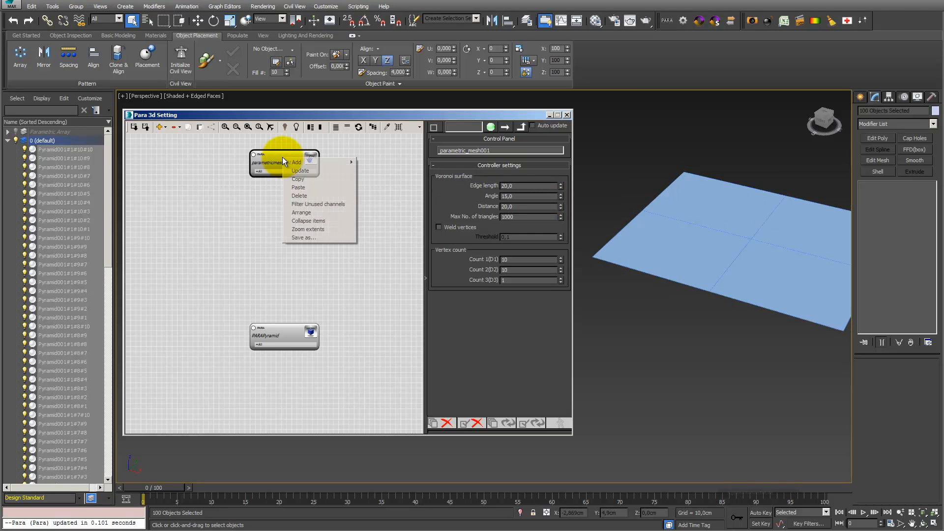
left_click(303, 196)
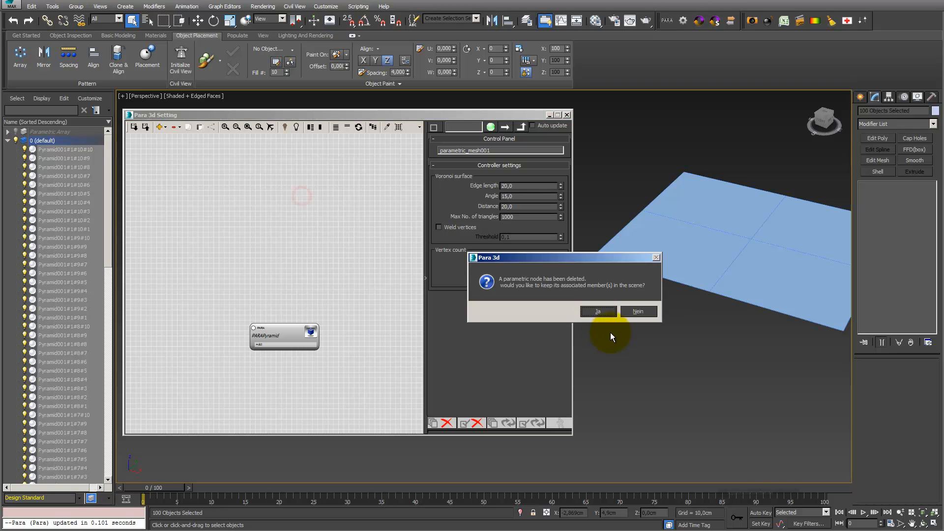
left_click(637, 311)
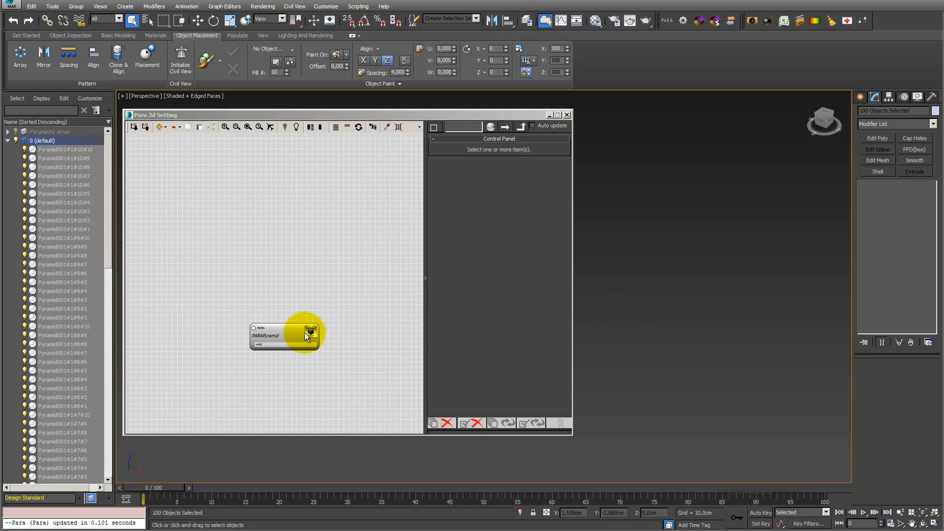
- Reposition the PARAPyramid node in the graph and expand its full list of Transform and Object channels
left_click_drag(279, 333, 233, 203)
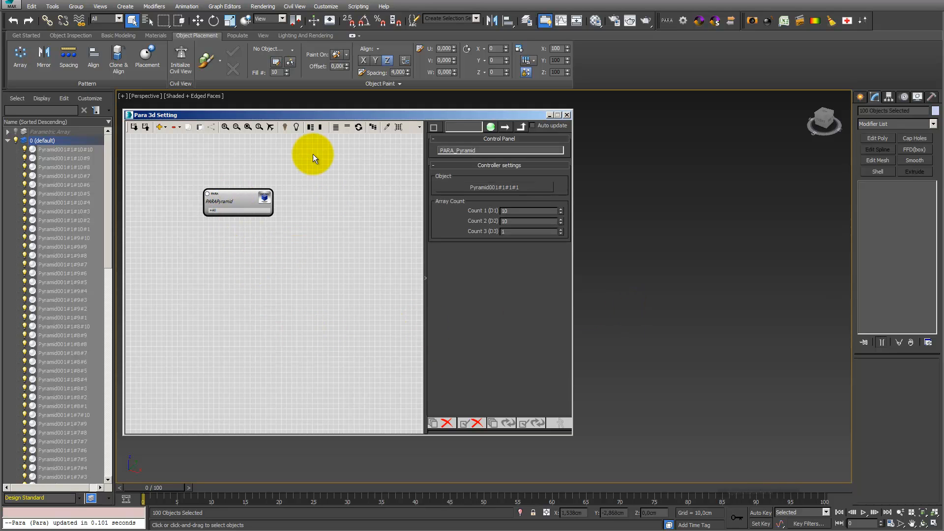
middle_click_drag(304, 176, 320, 167)
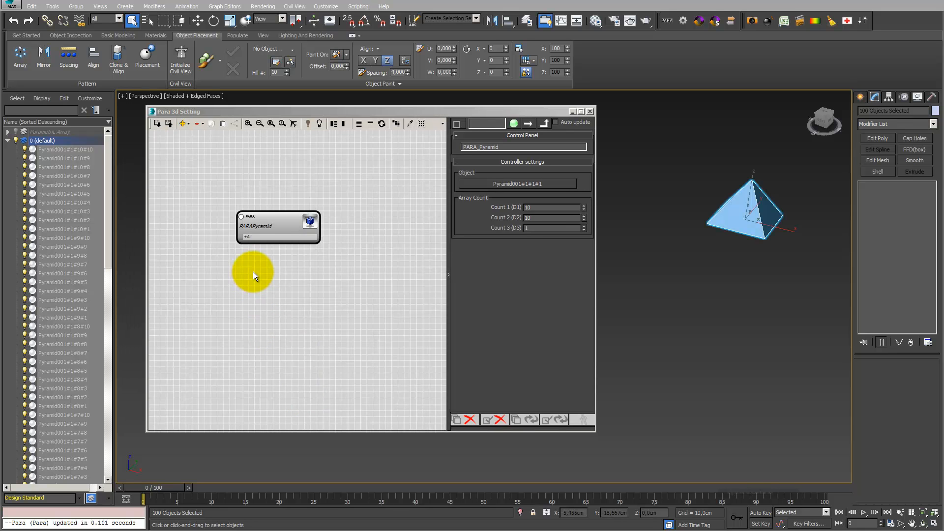
left_click(252, 237)
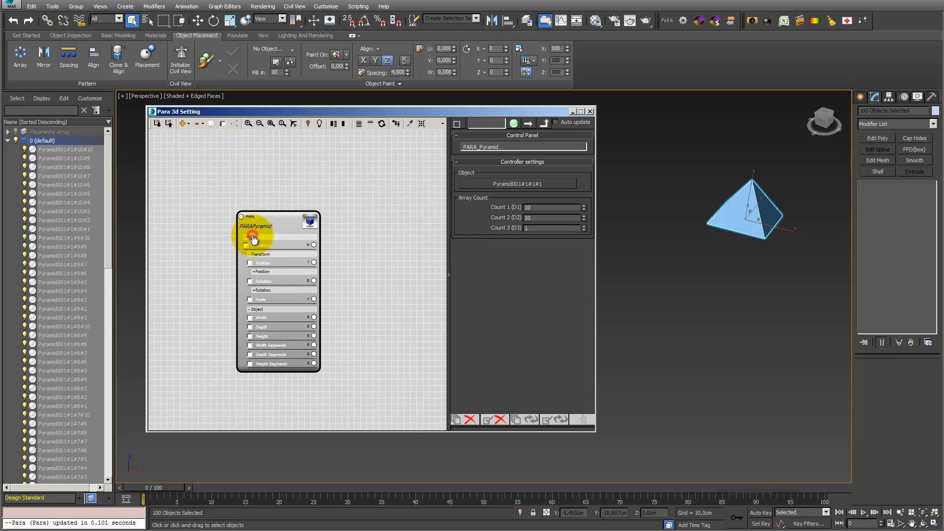
middle_click_drag(357, 277, 377, 249)
scroll(377, 251, "up", 1)
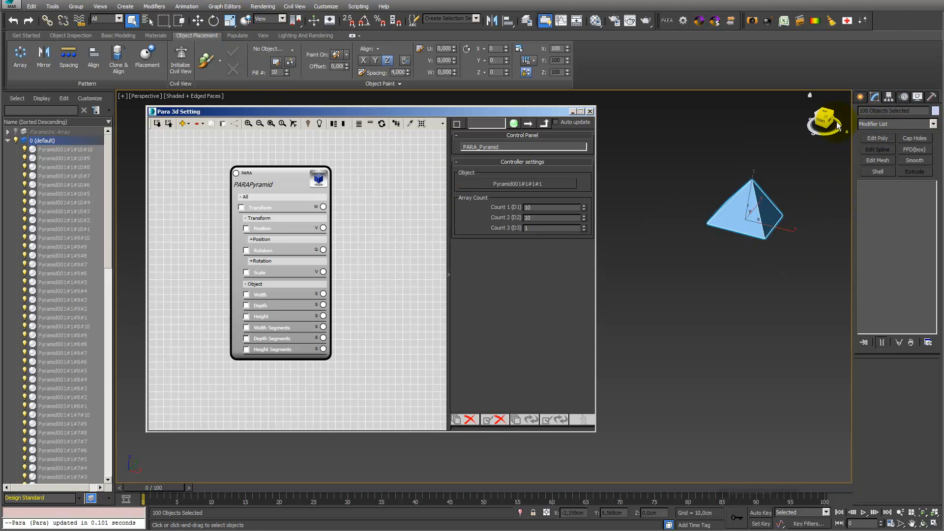
- Select a pyramid in the viewport, enable the node's Position channel, and set its vector to X -2.288 and Y -3.799
left_click(761, 211)
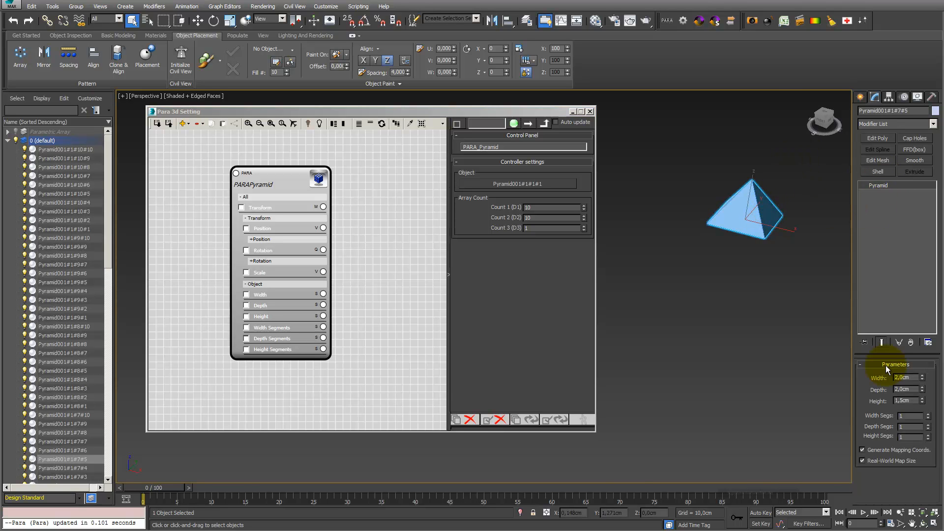
left_click(247, 228)
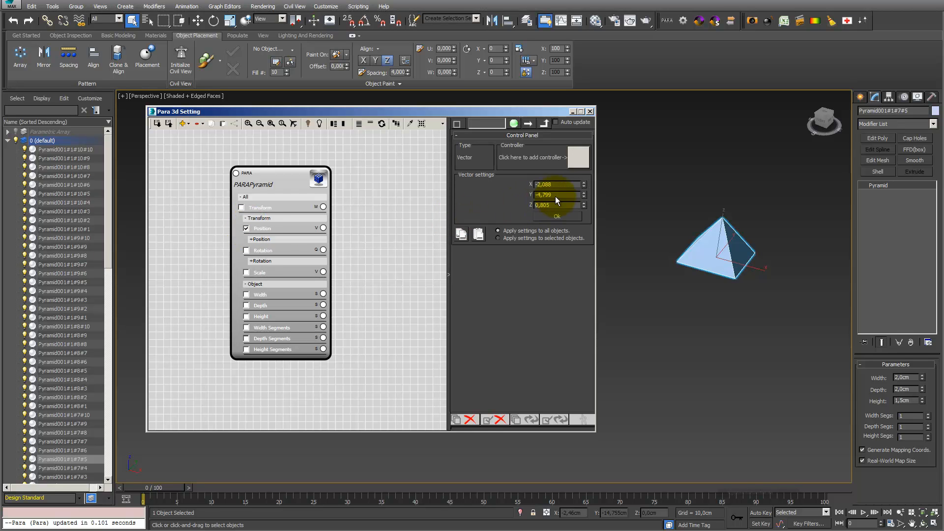
left_click_drag(585, 183, 578, 195)
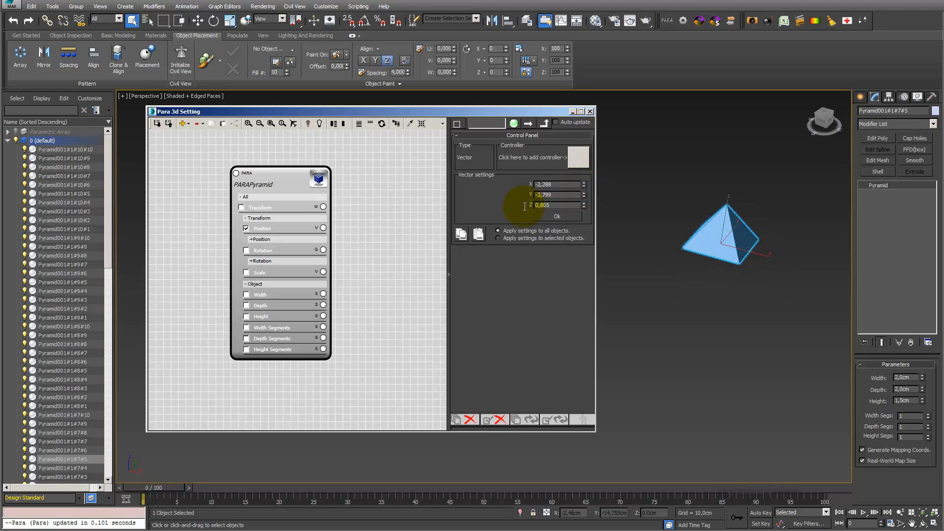
- Expand the Position sub-channels, enable only X Position, and set its value to -2.488
left_click(259, 240)
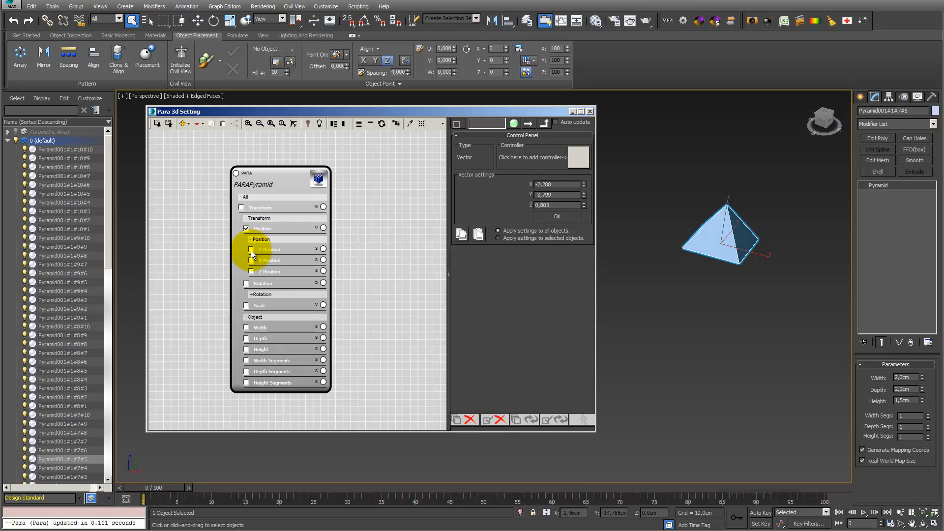
left_click(251, 250)
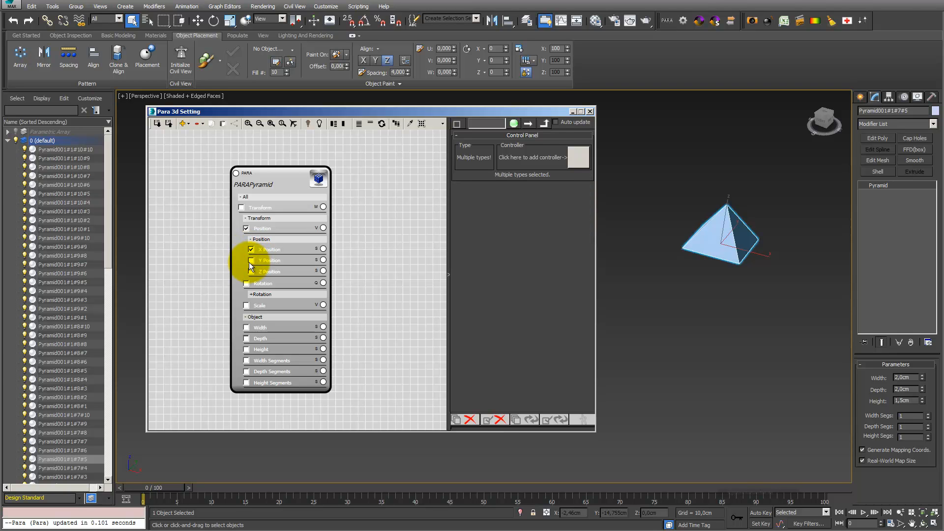
left_click(247, 228)
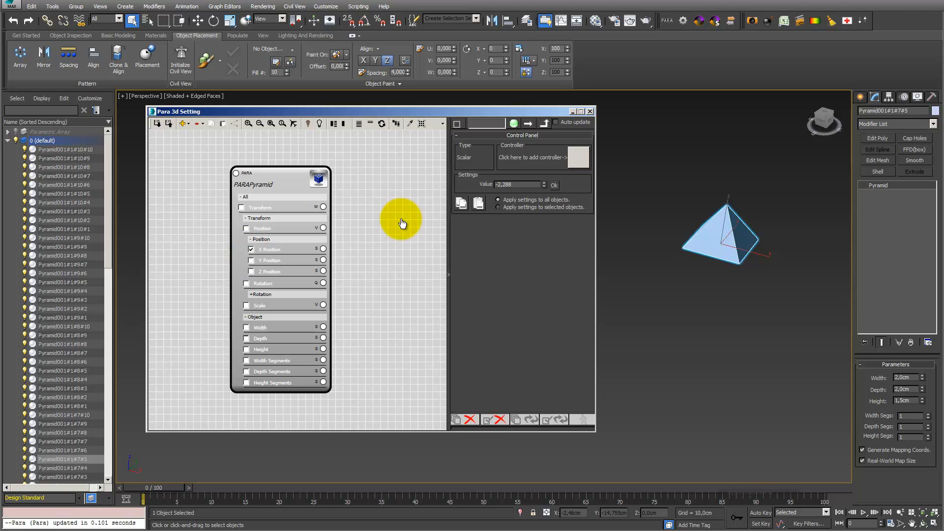
left_click_drag(545, 184, 544, 185)
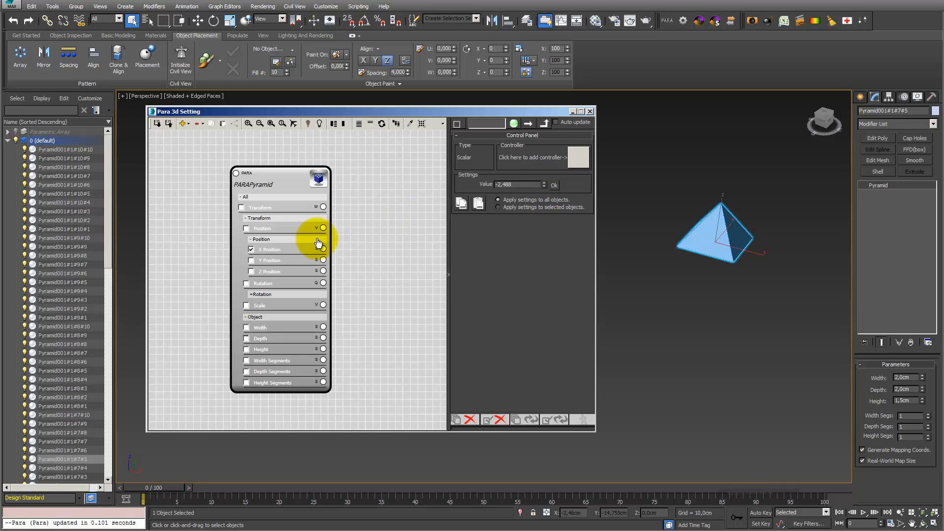
- Uncheck all channels, enable only Y Position with a value of -4.899, and shift the PARAPyramid node slightly in the graph
right_click(290, 251)
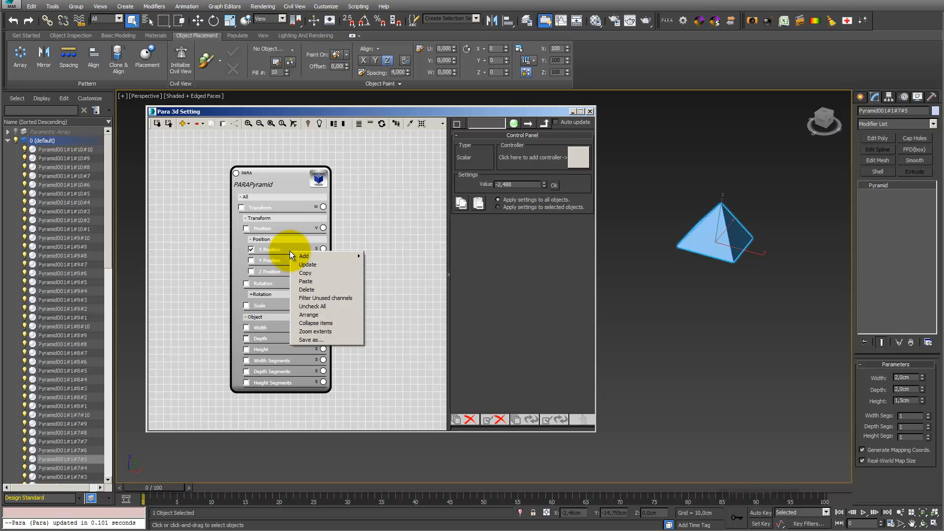
left_click(312, 306)
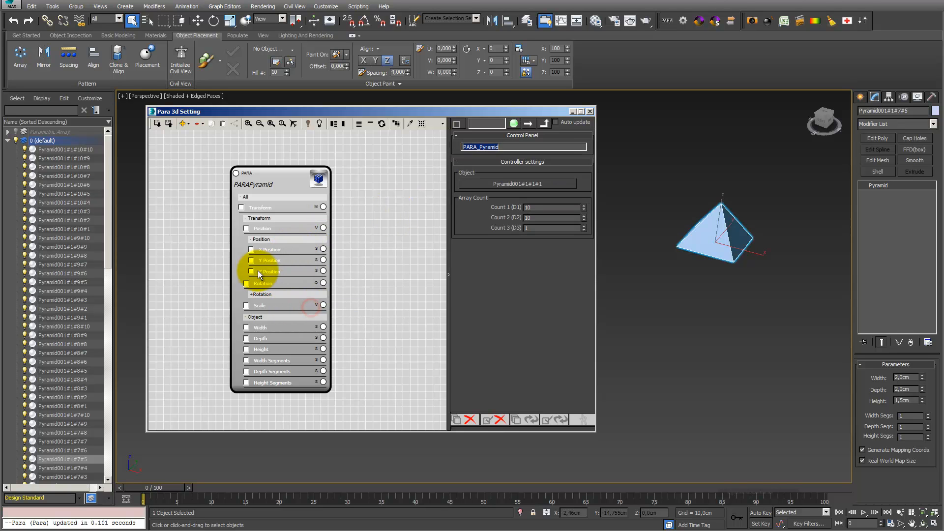
left_click(251, 260)
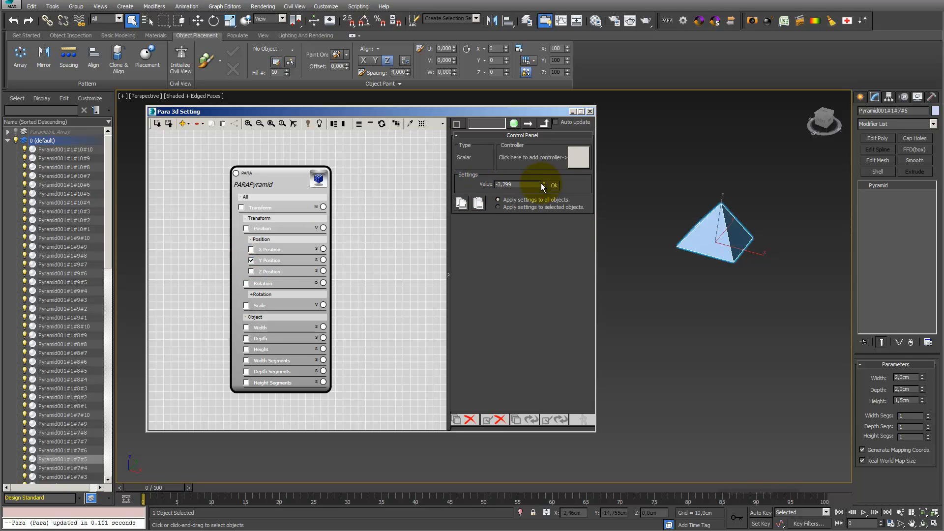
left_click_drag(544, 184, 545, 187)
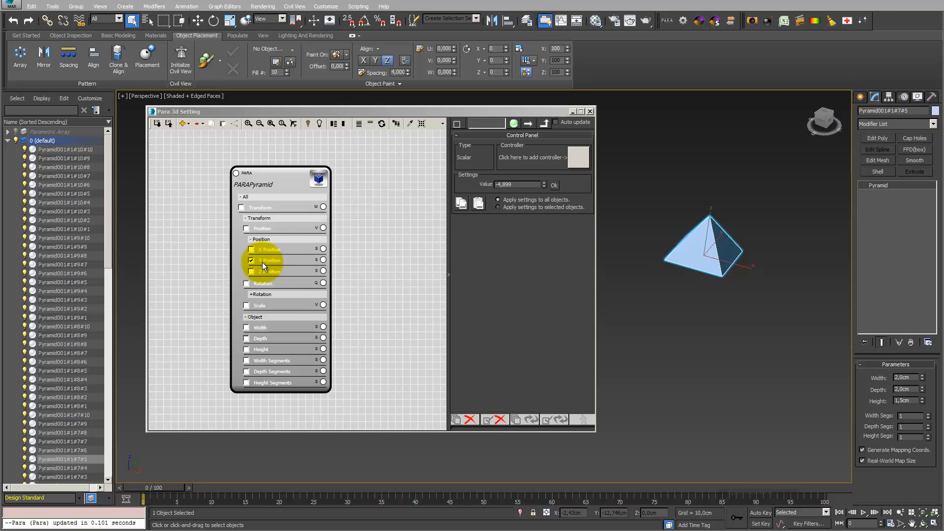
left_click(279, 260)
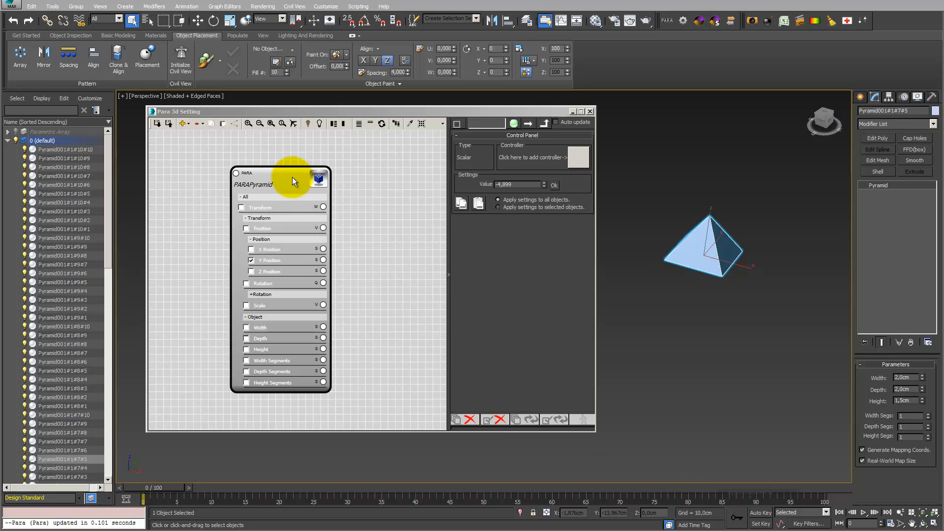
left_click_drag(292, 177, 258, 172)
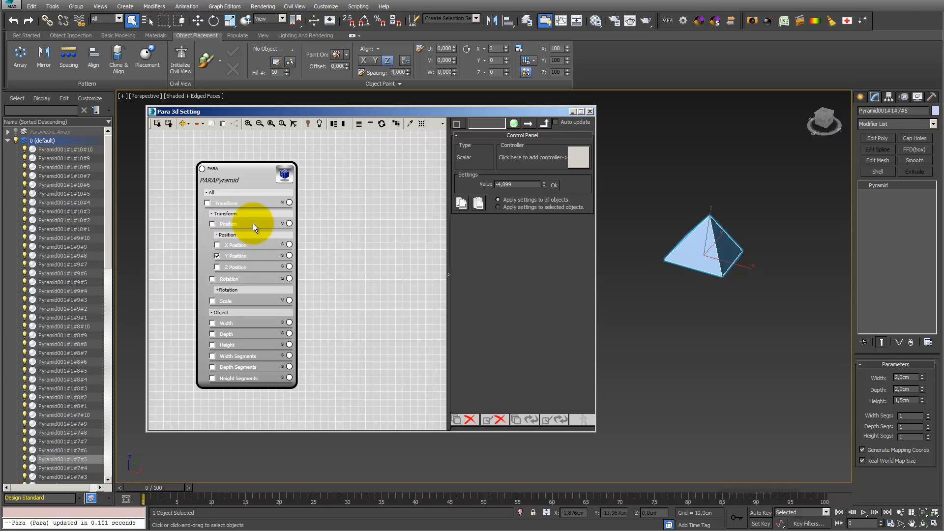
left_click_drag(288, 222, 228, 258)
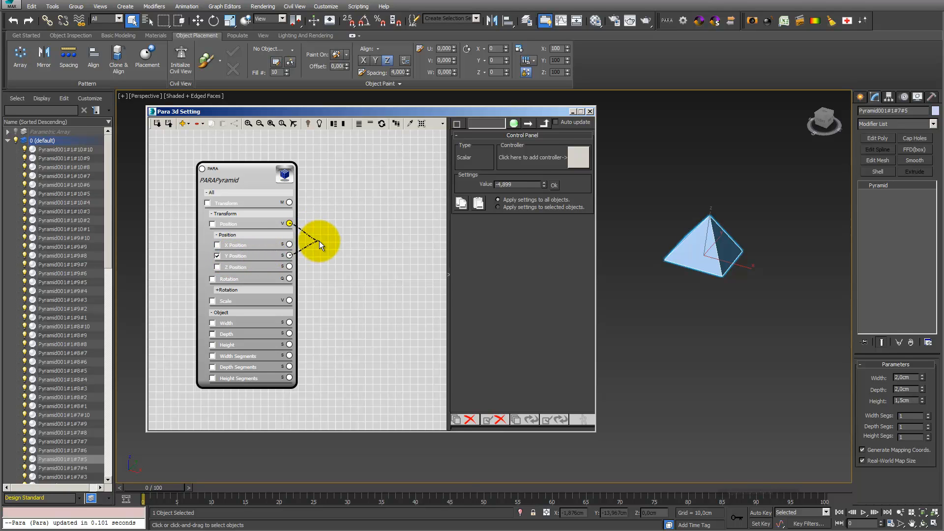
left_click_drag(319, 241, 319, 240)
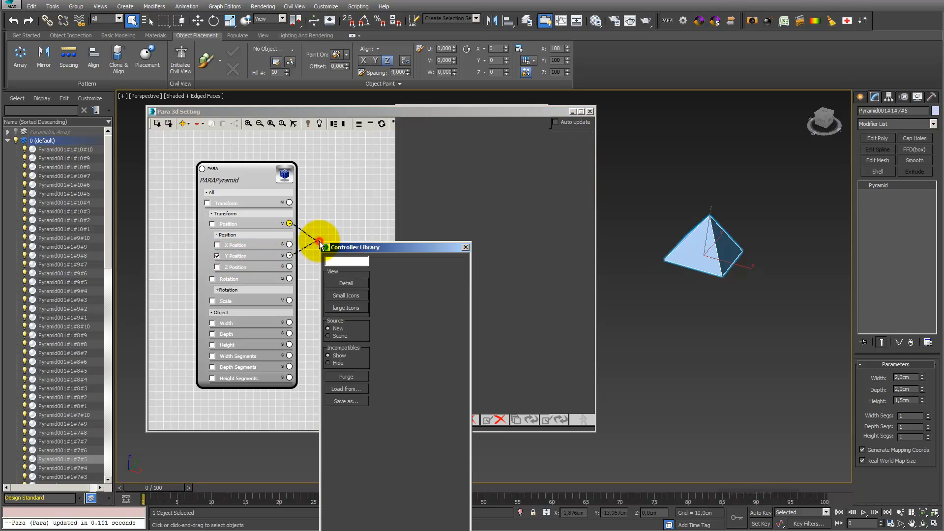
left_click(465, 247)
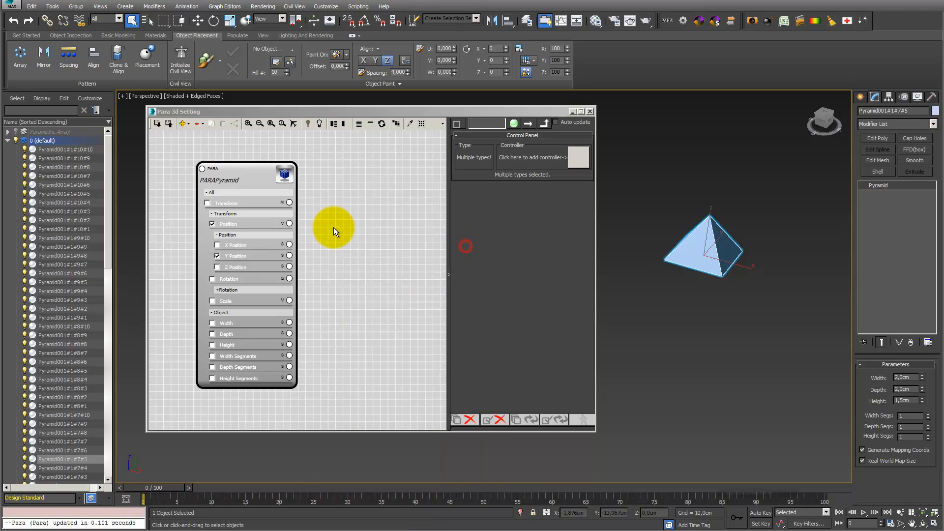
- Uncheck all channels and pull a new link from the Position channel to bring up the Controller Library
right_click(261, 224)
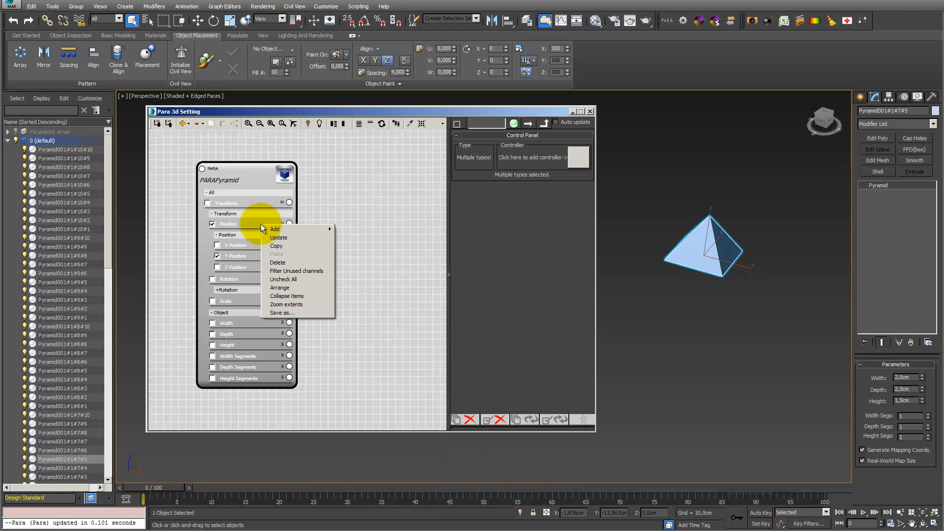
left_click(293, 278)
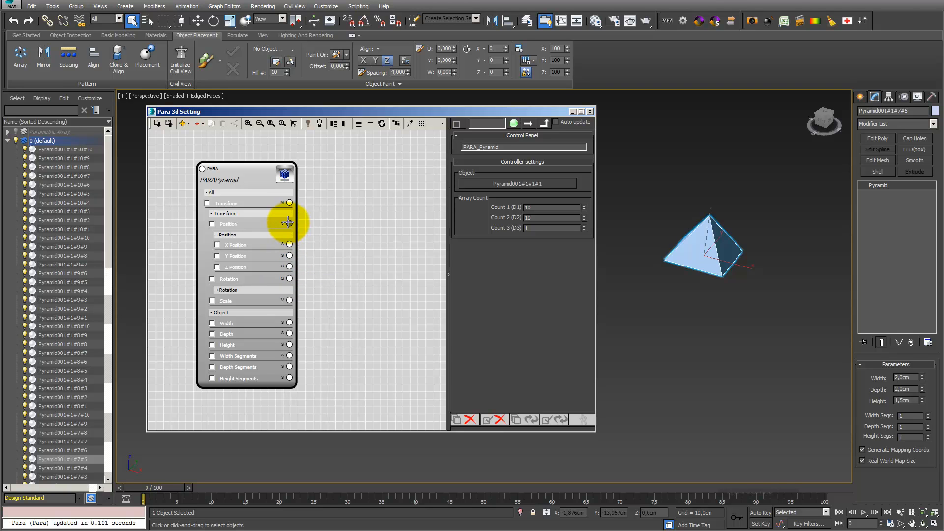
left_click_drag(288, 223, 311, 228)
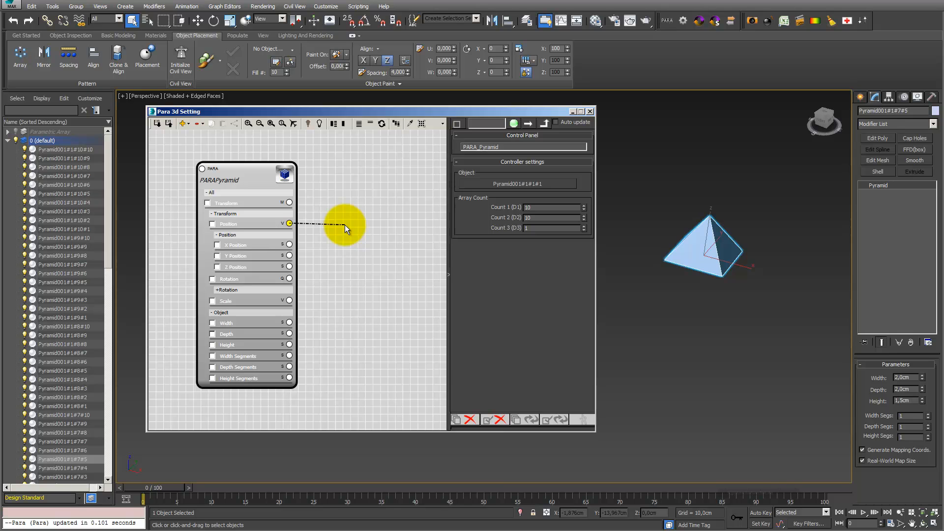
left_click_drag(344, 225, 338, 130)
left_click_drag(456, 248, 566, 249)
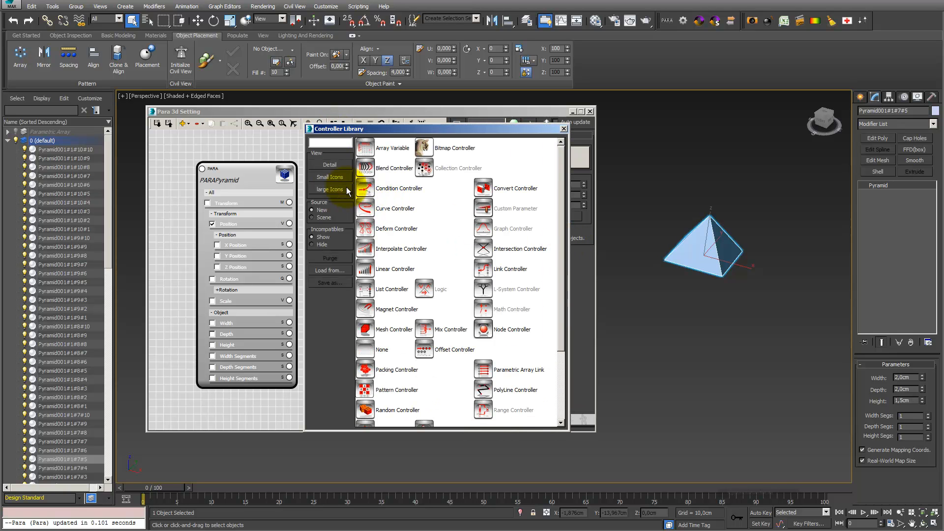
- List the controllers in detail view with a wider Name column, filter by "lin", and add the Linear Controller to Position
left_click(336, 165)
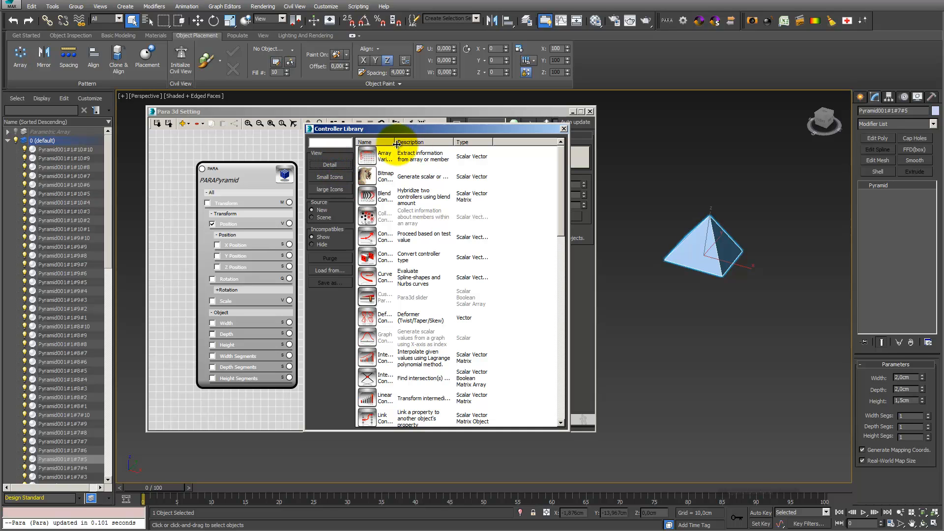
left_click_drag(394, 142, 428, 142)
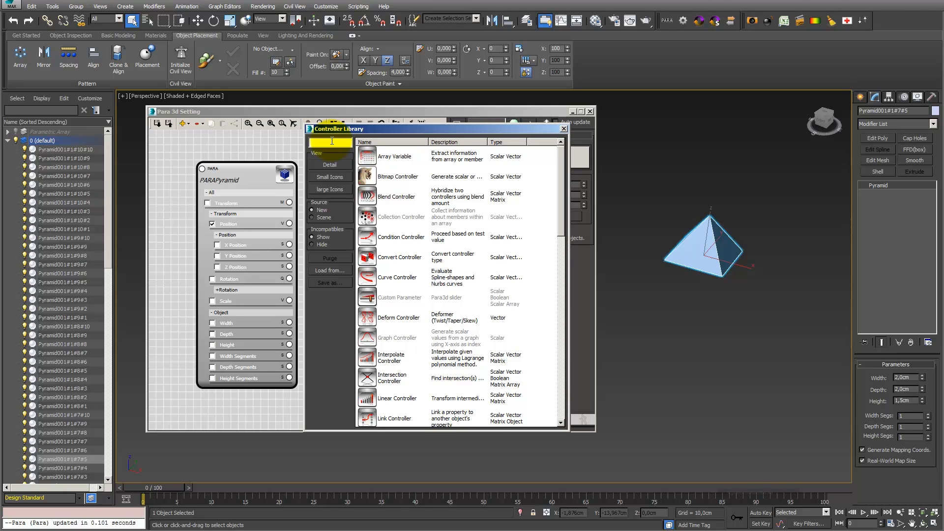
type("lin")
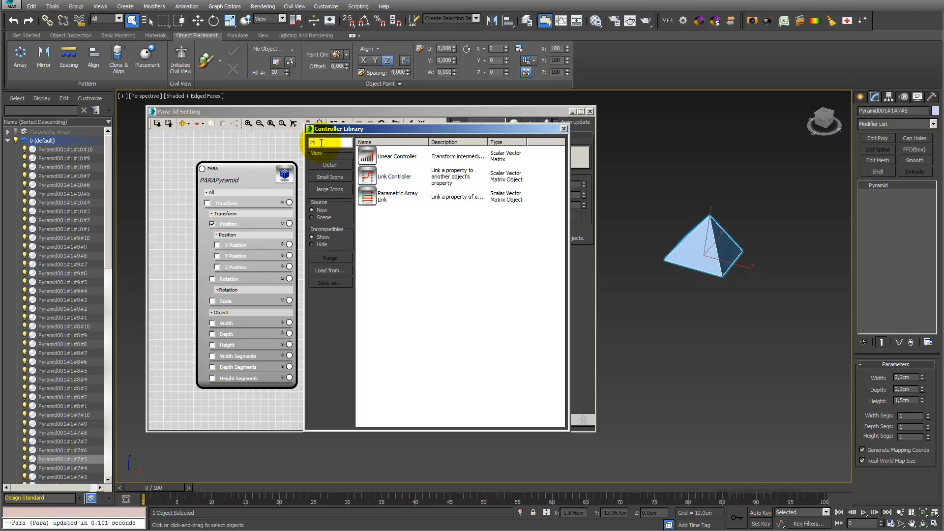
double_click(367, 155)
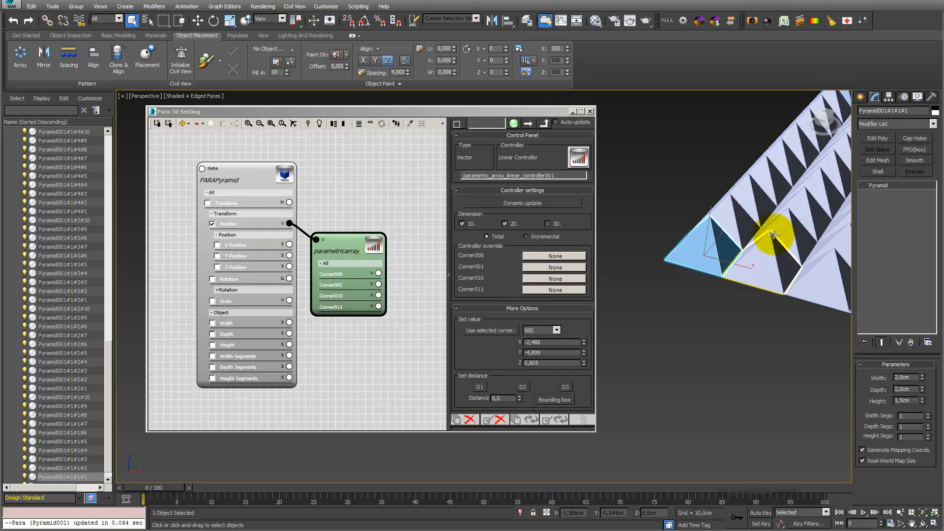
- Frame the whole pyramid array in the viewport and move the Para 3d Setting window clear of it
middle_click_drag(788, 233, 742, 242)
scroll(773, 233, "down", 4)
left_click(900, 512)
left_click_drag(702, 270, 691, 257)
left_click_drag(555, 112, 476, 123)
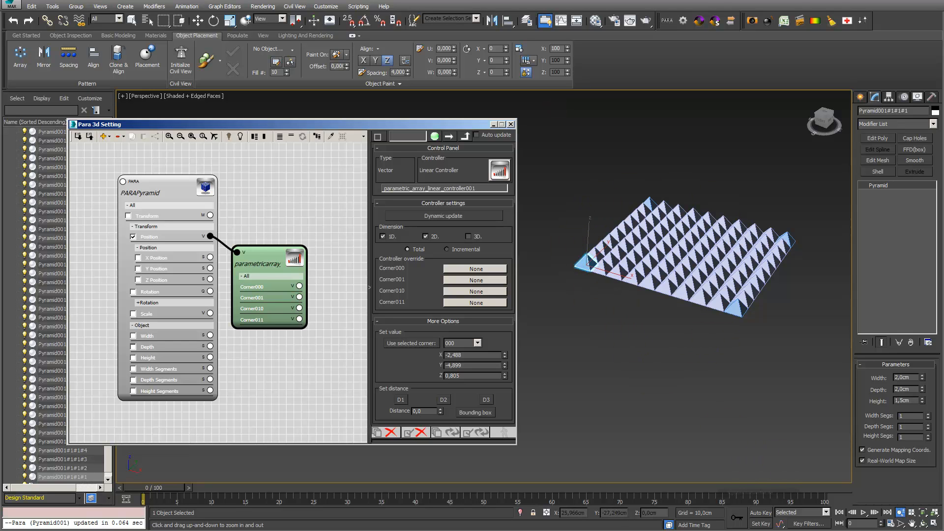
- Select the linear controller node alone, select the PARAPyramid node alone, and finally region-select both nodes together in the graph
left_click(252, 379)
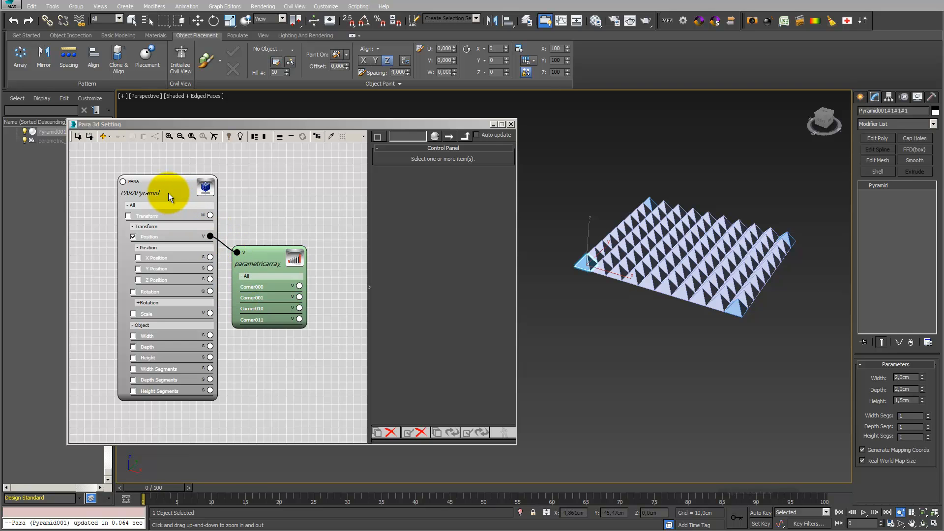
left_click(267, 261)
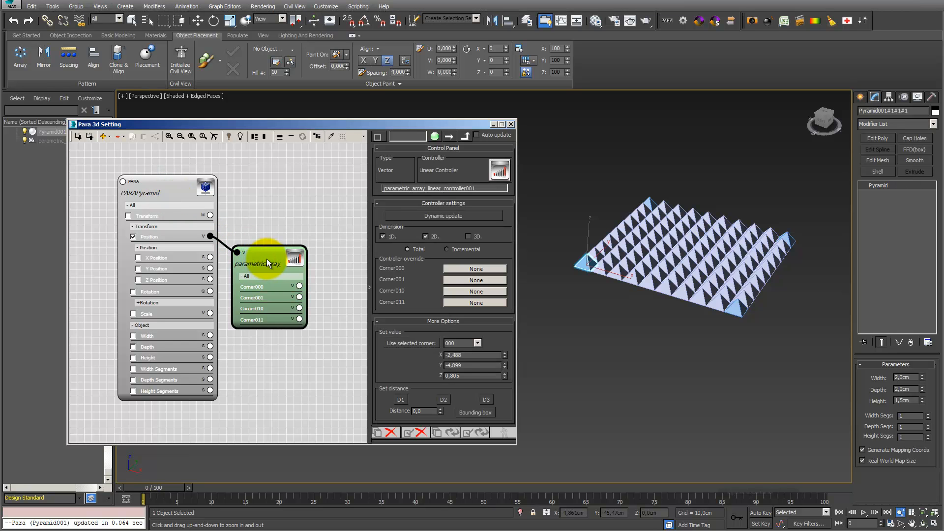
left_click(165, 158)
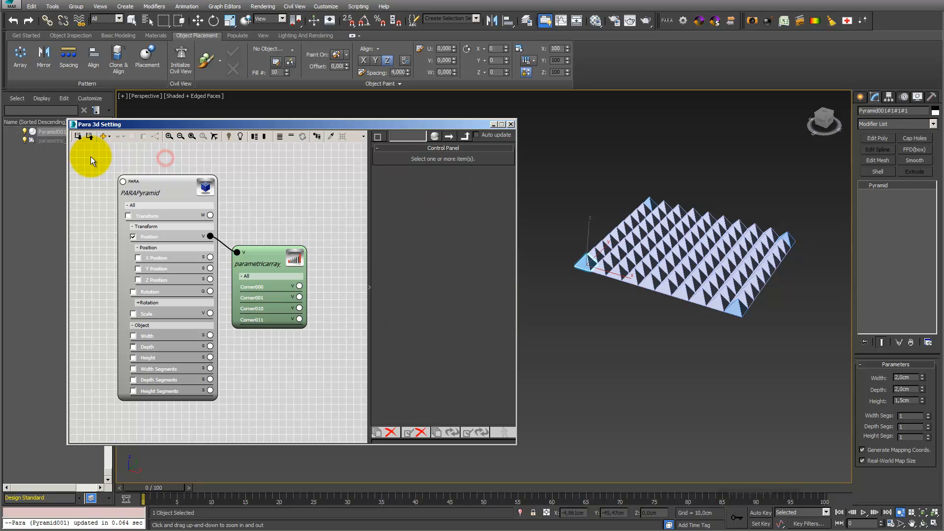
left_click_drag(91, 156, 228, 424)
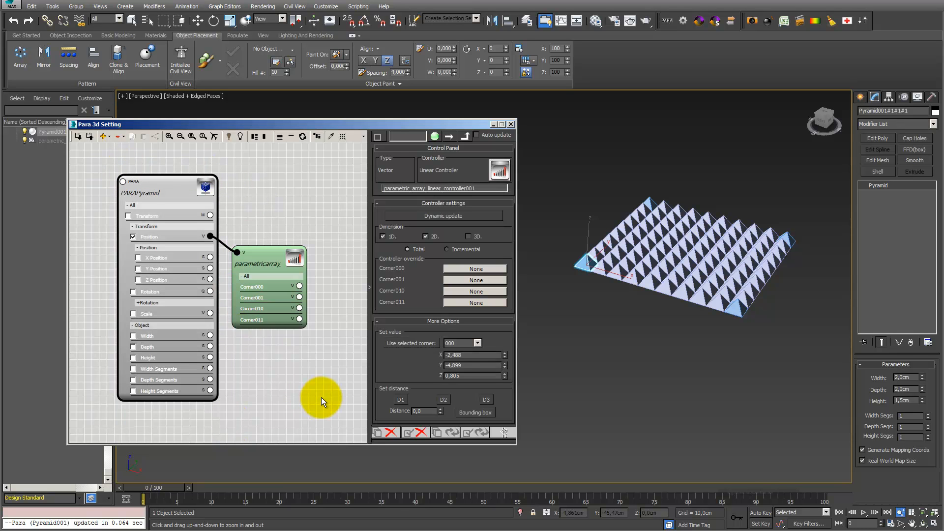
left_click(321, 397)
left_click_drag(336, 378, 208, 305)
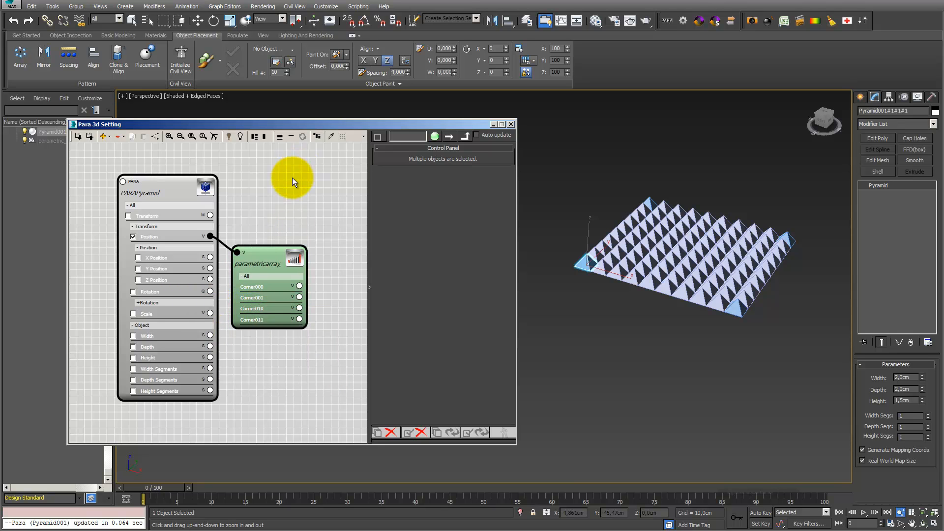
scroll(269, 216, "down", 4)
scroll(266, 224, "up", 2)
scroll(256, 205, "up", 1)
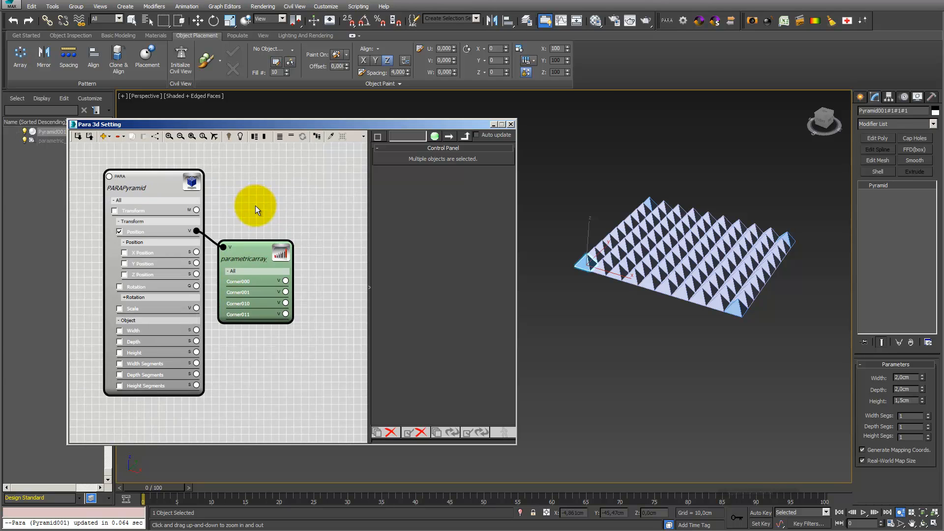
- Move the linear controller node and the PARAPyramid node farther apart in the graph
left_click(273, 228)
left_click(262, 254)
left_click_drag(248, 253, 279, 208)
left_click_drag(160, 178, 136, 187)
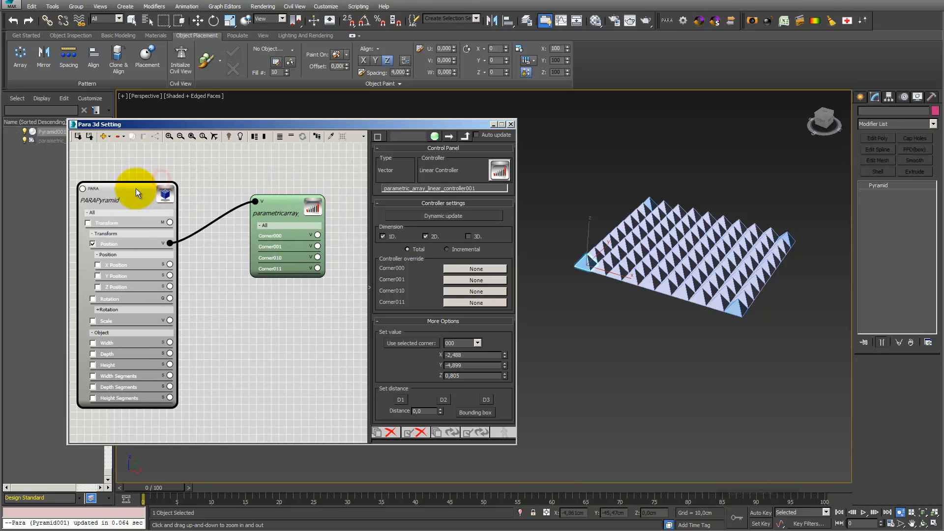
- Disconnect the linear controller from the Position channel, check its available output types, and reconnect its vector output to Position
left_click_drag(165, 239, 199, 223)
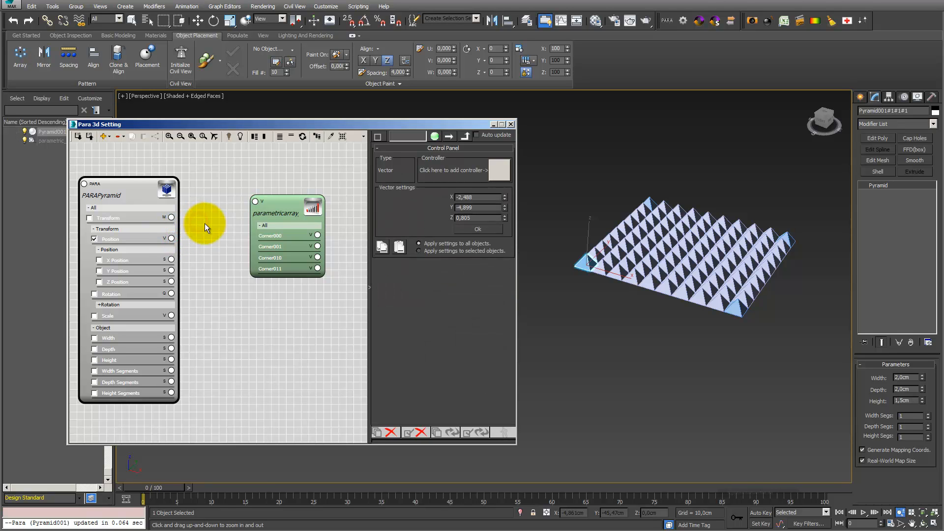
left_click_drag(255, 201, 197, 243)
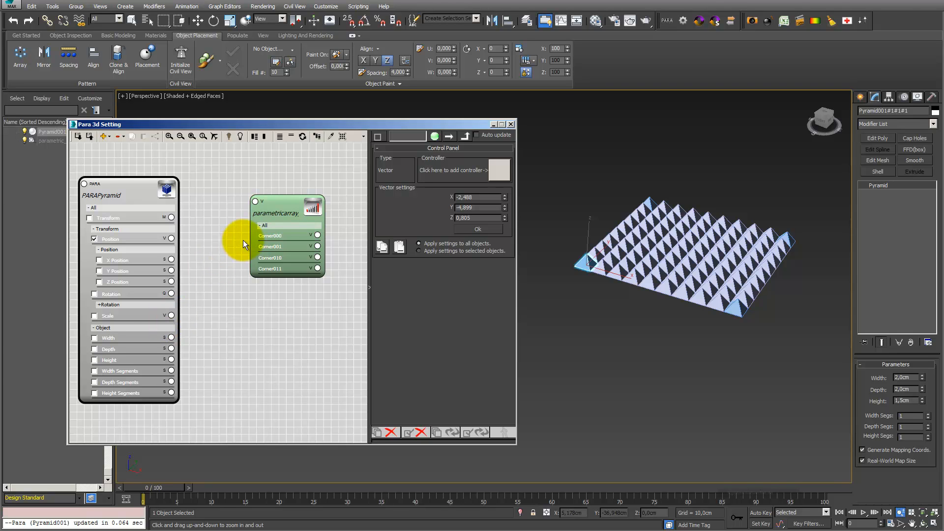
left_click(263, 202)
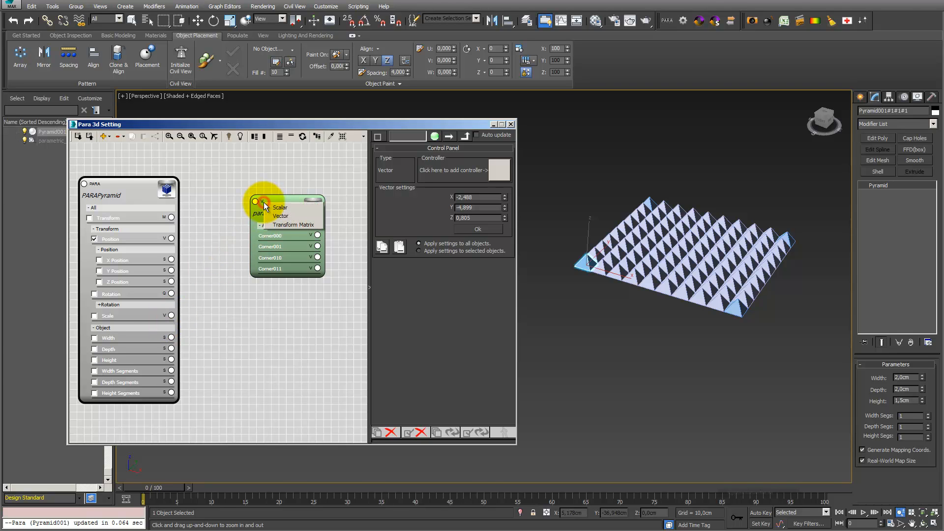
left_click(279, 196)
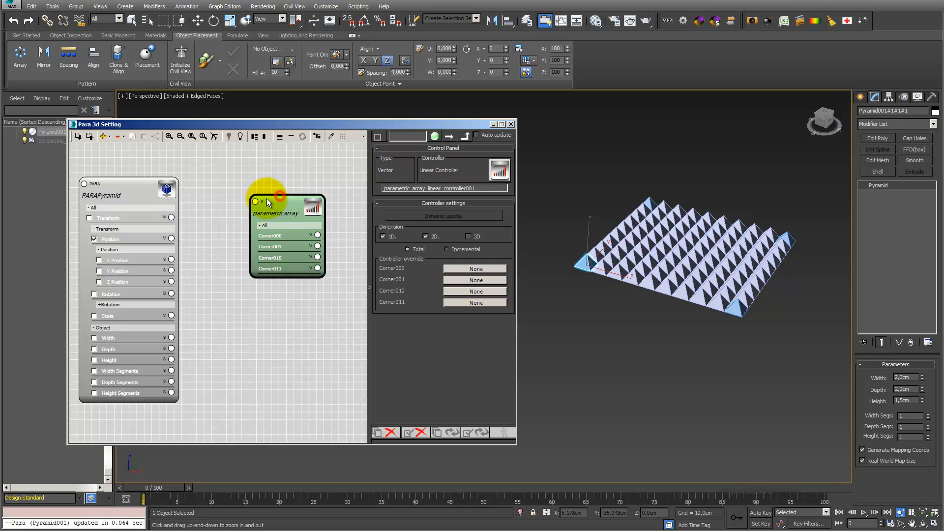
left_click_drag(231, 217, 171, 238)
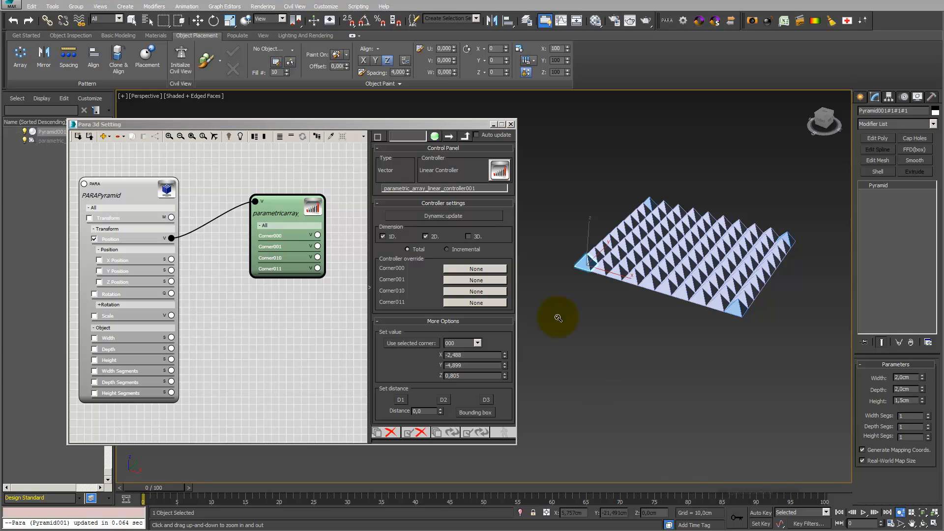
- Rename the linear controller as linear_controller_pyramid
left_click(426, 188)
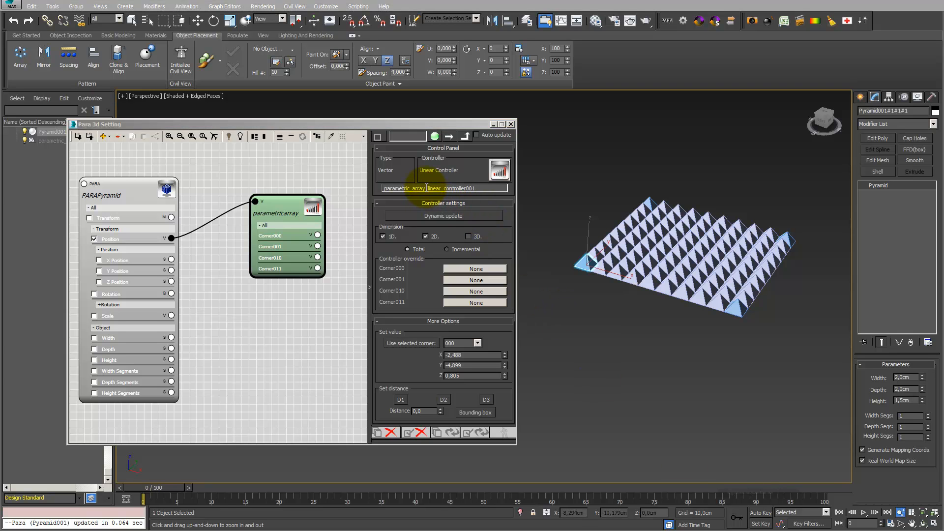
left_click(425, 188)
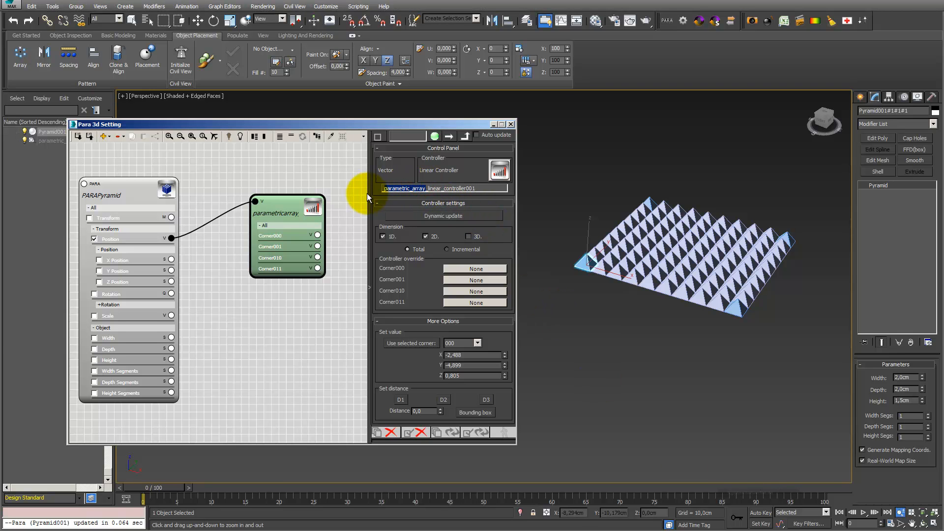
key("Delete")
key("Delete")
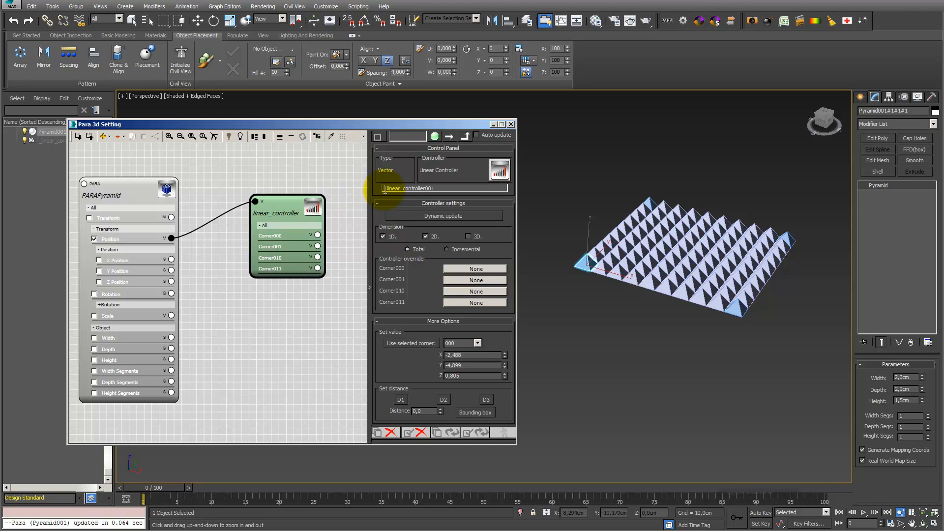
key("Delete")
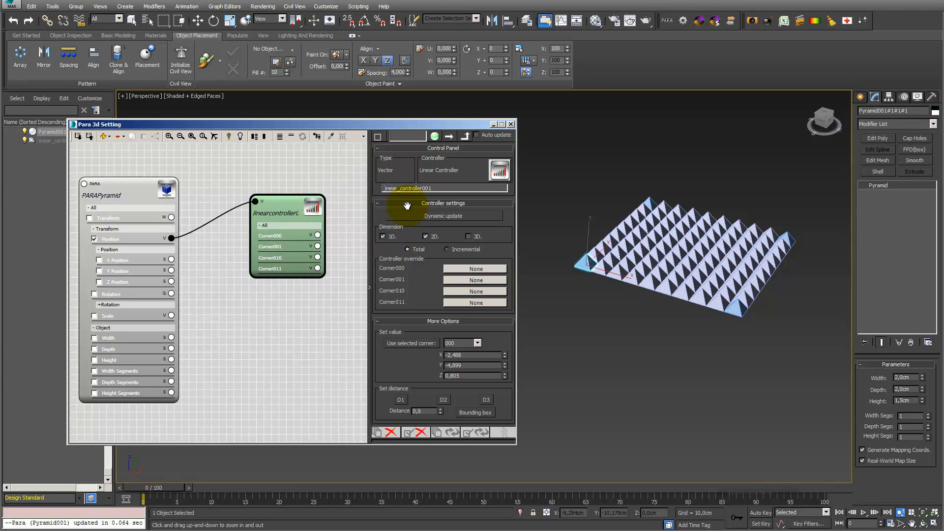
mouse_move(440, 188)
left_mouse_down()
mouse_move(402, 192)
mouse_move(425, 188)
left_mouse_up()
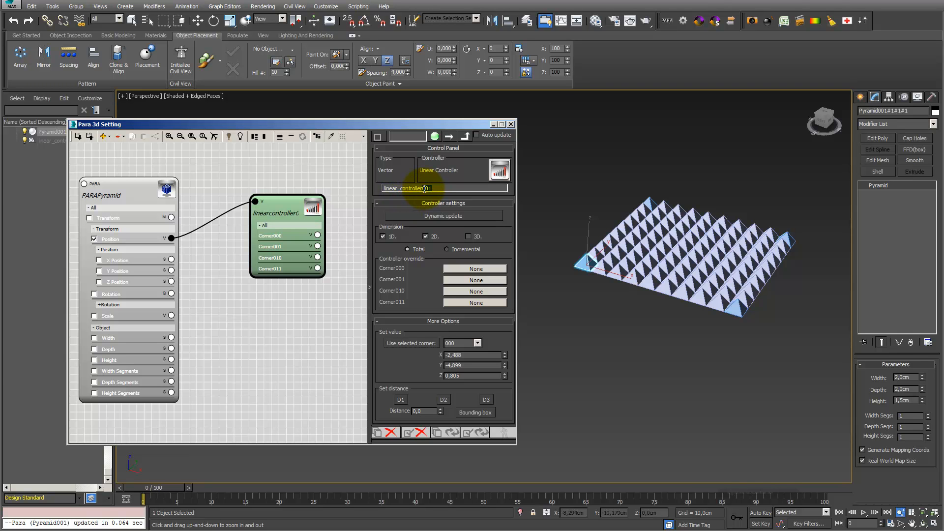
key("Delete")
type("_pyramid")
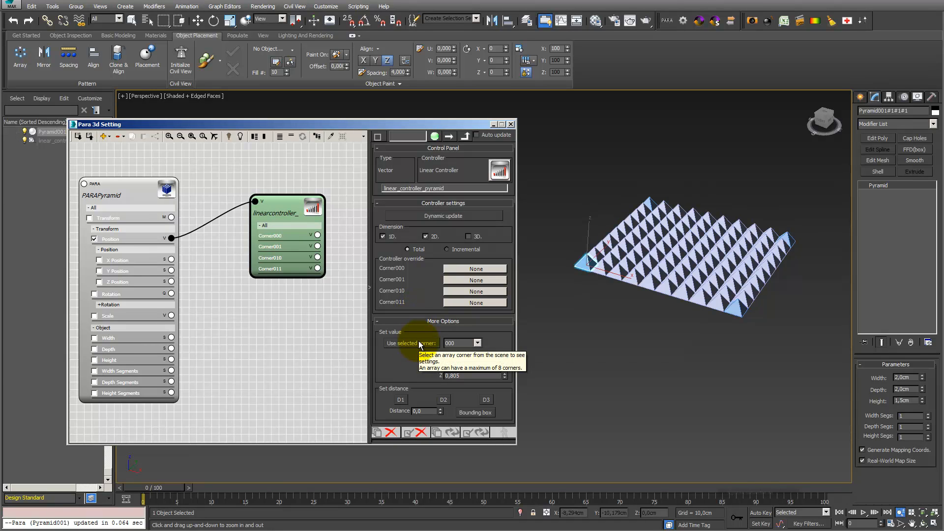
- Choose corner 001, move its pyramid outward in two stages to about X 17,984, Y -17,478, and update the controller after each move
left_click(477, 344)
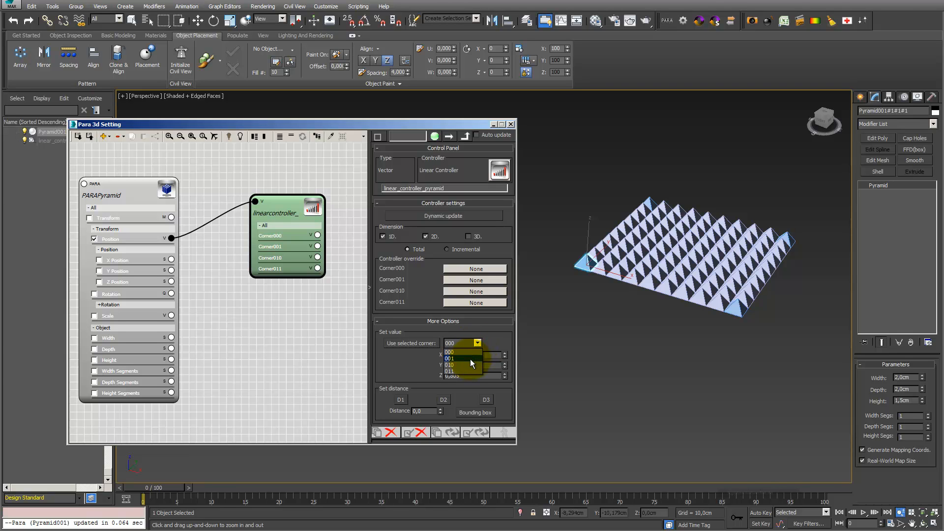
left_click(470, 359)
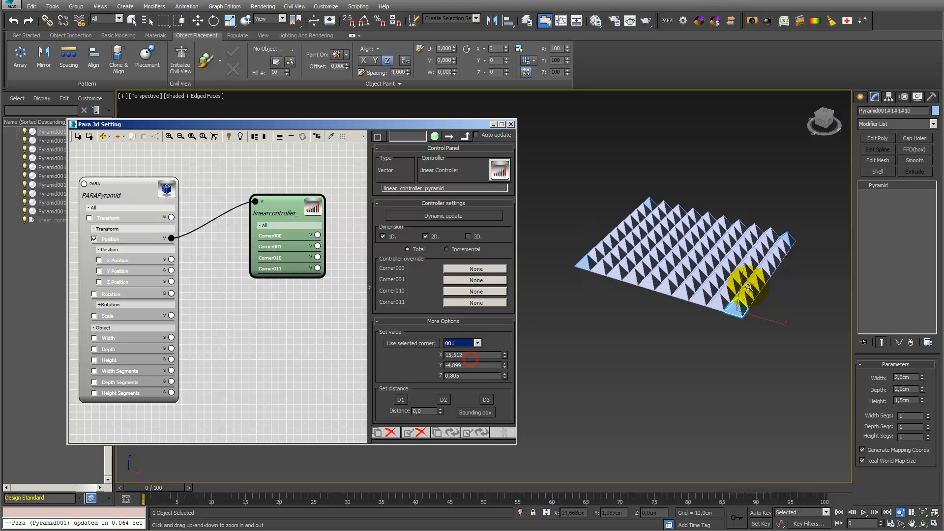
left_click(197, 24)
left_click_drag(749, 308, 753, 346)
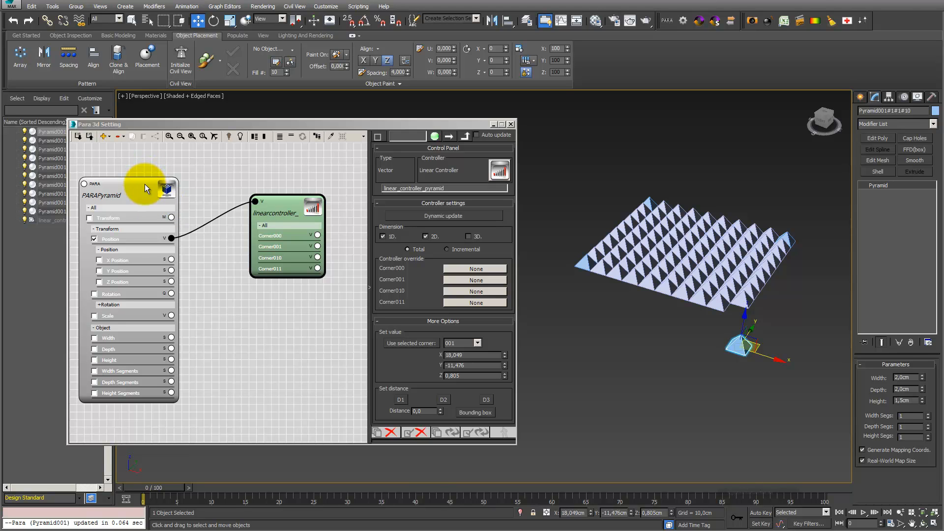
left_click(479, 431)
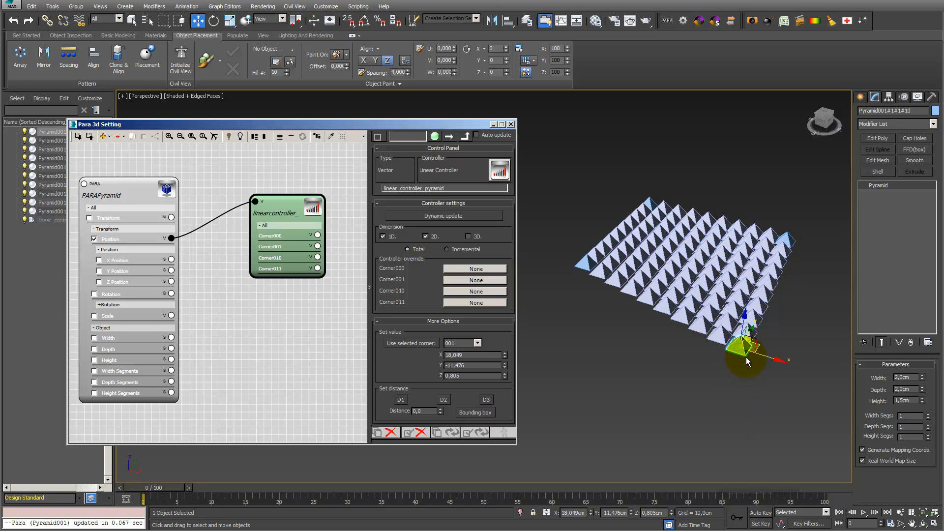
left_click_drag(745, 360, 732, 380)
left_click(475, 431)
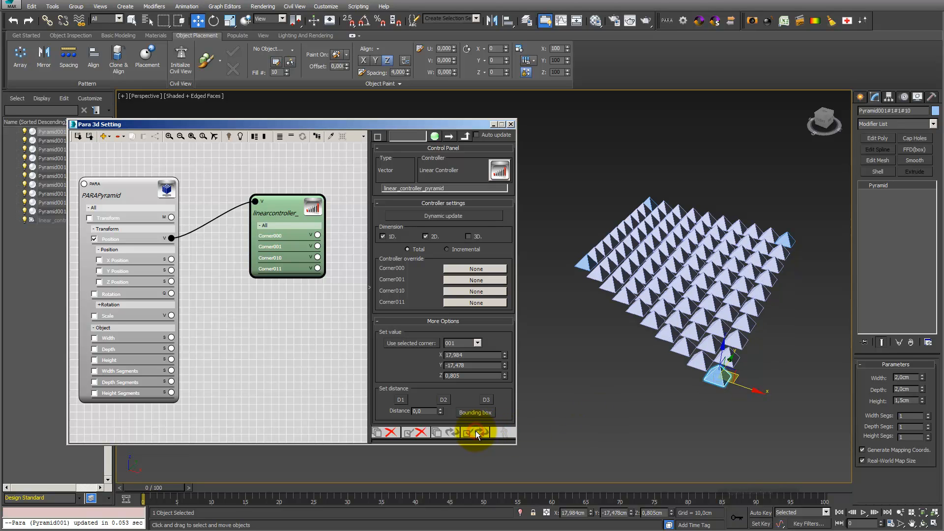
- Choose corner 010, raise its pyramid to about Z 4,359, and update the selected controller
left_click(477, 343)
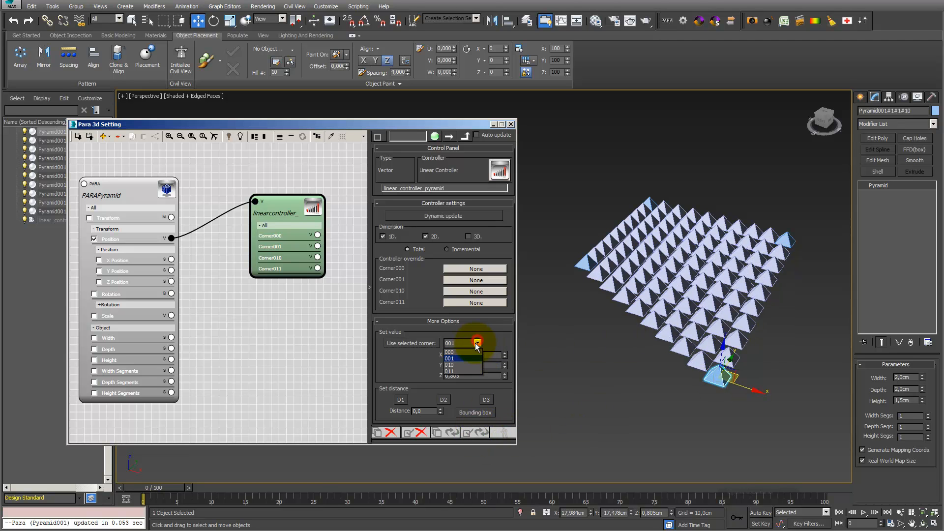
left_click(471, 365)
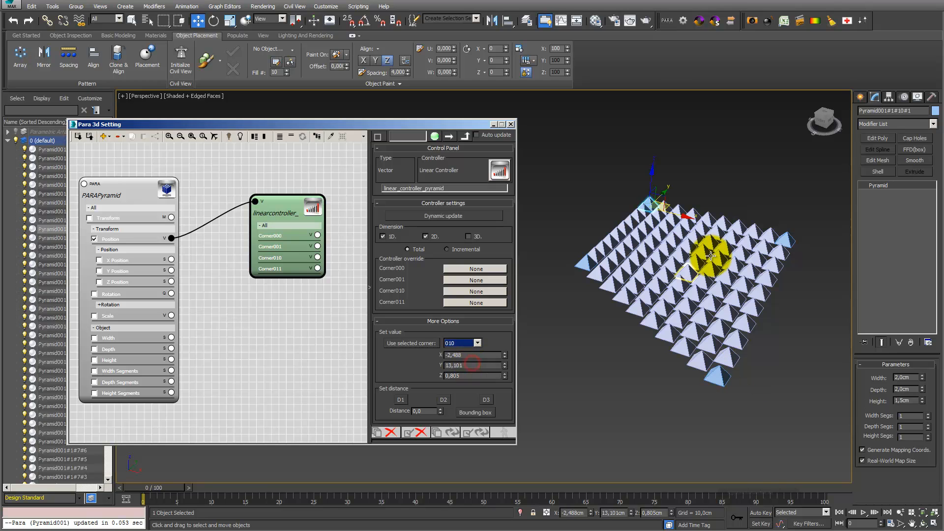
left_click_drag(655, 186, 651, 157)
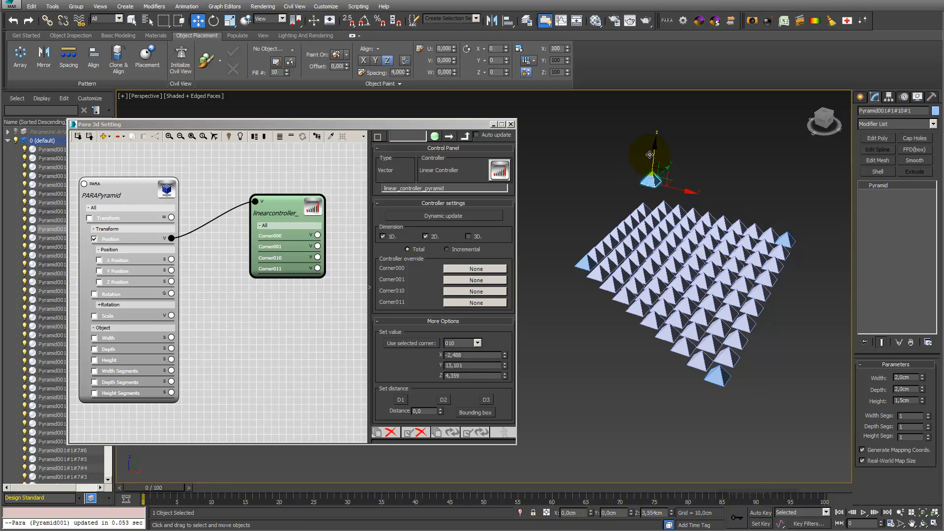
left_click(479, 435)
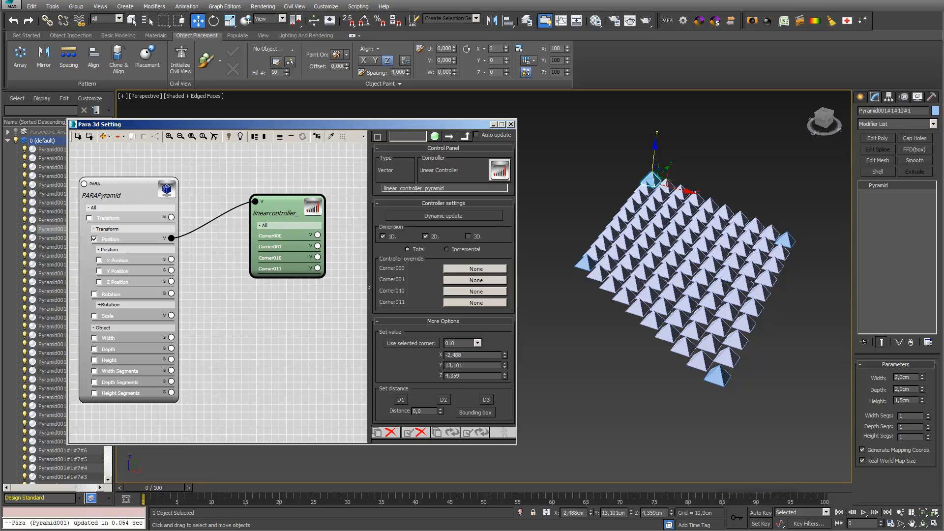
- Deactivate the PARAPyramid node's Position channel, then activate its Height channel and set the value to 1,7 for all objects
left_click(95, 240)
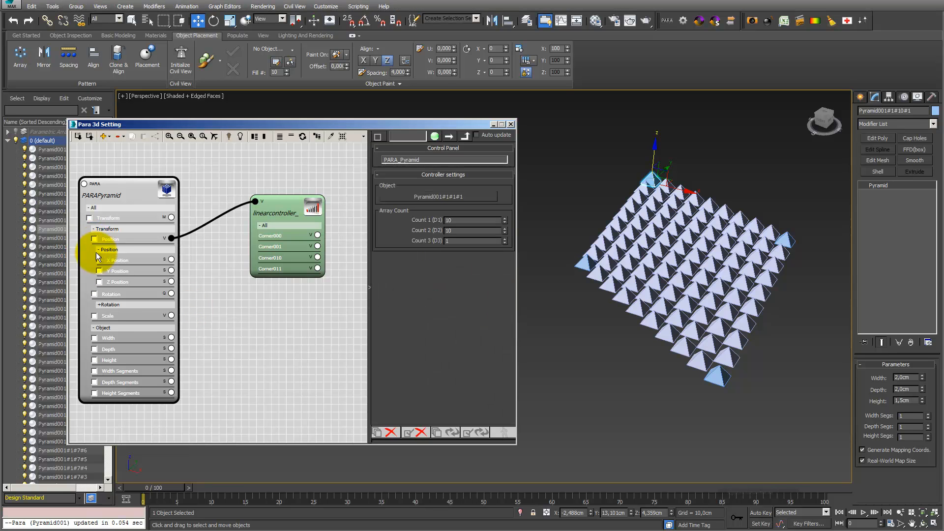
left_click(94, 360)
left_click_drag(466, 196, 466, 196)
mouse_move(238, 330)
middle_mouse_down()
mouse_move(240, 310)
mouse_move(225, 316)
middle_mouse_up()
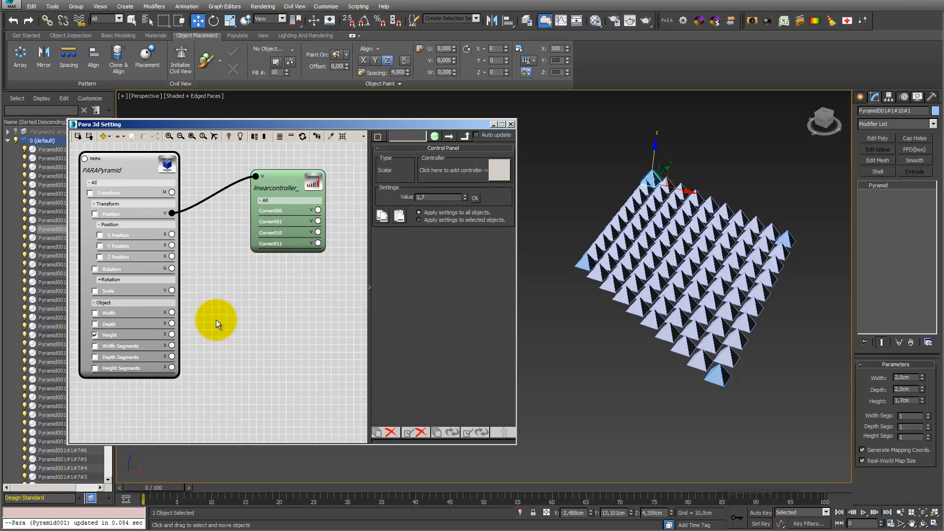
- Find the Random Controller in the controller library with "ran" and assign it to the Height channel
left_click(503, 173)
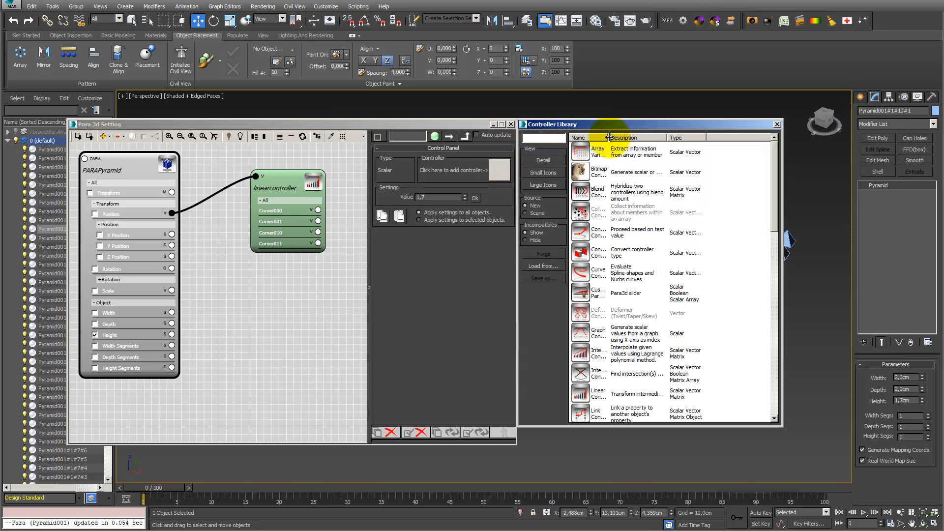
left_click_drag(611, 138, 632, 137)
left_click(548, 137)
type("ran")
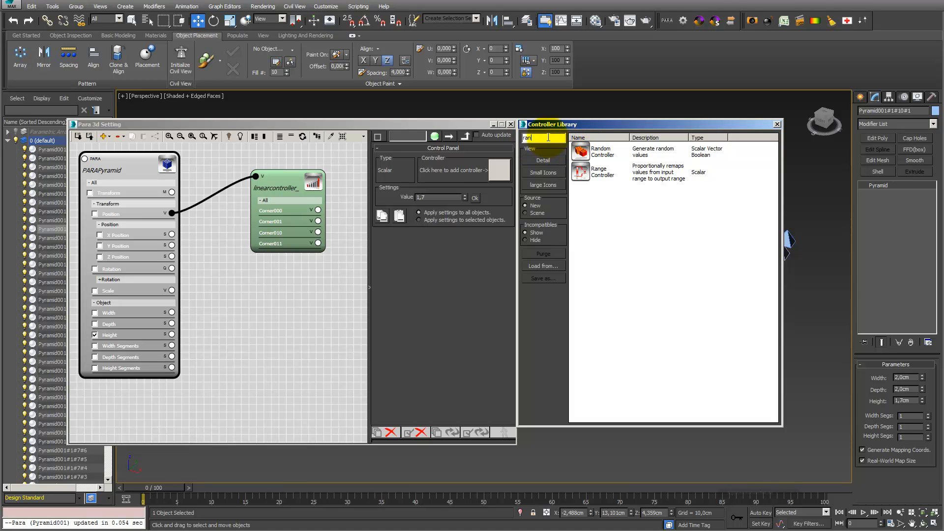
double_click(579, 149)
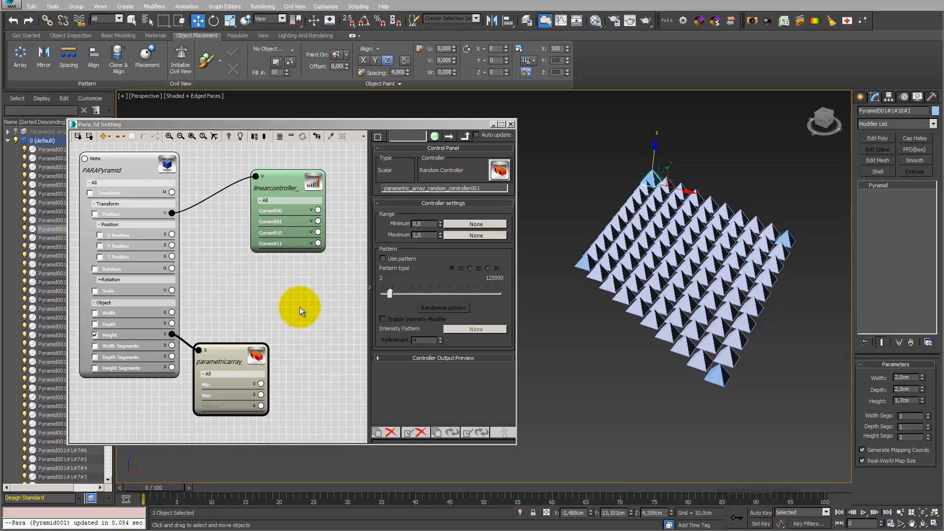
- Set the random controller's range to minimum 1,0 and maximum 3,0 and update the pyramid heights
left_click(419, 224)
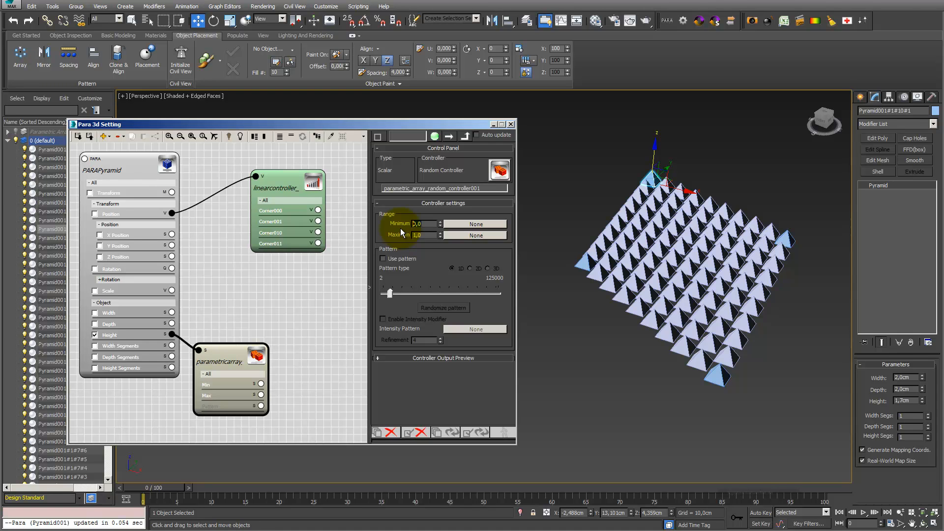
type("1")
left_click(423, 234)
left_click(475, 432)
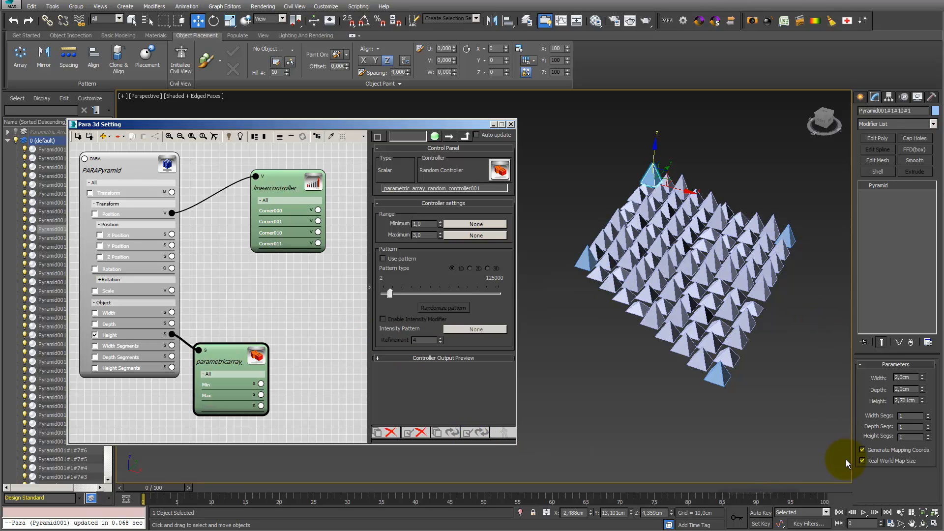
- Update the random controller repeatedly to generate new random height variations across the pyramids
left_click(922, 524)
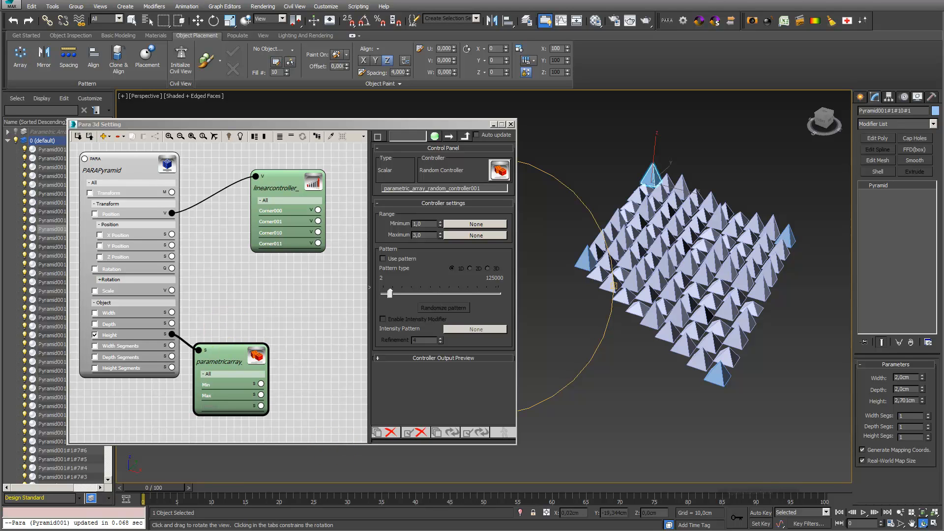
left_click(473, 432)
left_click(473, 431)
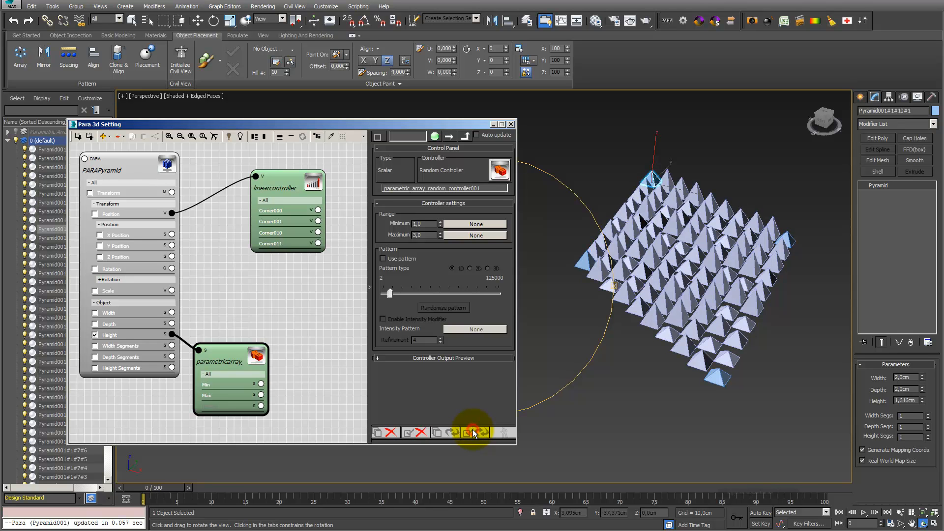
left_click(473, 431)
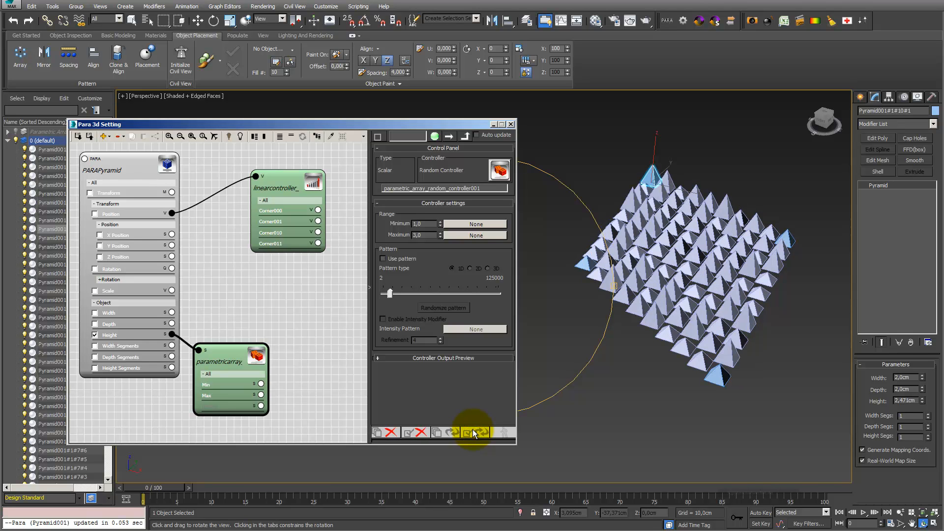
left_click(473, 431)
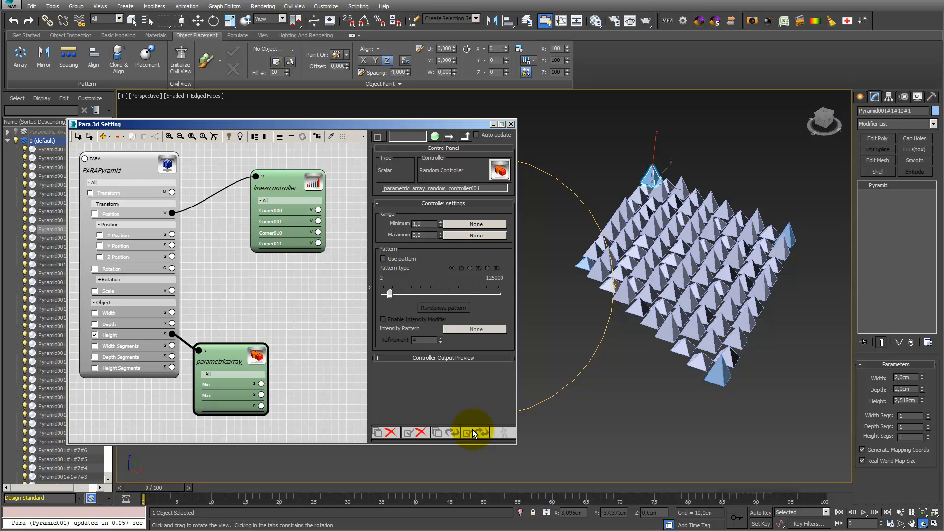
left_click(472, 431)
left_click(473, 431)
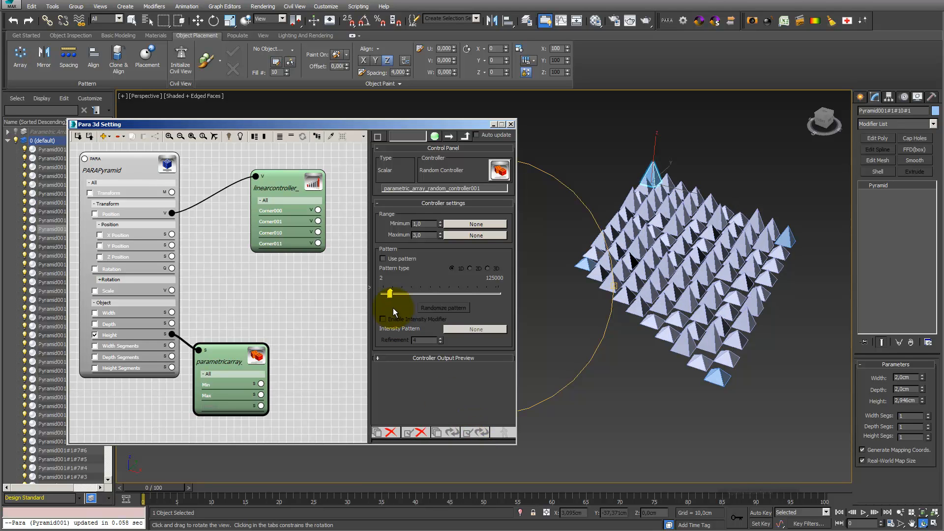
- Enable the random controller's 1D pattern, update the heights several times, and turn the pattern option off again
left_click(382, 258)
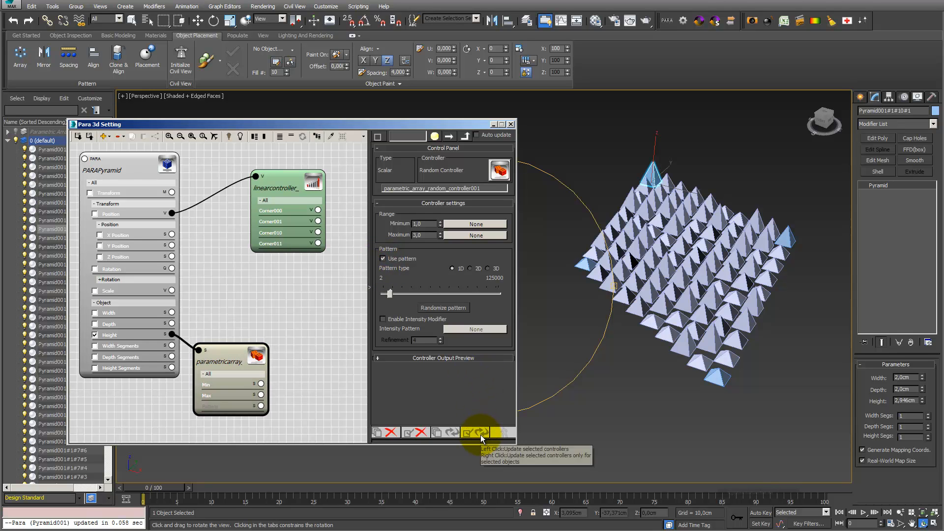
left_click(480, 434)
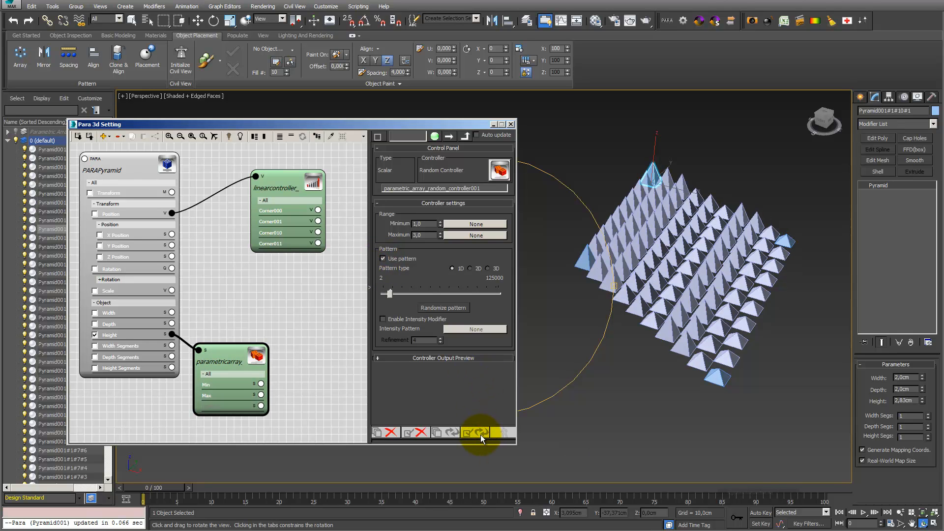
left_click(481, 435)
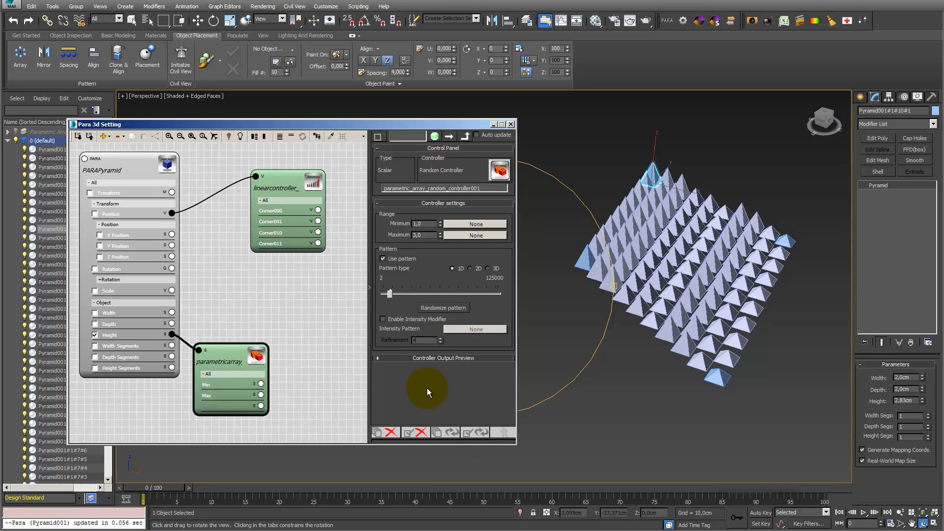
left_click(480, 434)
left_click(482, 435)
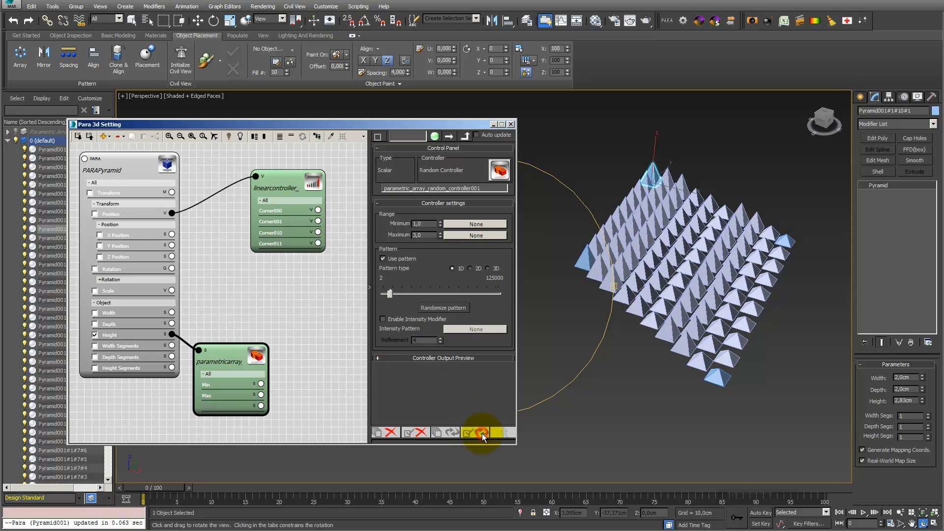
left_click(382, 258)
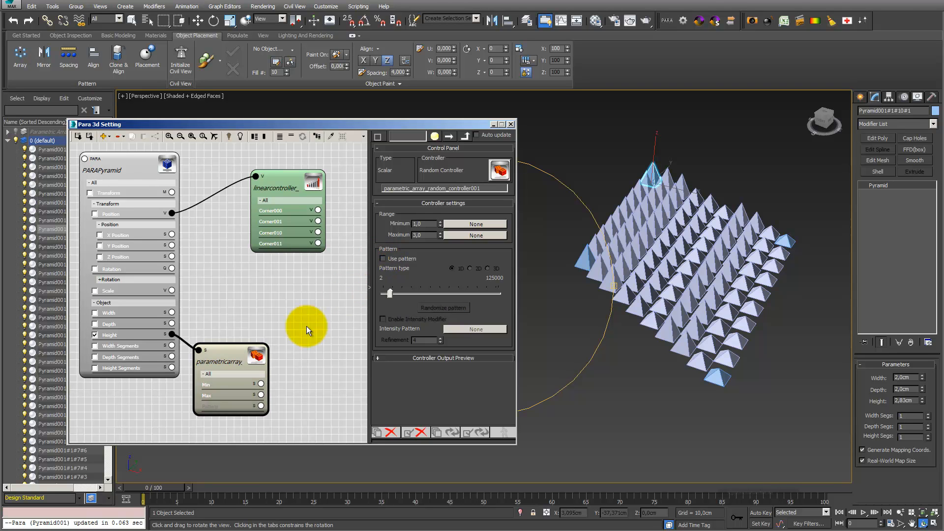
- Disconnect both controllers from the PARAPyramid node and move the random controller node up below the linear controller
left_click_drag(171, 335, 214, 206)
left_click_drag(234, 352, 256, 303)
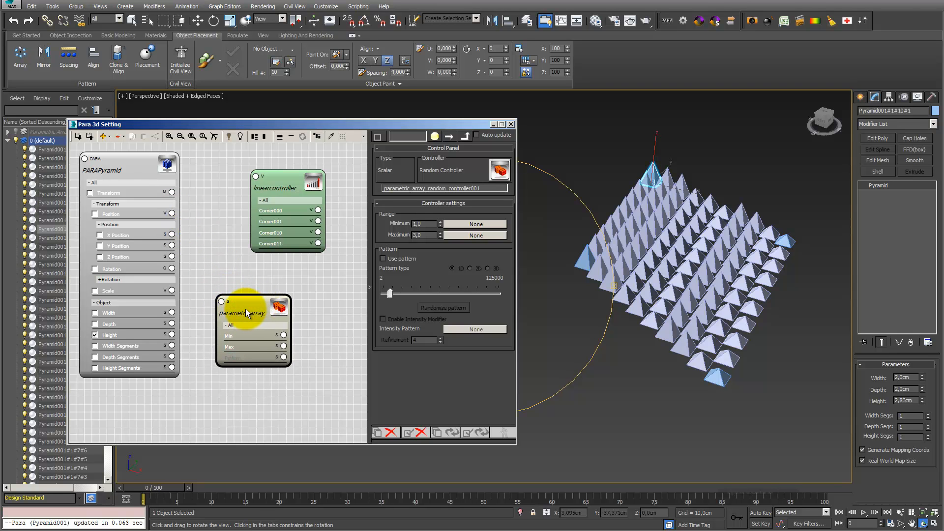
- Try to connect the random controller's scalar output to the vector Position channel of the PARAPyramid node
left_click_drag(245, 309, 184, 246)
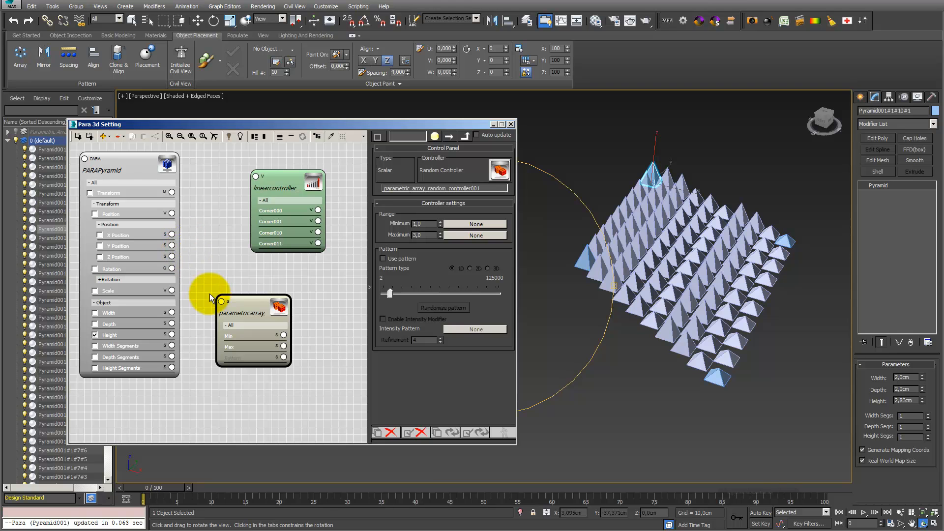
left_click_drag(221, 301, 174, 213)
left_click(210, 264)
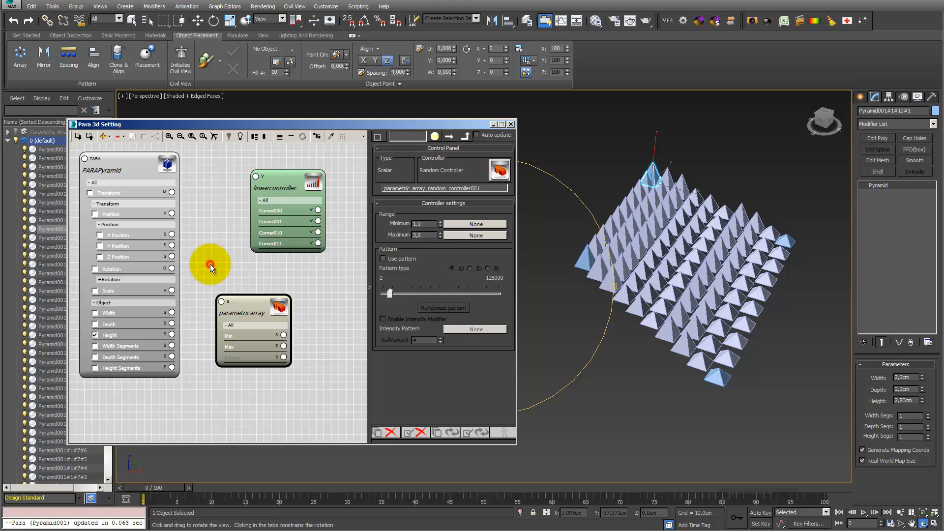
- Change the random controller's output type to Vector and connect it to the Position channel of the PARAPyramid node
left_click(230, 303)
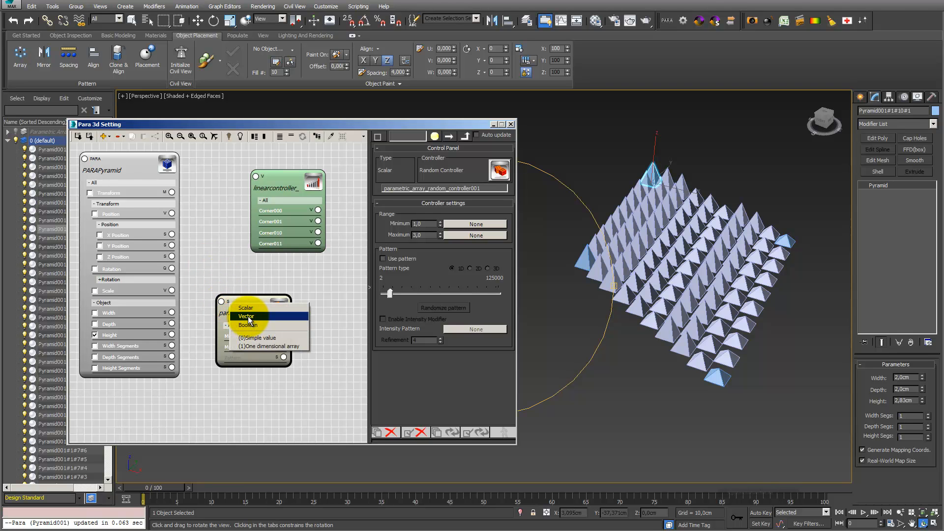
left_click(246, 316)
left_click(221, 301)
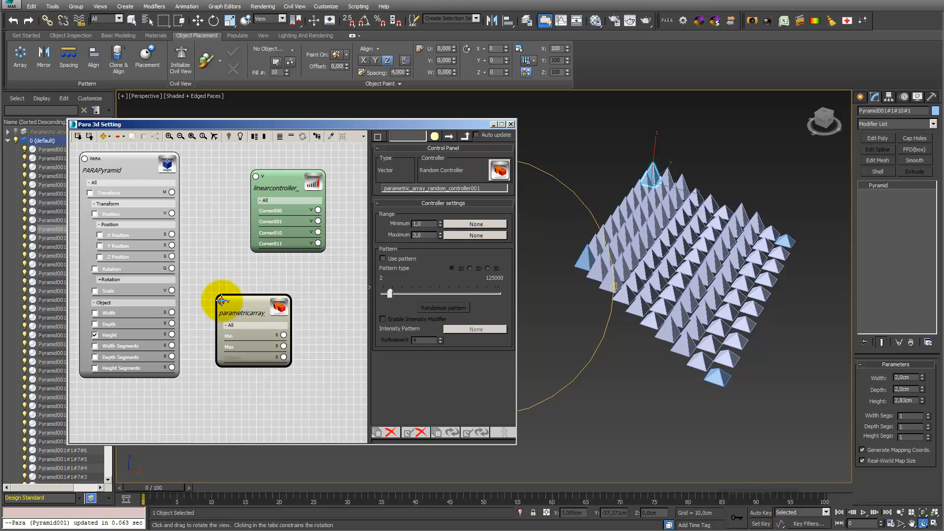
left_click(172, 213)
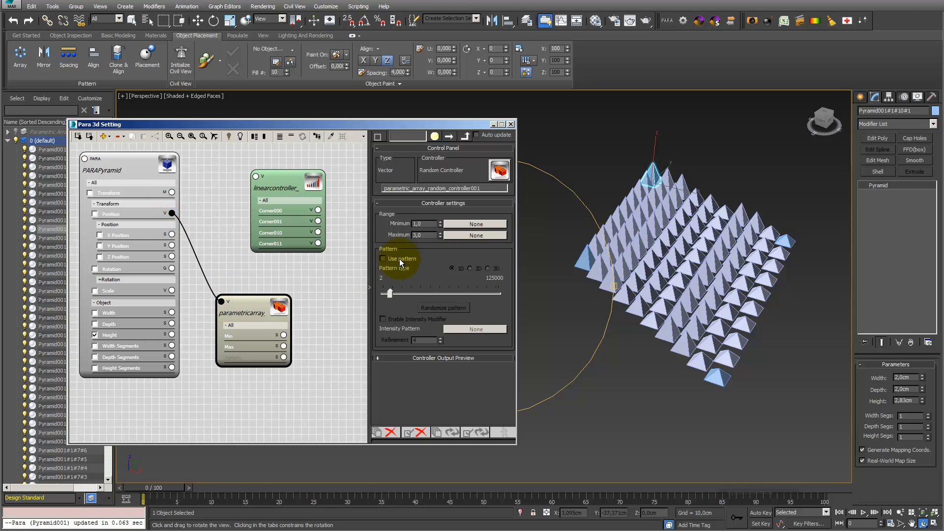
- Update the random controller to scatter the pyramids' positions within its current range and examine the cluster up close
left_click(423, 235)
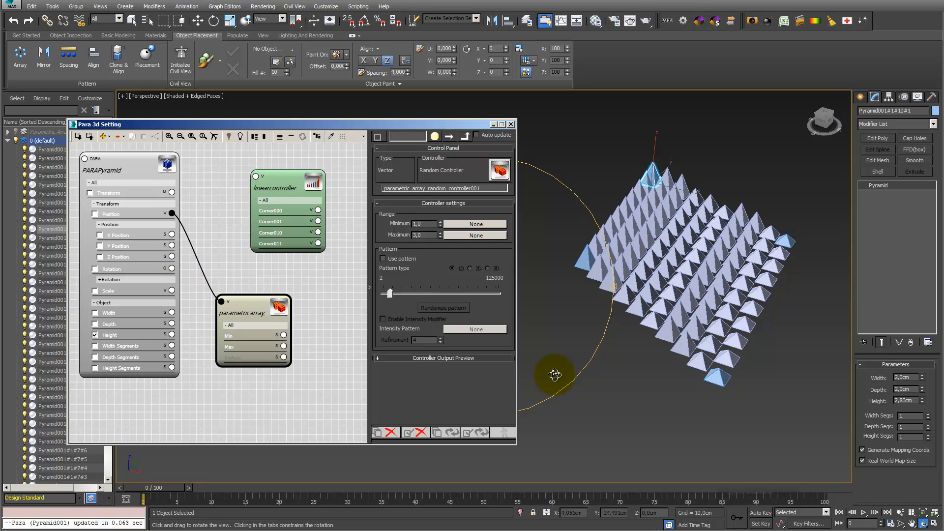
left_click(478, 434)
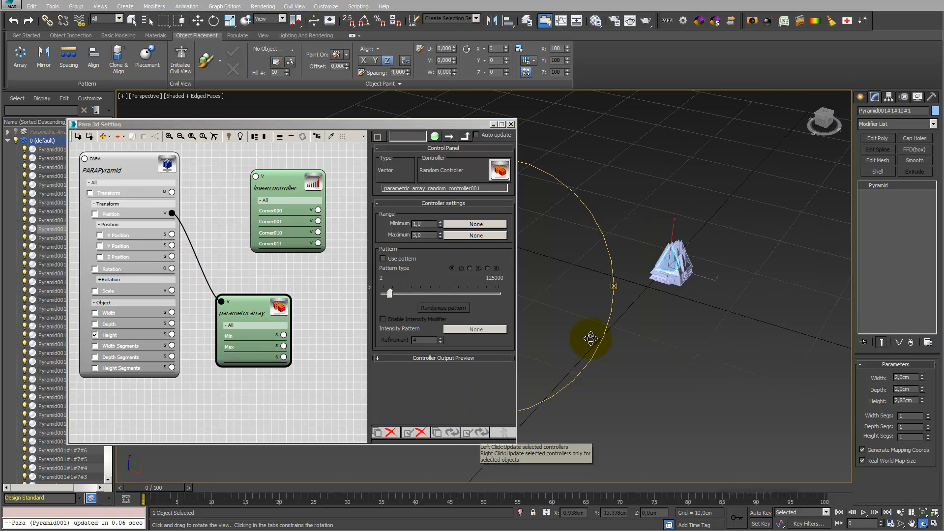
left_click(900, 512)
left_click_drag(698, 254, 688, 263)
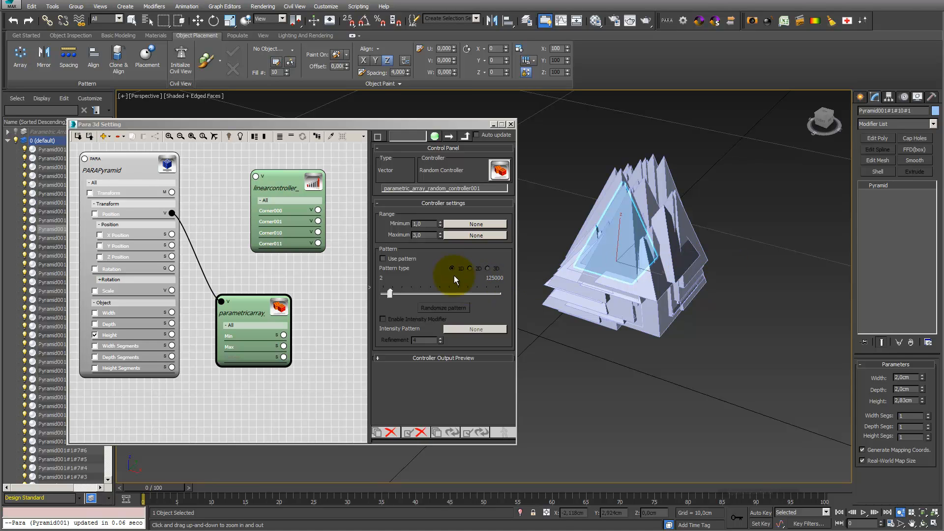
- Set the random controller's range to a minimum of -10 and a maximum of 10, and update the pyramid positions
left_click(423, 225)
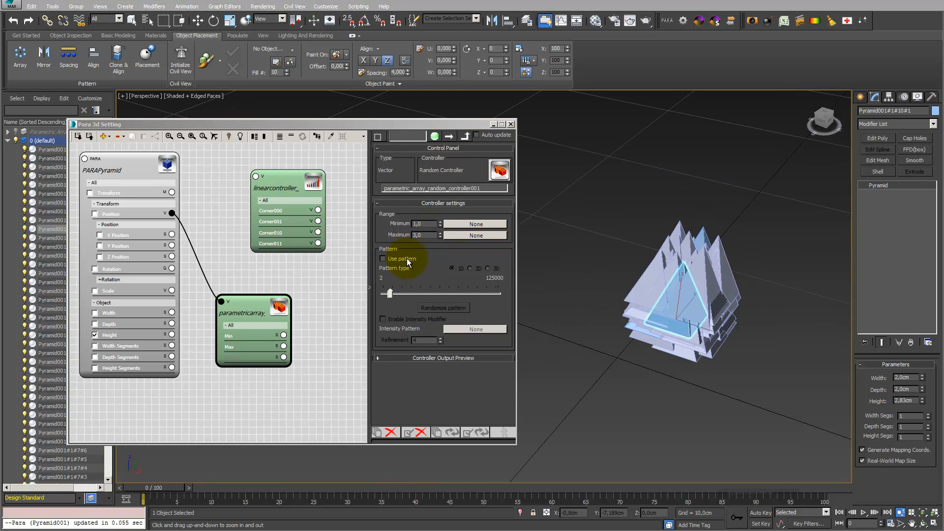
left_click_drag(427, 224, 382, 235)
type("-10")
key("Return")
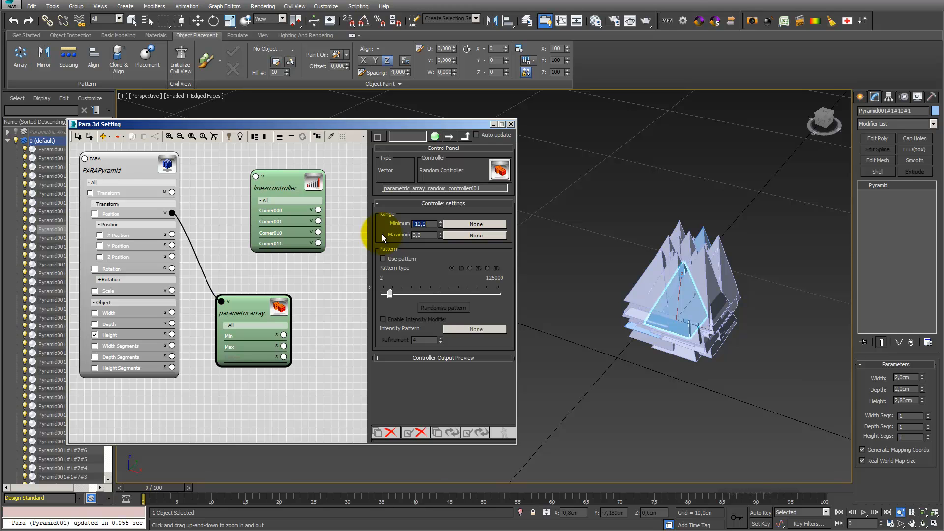
left_click_drag(427, 235, 388, 246)
type("10")
key("Return")
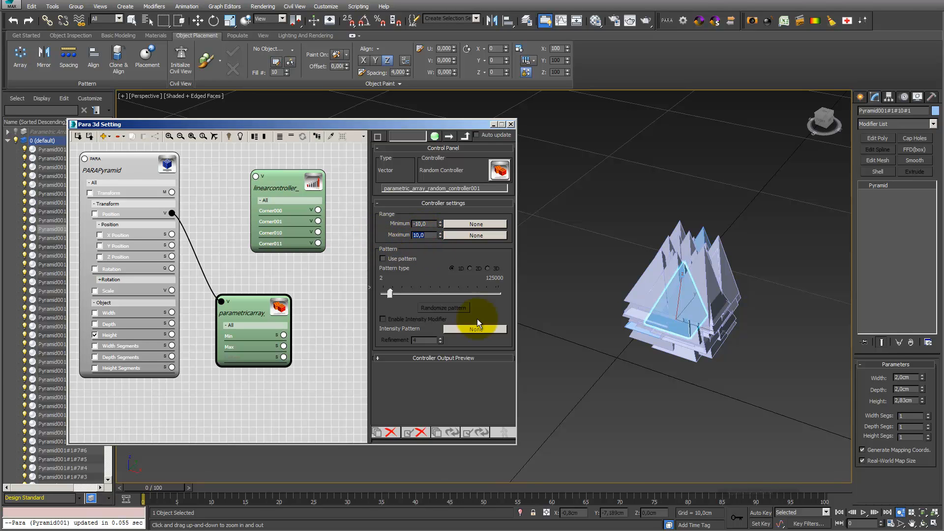
left_click(476, 432)
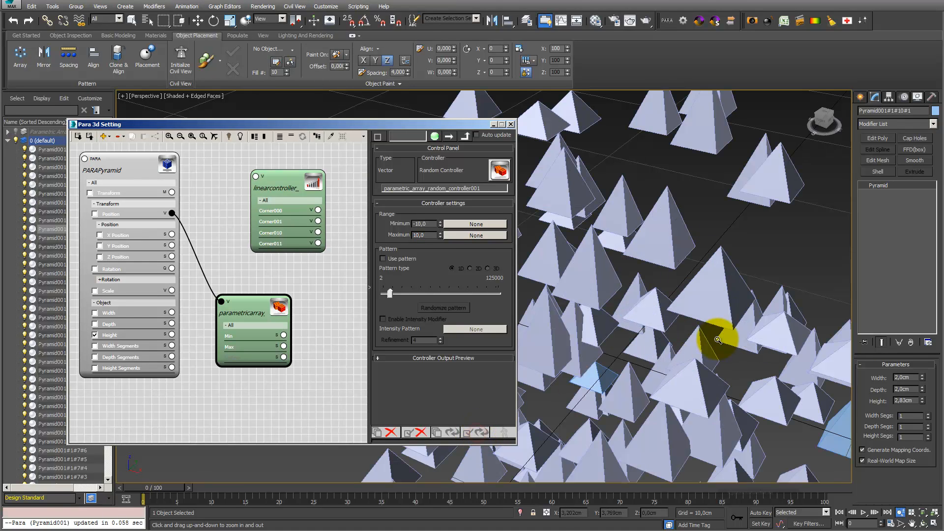
left_click_drag(678, 371, 687, 380)
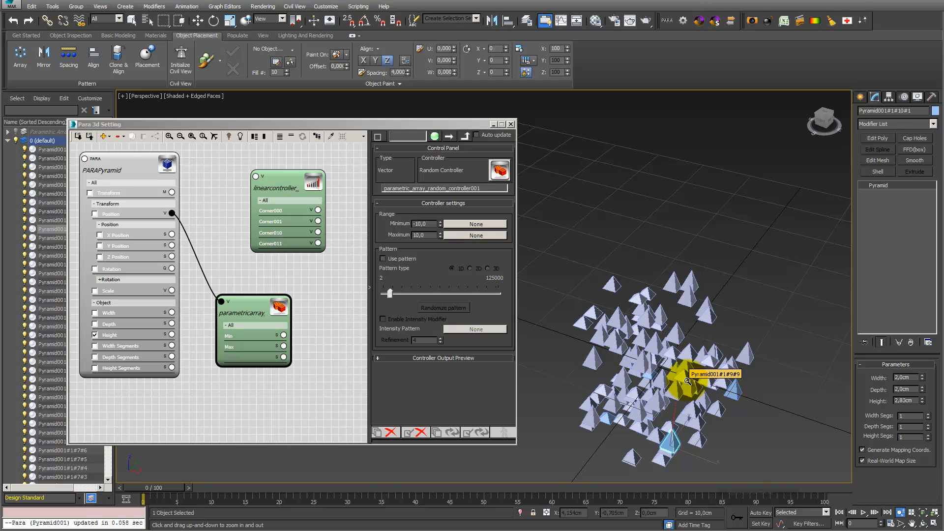
- Measure the width of the scattered pyramid cluster in the top view with a tape measure
key("t")
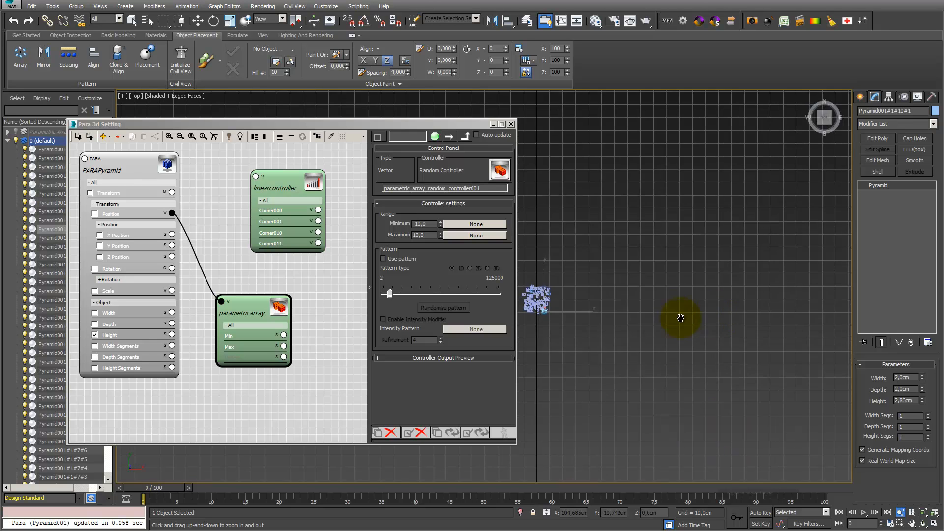
scroll(617, 311, "up", 8)
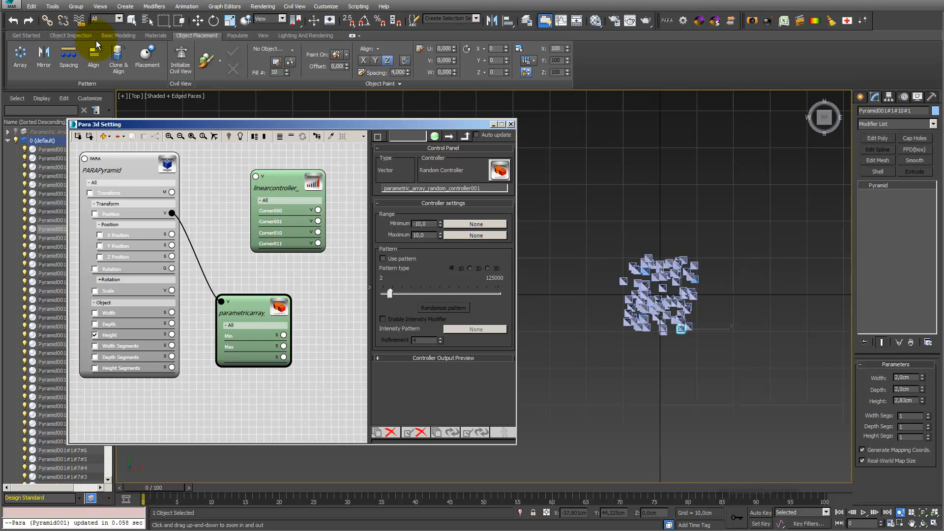
left_click(80, 38)
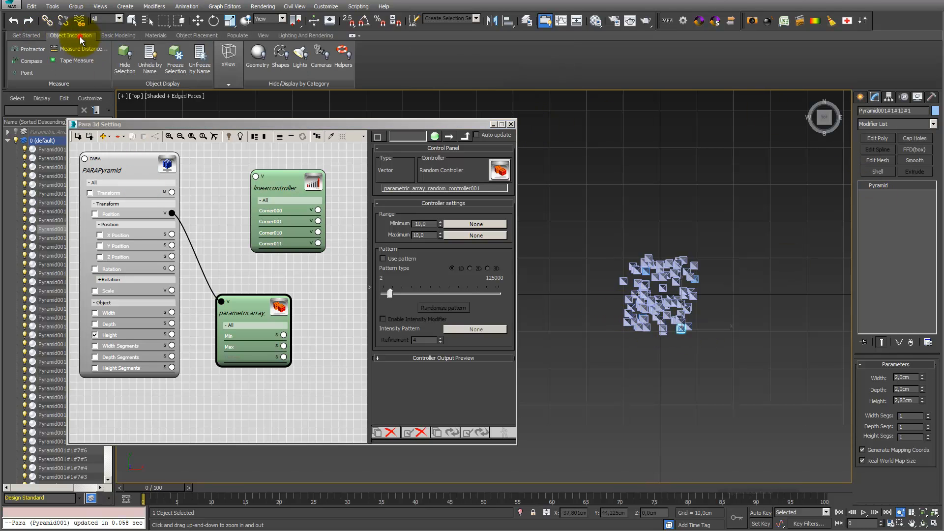
left_click(69, 61)
left_click_drag(620, 278, 697, 277)
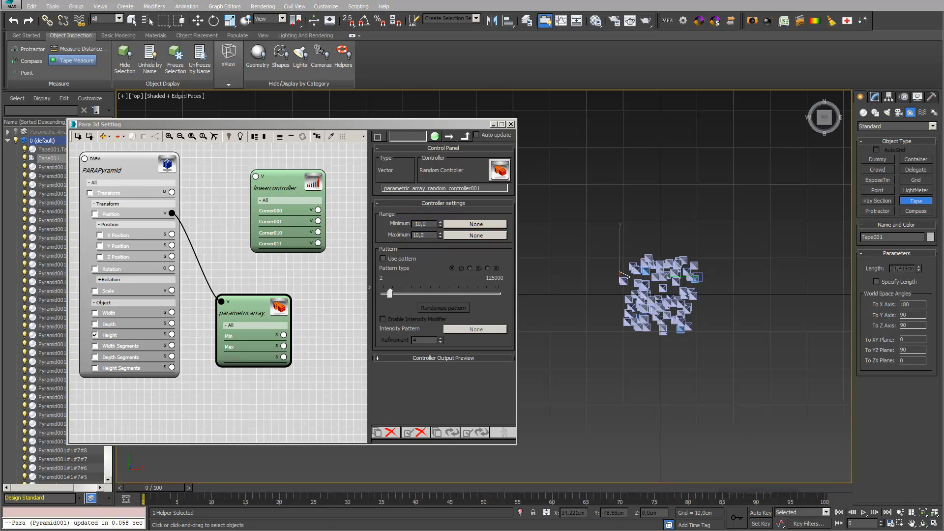
- Uncheck all channels of the PARAPyramid node
left_click(128, 176)
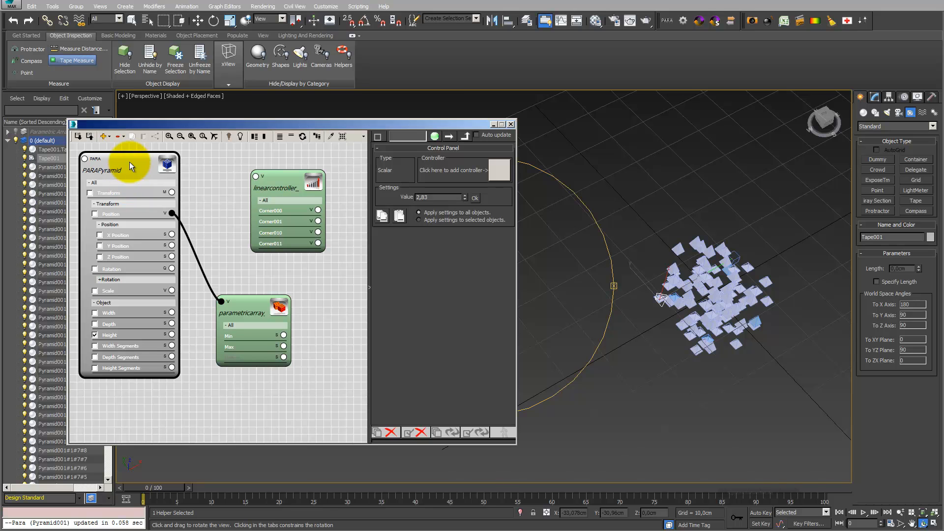
right_click(129, 161)
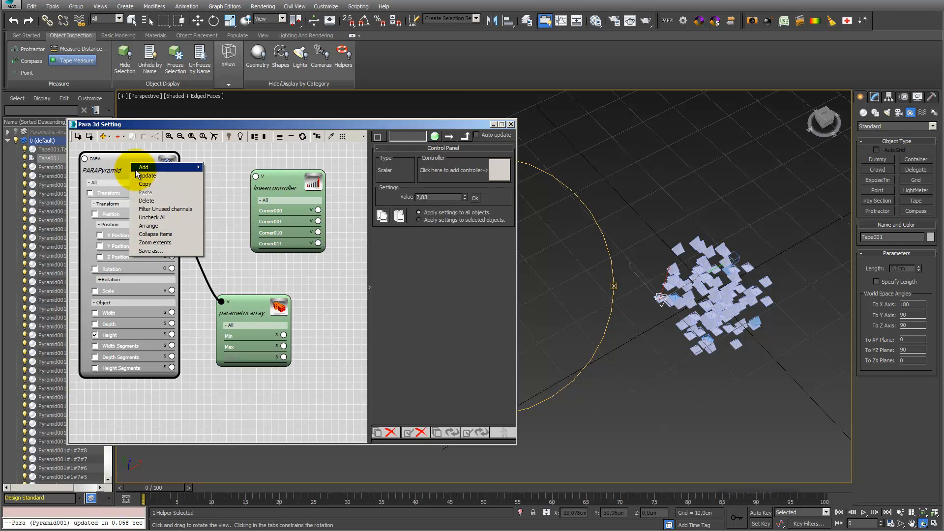
left_click(167, 218)
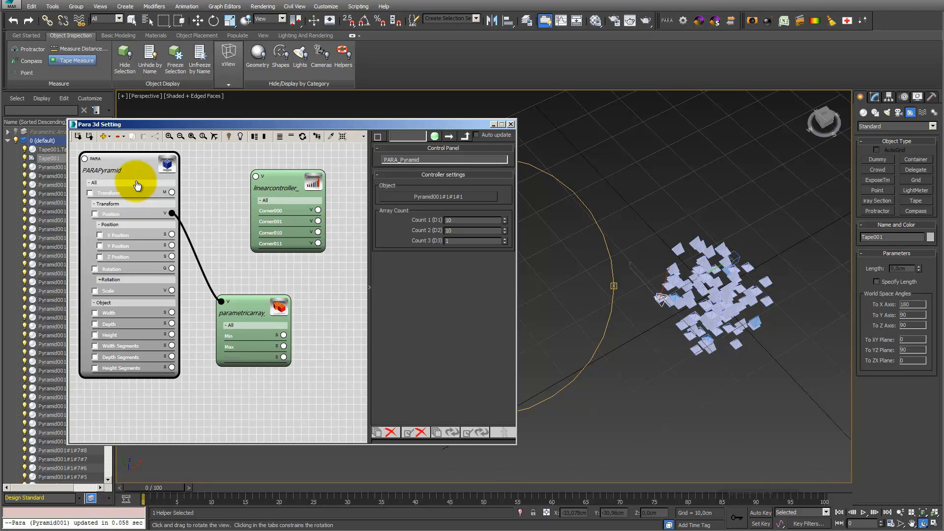
- Set both Count 1 (D1) and Count 2 (D2) of the pyramid array to 20
left_click(446, 220)
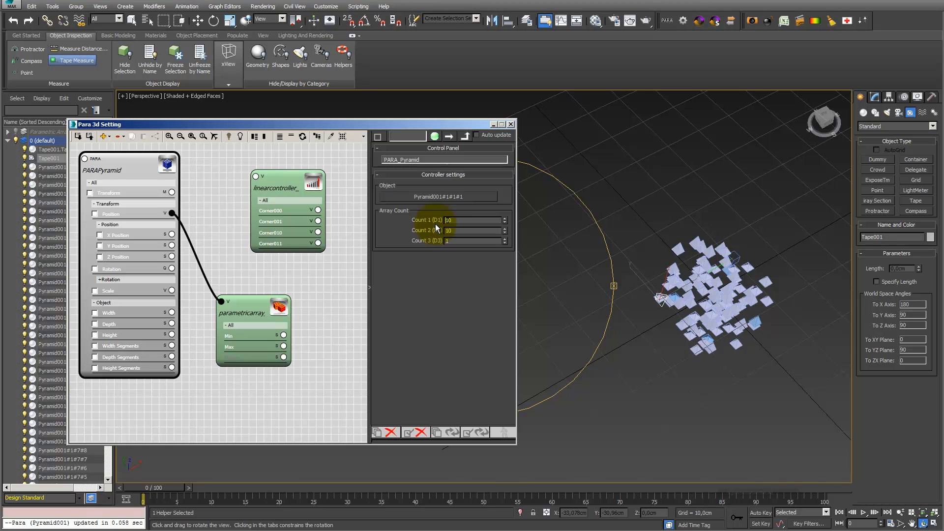
key("Return")
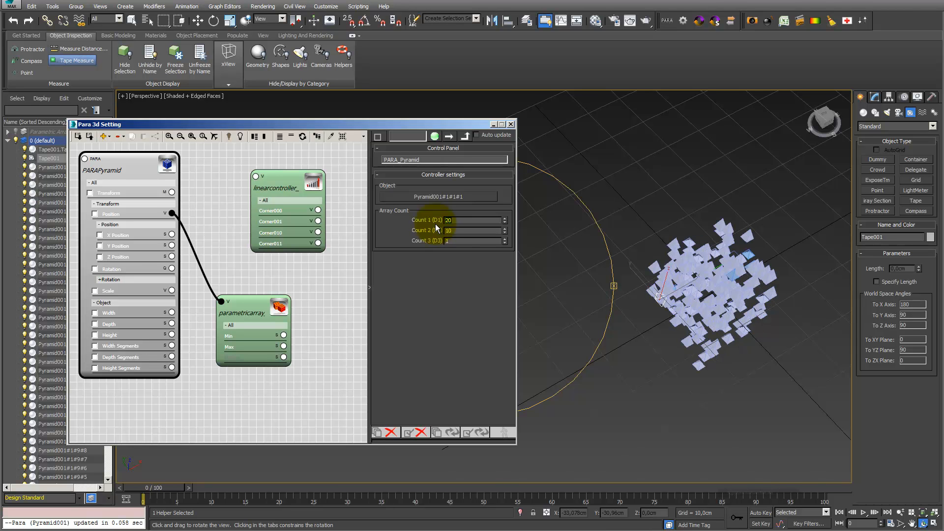
left_click(588, 273)
left_click_drag(587, 273, 509, 248)
left_click(449, 232)
left_click(448, 231)
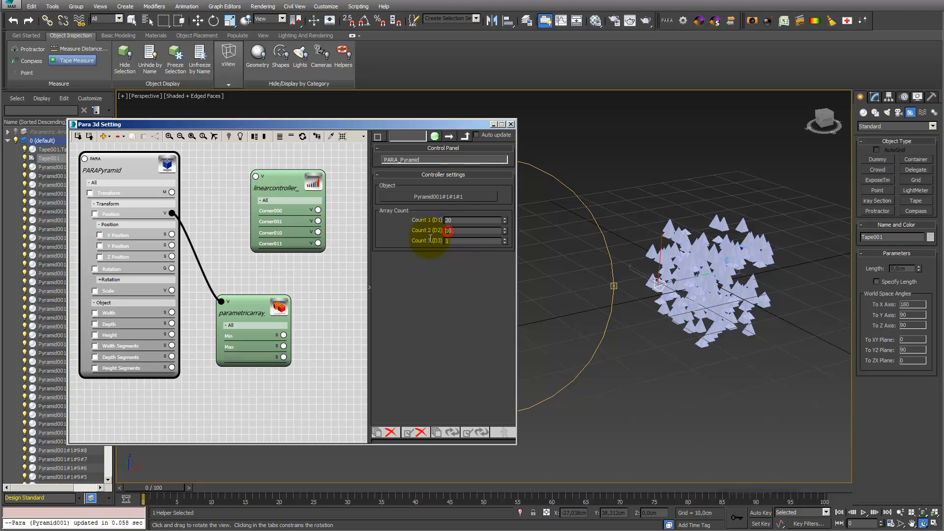
type("20")
key("Return")
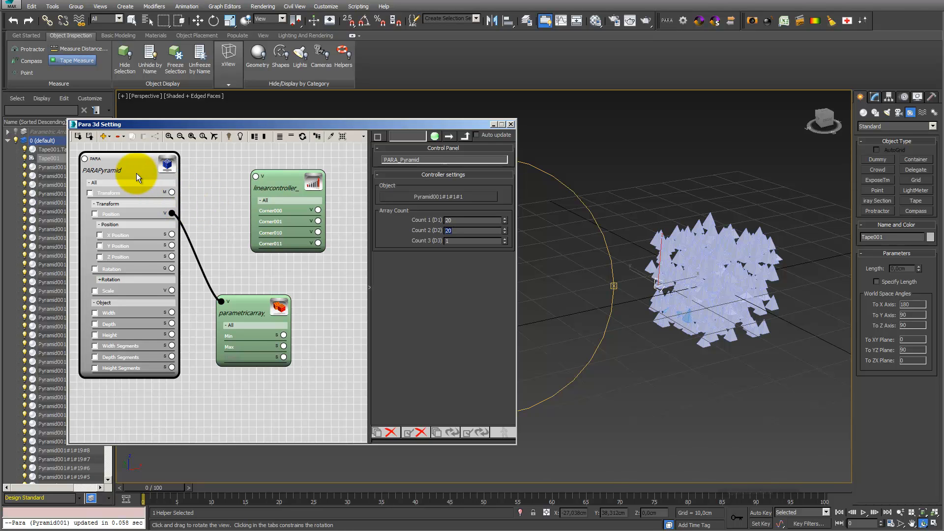
- Examine the variables and expression in the random controller's code snippet, and close the snippet window
left_click(245, 304)
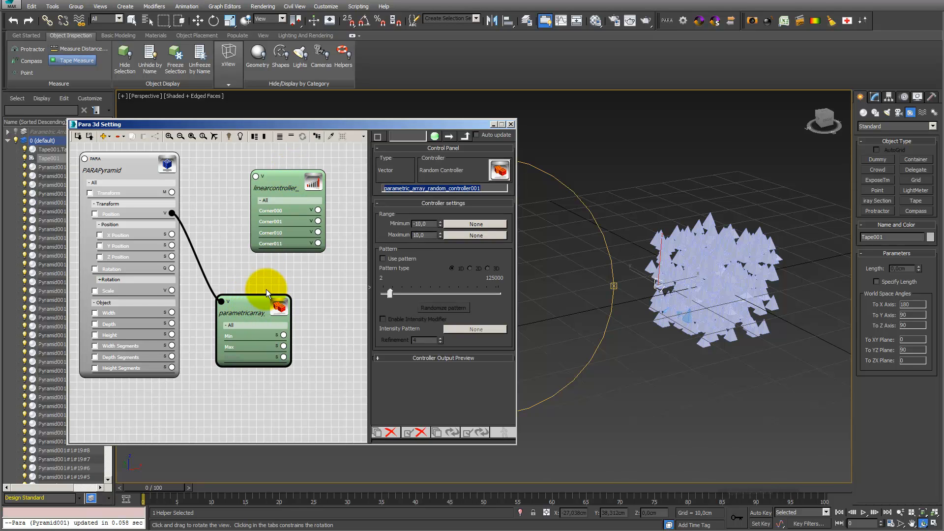
left_click(435, 137)
left_click_drag(443, 146, 441, 128)
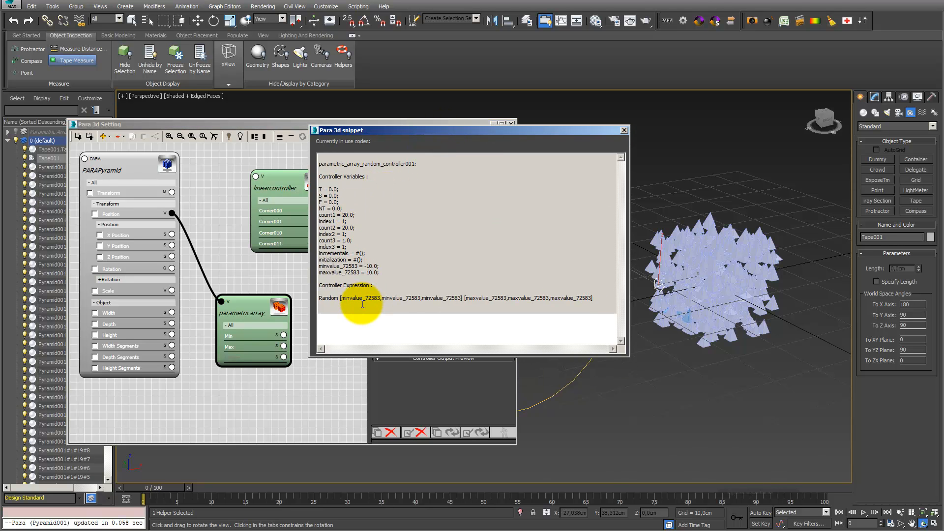
left_click(626, 129)
- Examine the variables and interpolation expression in the linear controller's code snippet, and close the snippet window
left_click(282, 176)
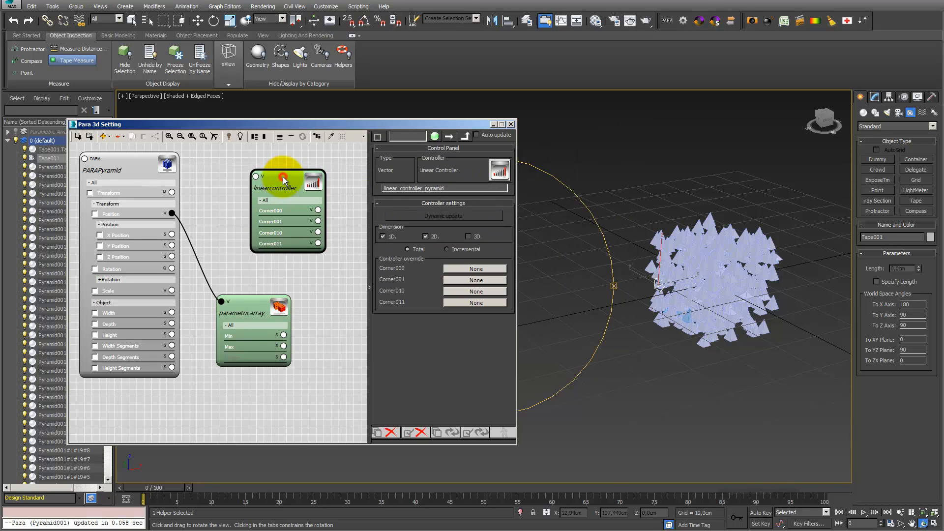
left_click(434, 137)
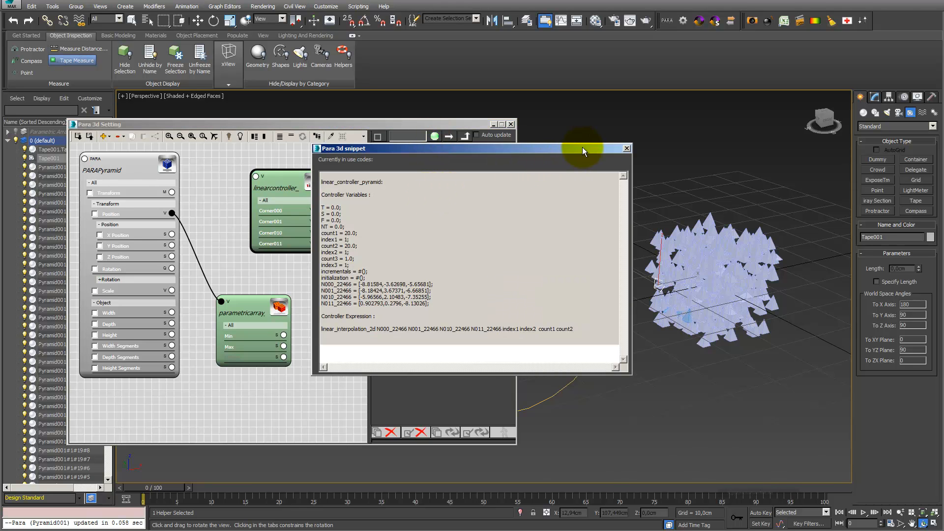
left_click(626, 148)
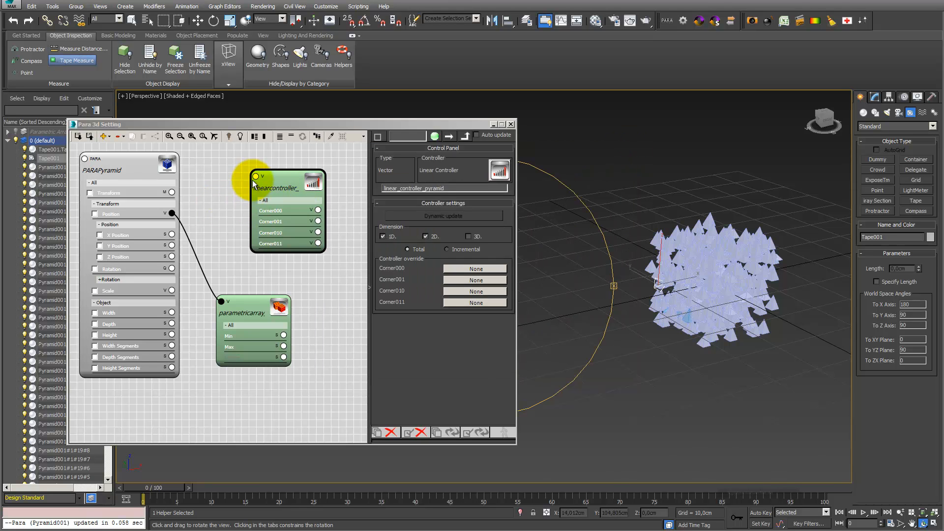
left_click(140, 177)
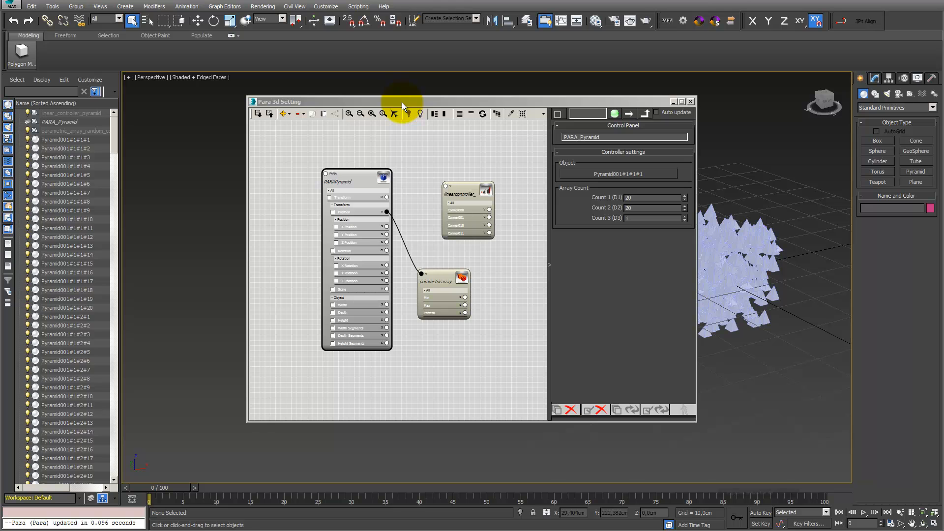
left_click(309, 100)
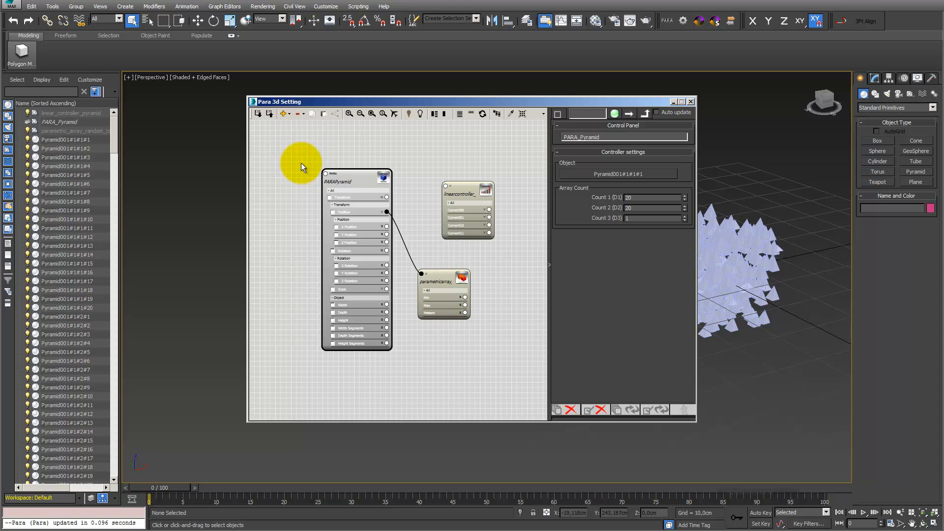
left_click(438, 272)
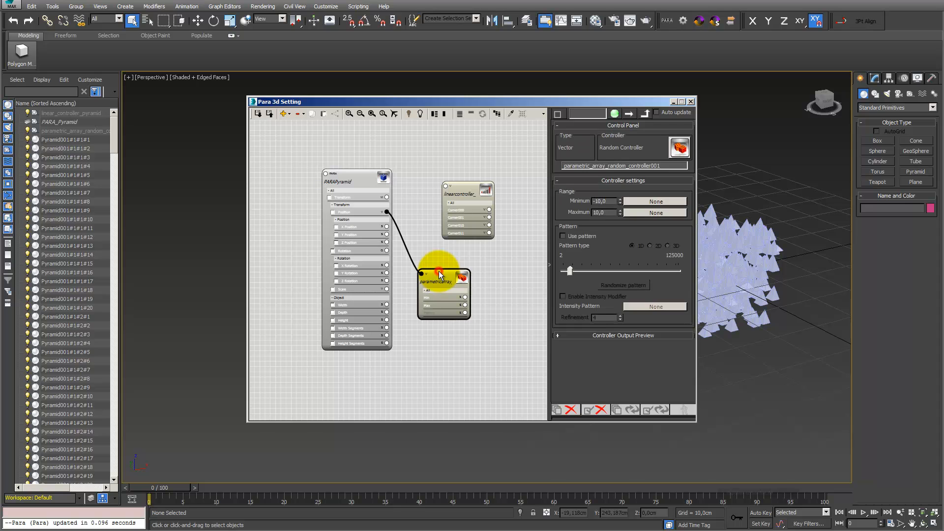
- Select the PARAPyramid node, bring up the dialog for saving it as a Para file, and cancel without saving
left_click(362, 179)
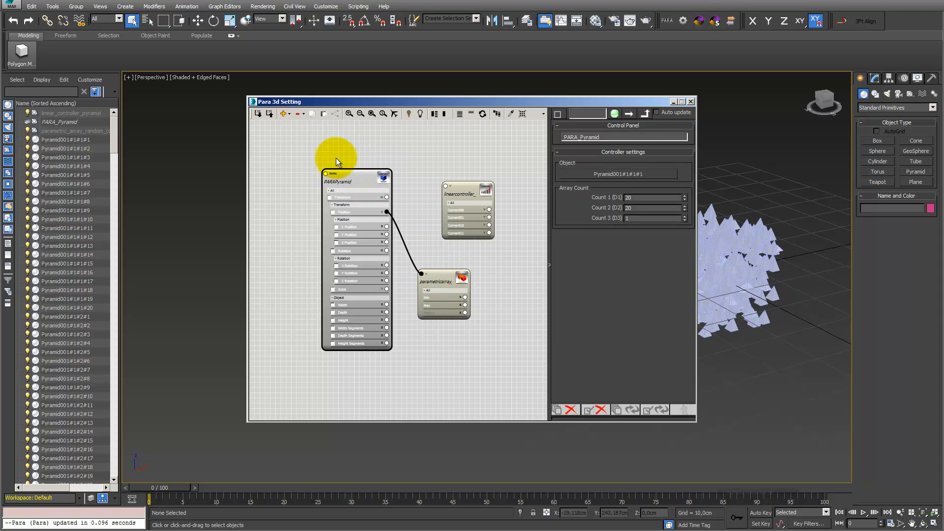
left_click(269, 114)
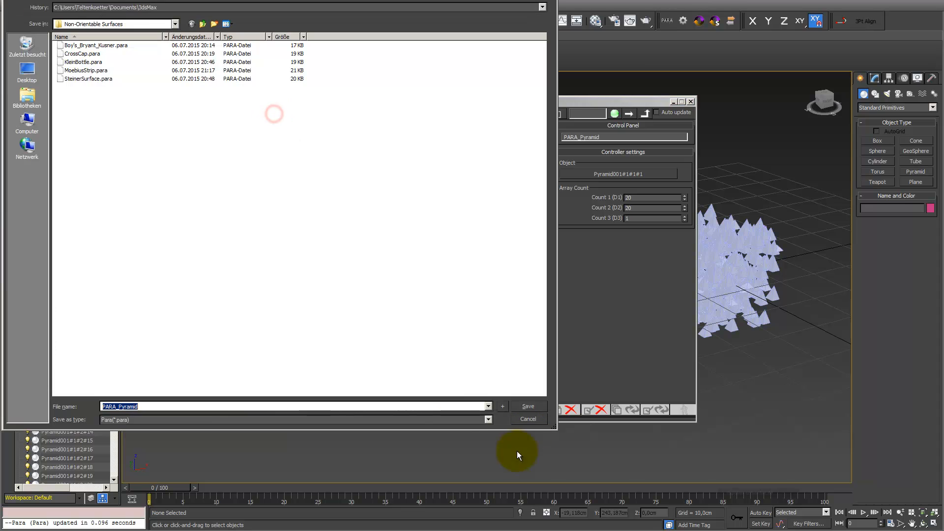
left_click(537, 420)
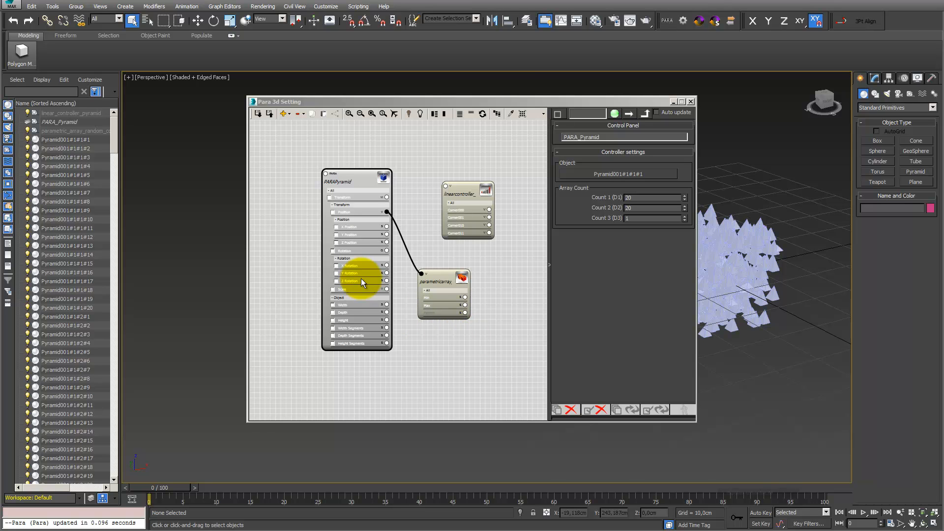
- Load the KleinBottle.para flow from the MathSurf > Math Surfaces > Non-Orientable Surfaces folder and dismiss the load message
left_click(270, 147)
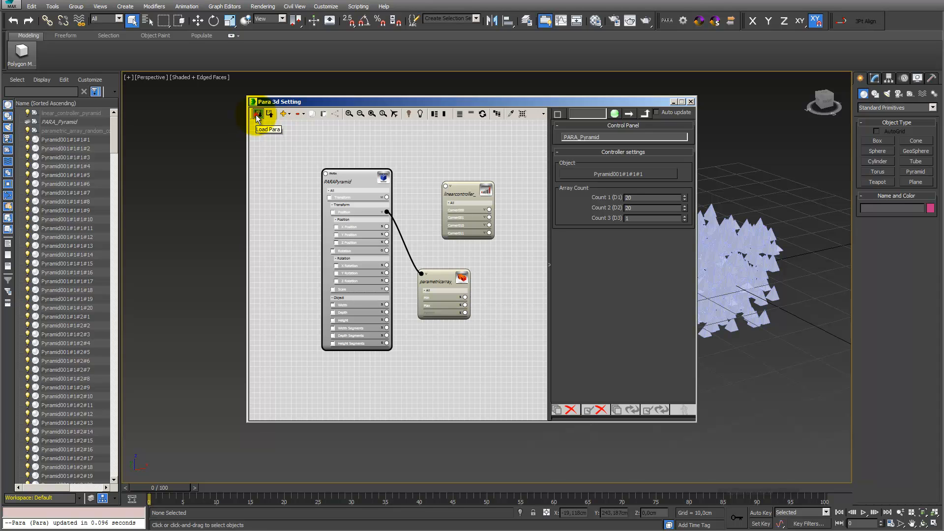
left_click(256, 116)
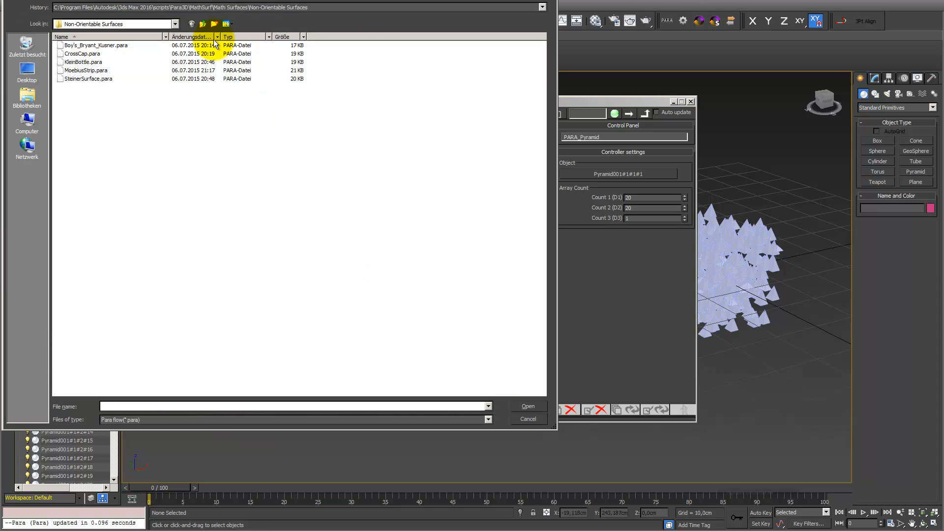
left_click_drag(195, 1, 205, 13)
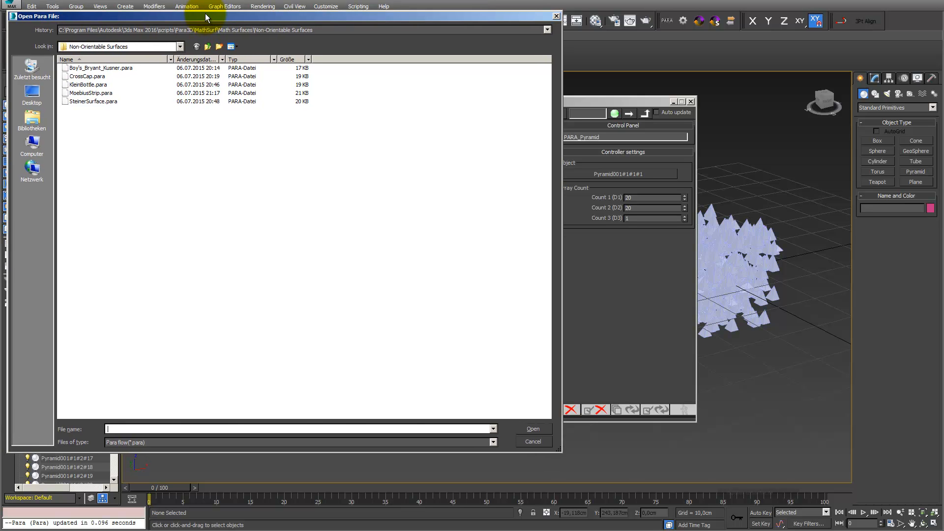
left_click(181, 46)
left_click(127, 148)
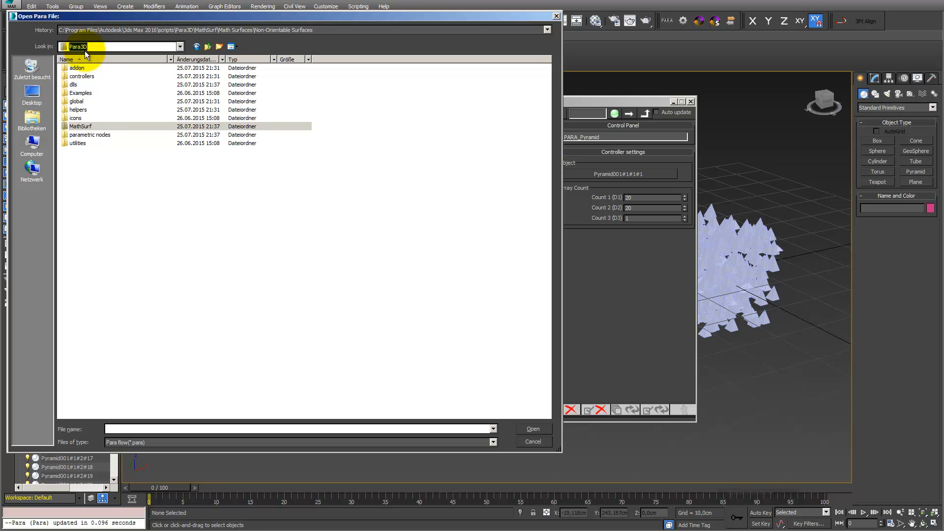
left_click(79, 128)
double_click(79, 127)
double_click(85, 84)
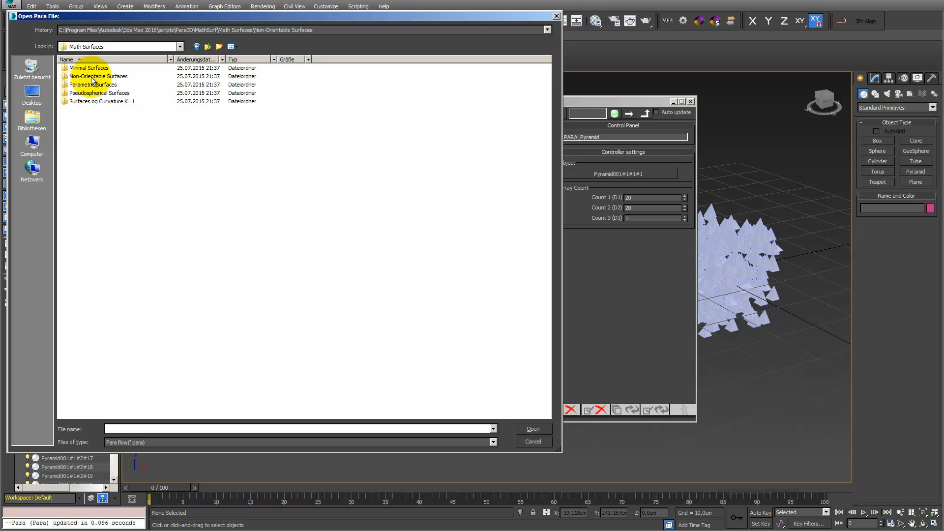
double_click(92, 77)
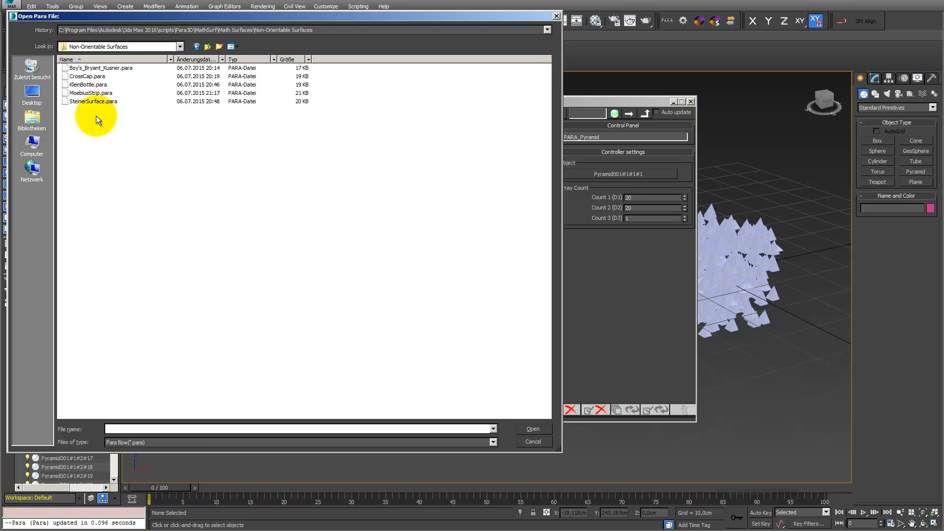
left_click(98, 85)
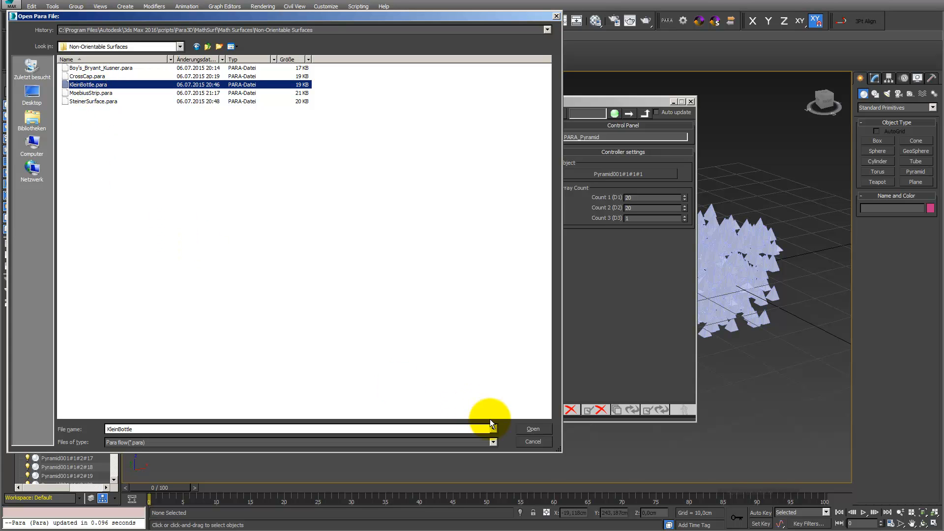
left_click(534, 429)
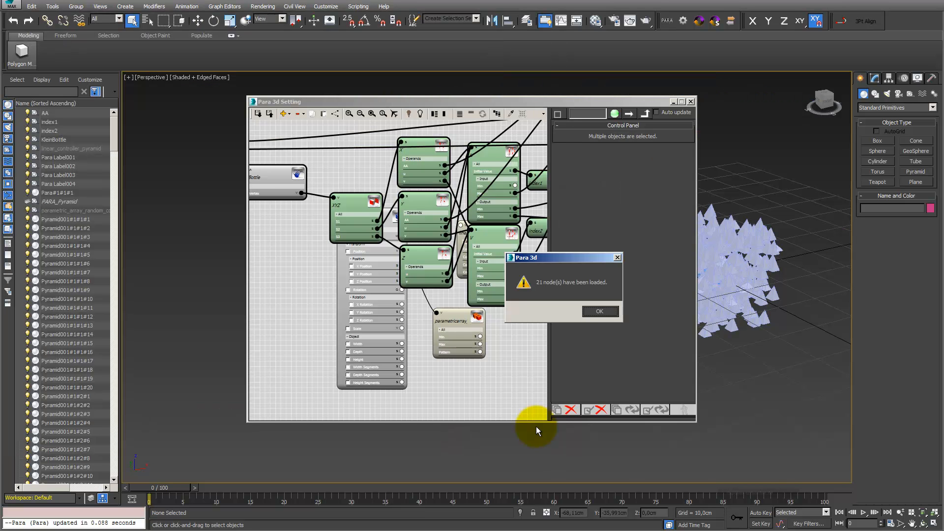
left_click(600, 309)
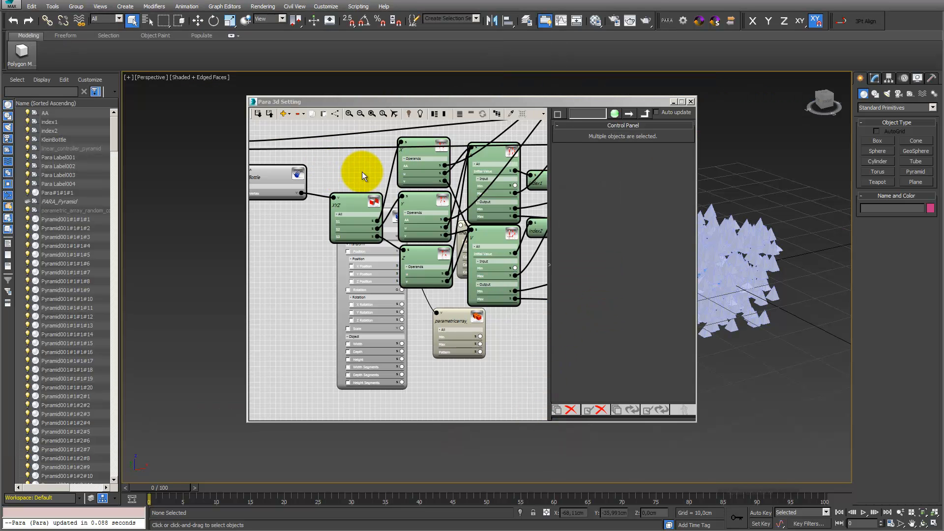
- Move the loaded Klein bottle nodes clear above the pyramid nodes, deselect them, and shift the Para 3d window to uncover the model
scroll(368, 170, "down", 3)
middle_click_drag(369, 171, 354, 239)
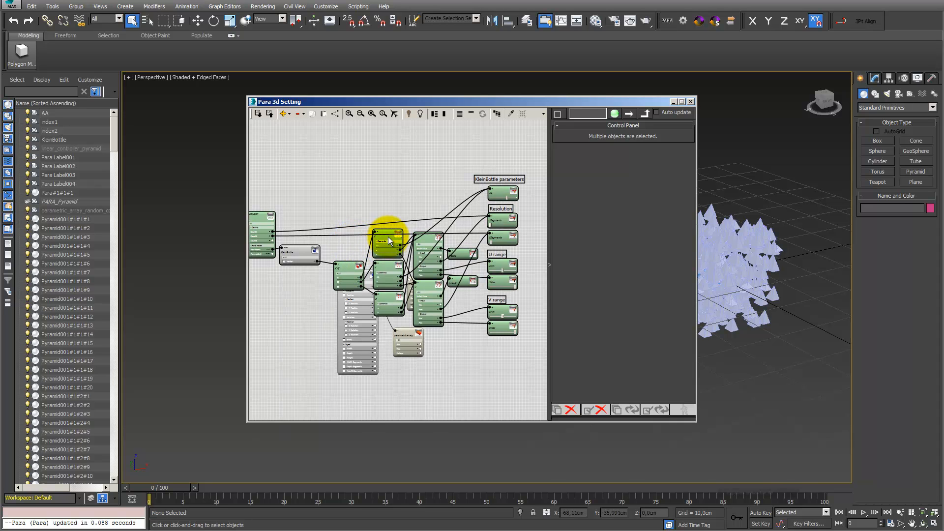
left_click_drag(387, 233, 370, 170)
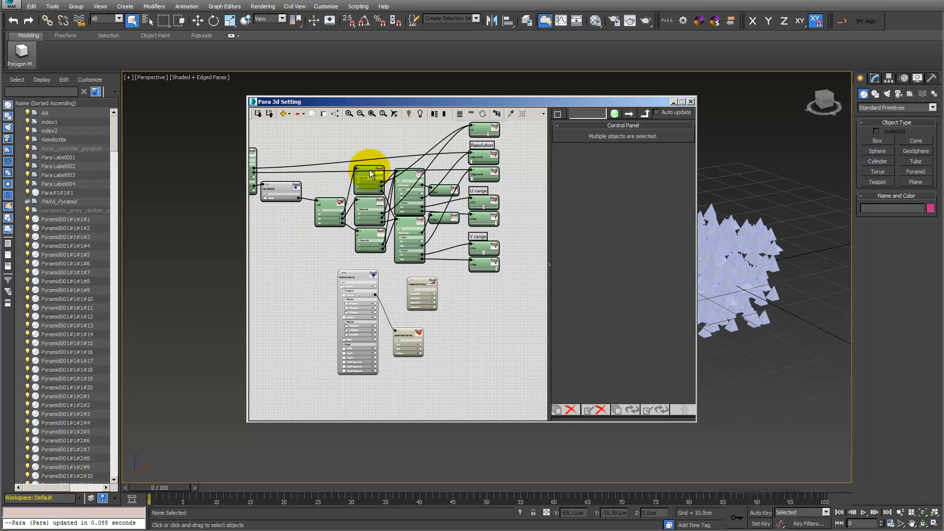
scroll(381, 142, "down", 2)
middle_click_drag(382, 145, 386, 173)
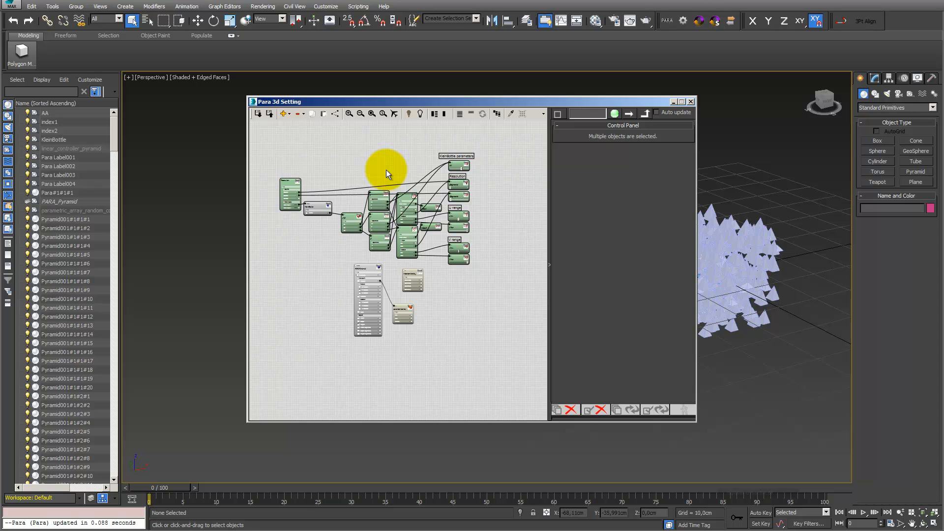
left_click(385, 169)
left_click_drag(462, 102, 330, 127)
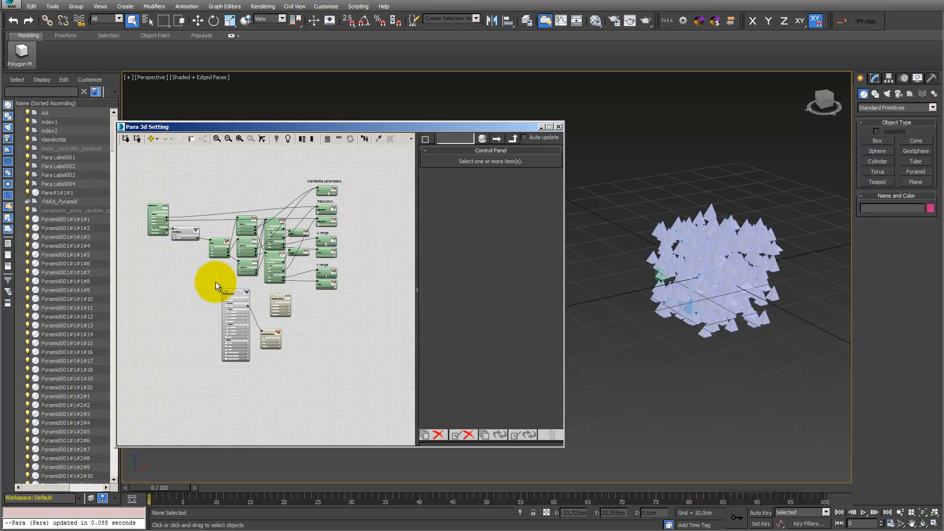
- Select the KleinBottle node's mesh in the scene and move it along X to about -201 cm, clear of the pyramids
scroll(185, 243, "up", 3)
left_click(198, 246)
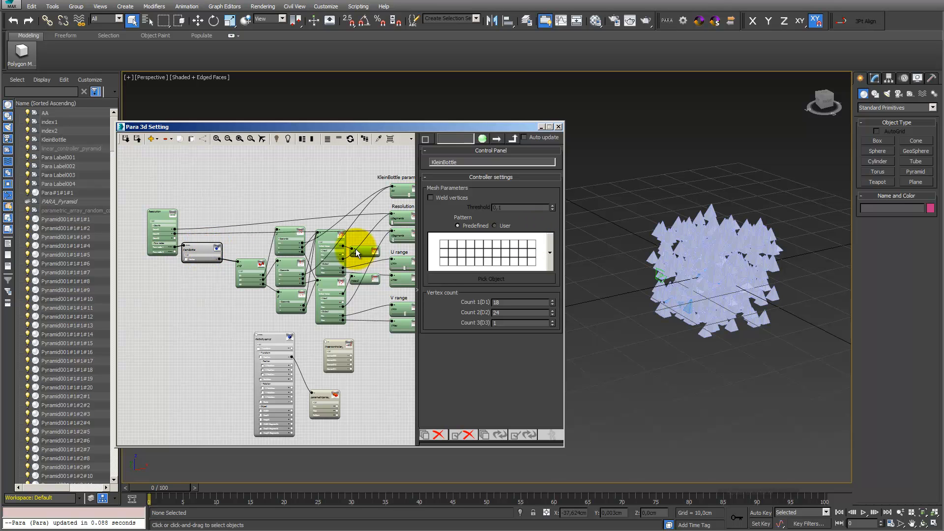
left_click(206, 251)
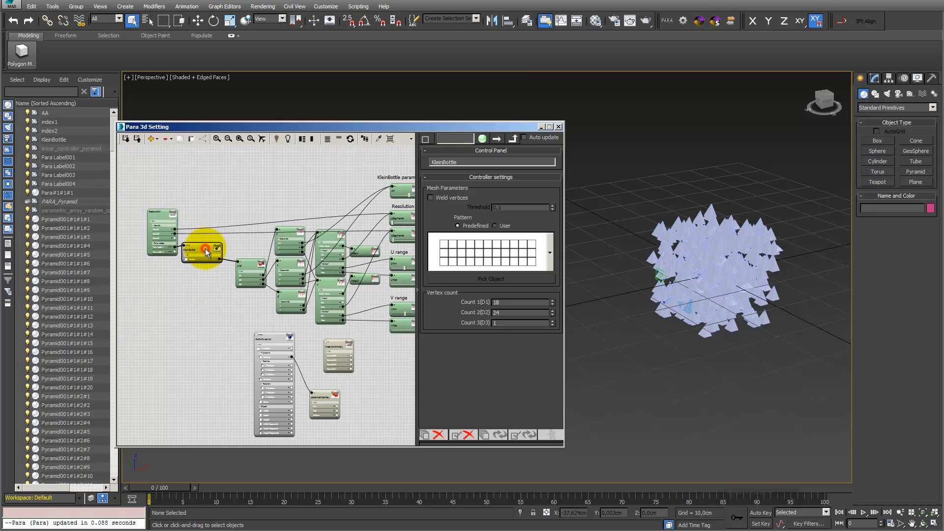
left_click(392, 141)
left_click_drag(435, 126, 350, 210)
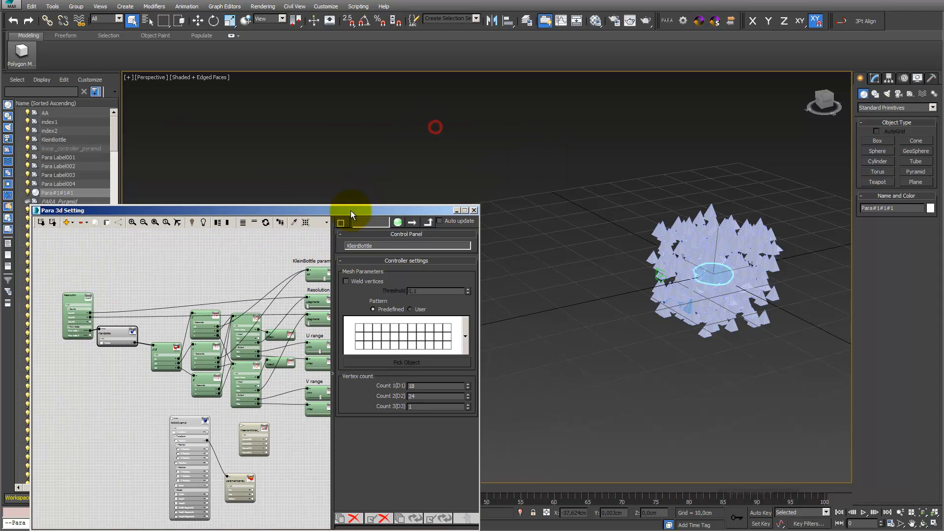
left_click(197, 20)
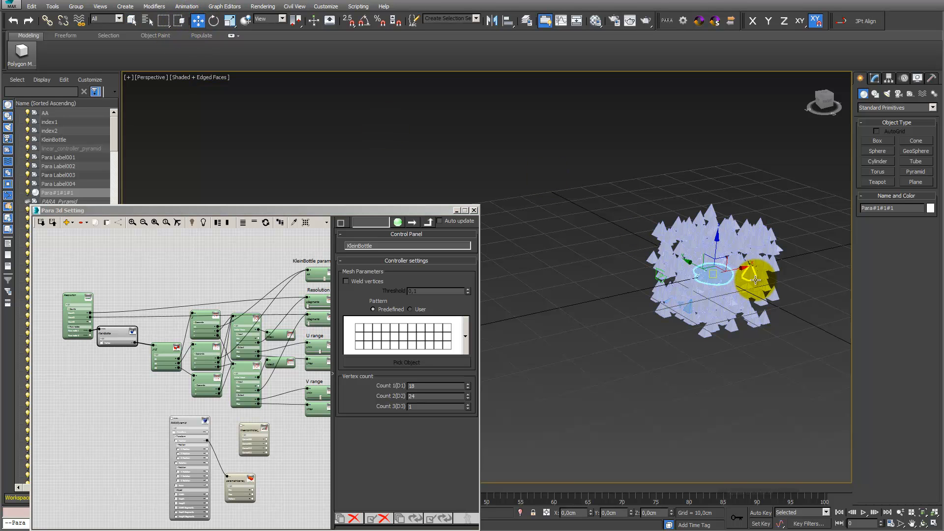
left_click_drag(741, 271, 594, 291)
middle_click_drag(593, 291, 643, 248)
scroll(630, 263, "up", 5)
scroll(625, 255, "up", 2)
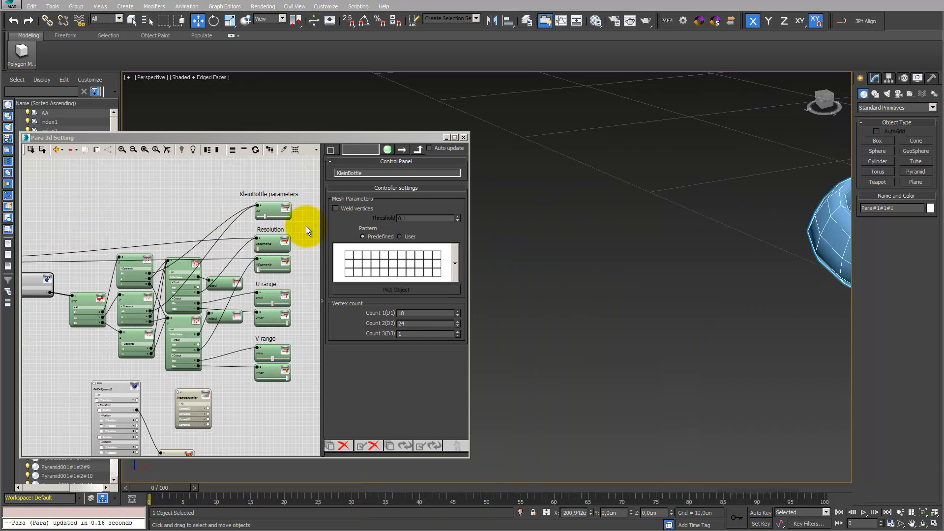
- Select the Klein bottle's AA parameter node, and move the whole pyramid array away from the middle of the grid
left_click(272, 210)
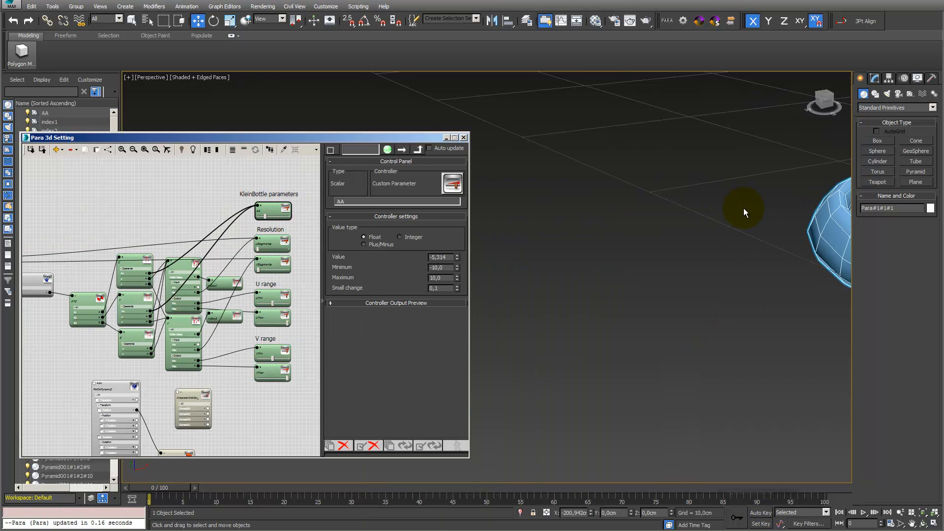
scroll(743, 208, "down", 8)
scroll(750, 214, "down", 4)
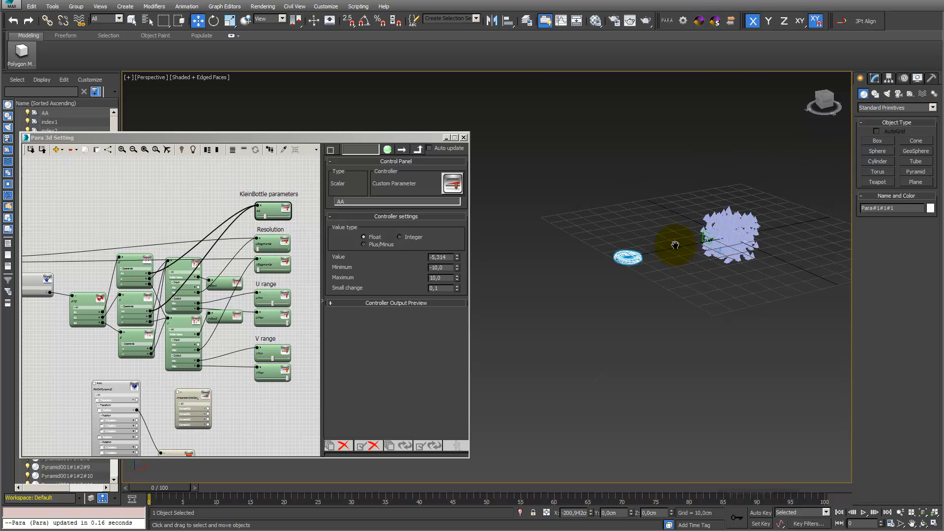
left_click_drag(777, 279, 677, 180)
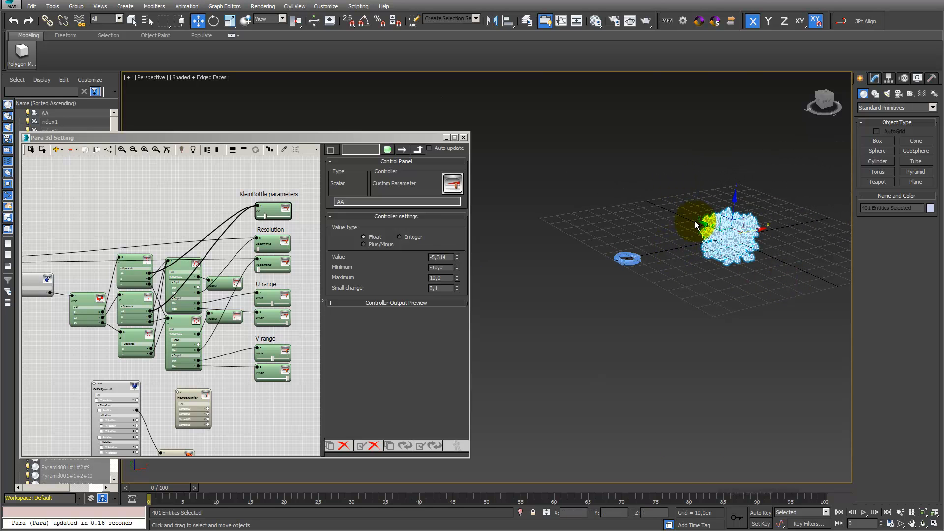
left_click_drag(734, 207, 809, 329)
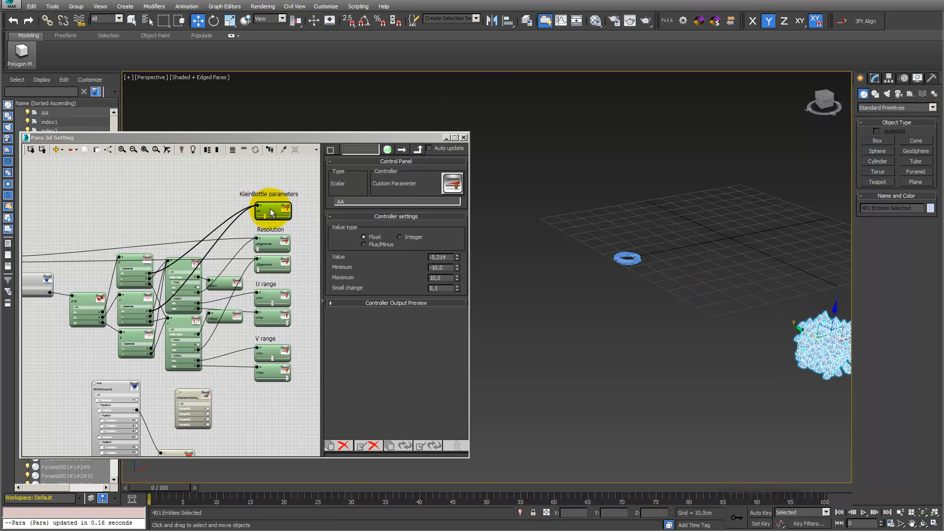
- Set the Klein bottle's AA parameter to about 3.444 and update the surface
scroll(279, 183, "up", 3)
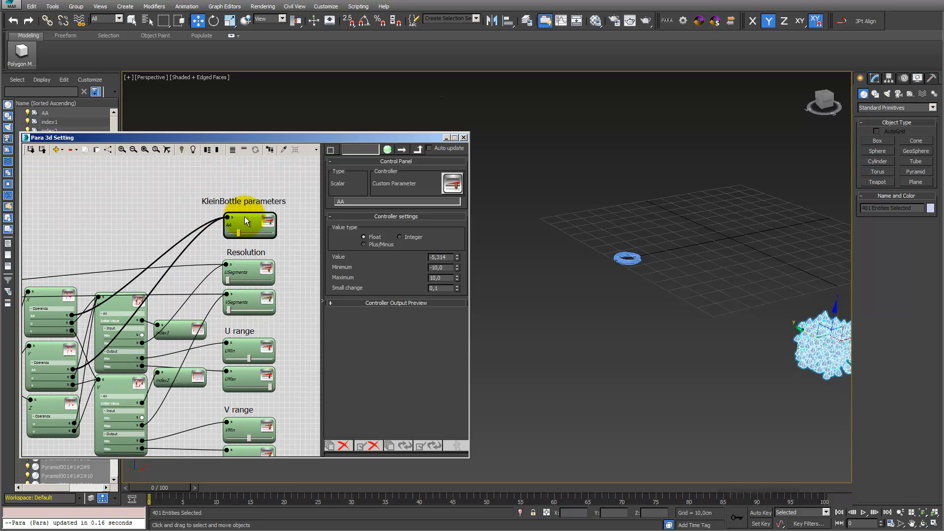
left_click_drag(238, 232, 258, 234)
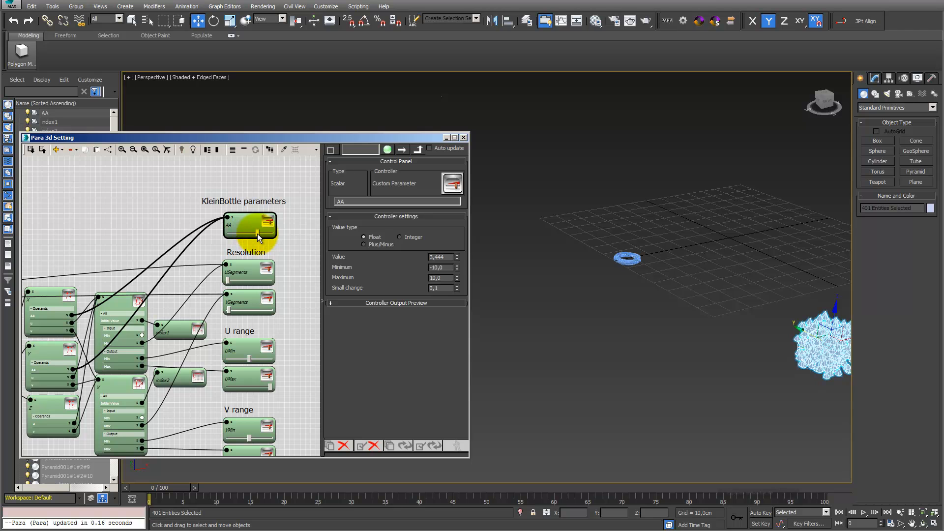
left_click(433, 447)
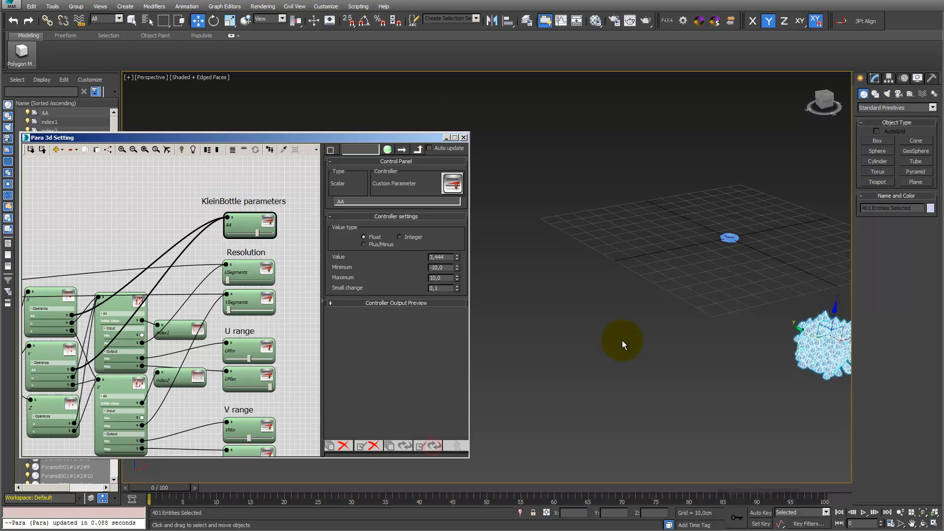
scroll(733, 244, "up", 10)
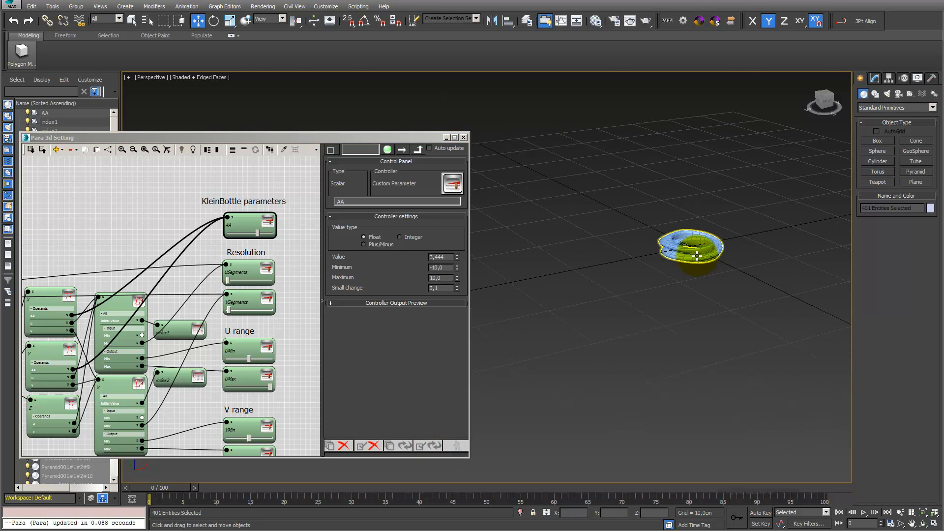
scroll(697, 256, "up", 3)
- Set the Klein bottle's AA parameter to about -9.002 and update the surface
left_click_drag(253, 238, 230, 232)
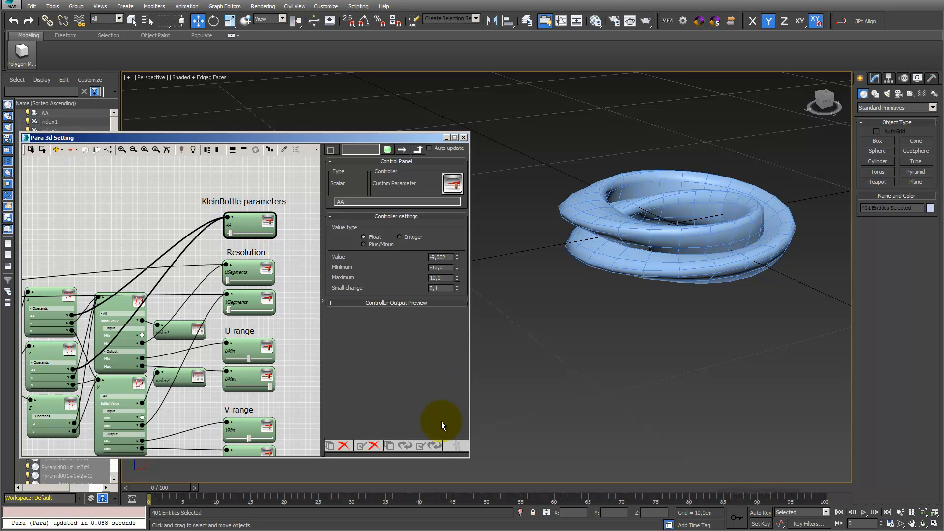
left_click(429, 445)
scroll(649, 297, "down", 3)
scroll(649, 299, "down", 2)
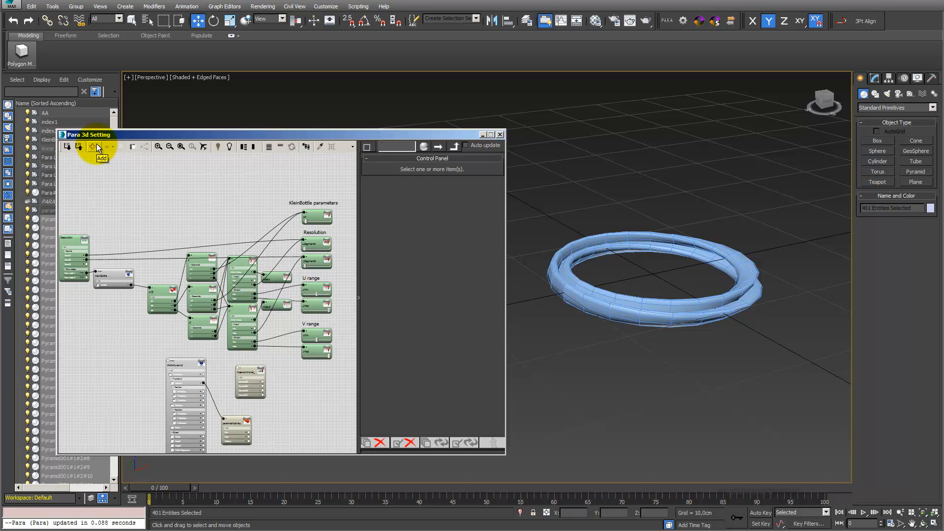
- Add a label to the node graph, place it just above the KleinBottle node, and set its size to about 31.4
left_click(95, 146)
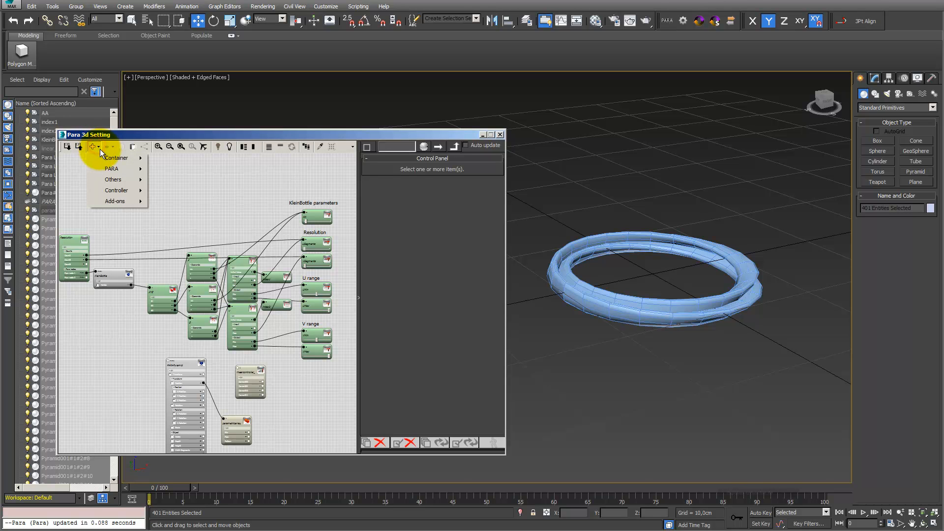
mouse_move(108, 161)
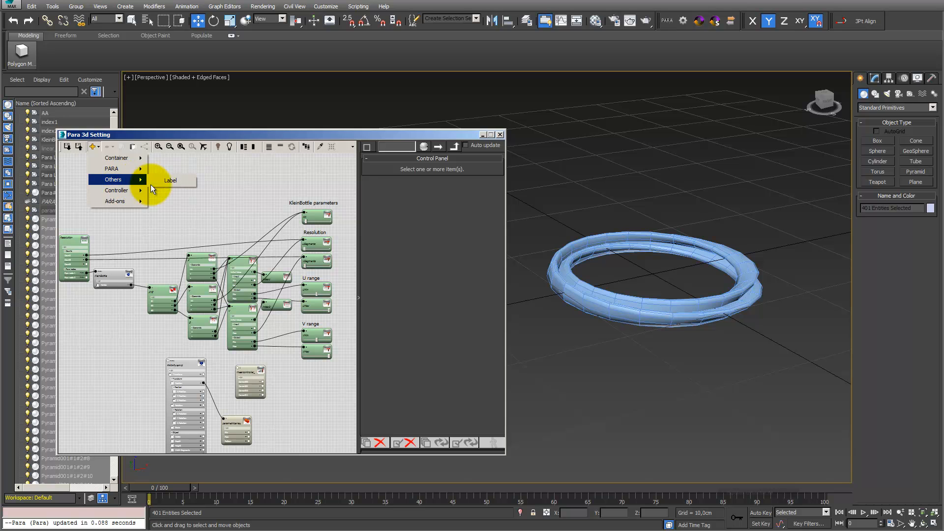
left_click(169, 181)
left_click_drag(307, 240, 110, 255)
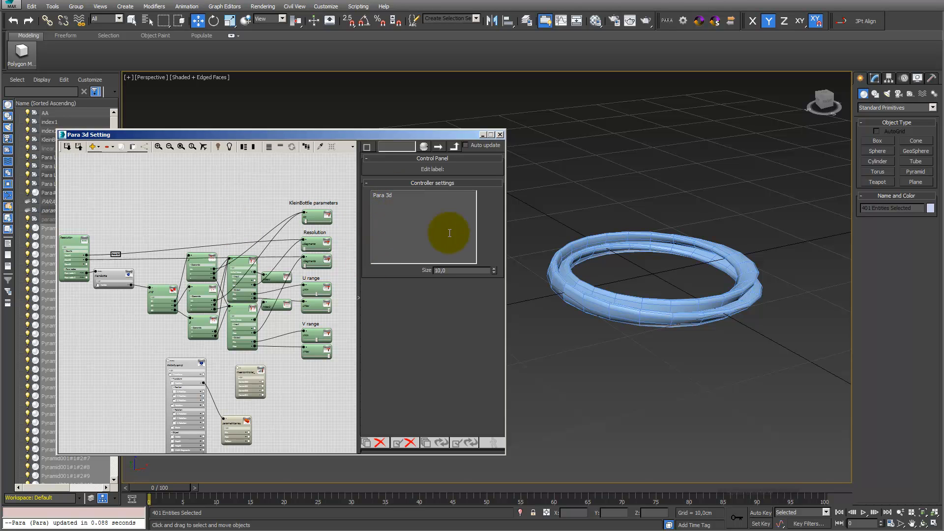
left_click_drag(494, 268, 206, 166)
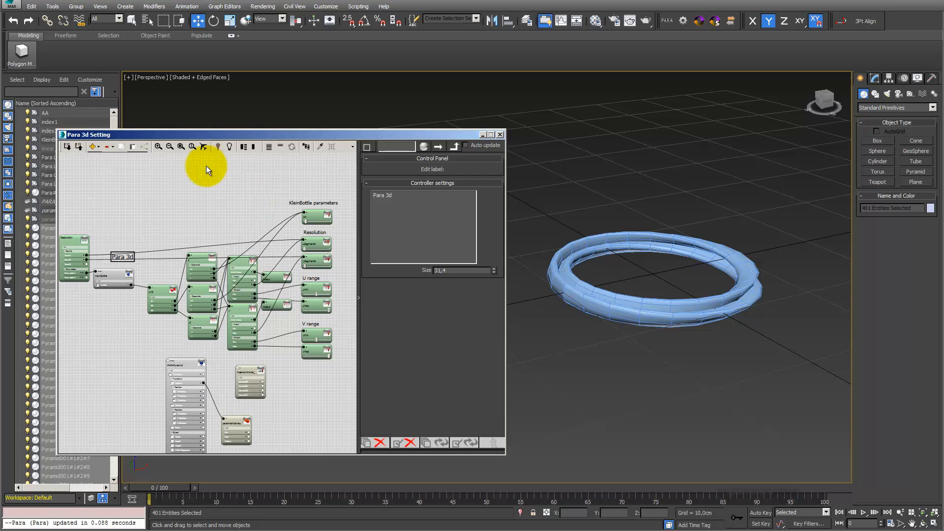
left_click(97, 146)
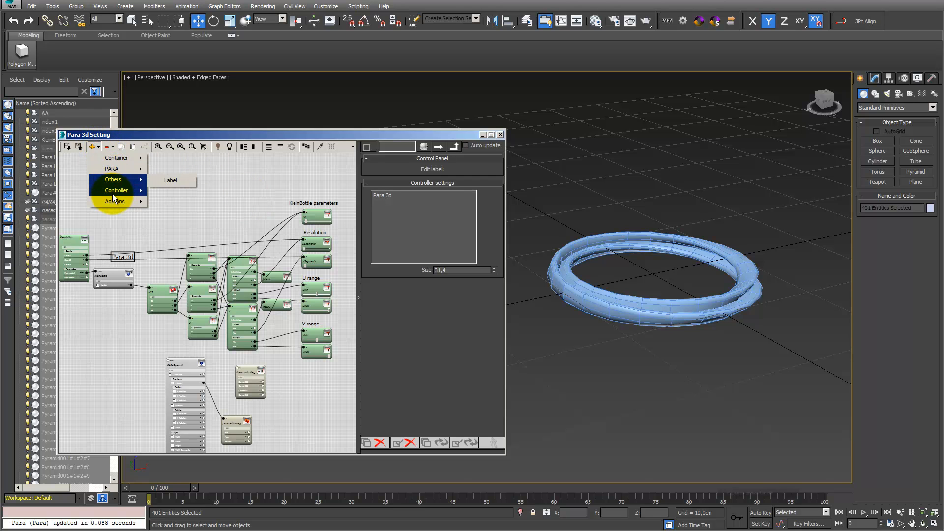
mouse_move(112, 194)
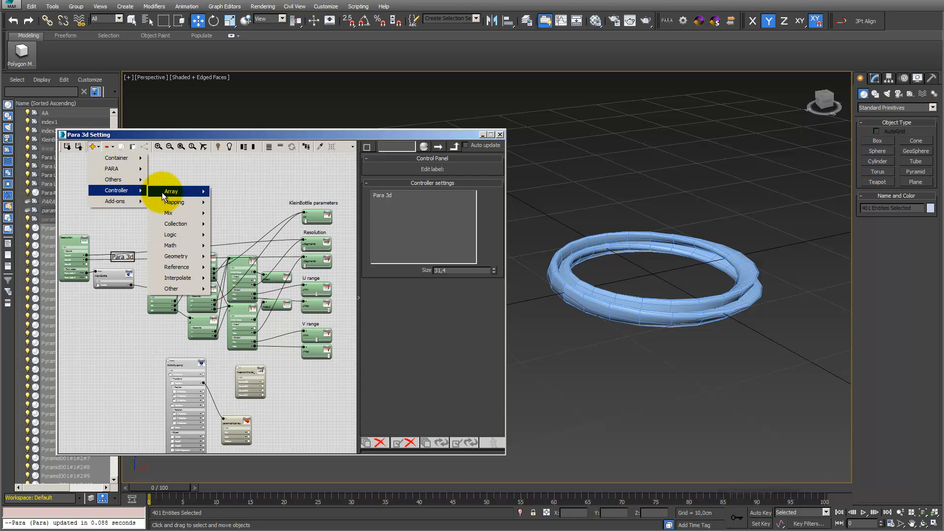
mouse_move(171, 205)
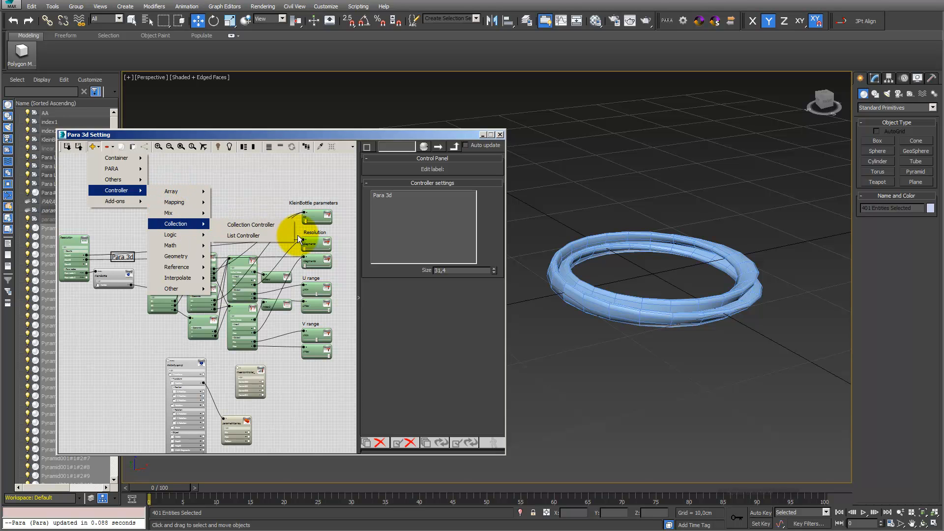
mouse_move(172, 238)
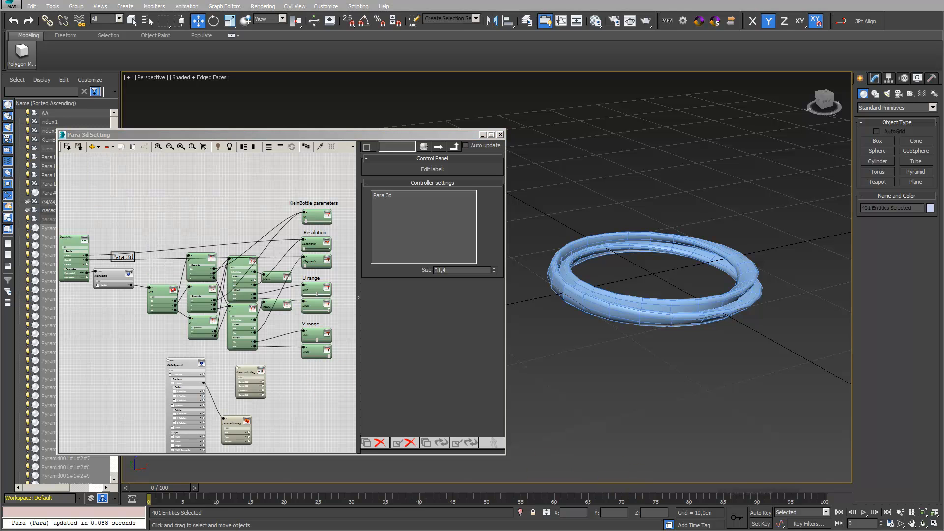
left_click(184, 134)
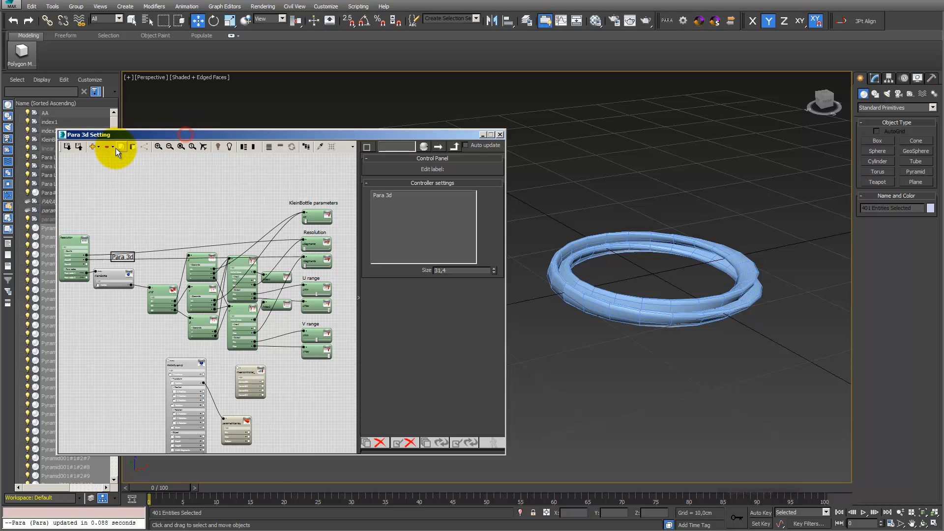
- Add a Parametric Array node in the free space above the Para 3d label and set its array type to Copy
left_click(97, 149)
mouse_move(105, 155)
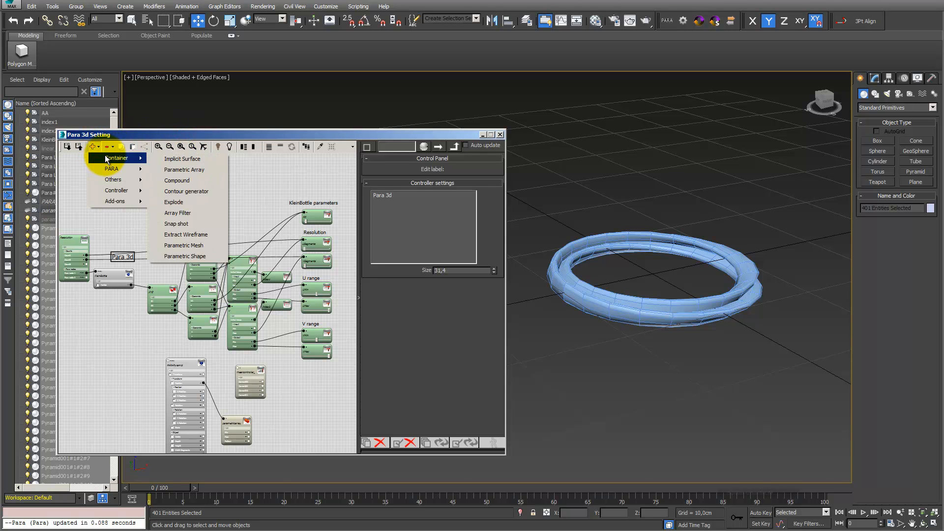
left_click(183, 169)
left_click(151, 253)
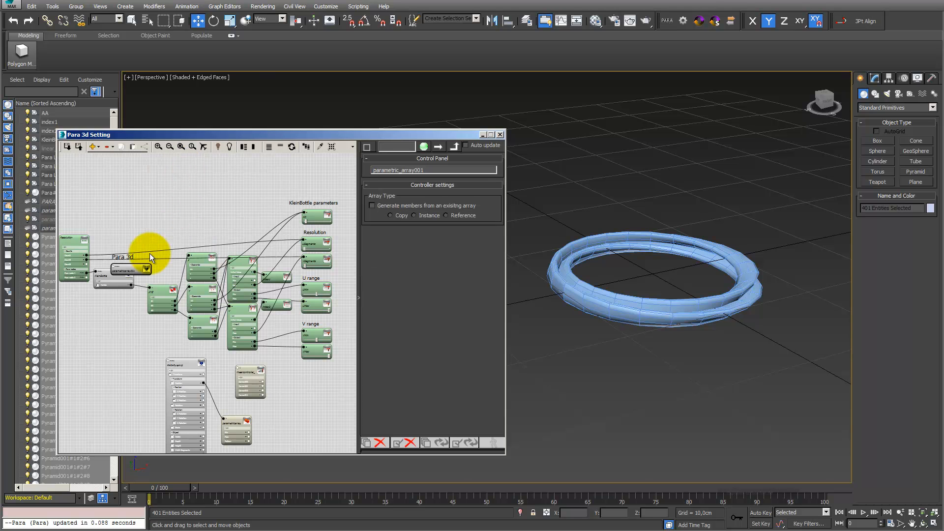
left_click_drag(131, 268, 129, 166)
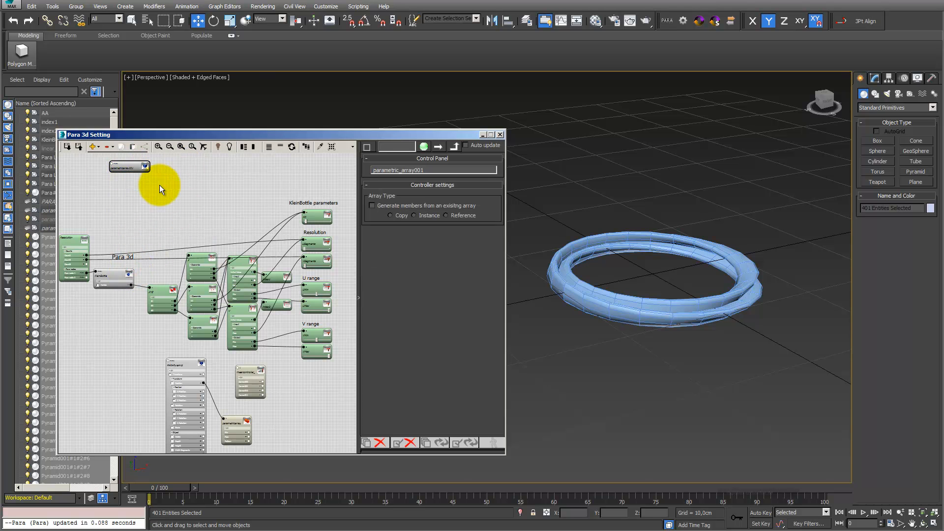
middle_click_drag(171, 224, 204, 283)
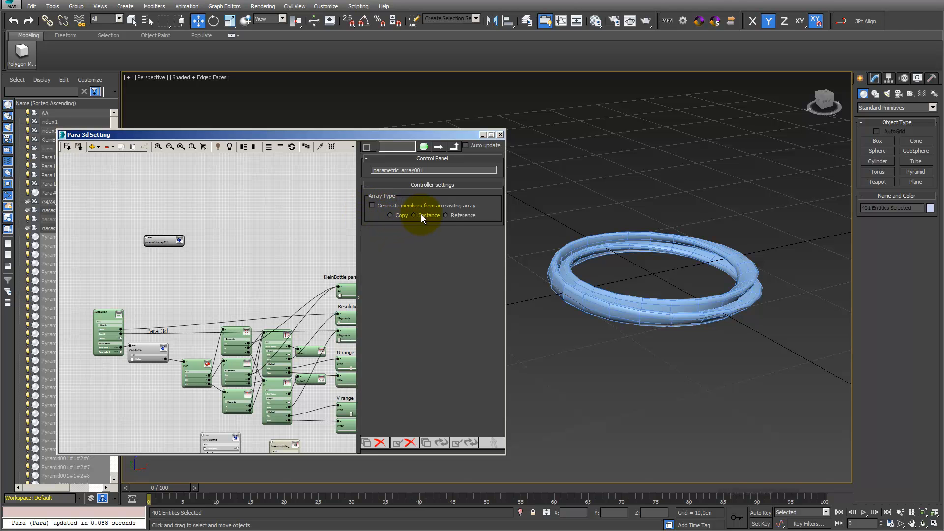
left_click(390, 215)
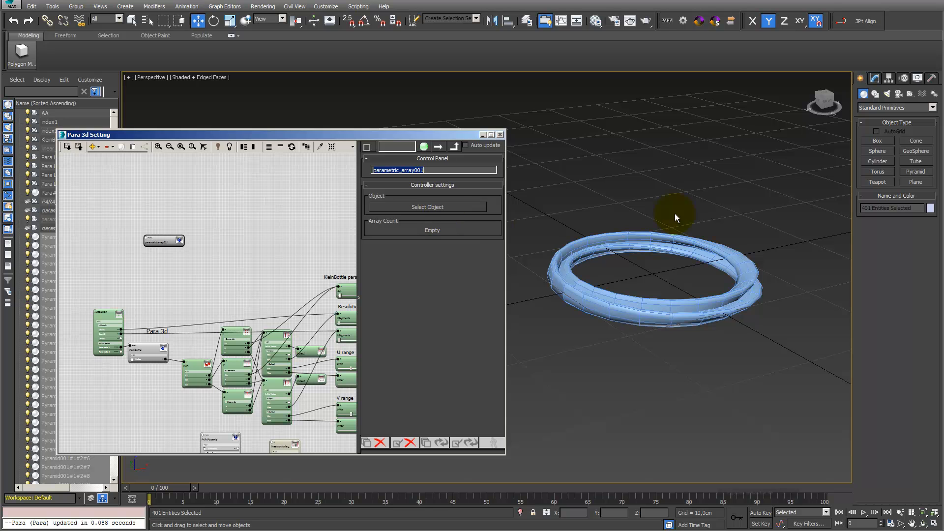
- Create a sphere of about 0.913 cm radius behind the Klein bottle and assign it as the new parametric array's object
left_click(878, 152)
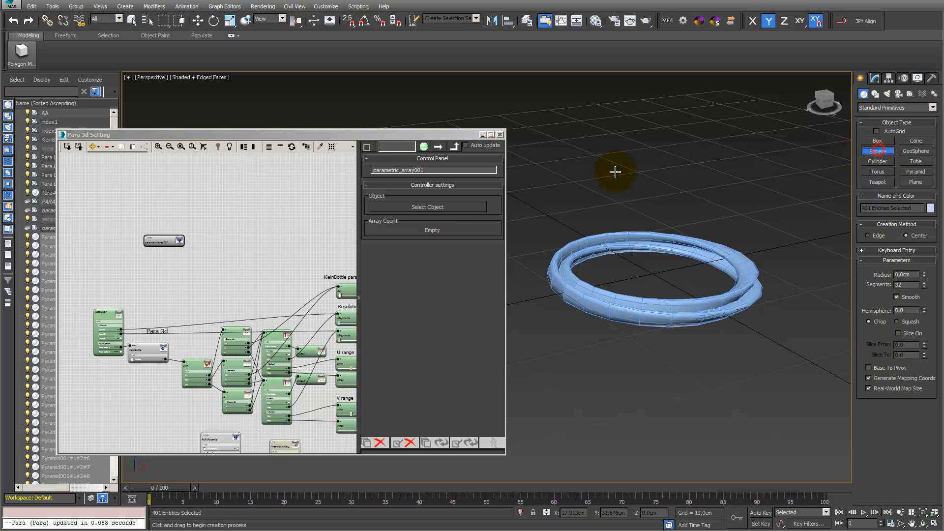
left_click_drag(578, 148, 580, 149)
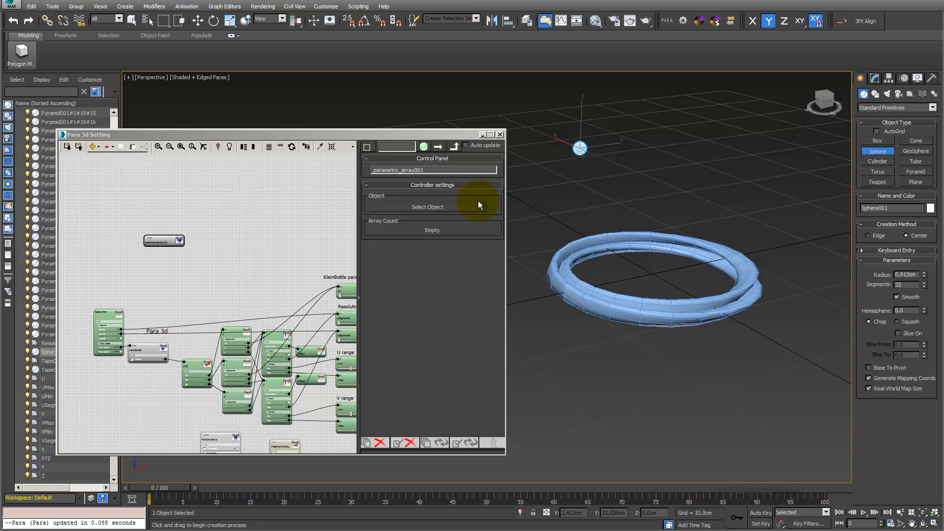
left_click(467, 207)
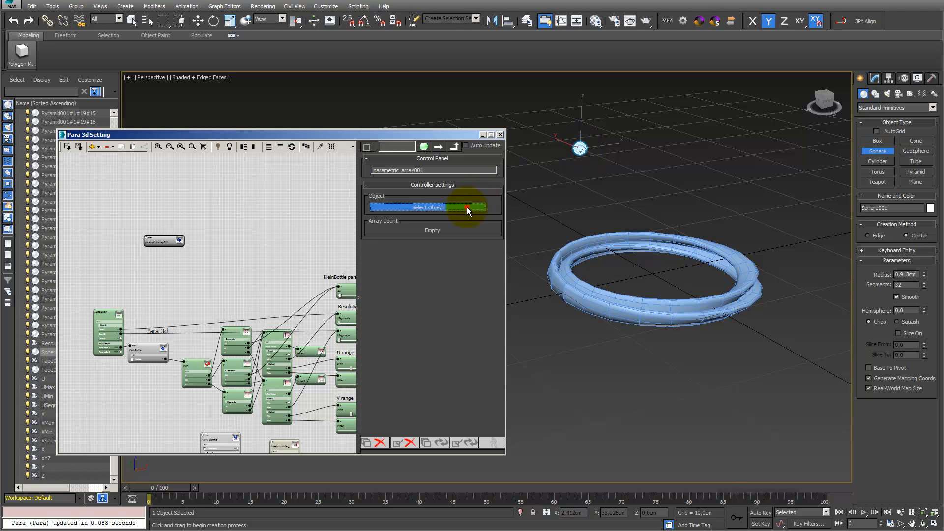
left_click(580, 148)
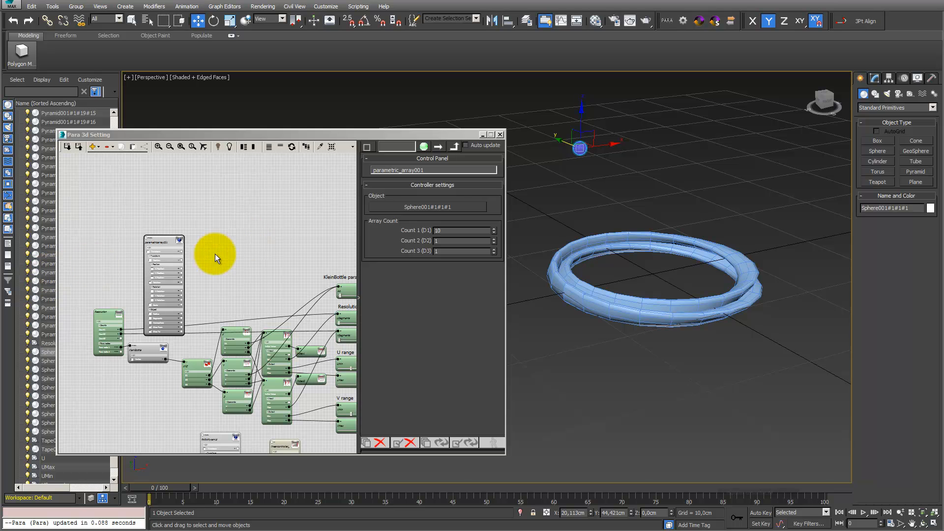
- Move the new array node clear of the Klein bottle nodes and set its Count 2 (D2) to 6
left_click_drag(181, 231, 188, 186)
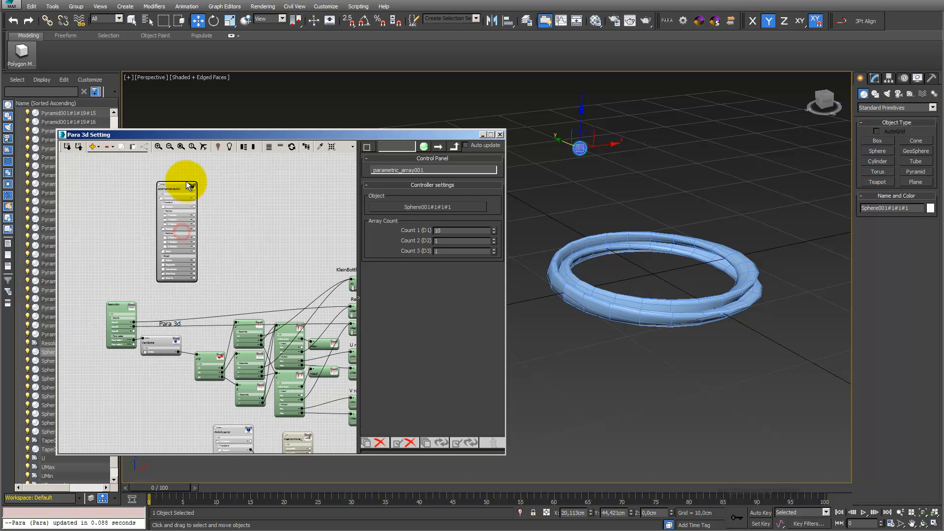
middle_click_drag(232, 259, 253, 278)
scroll(225, 227, "down", 1)
middle_click_drag(221, 225, 251, 247)
scroll(233, 243, "up", 2)
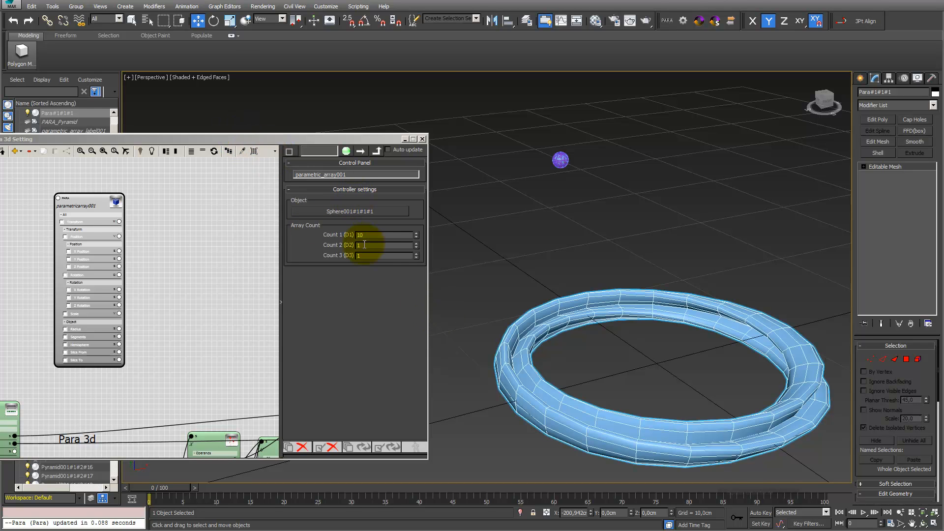
left_click(368, 244)
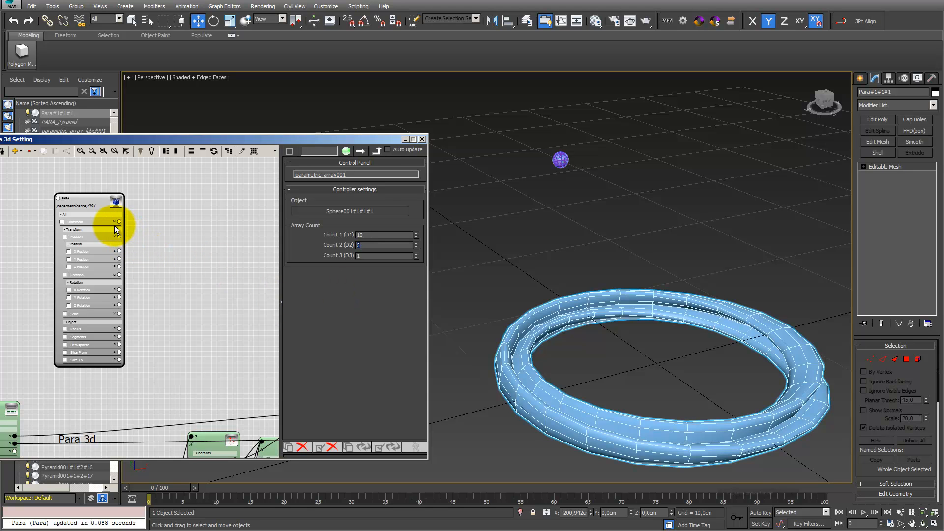
- Search the controller library for "surf" and attach a Surface Controller to the sphere array's Transform
scroll(139, 229, "up", 2)
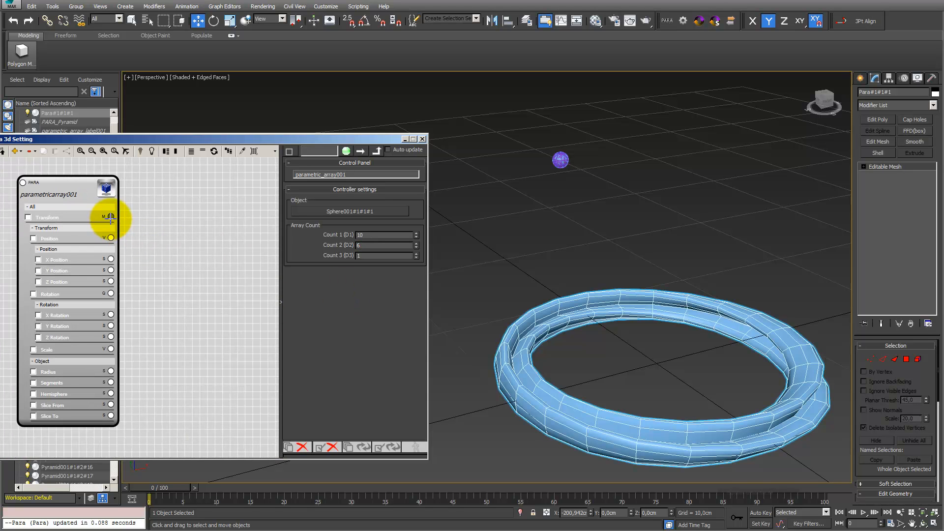
left_click_drag(109, 217, 237, 231)
left_click(213, 244)
type("s")
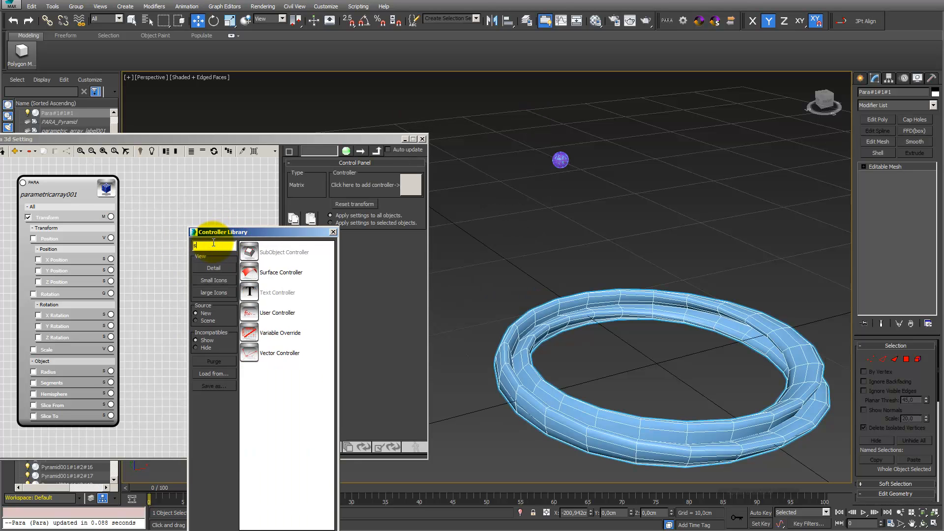
type("urf")
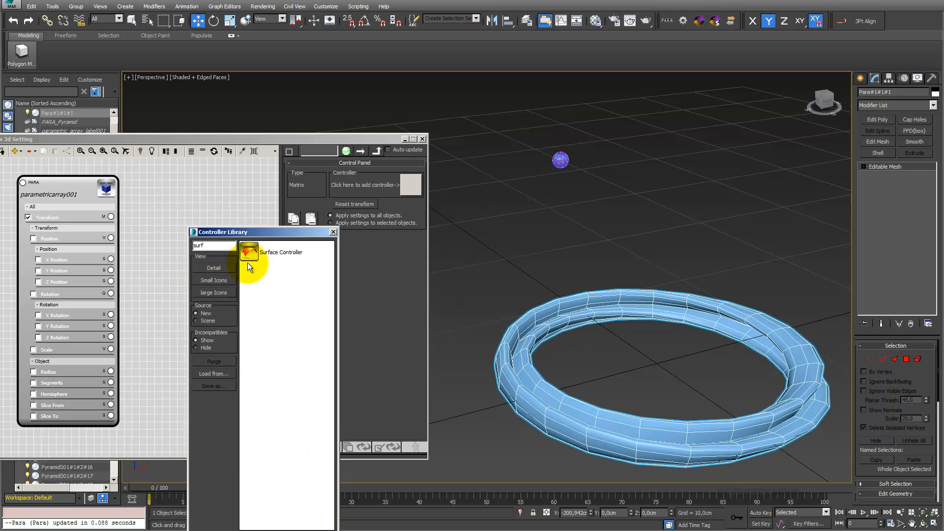
double_click(253, 257)
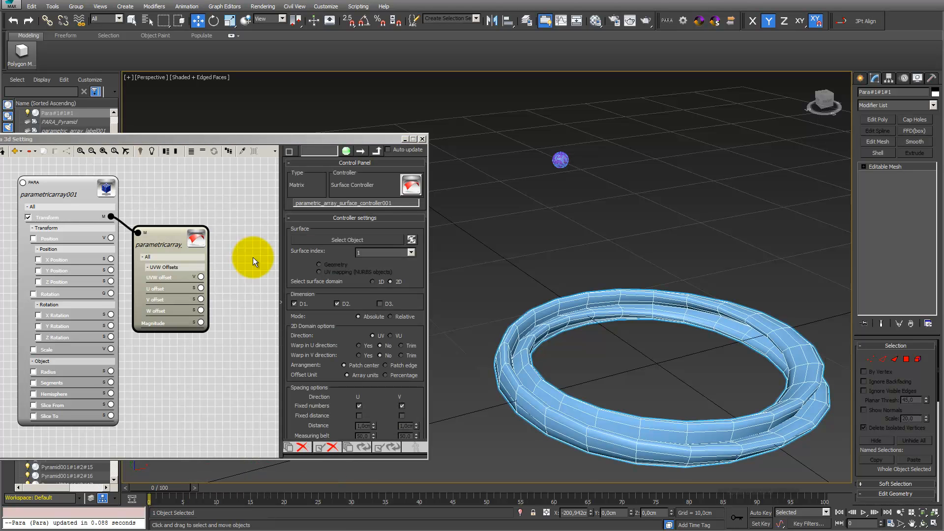
left_click(348, 241)
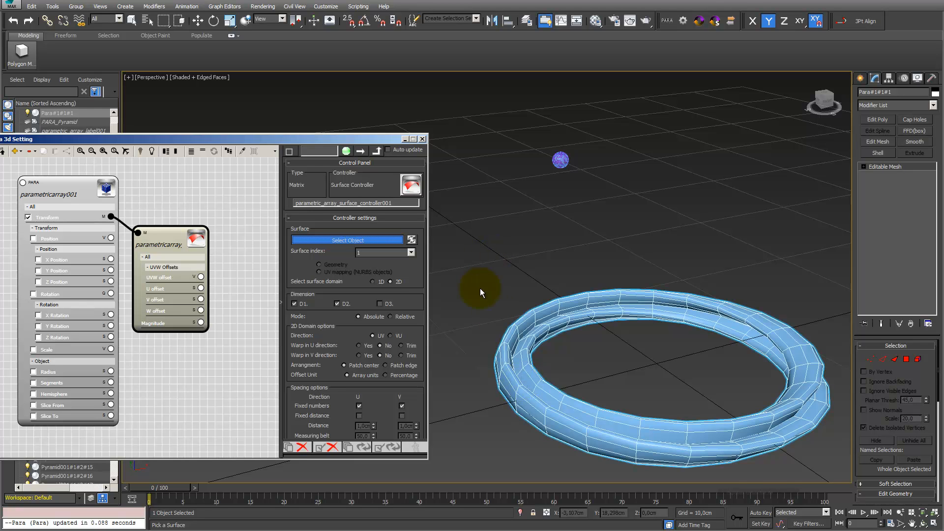
left_click(330, 241)
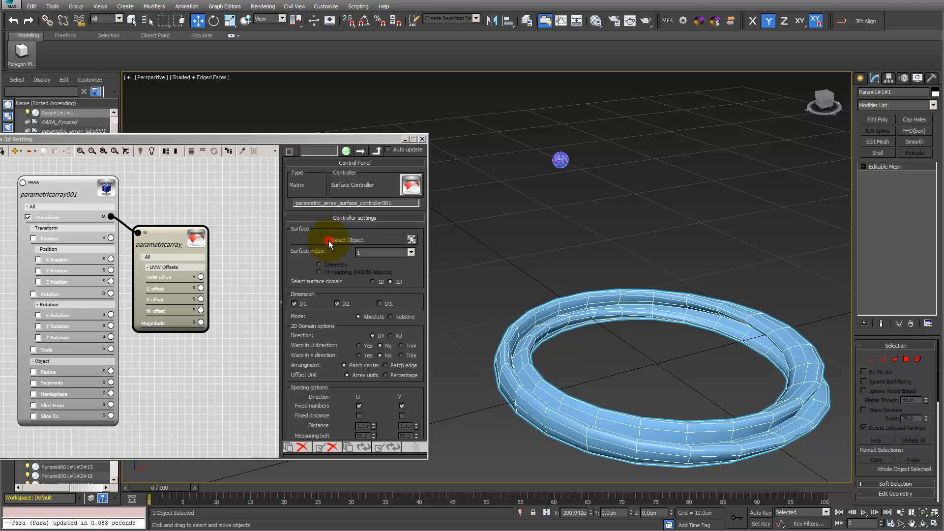
left_click(514, 350)
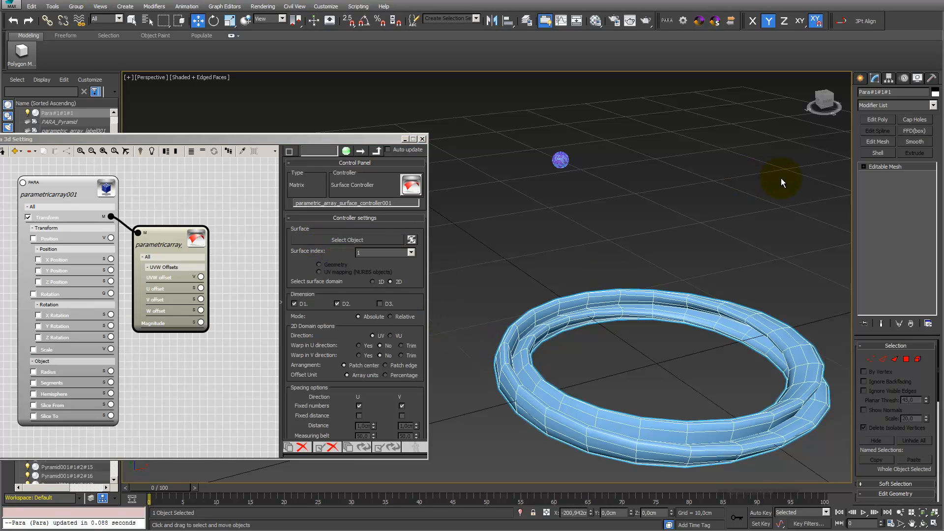
- Apply an Edit Poly modifier to the Klein bottle, and update the surface controller with that mesh as its surface object
left_click(884, 119)
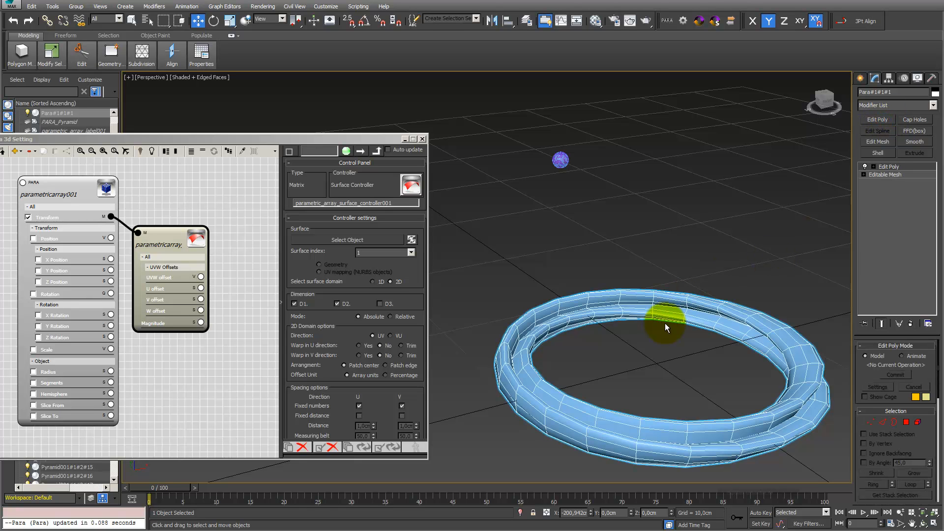
left_click(376, 240)
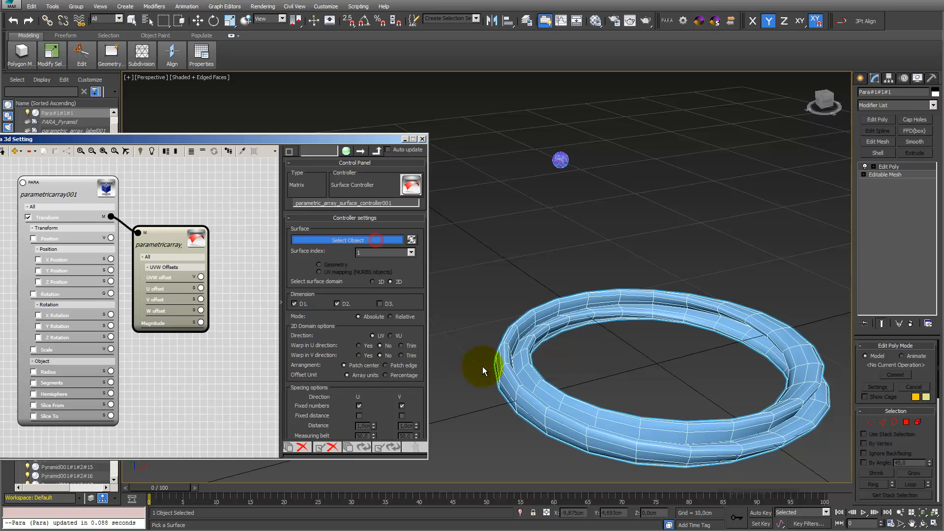
left_click(526, 404)
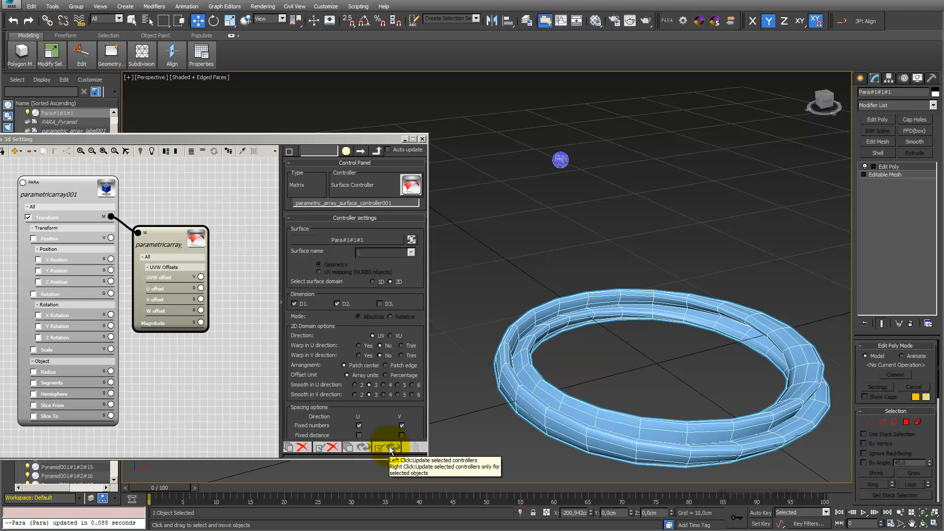
left_click(391, 448)
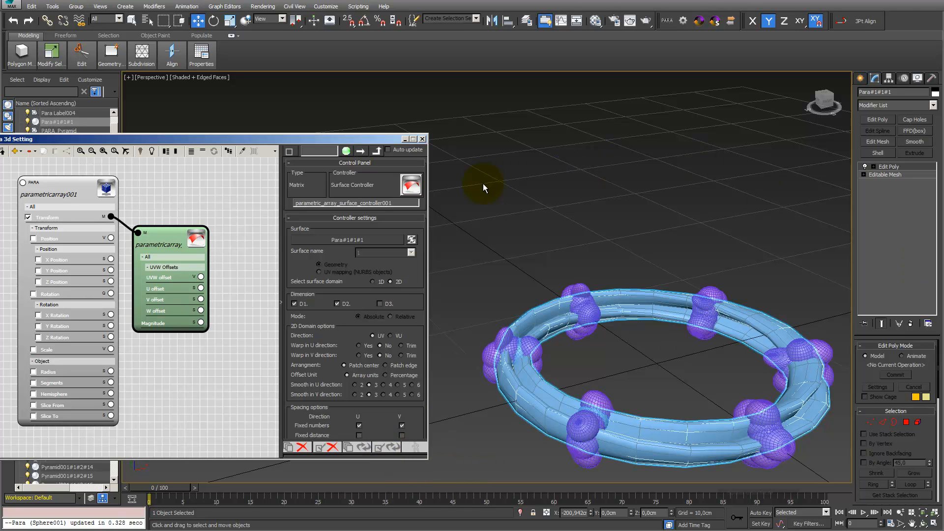
- Set the surface controller's 2D domain direction to VU and update the sphere array
left_click(571, 412)
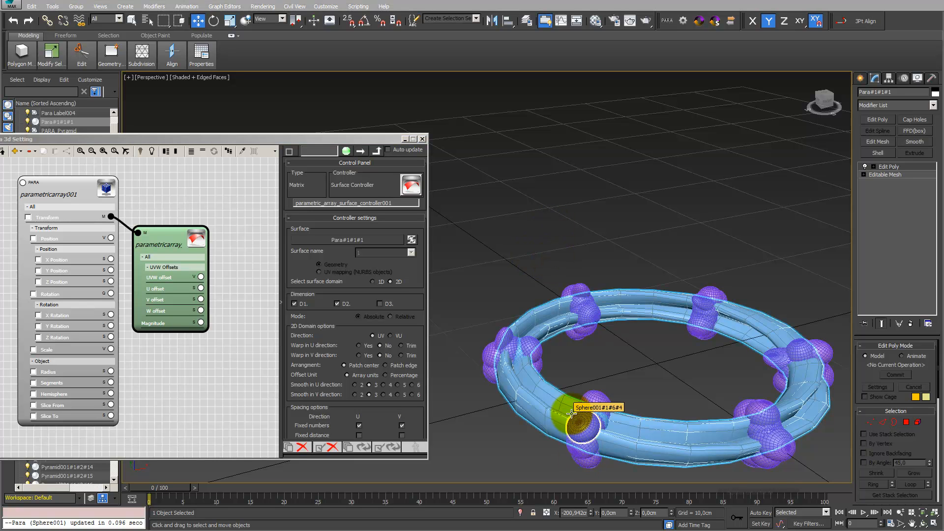
left_click_drag(571, 413, 517, 393)
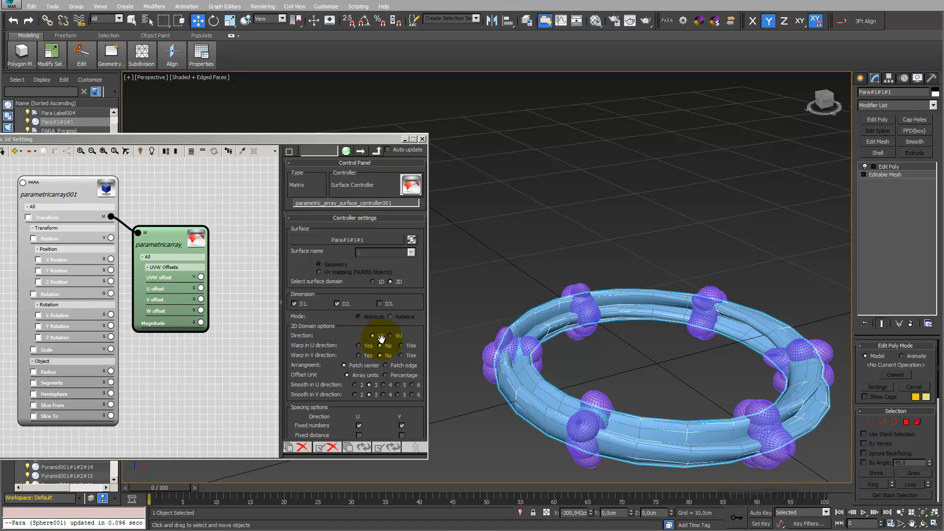
left_click(390, 335)
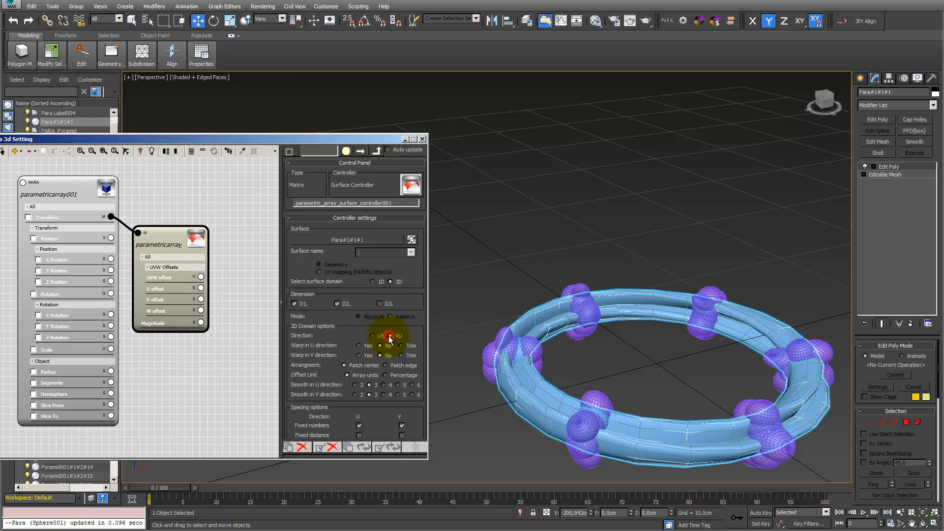
left_click(388, 447)
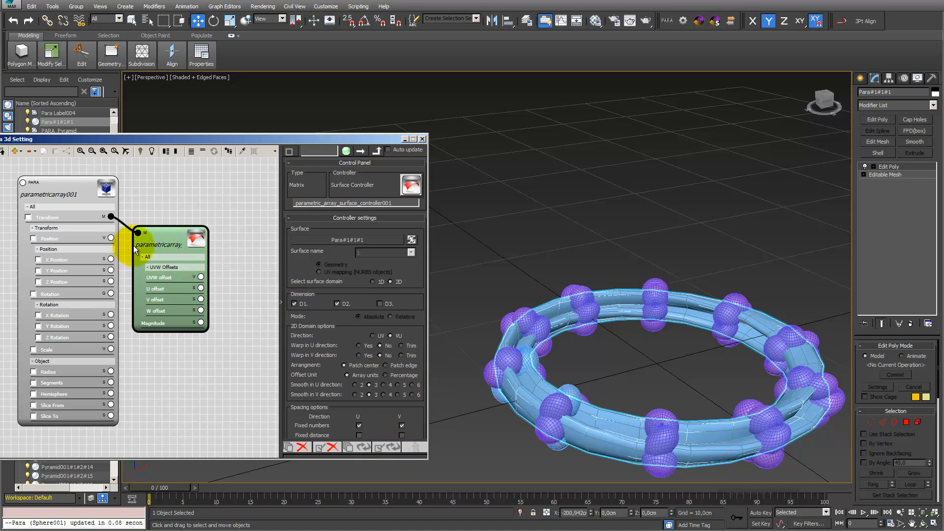
- Set the sphere parametric array's Count 1 (D1) to 25
left_click(68, 195)
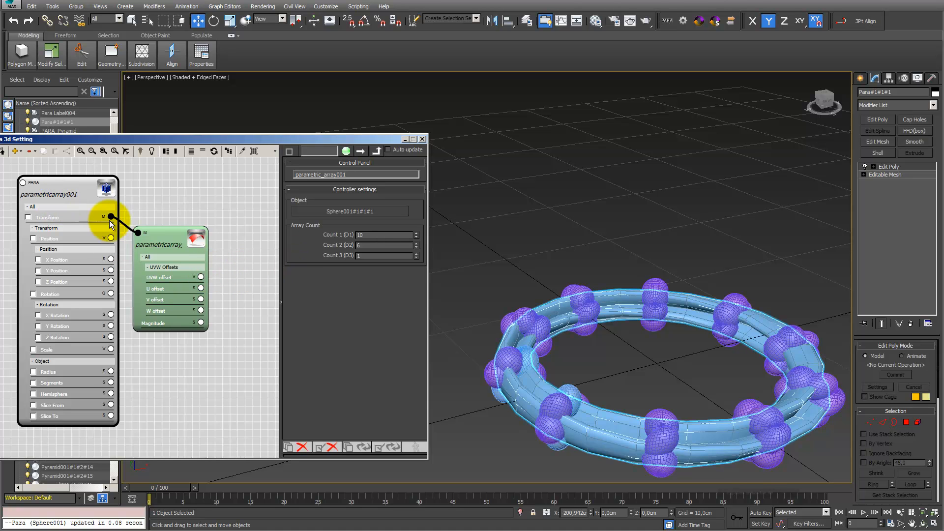
double_click(362, 235)
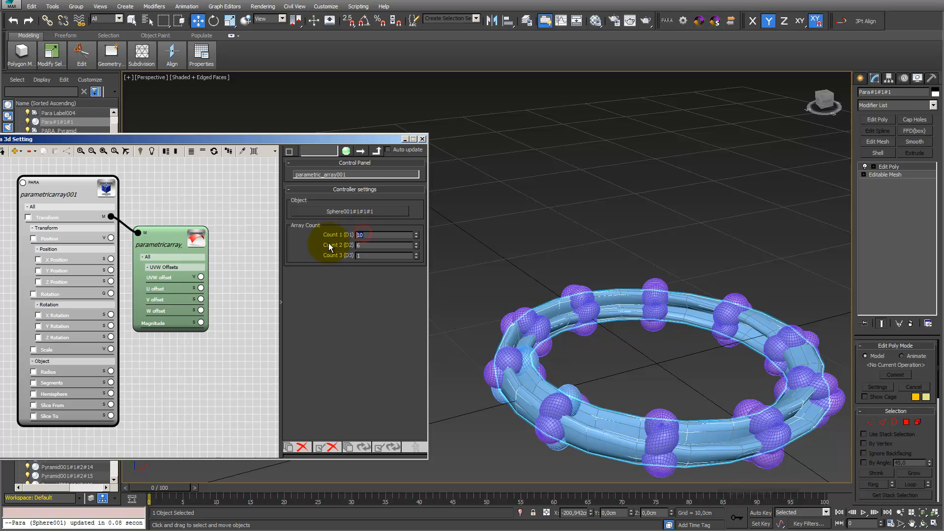
type("25")
key("Return")
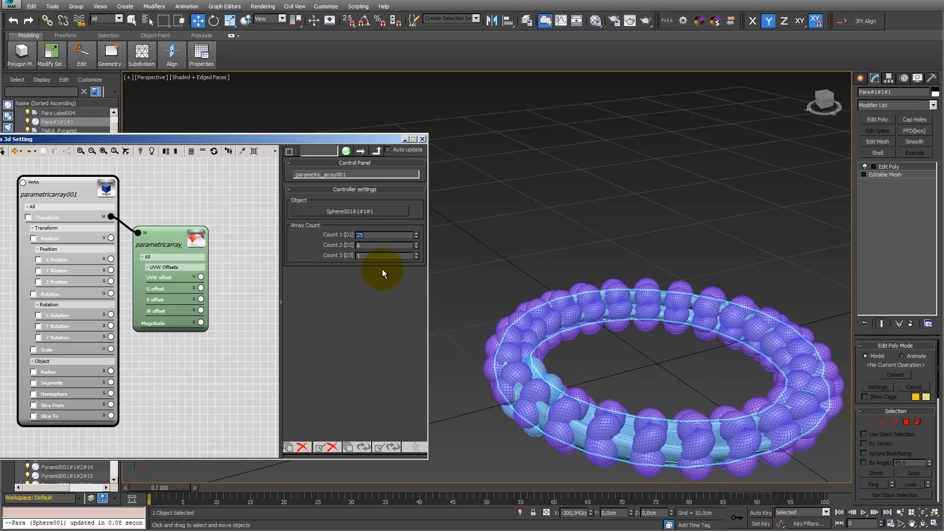
left_click(369, 235)
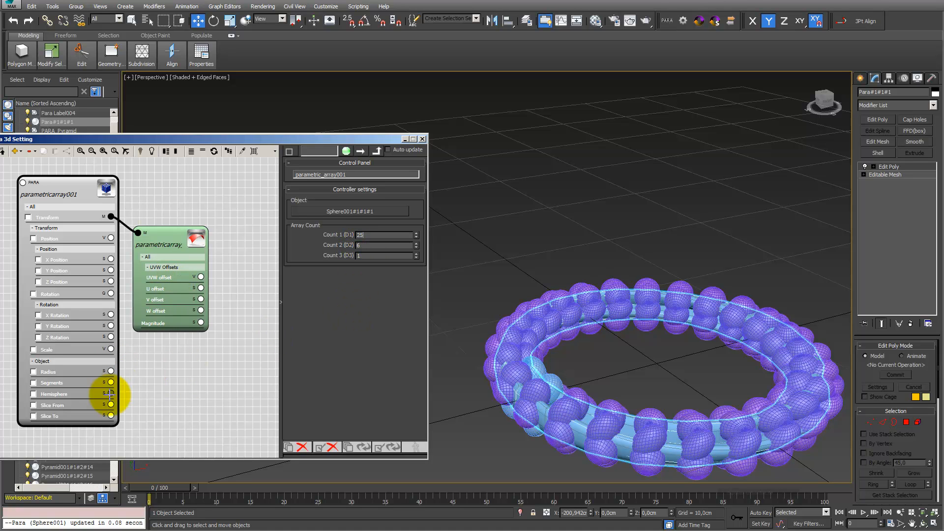
- Enable the array's Radius channel with a value of 1,513 and connect a new Pattern Controller to it
left_click(34, 371)
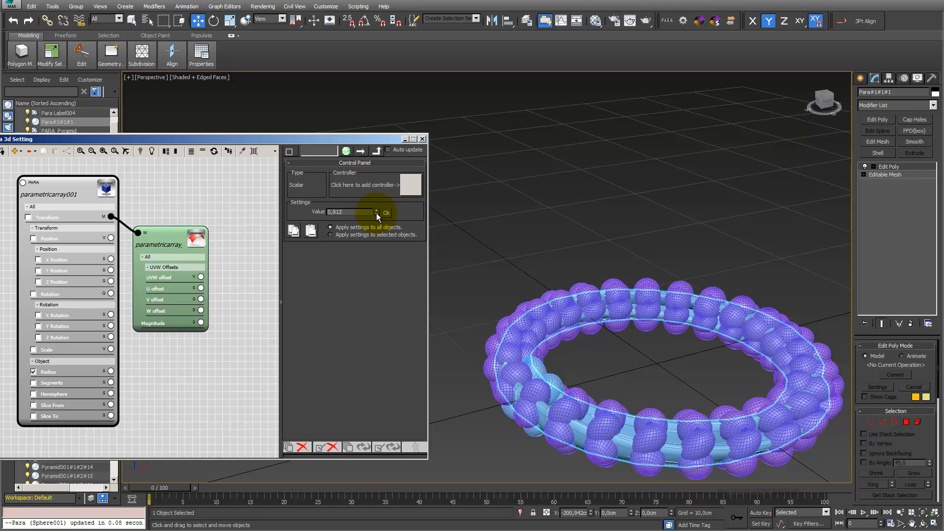
left_click_drag(376, 213, 377, 212)
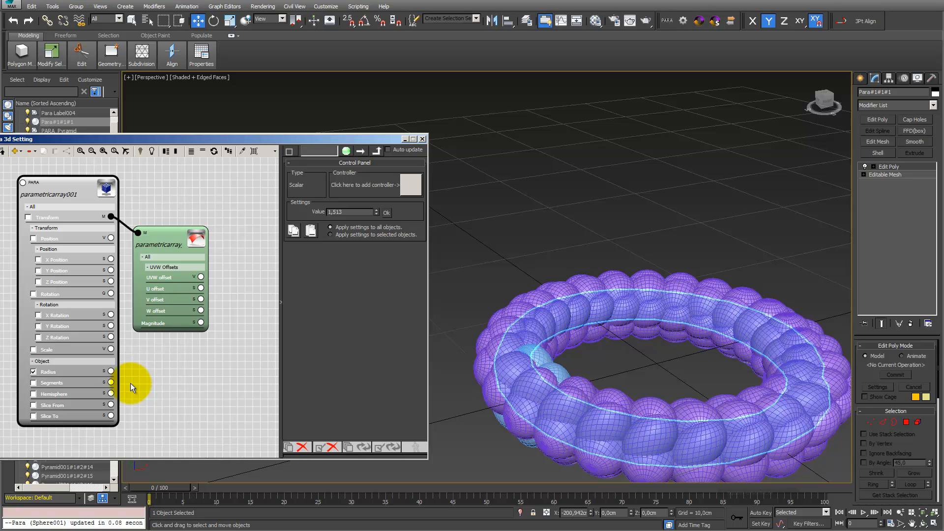
left_click_drag(112, 371, 223, 345)
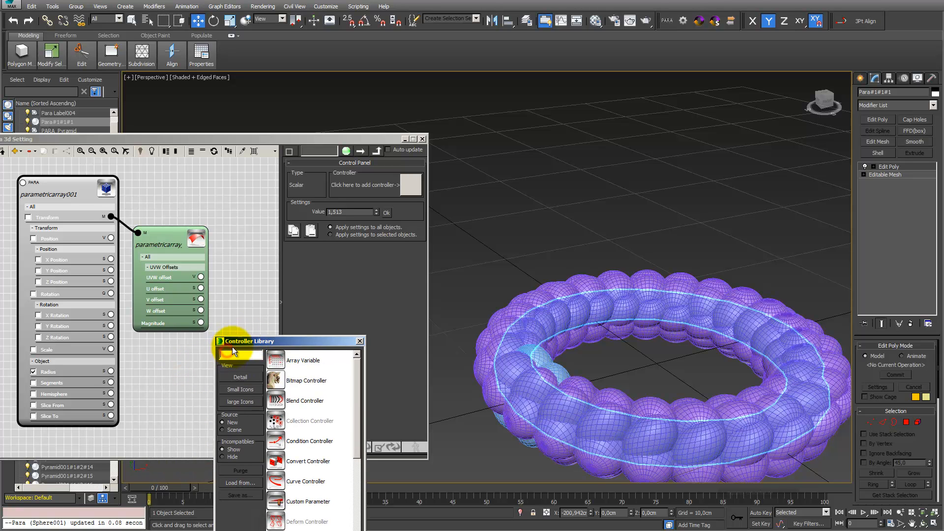
type("pat")
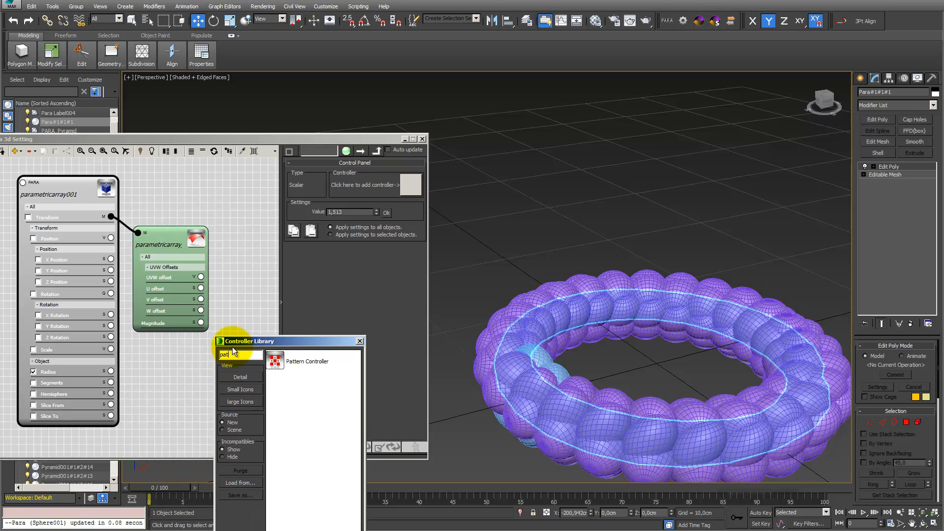
double_click(276, 361)
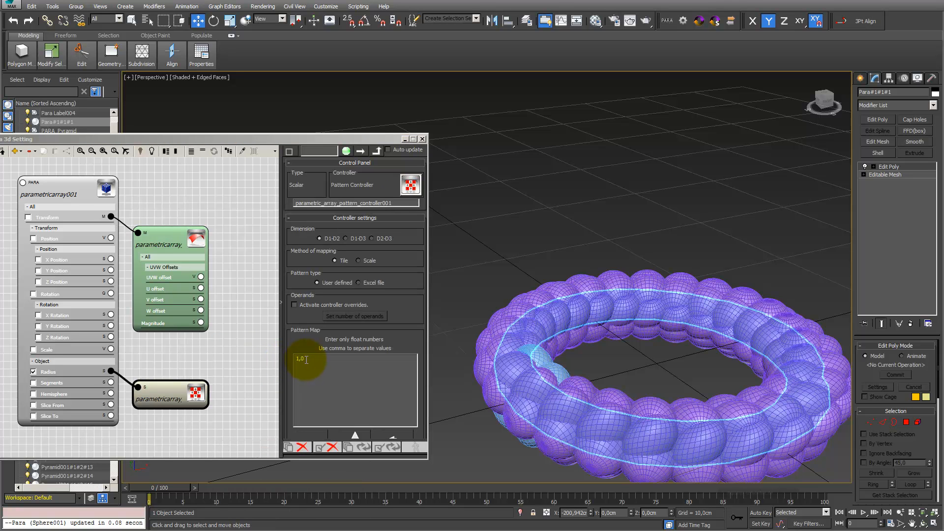
- Set the radius pattern map to 1,0.5 and update the array
left_click(307, 359)
left_click_drag(307, 359, 303, 359)
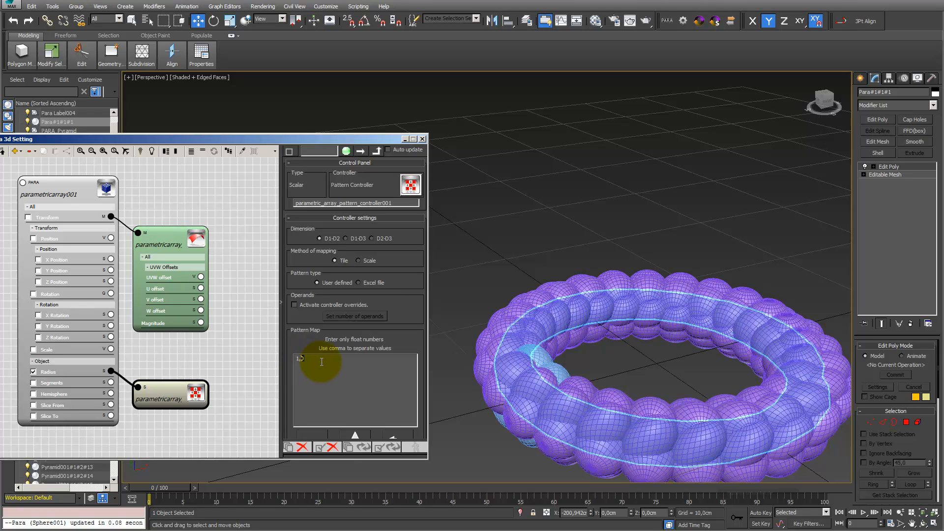
type("0.5")
left_click(391, 446)
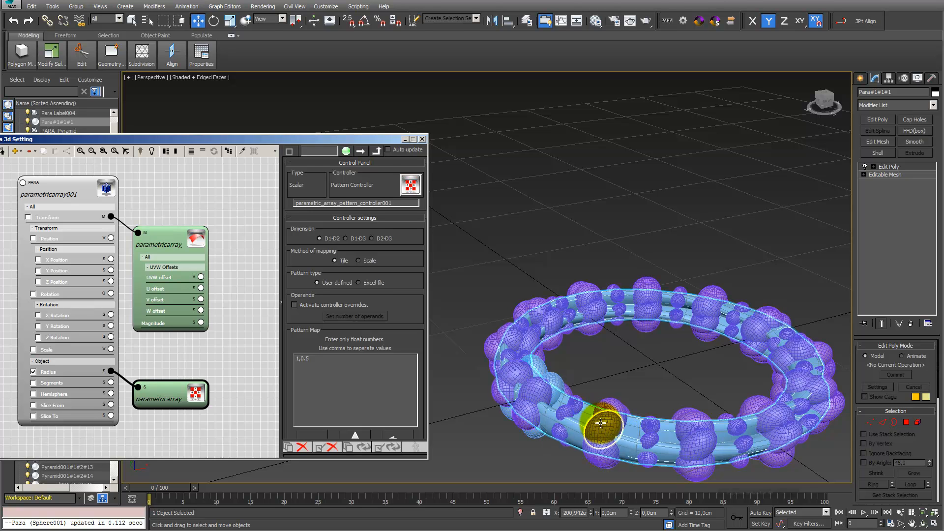
- Add a second row of 0.5,1 to the radius pattern map and update the array
left_click(317, 358)
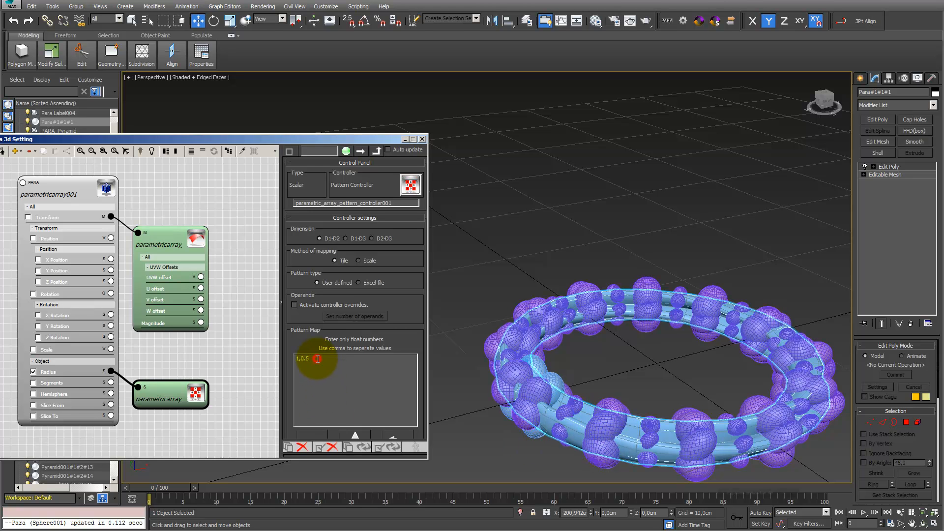
key("Return")
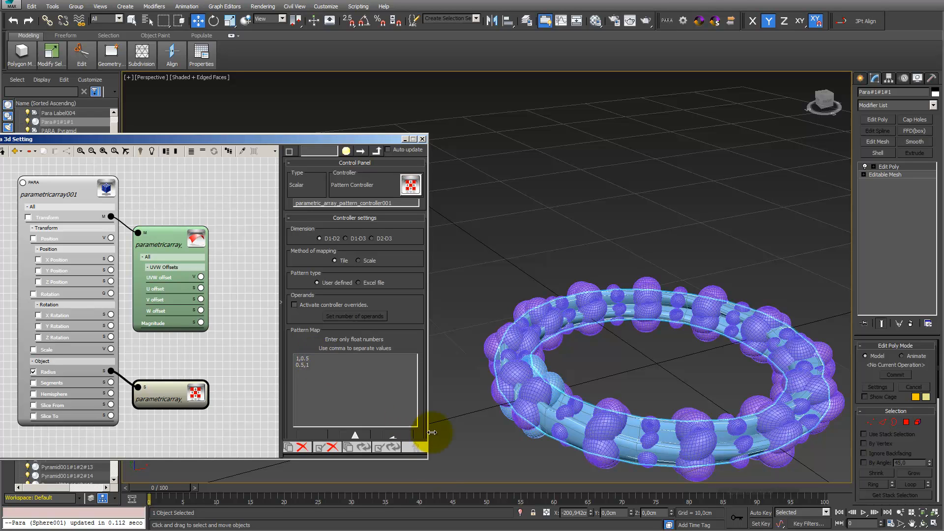
left_click(378, 447)
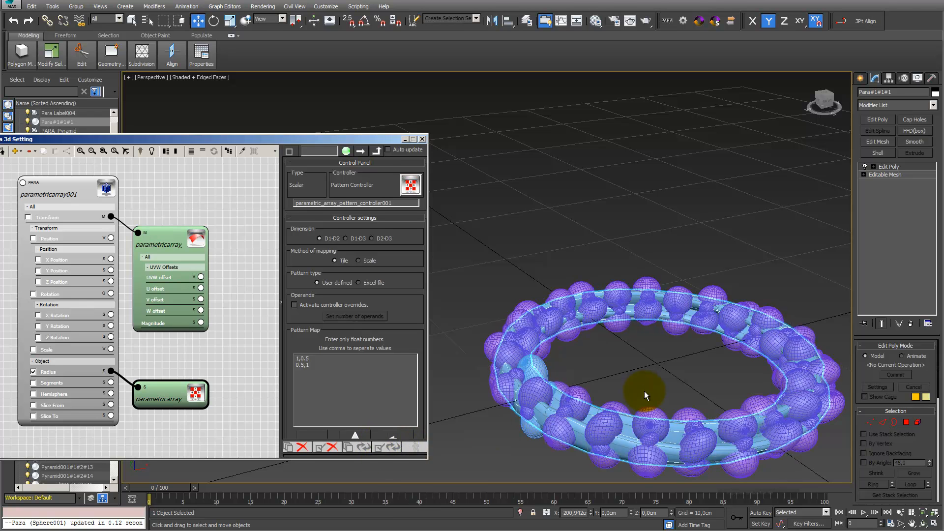
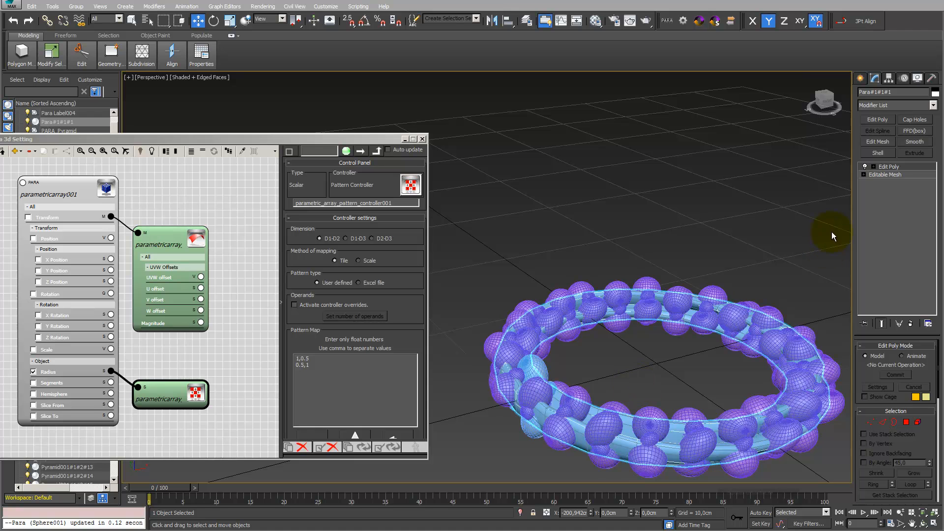
left_click(858, 79)
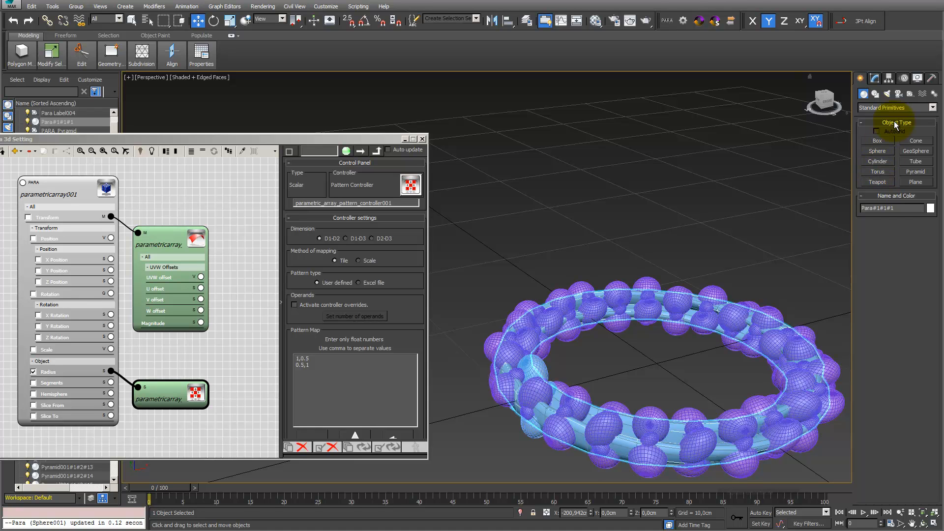
left_click(613, 420)
left_click(649, 437)
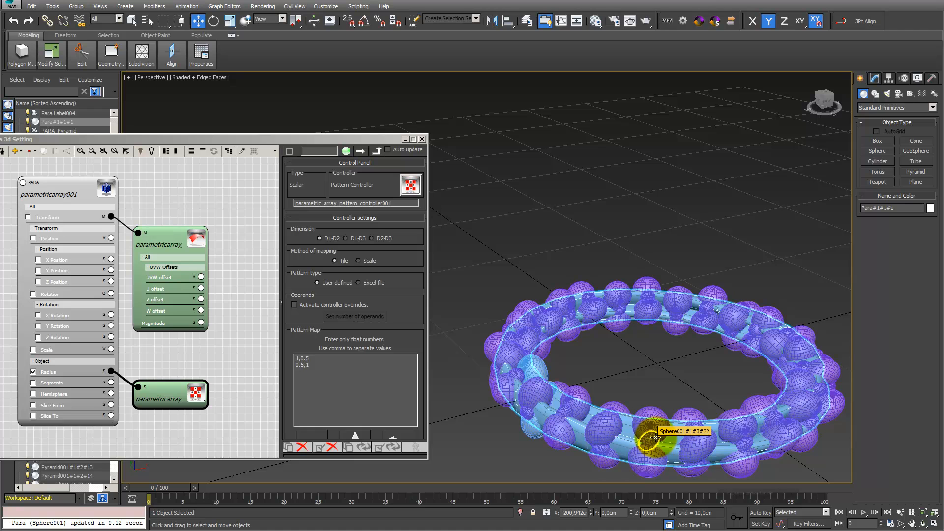
left_click(604, 432)
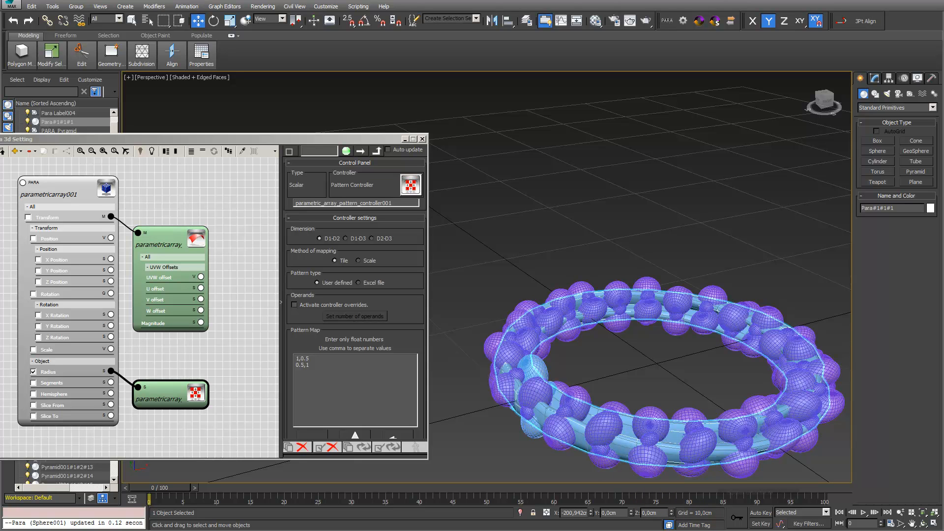
- Examine the KleinBottle node network, including the y math controller's operation and the connected parameter nodes
left_click(154, 202)
scroll(153, 203, "down", 4)
middle_click_drag(167, 203, 190, 199)
middle_click_drag(73, 275, 43, 205)
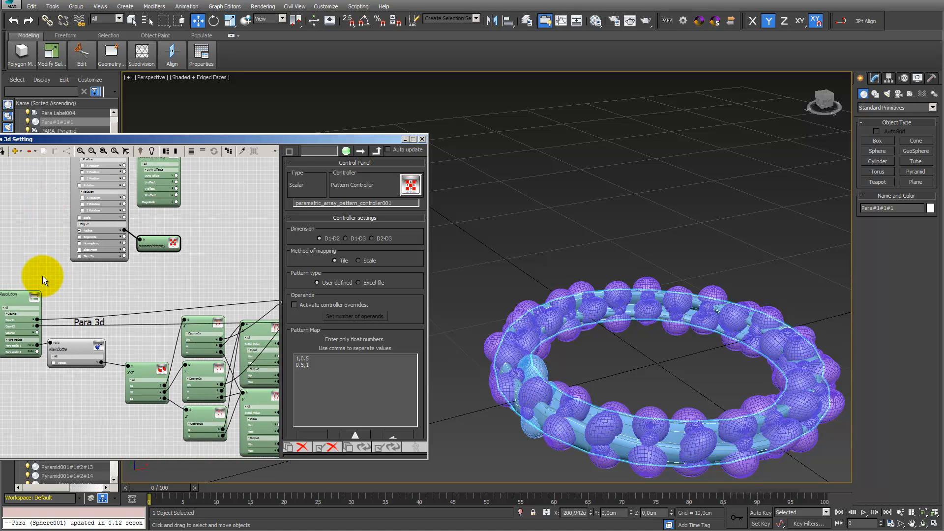
scroll(126, 299, "down", 1)
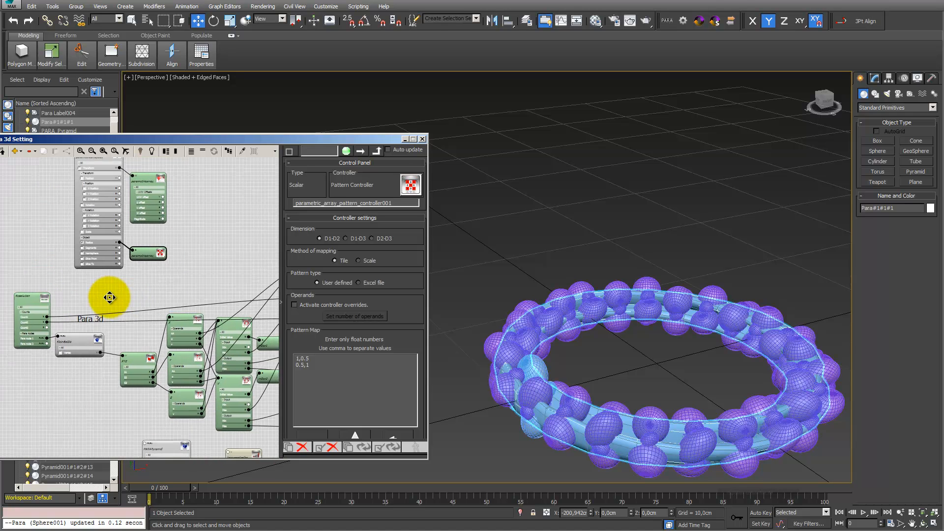
middle_click_drag(124, 299, 90, 301)
left_click(152, 362)
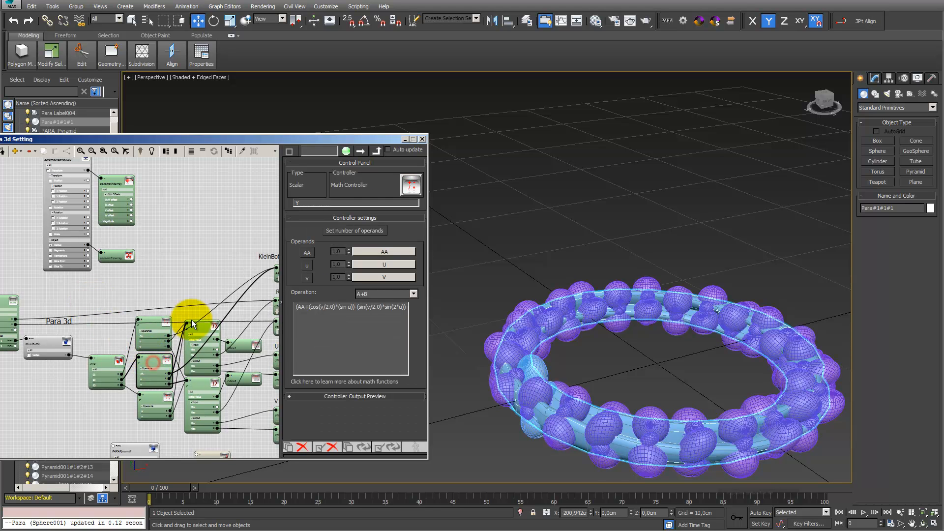
middle_click_drag(196, 267, 110, 219)
scroll(109, 219, "down", 1)
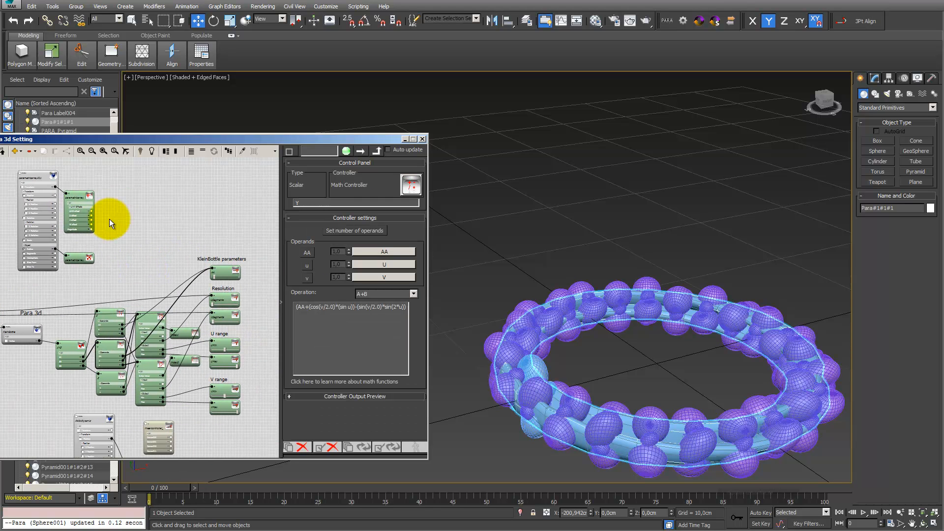
left_click(34, 149)
left_click(33, 149)
left_click(33, 154)
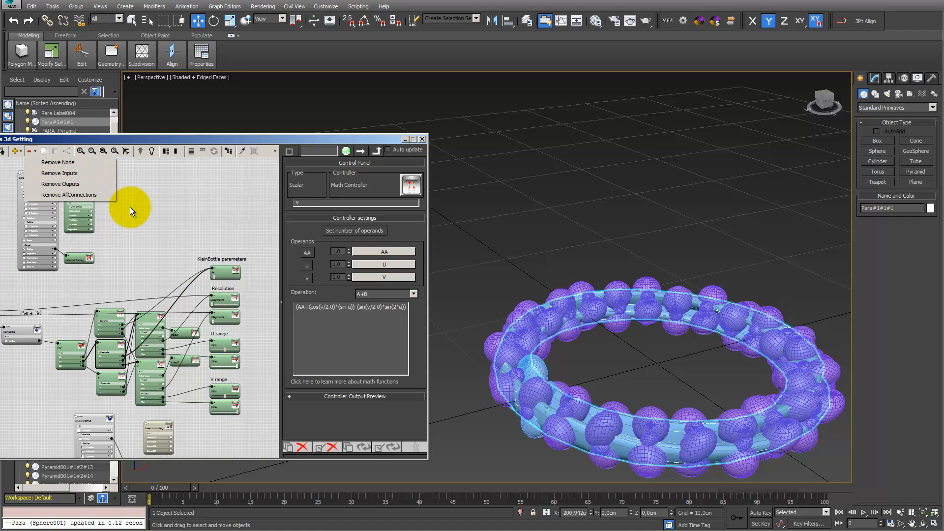
left_click(146, 239)
- Connect the array's Segments channel to the pattern controller that already drives Radius
scroll(158, 213, "up", 1)
middle_click_drag(143, 220, 160, 273)
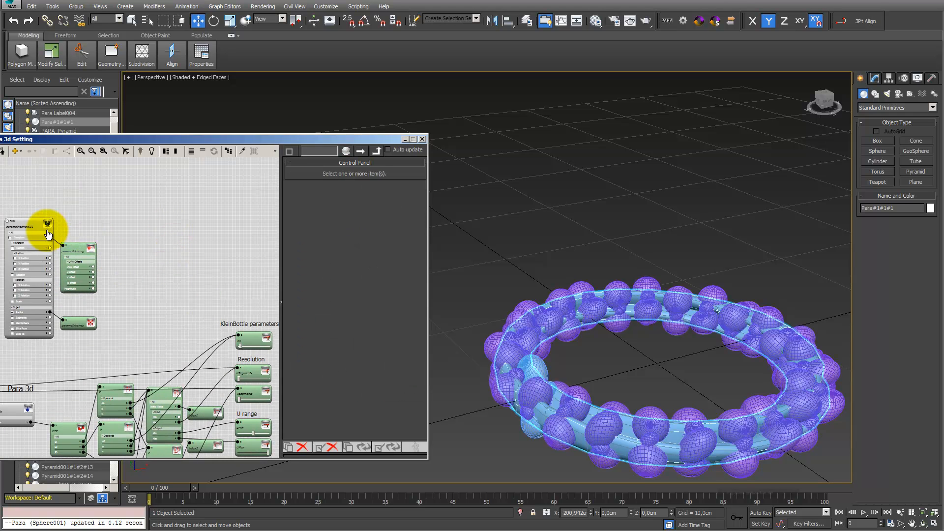
left_click(26, 225)
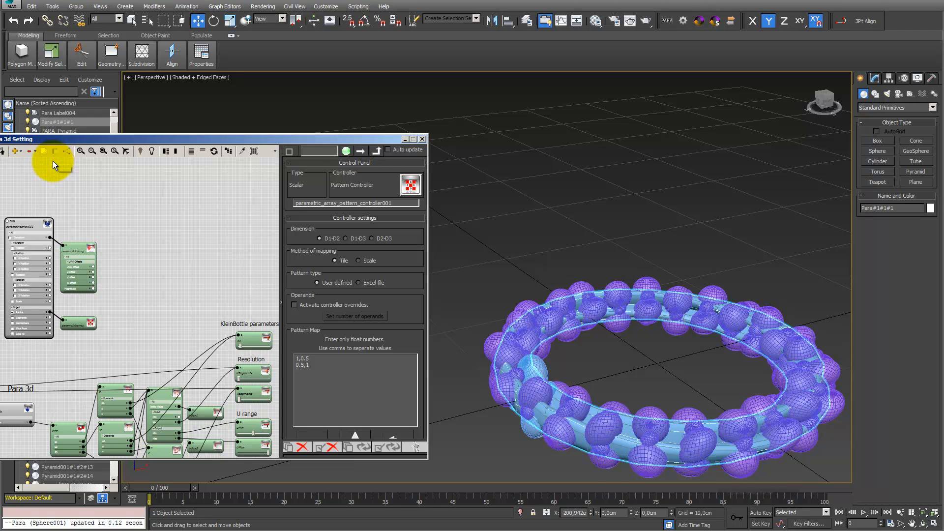
scroll(108, 289, "up", 2)
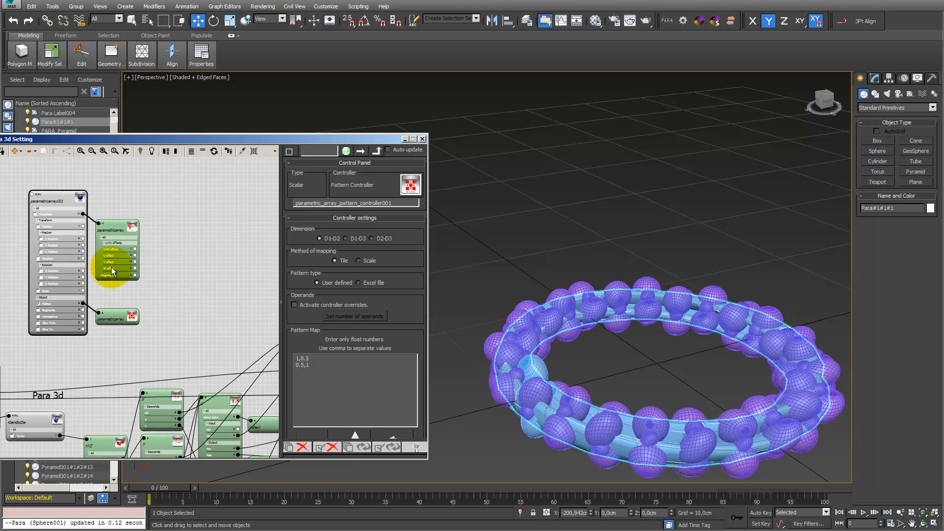
middle_click_drag(134, 287, 172, 263)
scroll(179, 248, "up", 2)
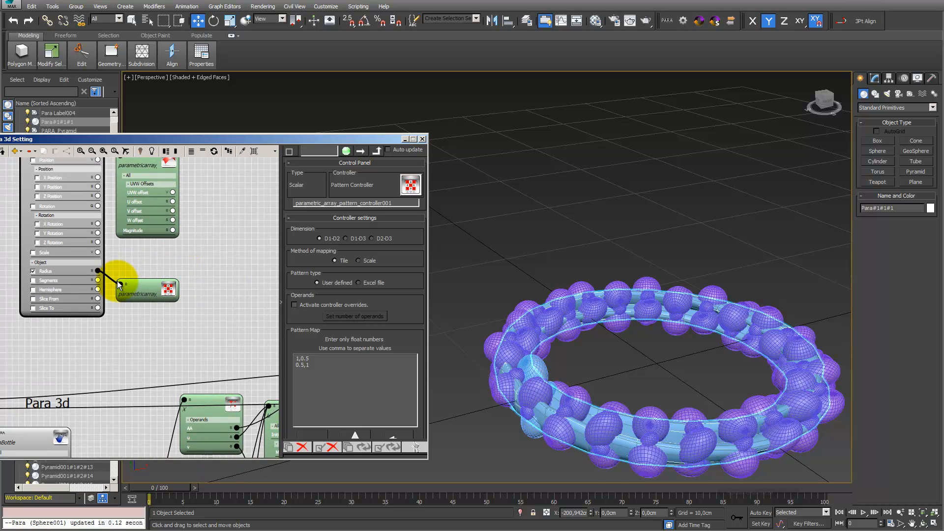
left_click_drag(98, 279, 98, 280)
- Make the shared pattern controller unique for Radius and Segments, and move the Radius controller node above the other
left_click(142, 291)
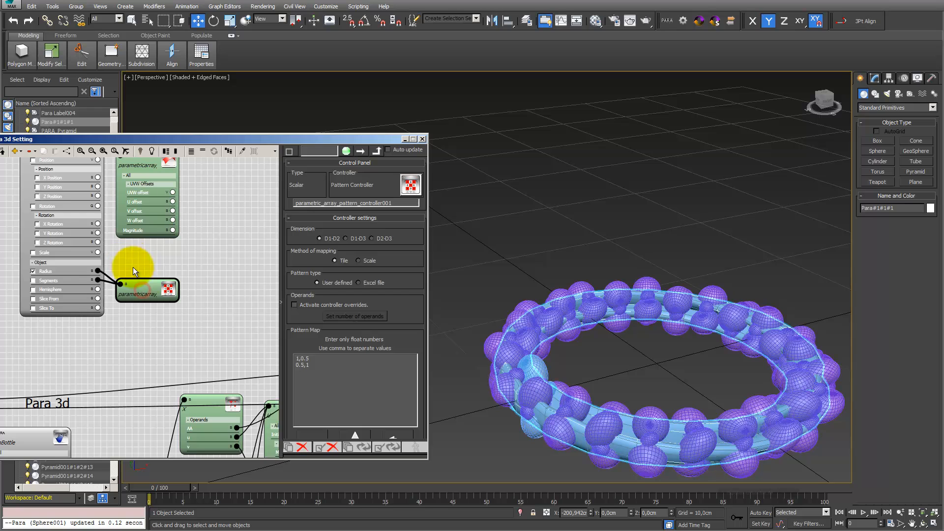
left_click(69, 153)
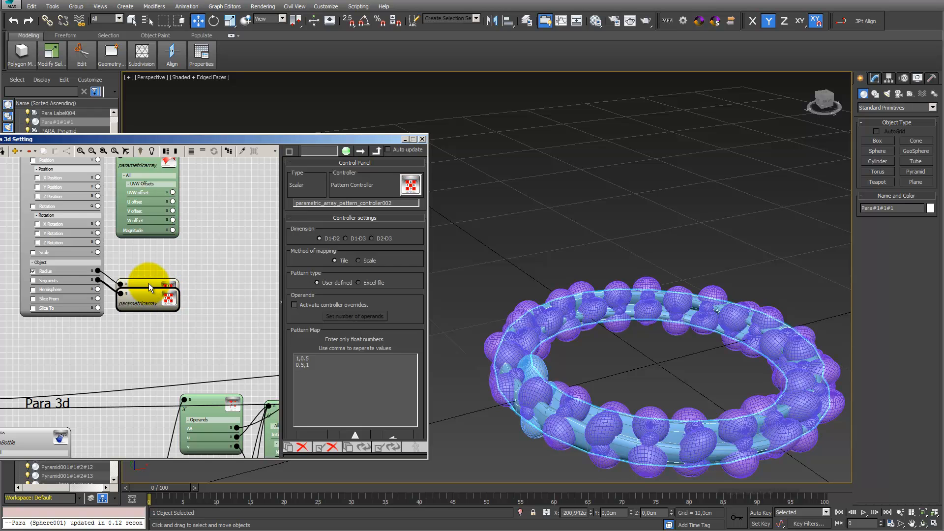
mouse_move(149, 282)
left_mouse_down()
mouse_move(150, 253)
mouse_move(145, 264)
left_mouse_up()
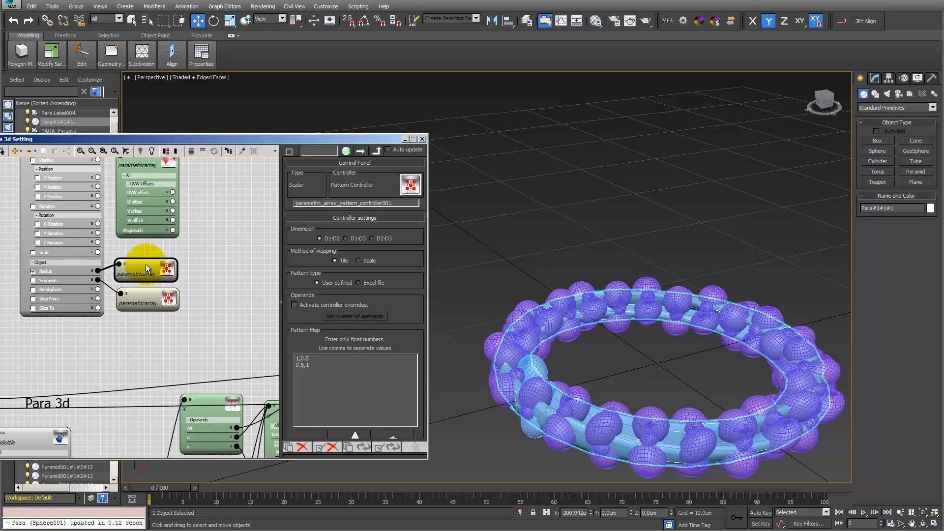
- Delete the pattern controller connected to the Segments channel
left_click(140, 305)
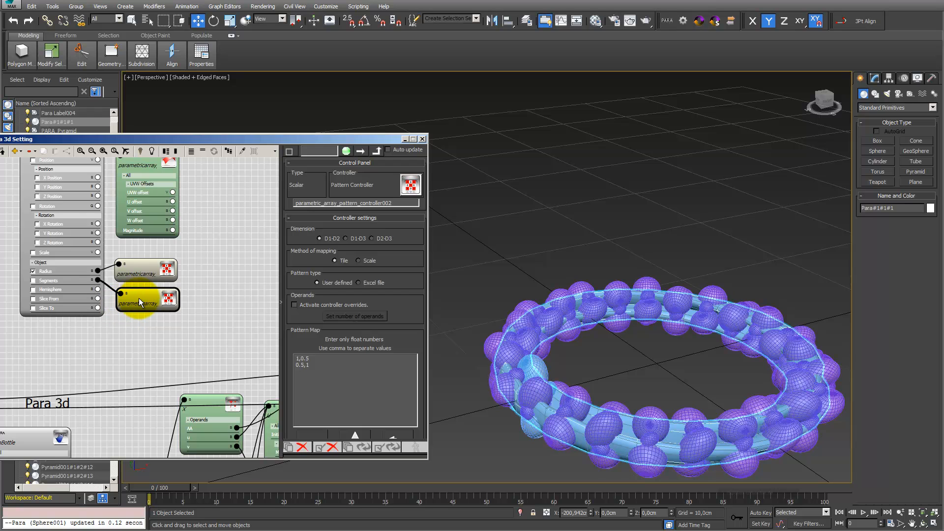
right_click(138, 298)
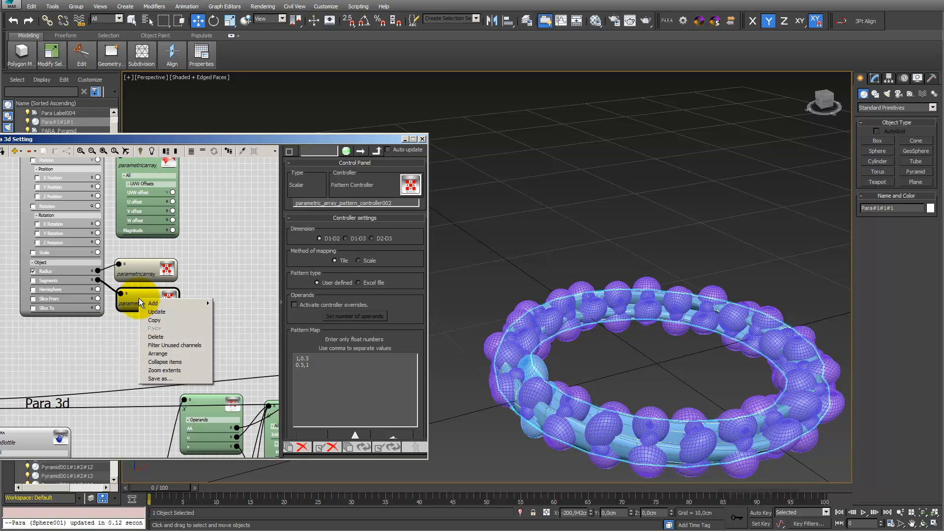
left_click(164, 339)
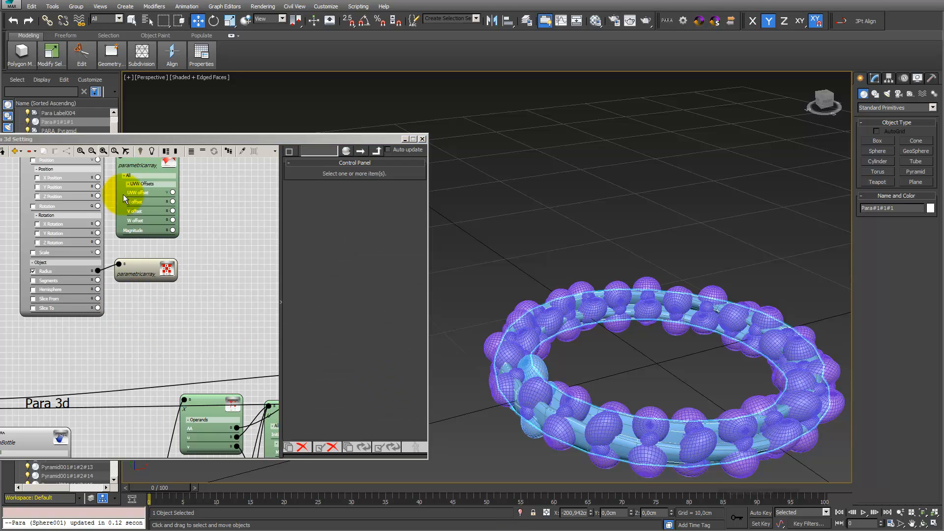
left_click(80, 150)
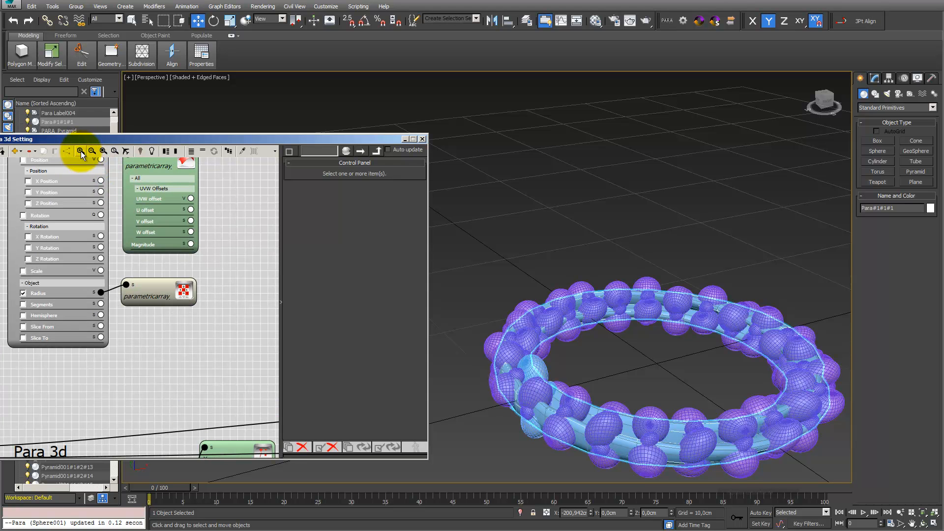
left_click(80, 152)
left_click(91, 151)
left_click(91, 151)
left_click(91, 151)
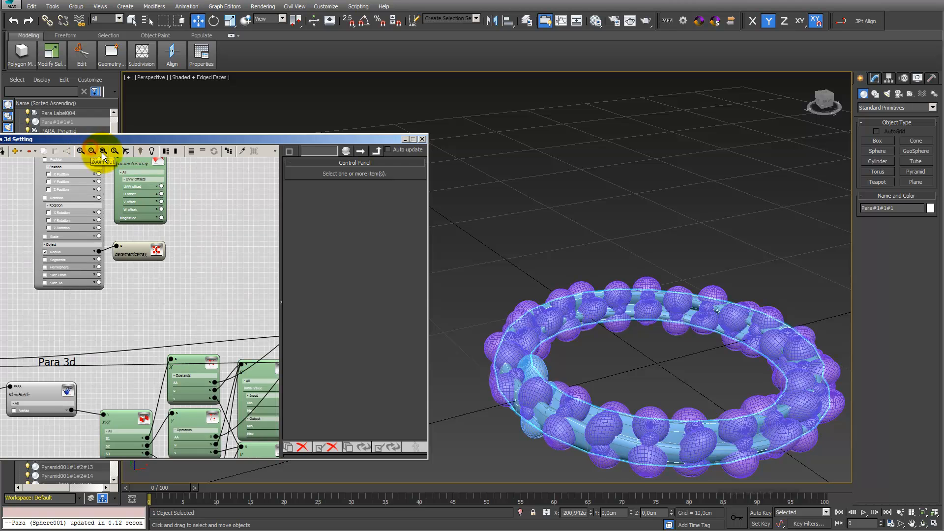
- Zoom the node view to the parametricarray001 node and show the navigator map to bring its Radius pattern controller into view
left_click(103, 152)
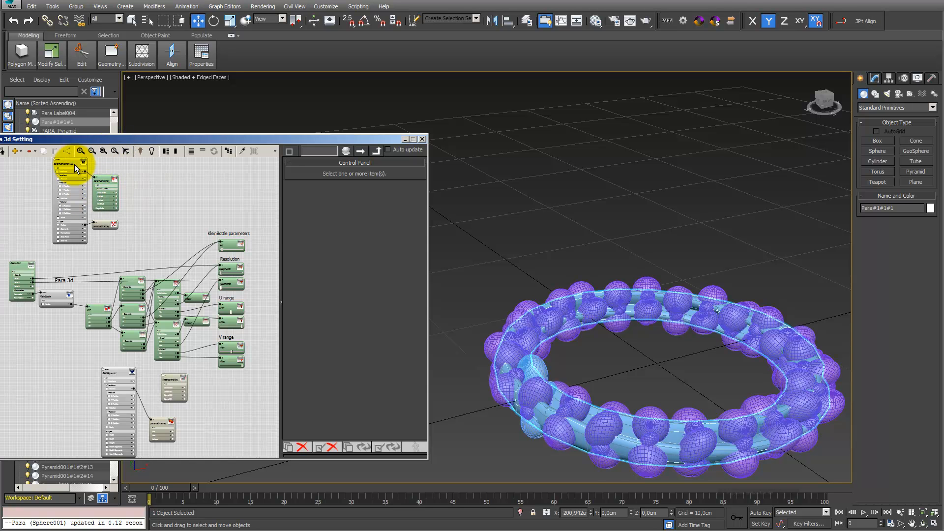
left_click(75, 164)
left_click(115, 151)
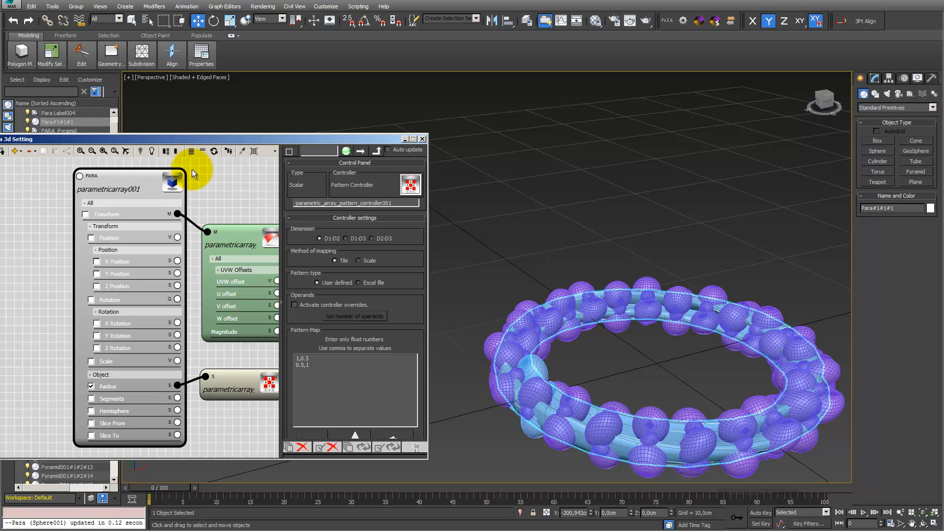
left_click(125, 152)
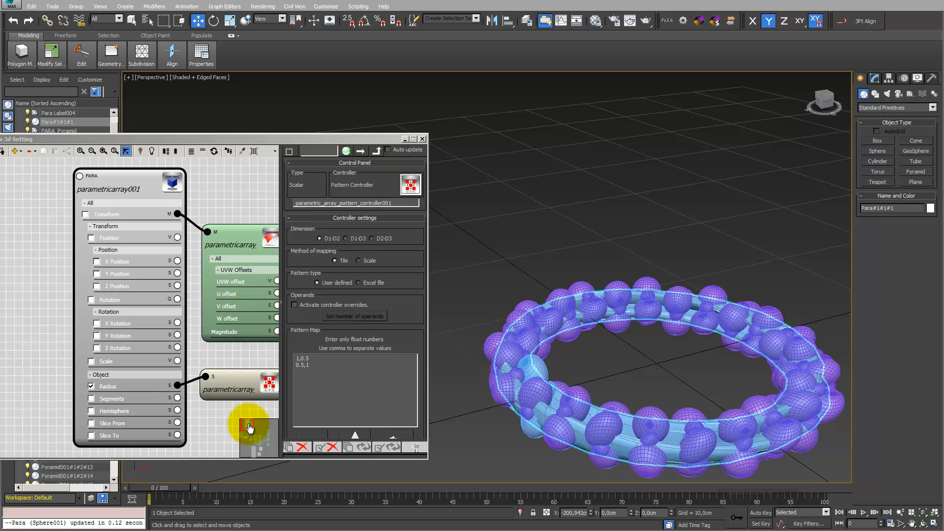
mouse_move(250, 428)
left_mouse_down()
mouse_move(265, 441)
mouse_move(255, 430)
mouse_move(253, 442)
mouse_move(246, 423)
mouse_move(251, 430)
left_mouse_up()
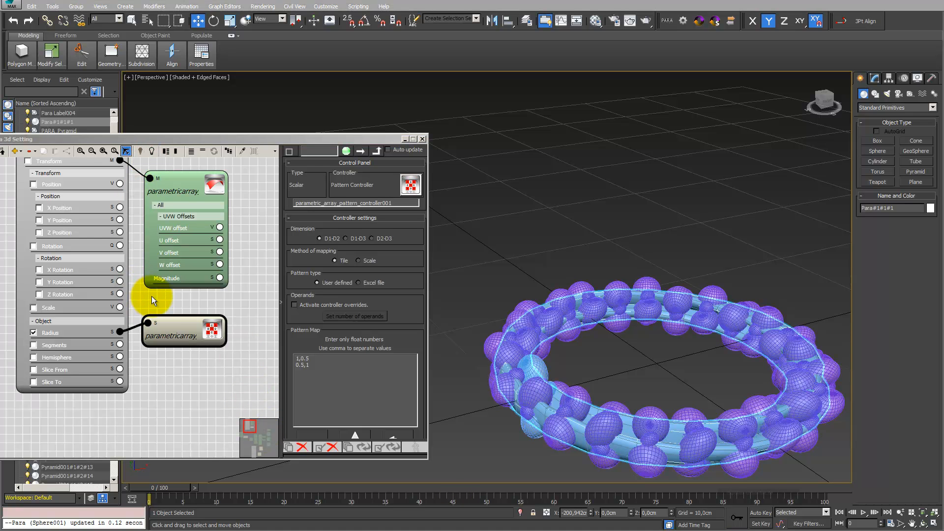
- Turn off the pattern controller node connected to the array's Radius and set the Radius value to 0.5
left_click(154, 299)
left_click(168, 324)
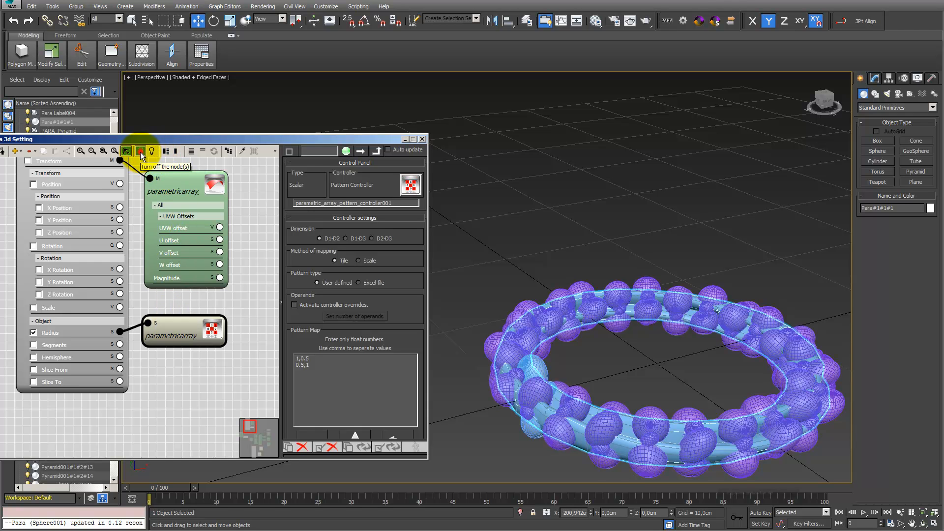
left_click(140, 152)
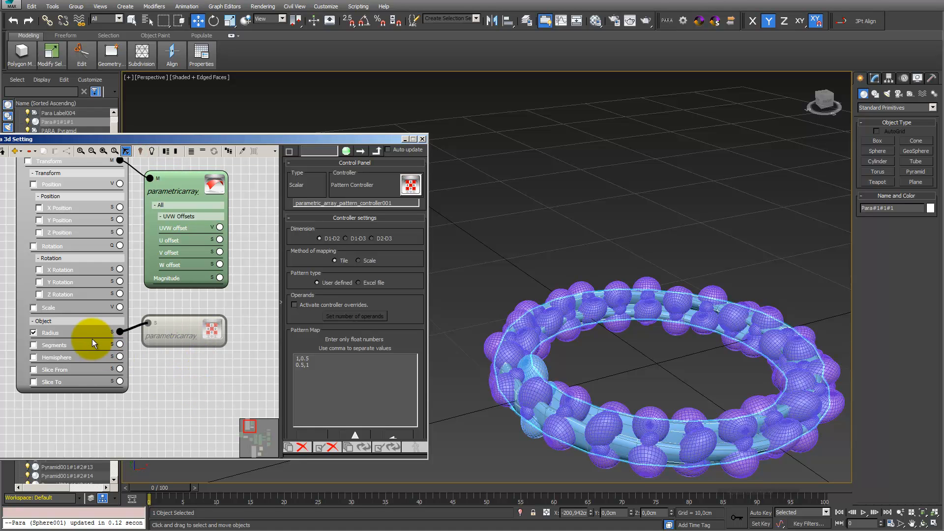
left_click(68, 331)
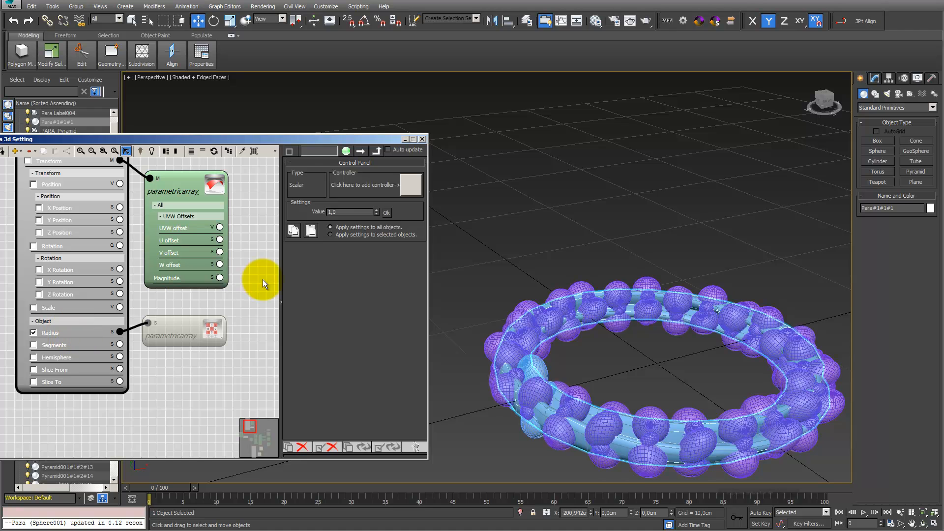
left_click(342, 212)
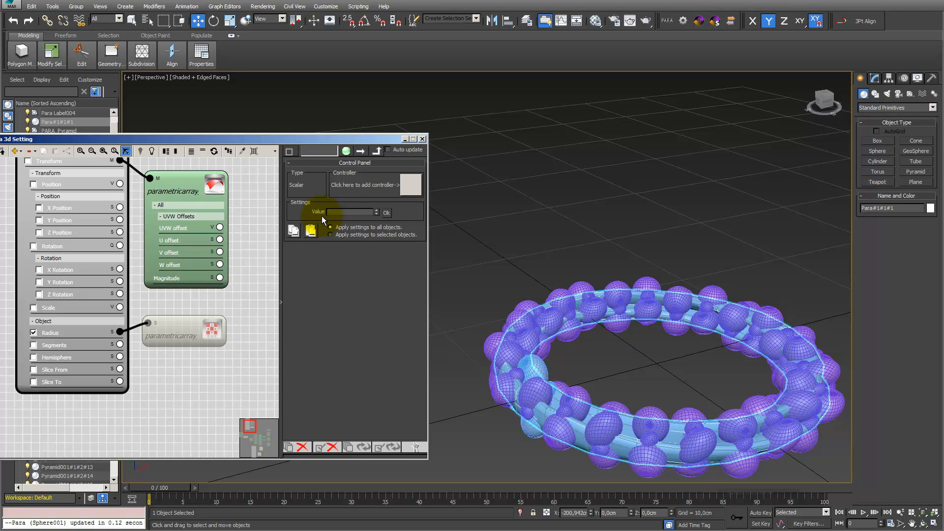
key("Return")
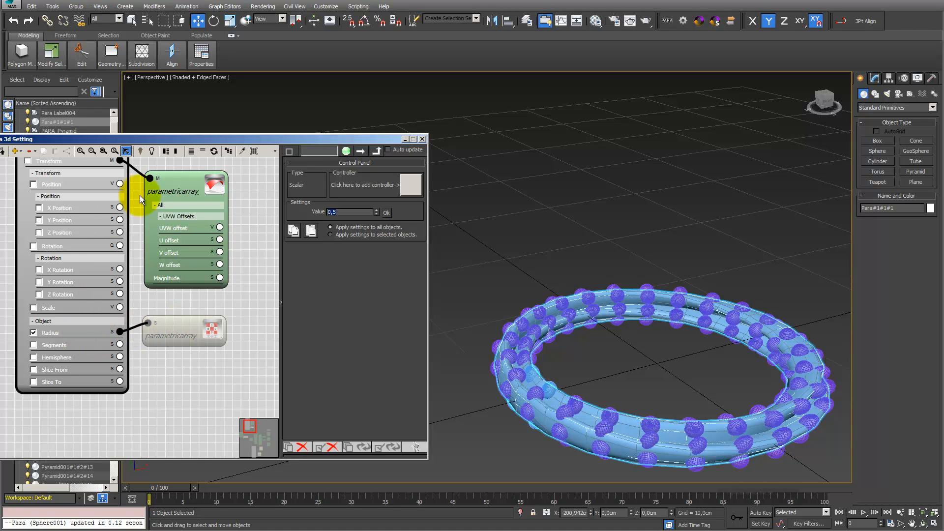
- Turn the Radius pattern controller node back on and update the sphere array
left_click(151, 152)
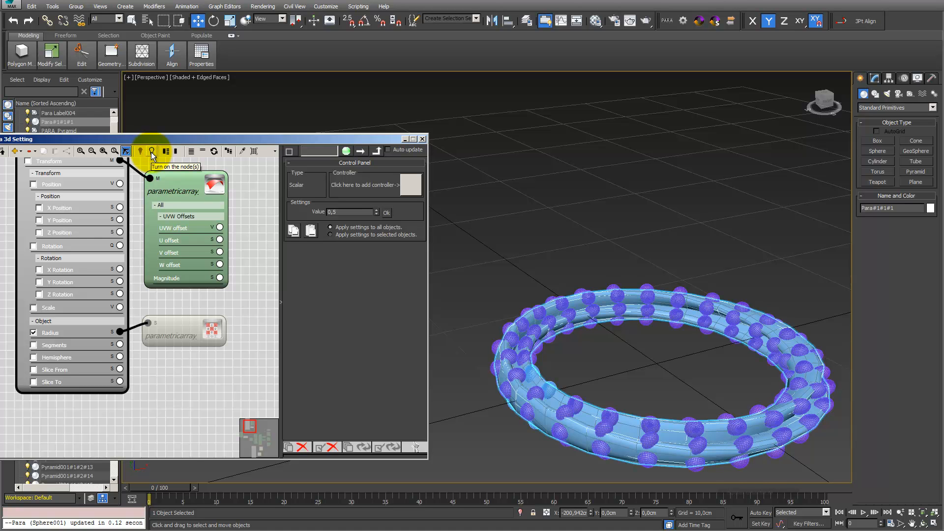
left_click(191, 334)
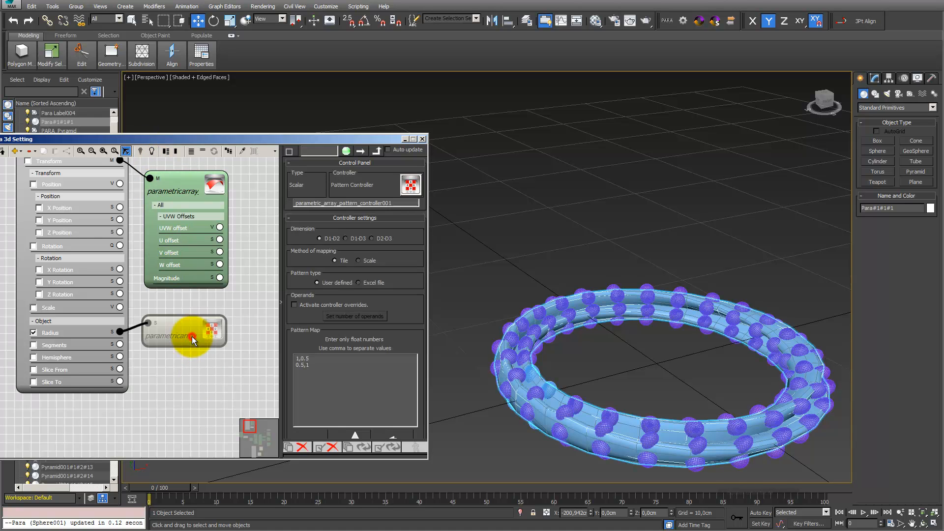
left_click(152, 152)
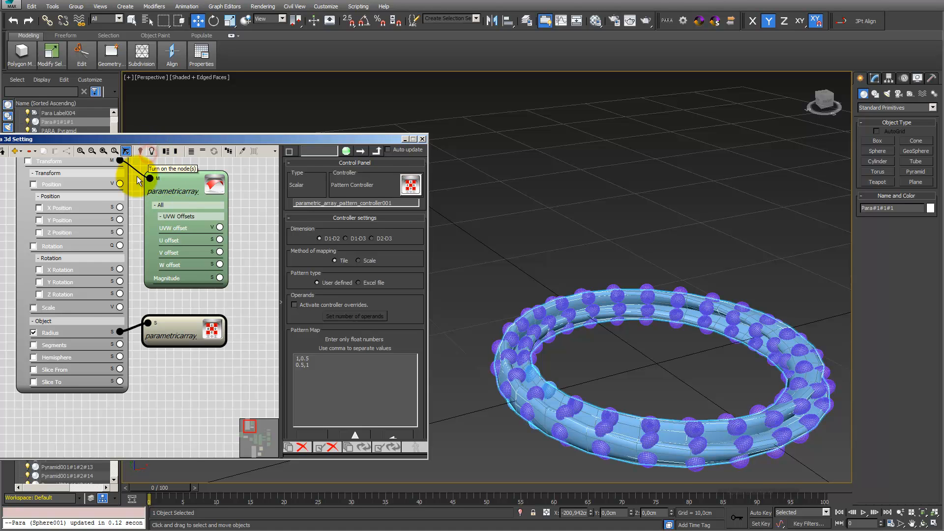
left_click(75, 334)
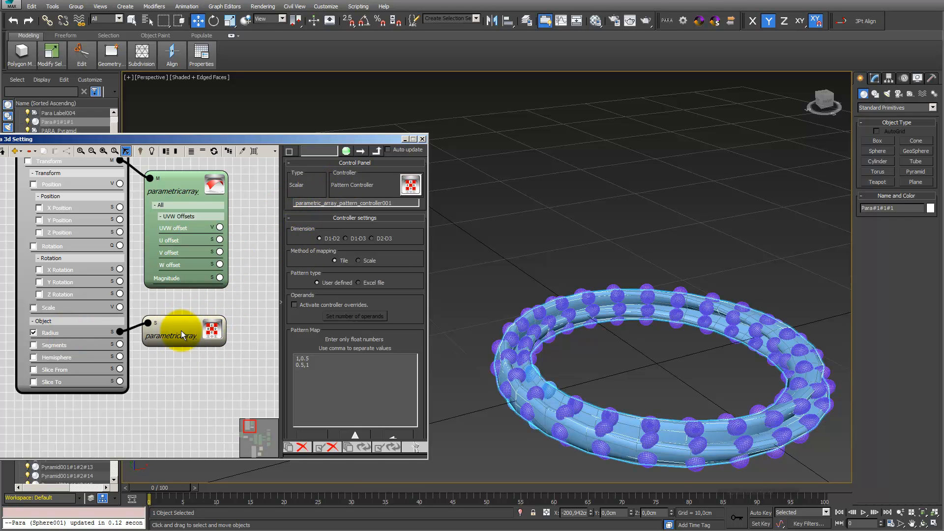
left_click(391, 447)
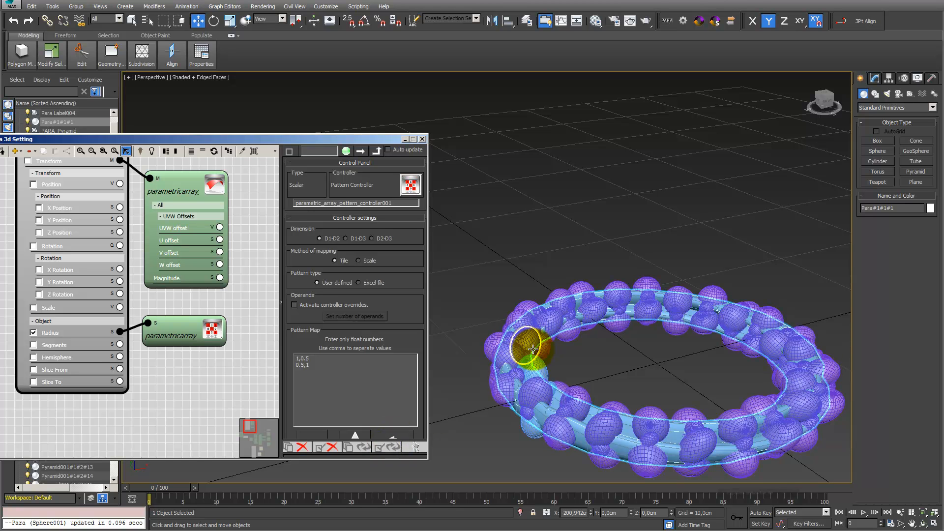
- Turn off the parametric array node together with its Radius pattern controller, and turn both back on
left_click(182, 394)
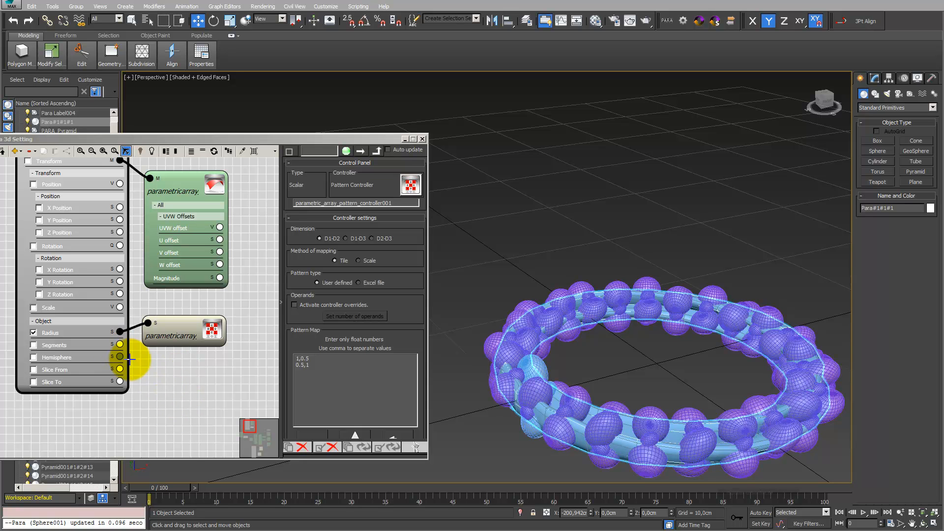
left_click_drag(238, 373, 106, 329)
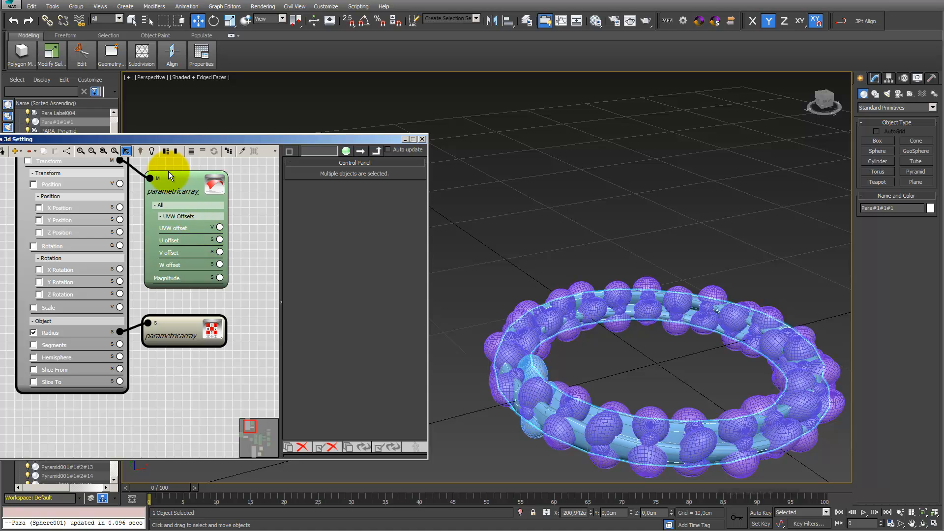
left_click(140, 152)
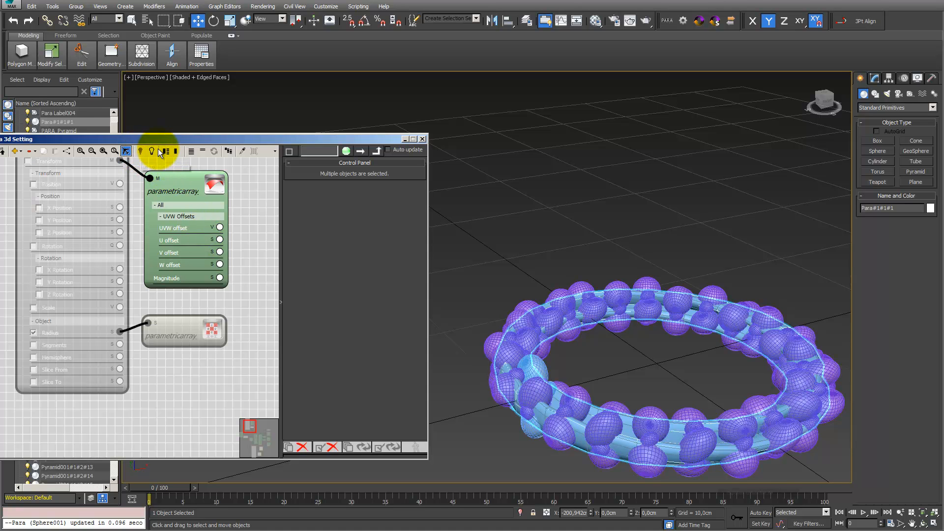
left_click(151, 151)
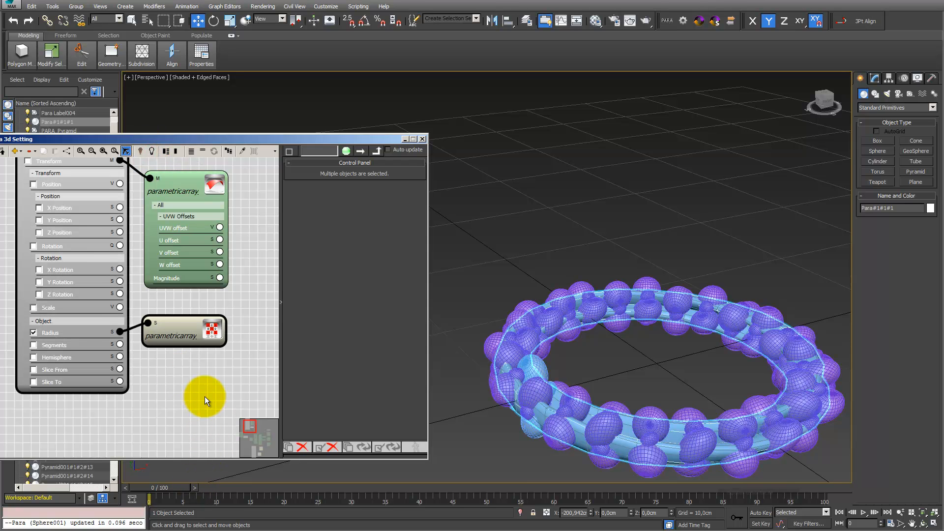
- Collapse the parametric array node with its two controllers, and move the node up and away from the KleinBottle network
scroll(242, 293, "down", 1)
middle_click_drag(242, 293, 229, 343)
scroll(229, 343, "down", 1)
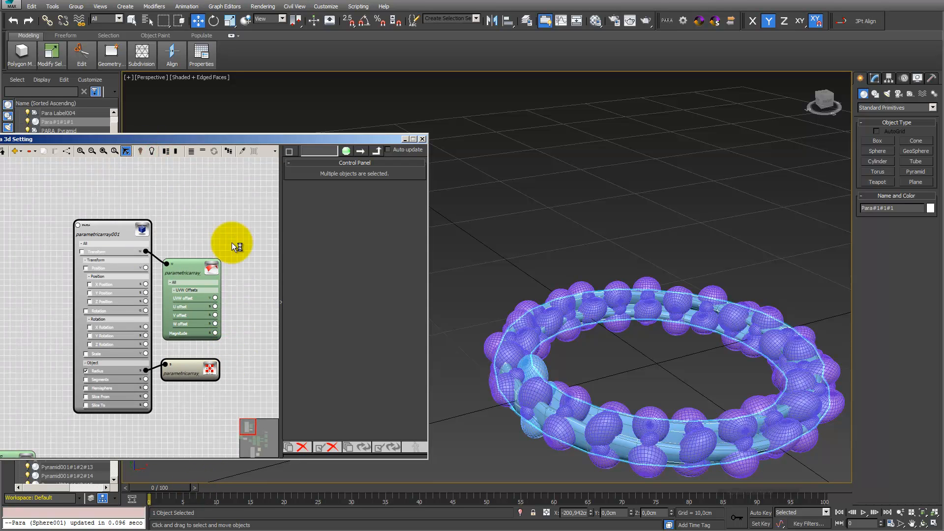
middle_click_drag(211, 256, 185, 232)
scroll(185, 231, "down", 1)
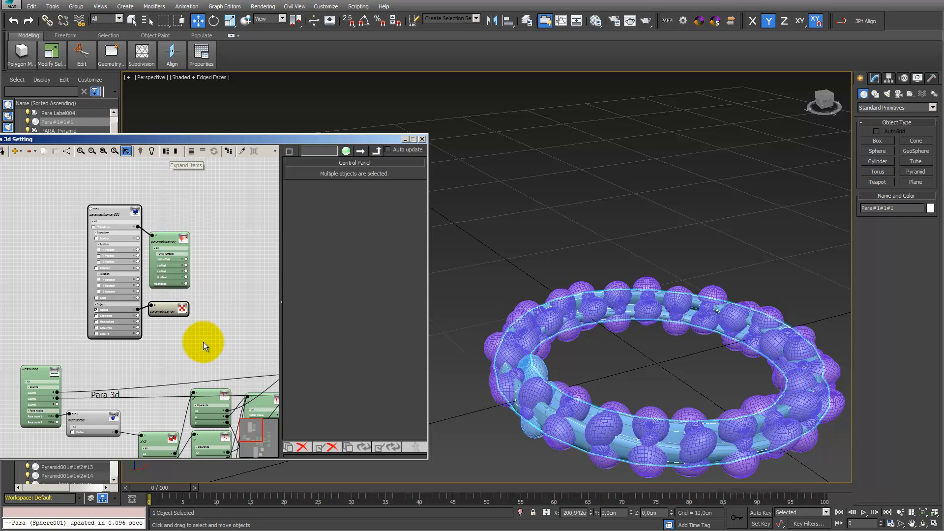
left_click_drag(224, 348, 117, 196)
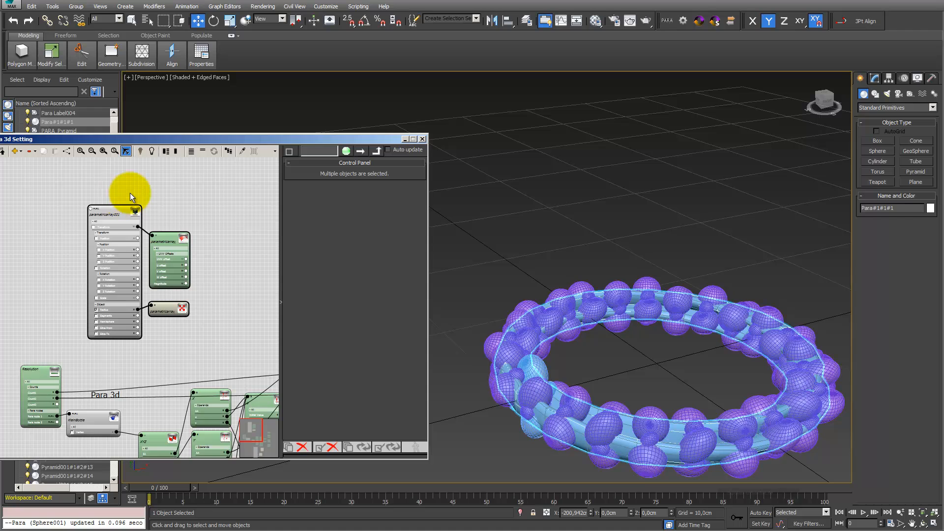
left_click(175, 152)
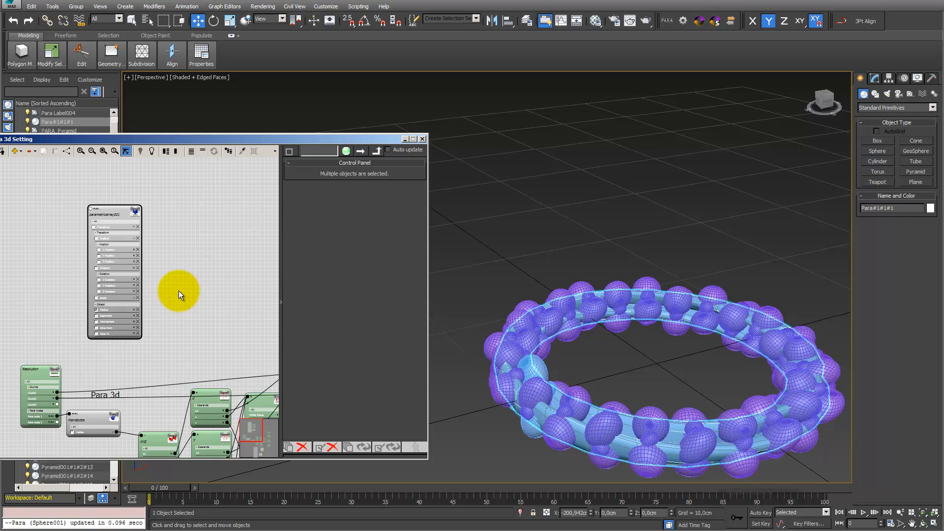
scroll(201, 220, "down", 2)
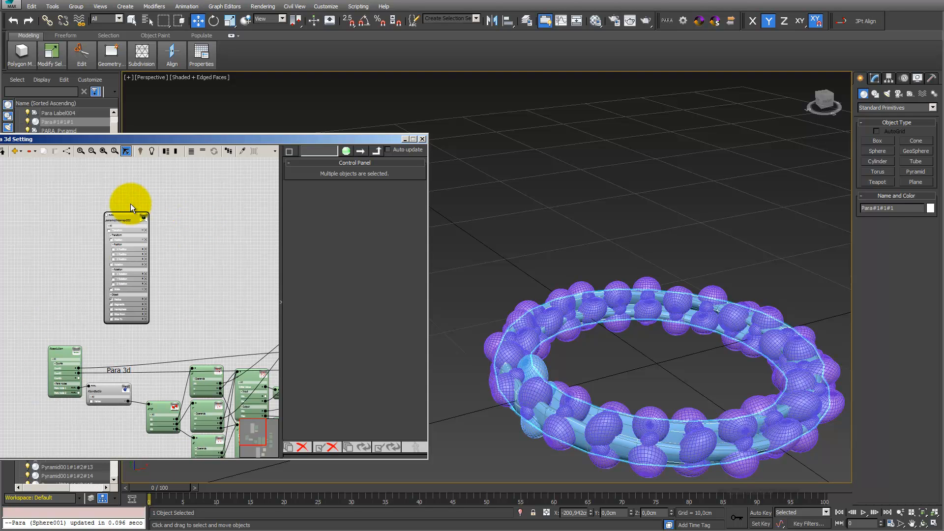
left_click_drag(129, 227, 90, 183)
middle_click_drag(137, 257, 117, 227)
scroll(118, 231, "down", 1)
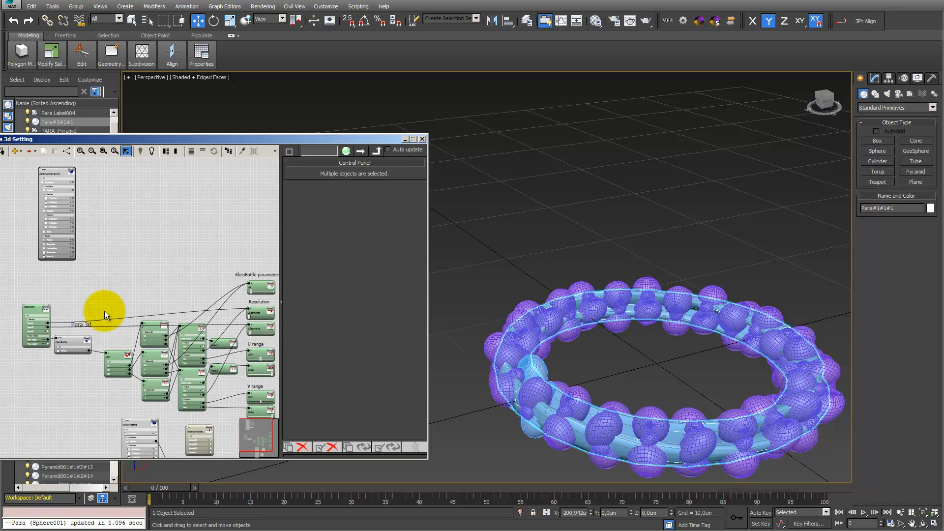
- Collapse the KleinBottle node's controllers and examine the direct connections between the node and its custom parameters
left_click(73, 339)
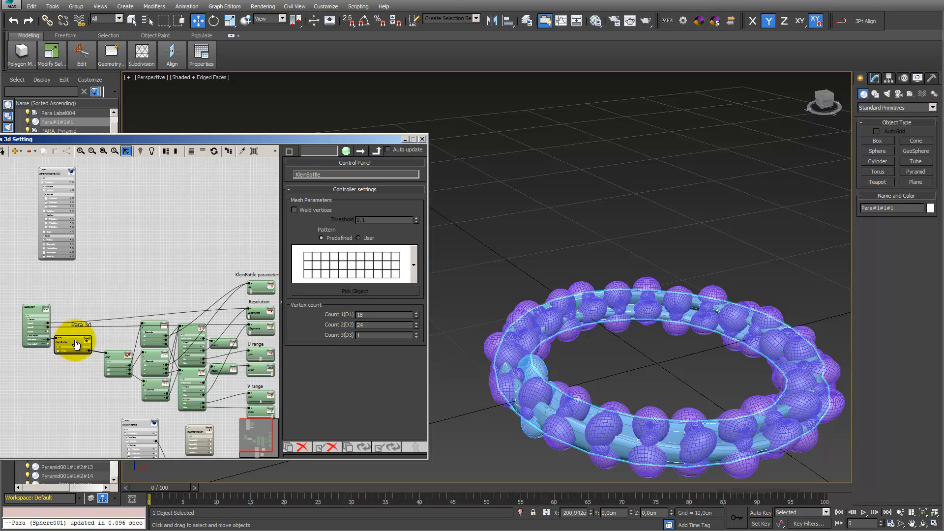
left_click(176, 152)
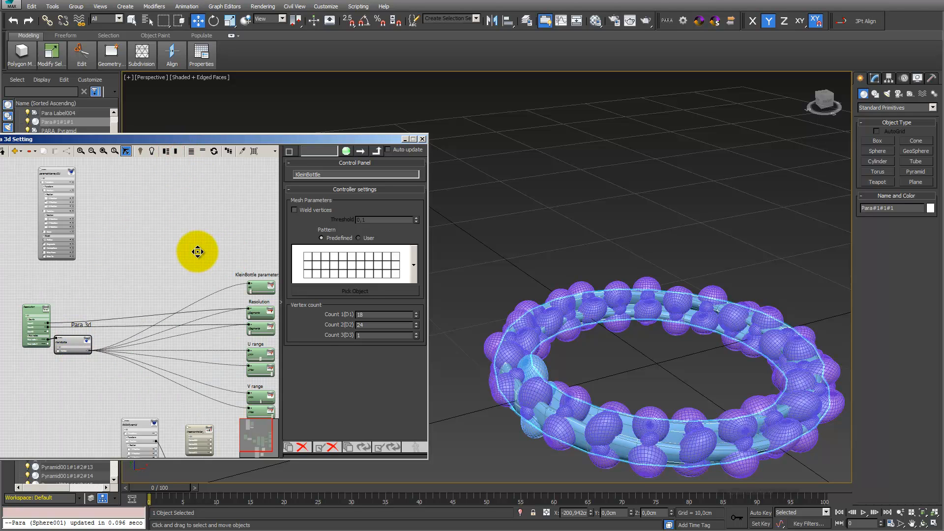
scroll(192, 248, "down", 2)
middle_click_drag(177, 236, 184, 219)
scroll(186, 210, "up", 3)
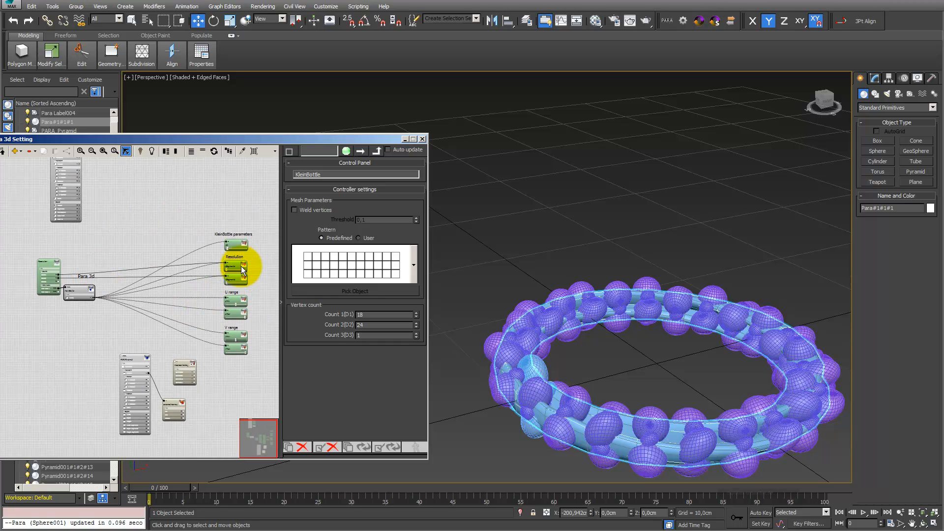
left_click(231, 242)
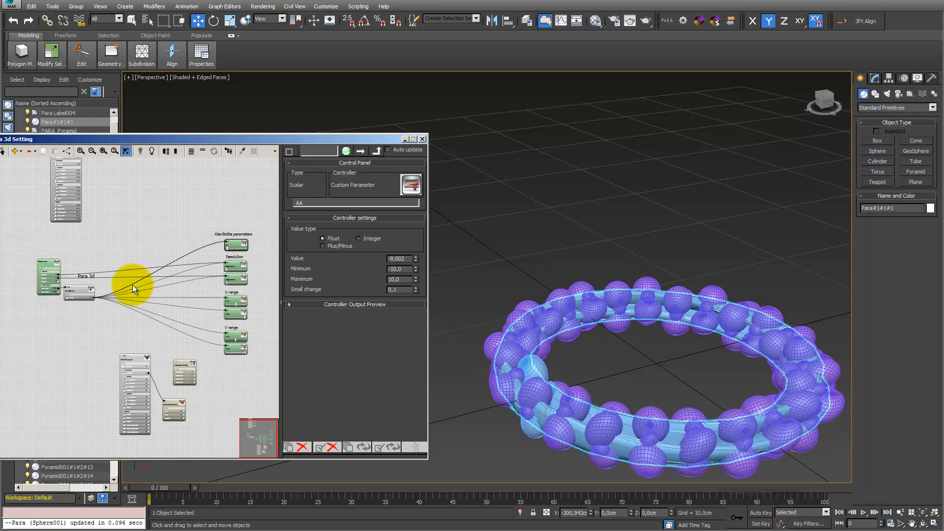
left_click(78, 287)
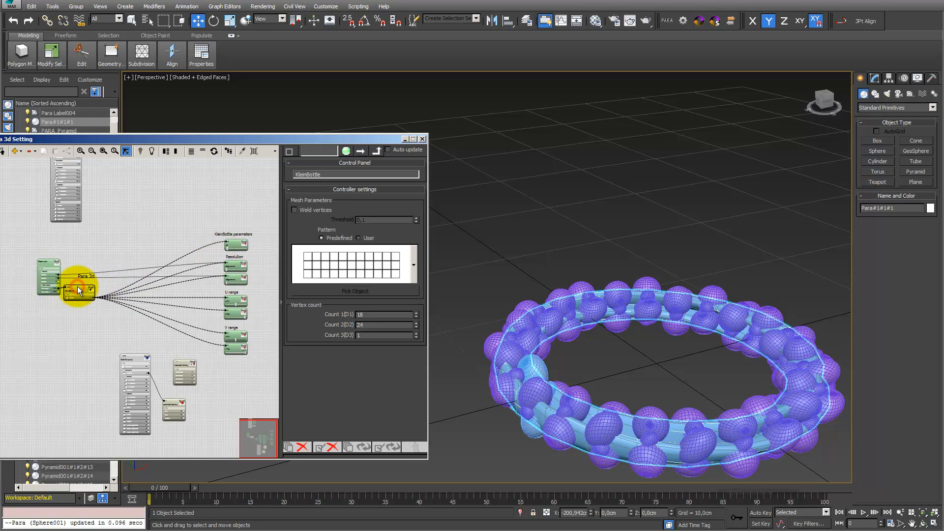
scroll(83, 266, "up", 3)
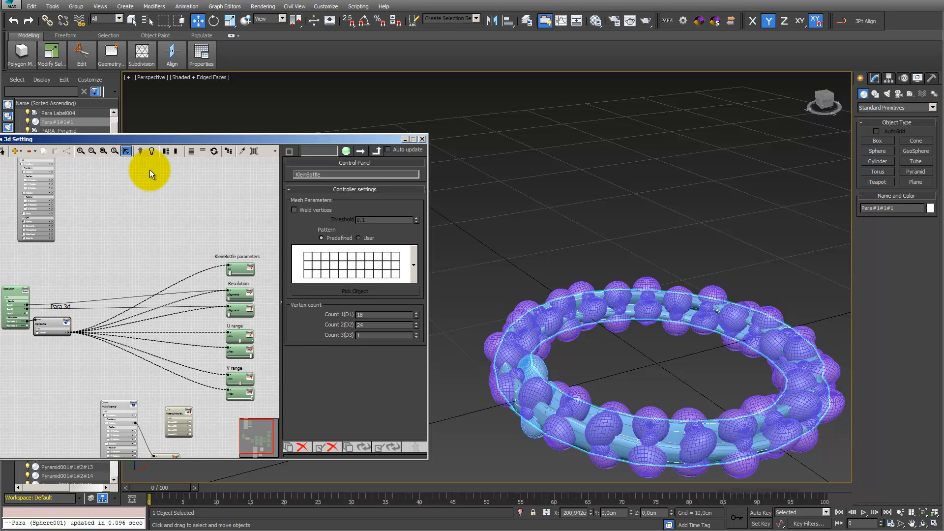
- Expand the collapsed controllers of the KleinBottle node and of the parametric array node
left_click(169, 153)
middle_click_drag(101, 249, 109, 317)
scroll(81, 251, "down", 1)
left_click(59, 235)
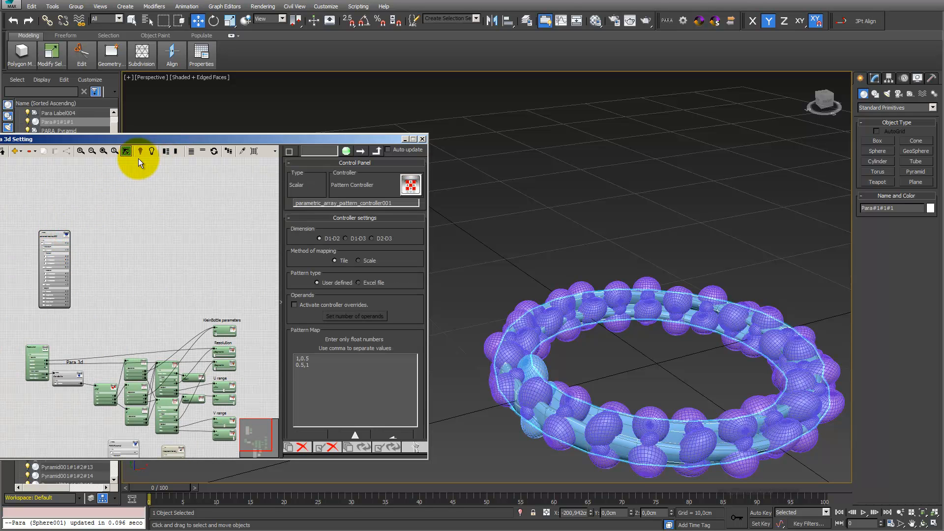
left_click(166, 153)
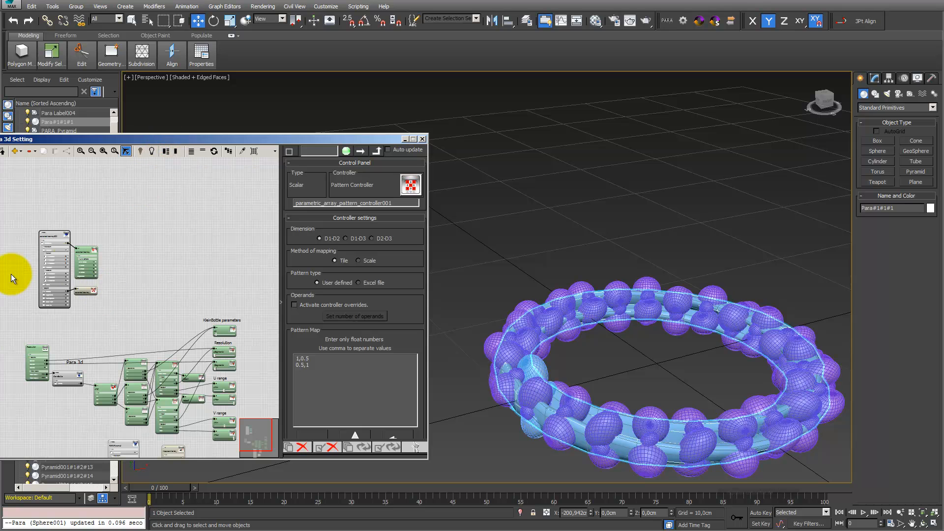
scroll(114, 199, "up", 2)
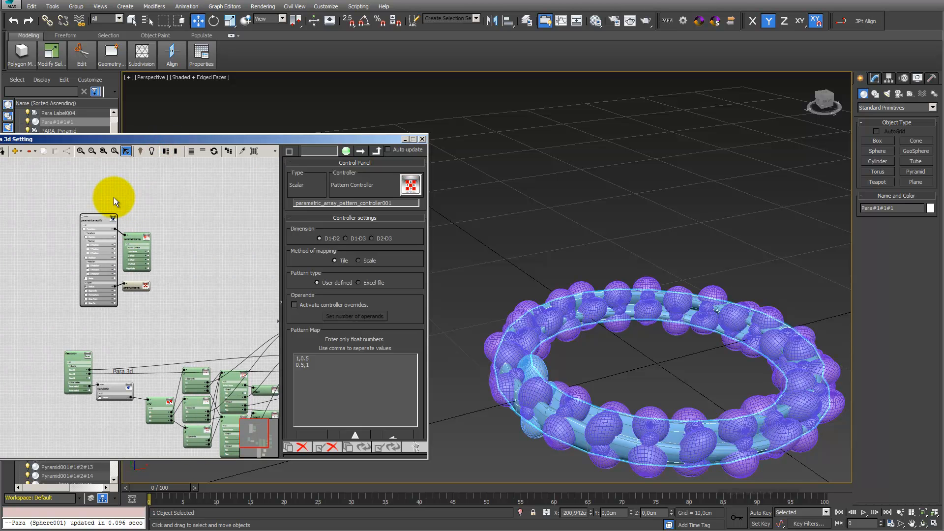
- Collapse the parametric array's two controllers directly from the array node
left_click(71, 188)
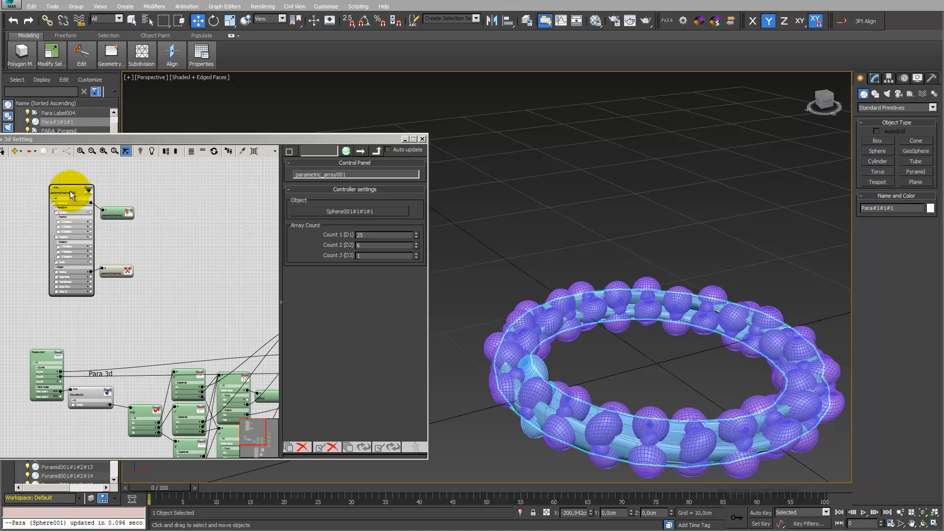
left_click(70, 191)
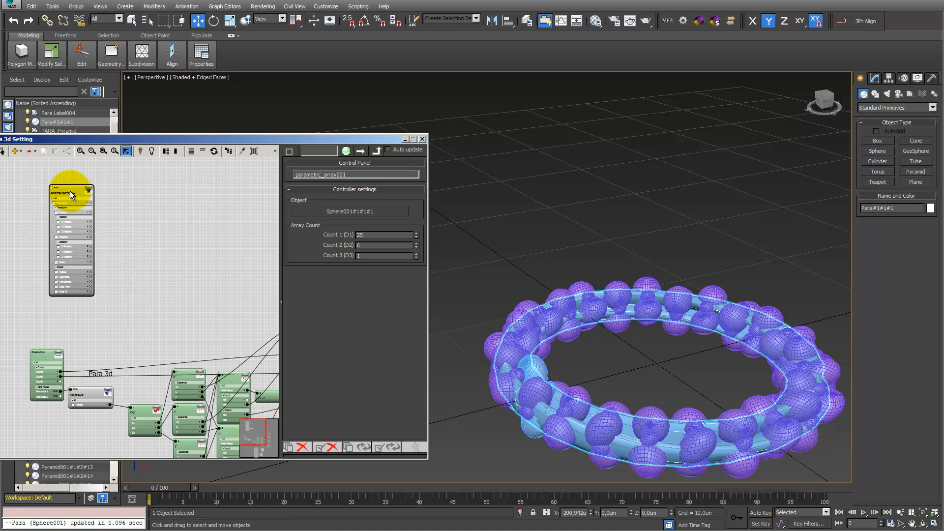
- Expand the parametric array node's two controllers and hide the array node's unused channels
left_click(70, 190)
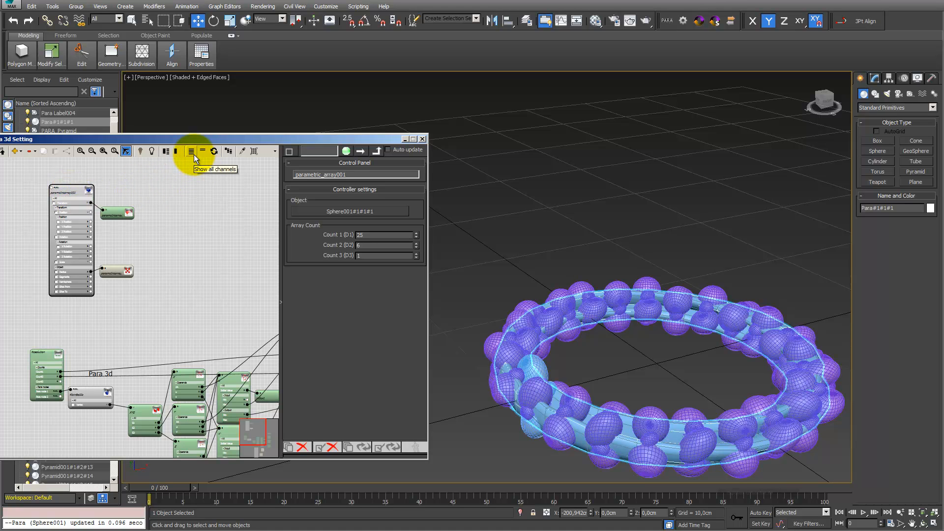
scroll(126, 190, "up", 2)
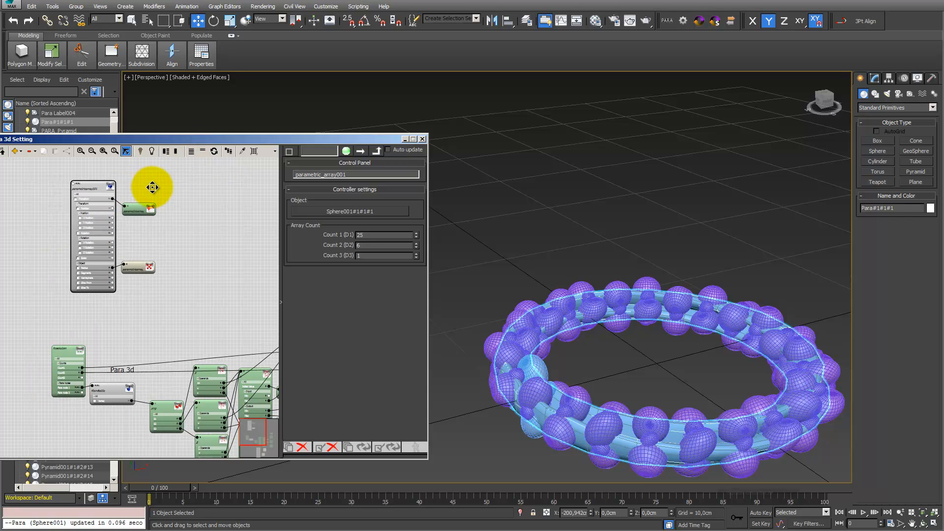
left_click(94, 191)
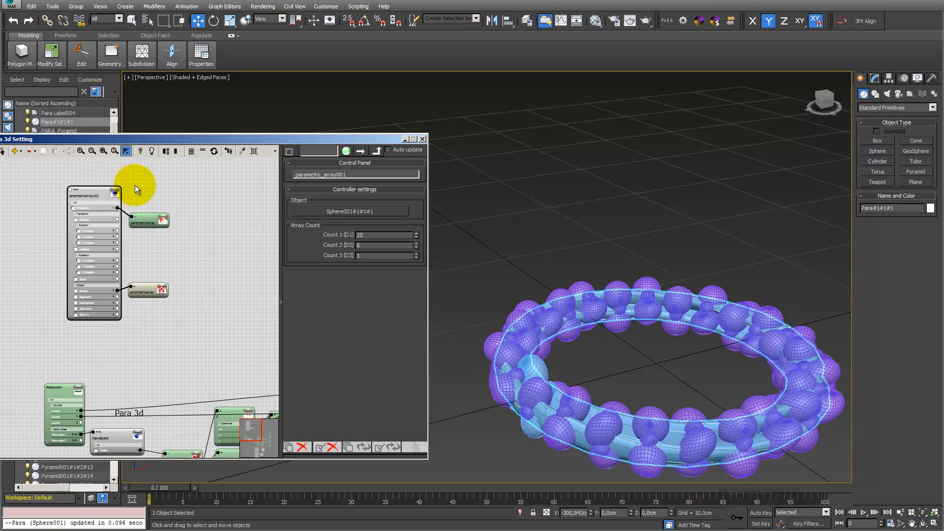
left_click(202, 152)
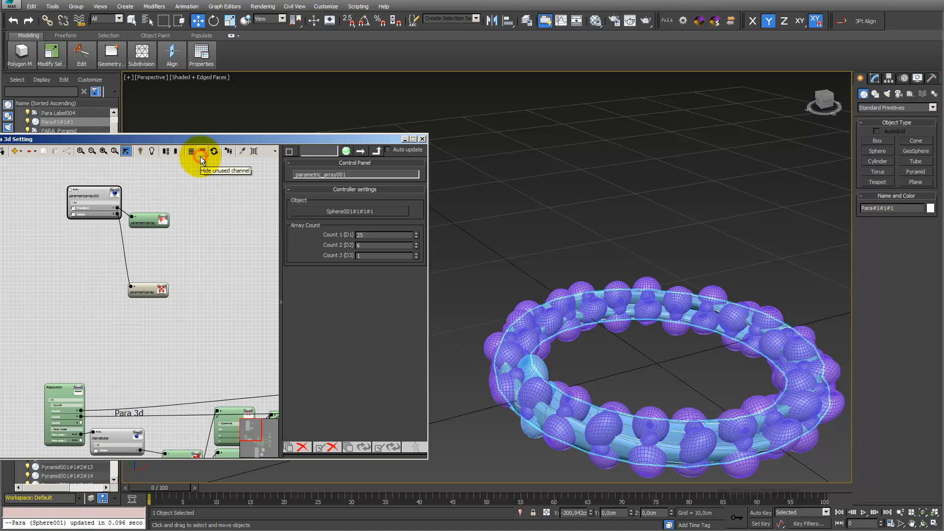
scroll(141, 193, "up", 1)
scroll(141, 193, "up", 1)
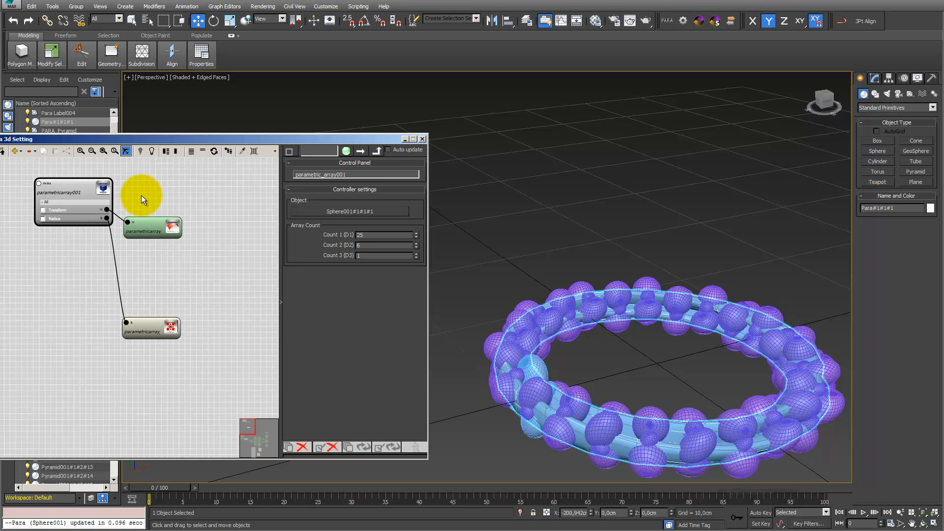
- Toggle the surface controller node between all channels and used channels only, leaving all its channels shown
left_click(155, 229)
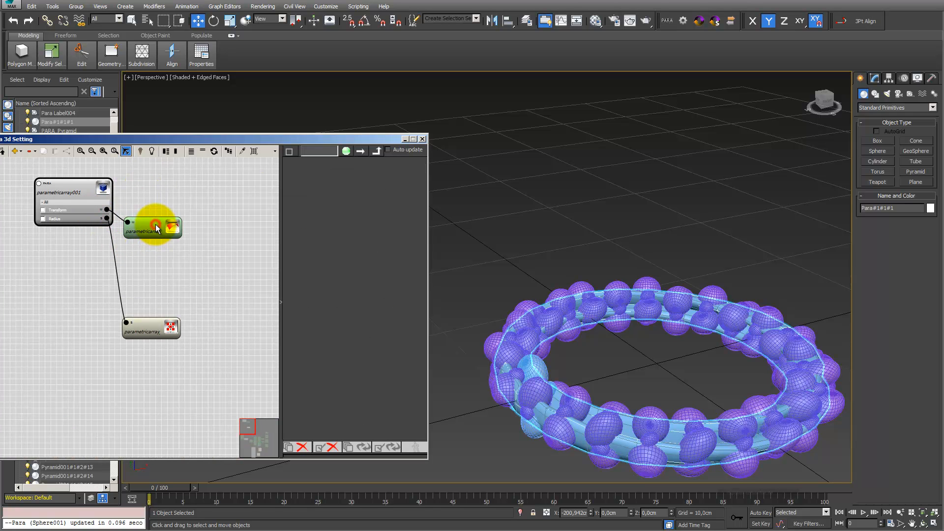
left_click(192, 153)
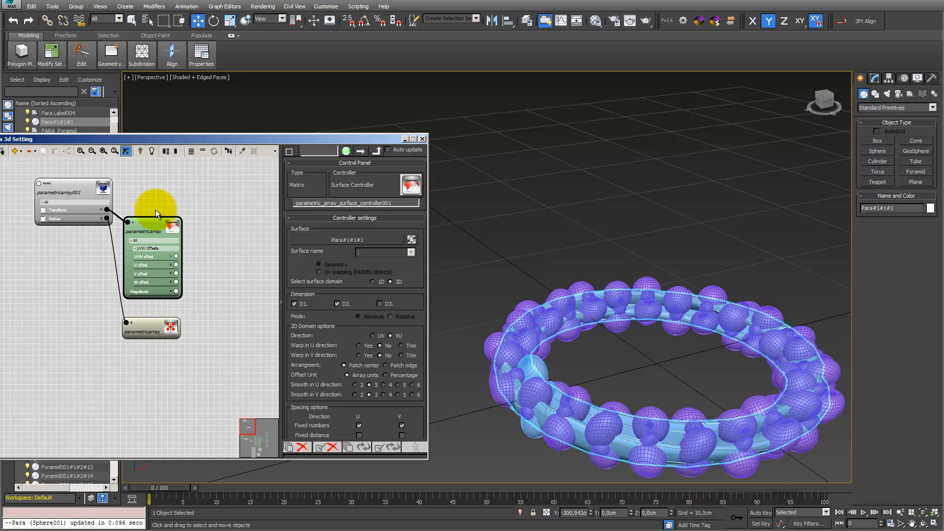
left_click(198, 152)
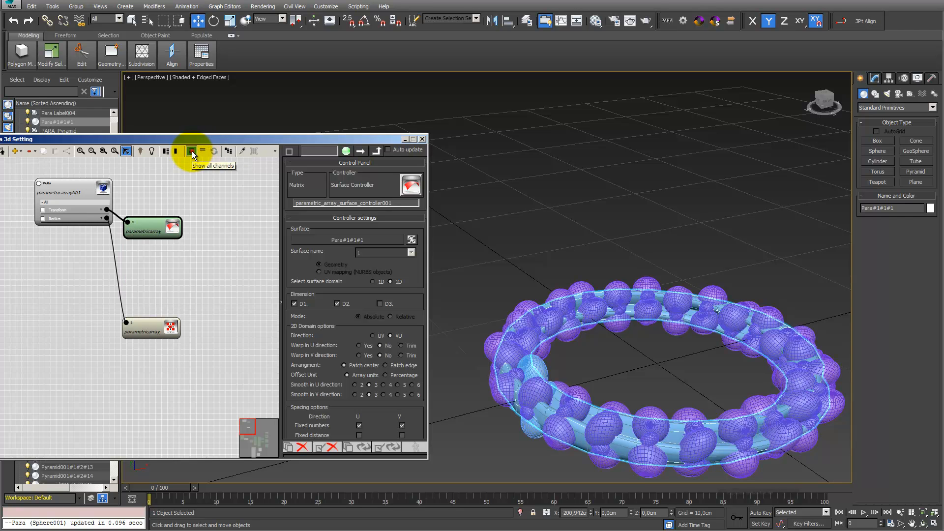
left_click(191, 152)
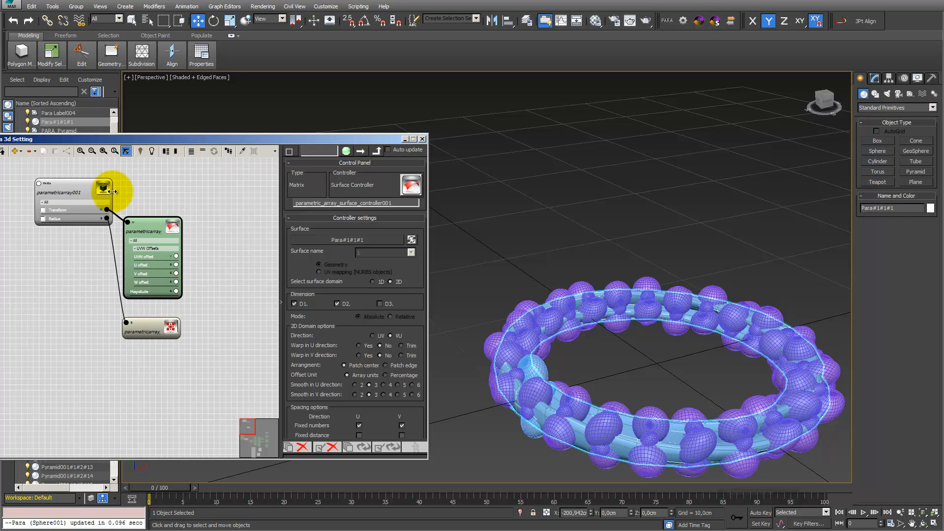
- Spread the array's surface and pattern controller nodes apart, and auto-arrange them together with the array node
left_click(140, 194)
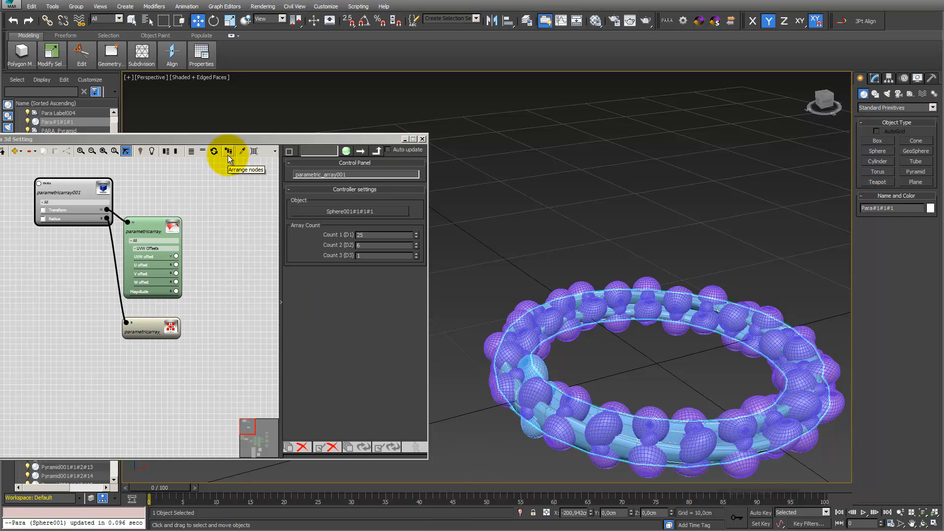
scroll(201, 266, "down", 3)
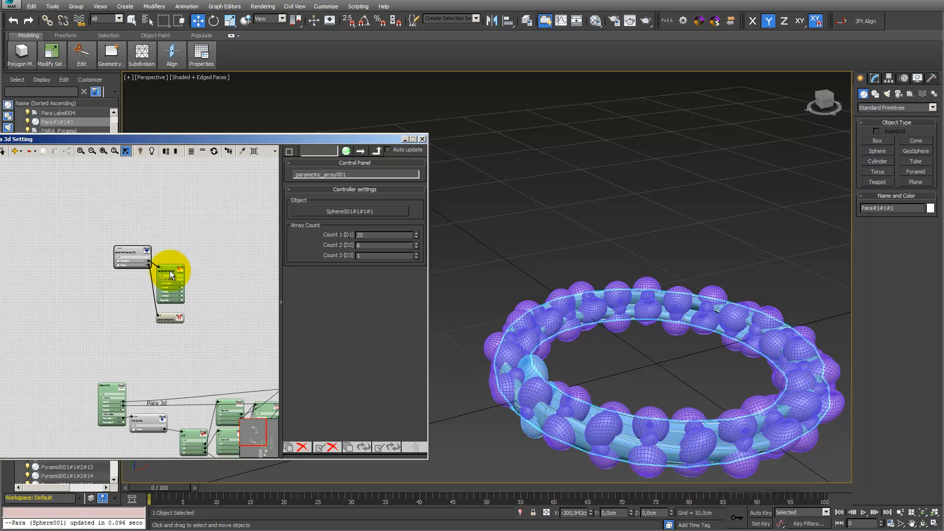
left_click_drag(170, 270, 224, 191)
left_click(181, 317)
left_click_drag(165, 318, 199, 305)
left_click_drag(267, 341, 91, 161)
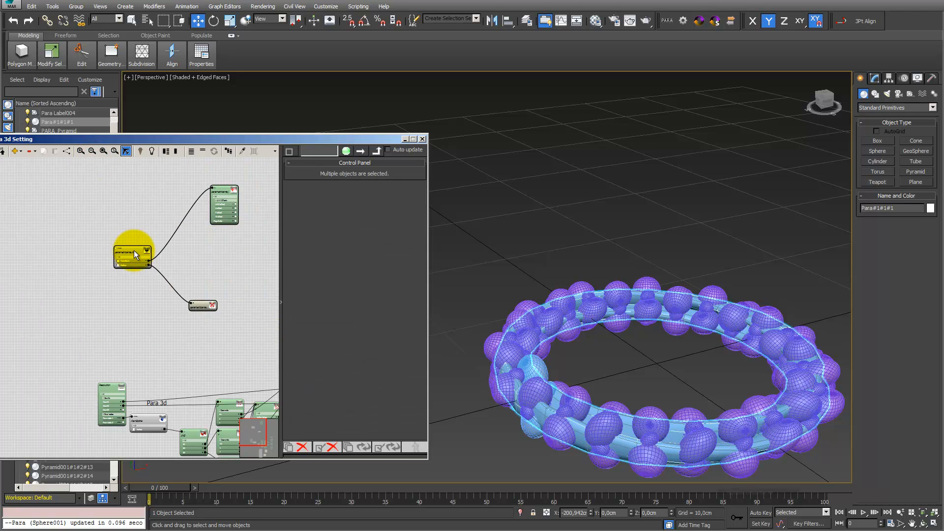
left_click(227, 152)
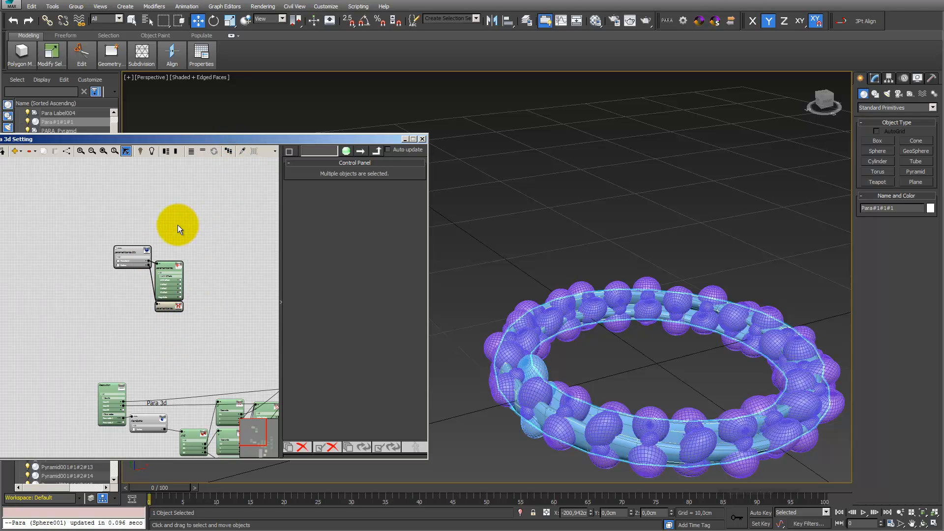
- Pull the surface controller node away from the array node again, and rearrange all three nodes with the Arrange command
scroll(178, 224, "up", 2)
left_click(167, 254)
left_click_drag(164, 281, 187, 196)
left_click_drag(243, 381, 181, 280)
left_click_drag(206, 337, 87, 183)
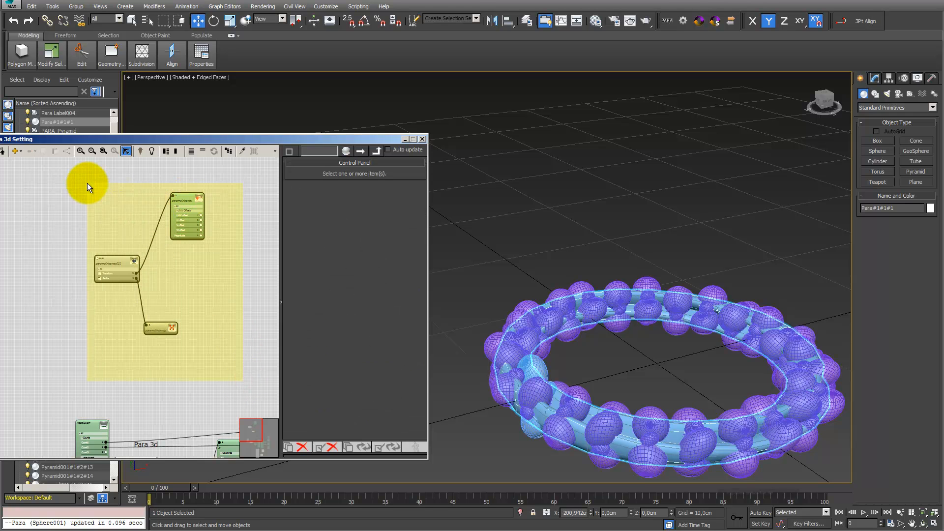
right_click(111, 261)
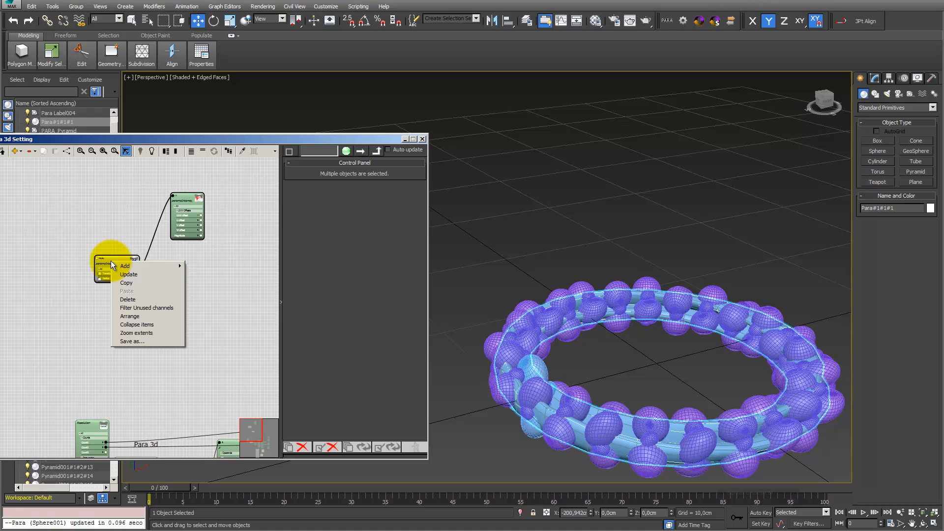
left_click(136, 317)
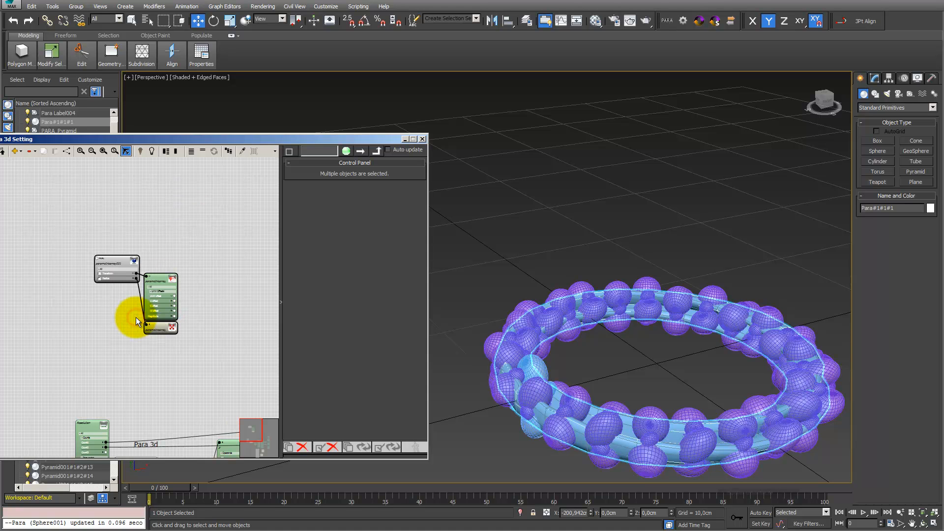
left_click(368, 421)
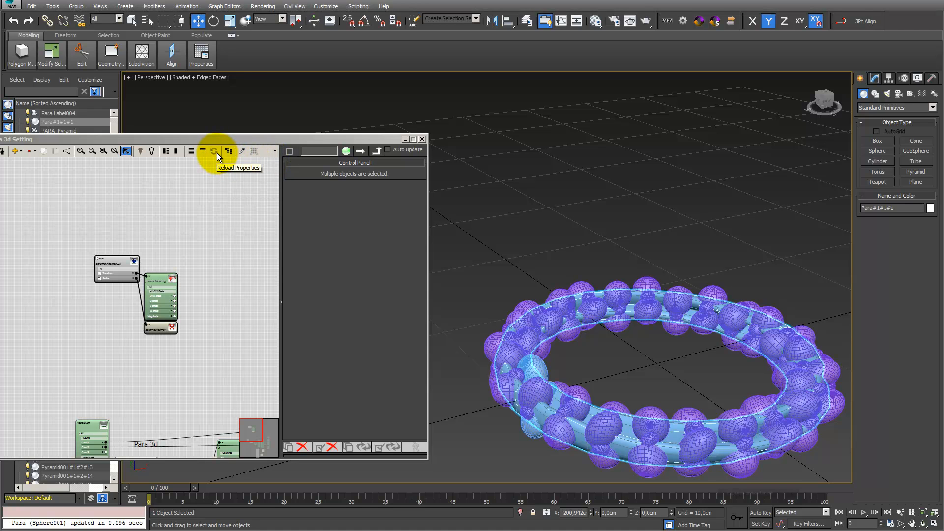
- Move the Para 3d Setting window fully into view and show all channels of the parametric array node
left_click_drag(231, 141, 263, 125)
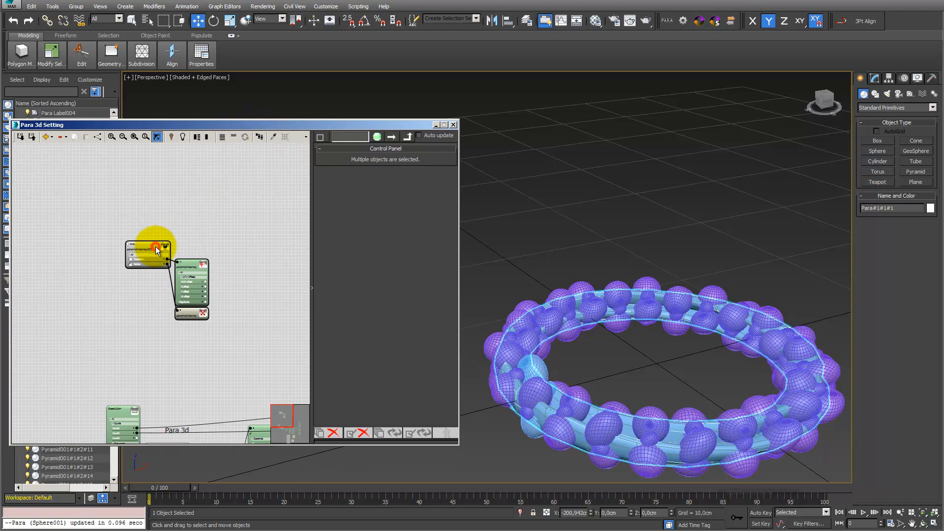
left_click(222, 137)
middle_click_drag(200, 218, 174, 197)
left_click(134, 212)
scroll(175, 197, "up", 2)
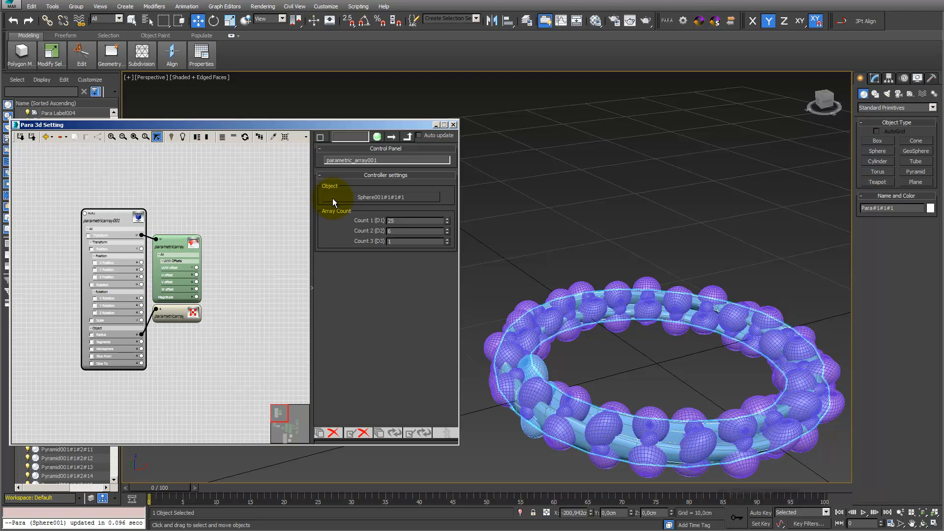
- Create a box behind the ring, about 2.5 cm long, 2.6 cm wide and 1.4 cm high
left_click(346, 196)
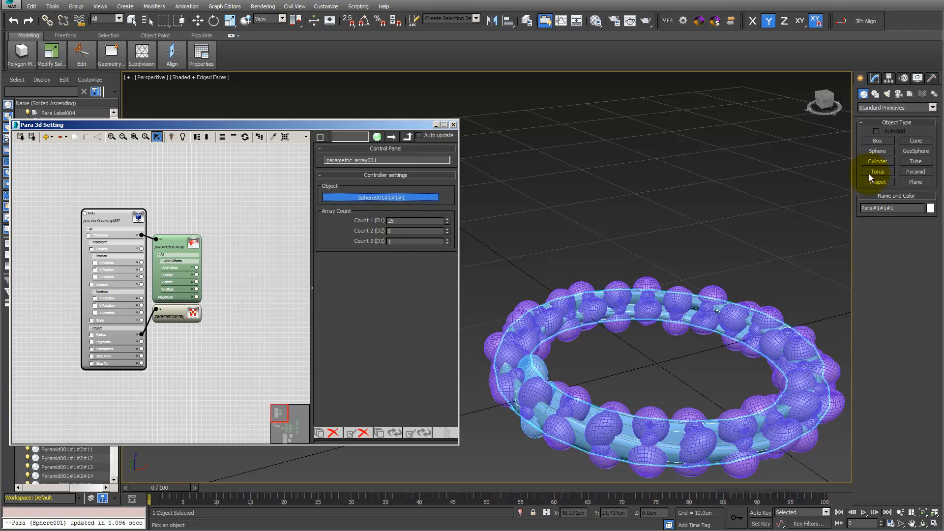
left_click(878, 141)
left_click_drag(666, 200, 666, 203)
left_click(661, 199)
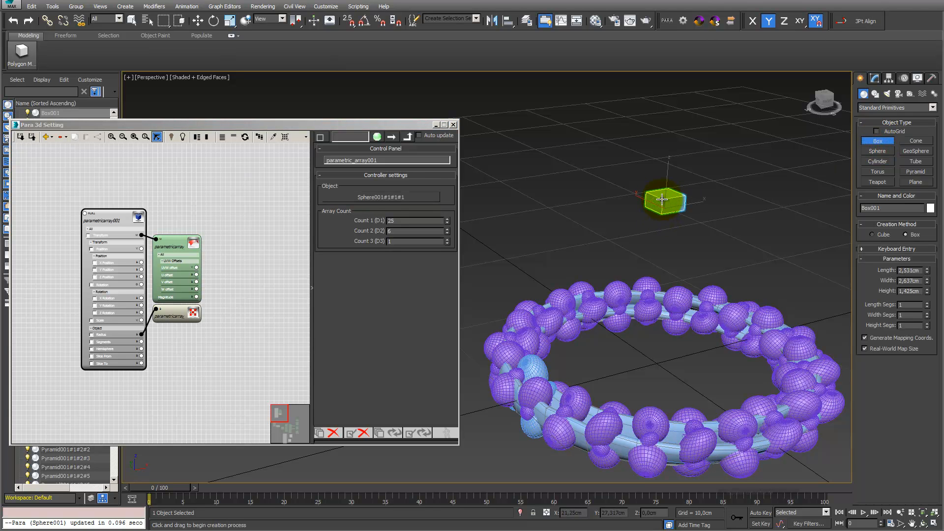
- Replace the parametric array's object with Box001, accepting the loss of incompatible transformations and discarding the previous array members
left_click(425, 197)
left_click(664, 200)
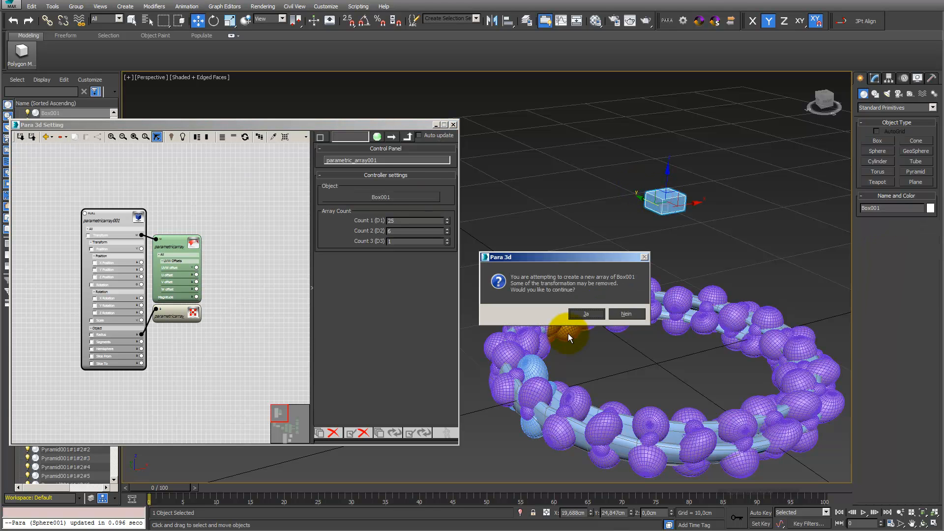
left_click_drag(591, 256, 556, 253)
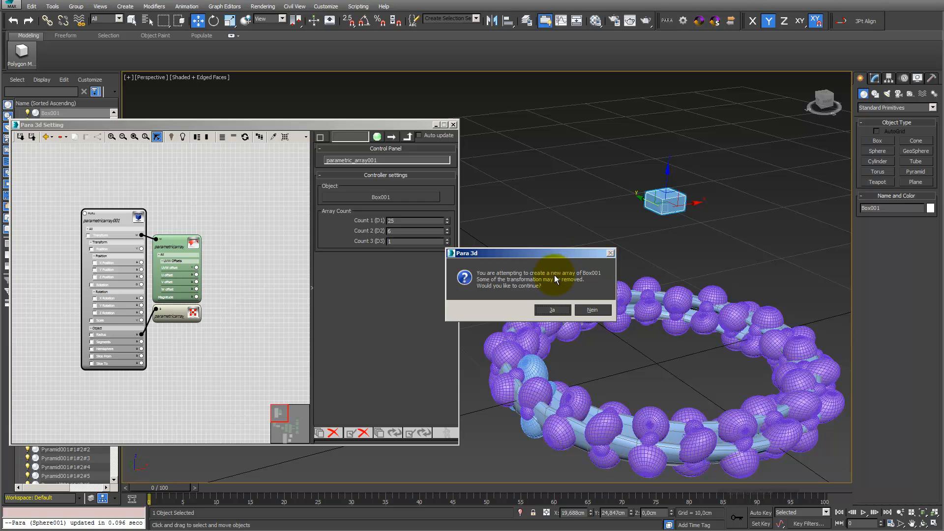
left_click(553, 310)
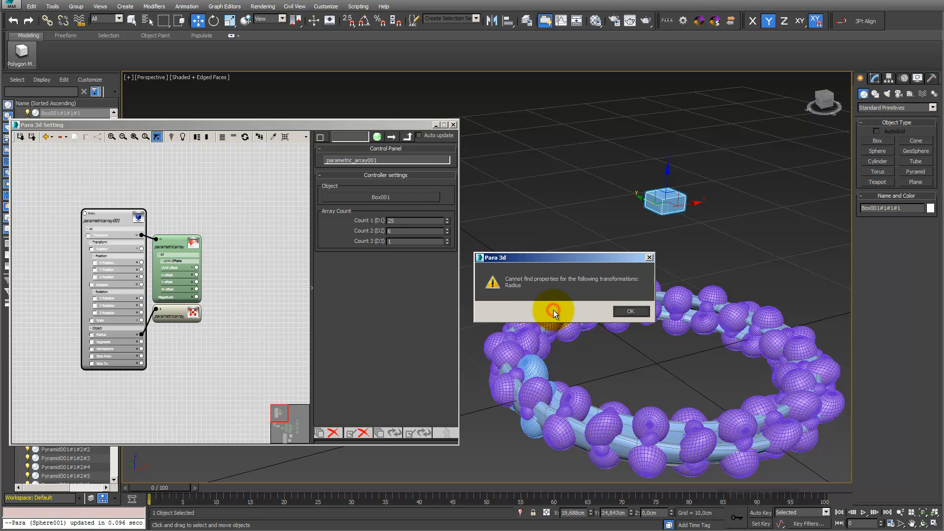
left_click(631, 313)
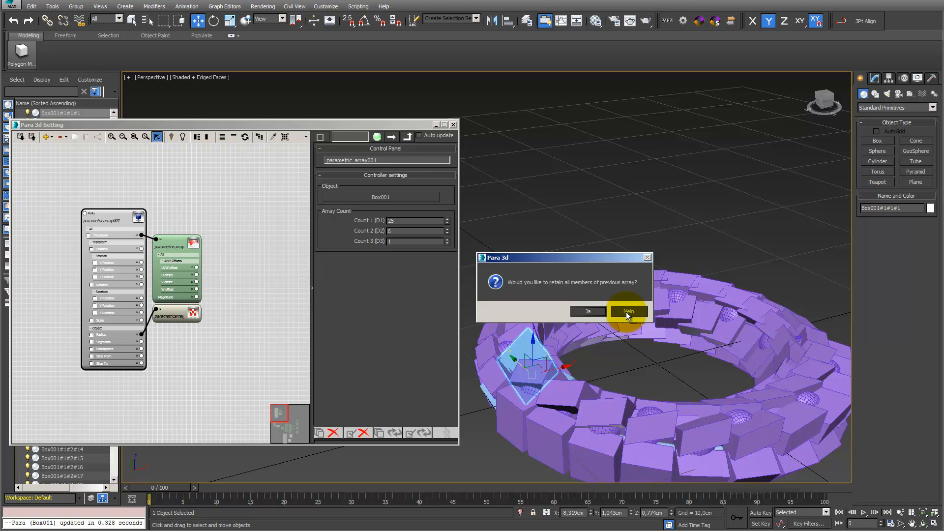
left_click(626, 312)
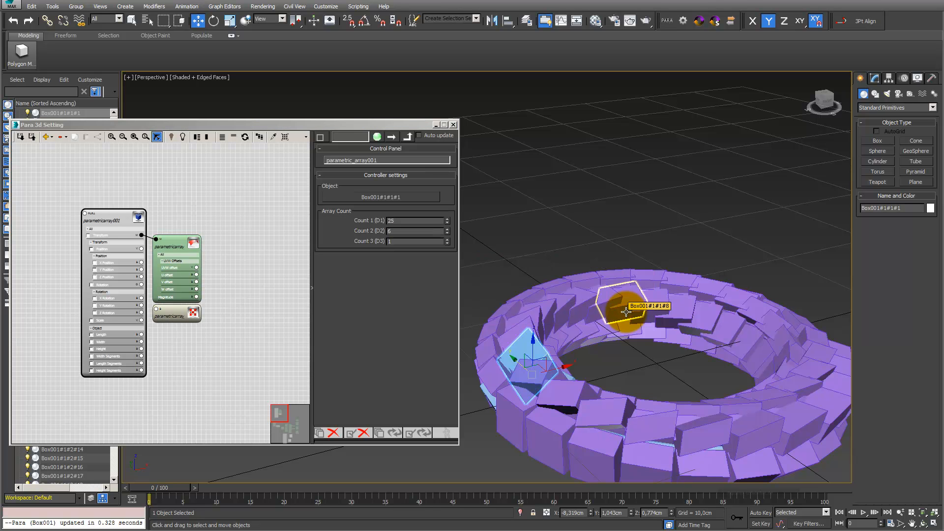
- Create a sphere with a radius of about 1.5 cm behind the ring of boxes
left_click(877, 151)
left_click(661, 188)
left_click_drag(660, 188, 645, 192)
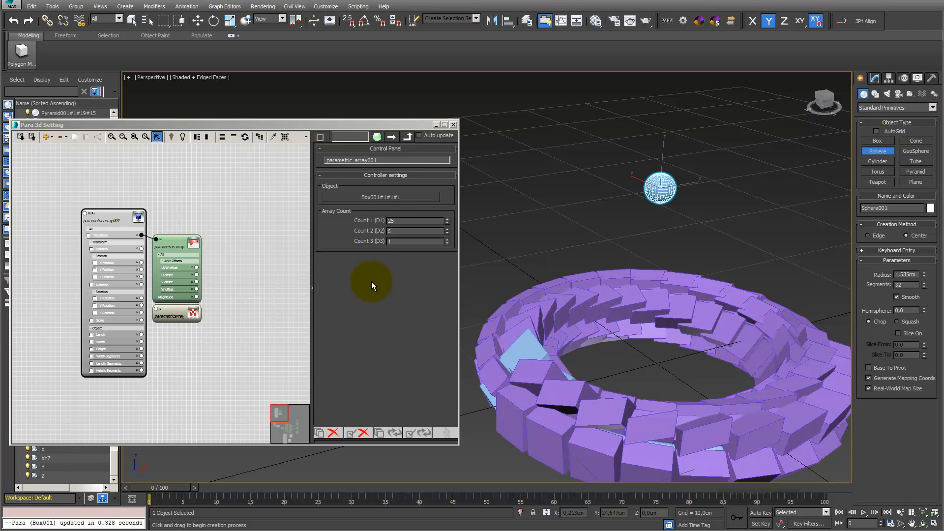
- Replace the parametric array's object with the new sphere and discard the box members of the previous array
left_click(400, 196)
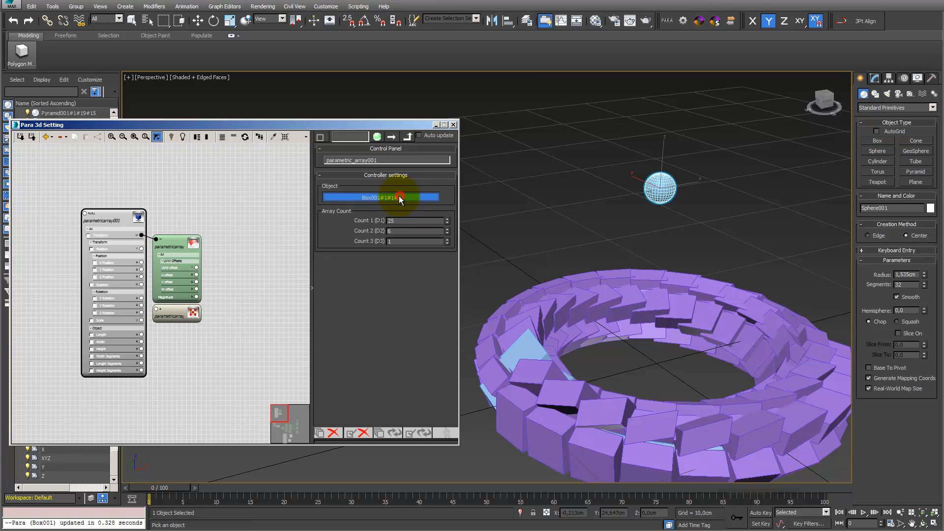
left_click(662, 192)
left_click(597, 311)
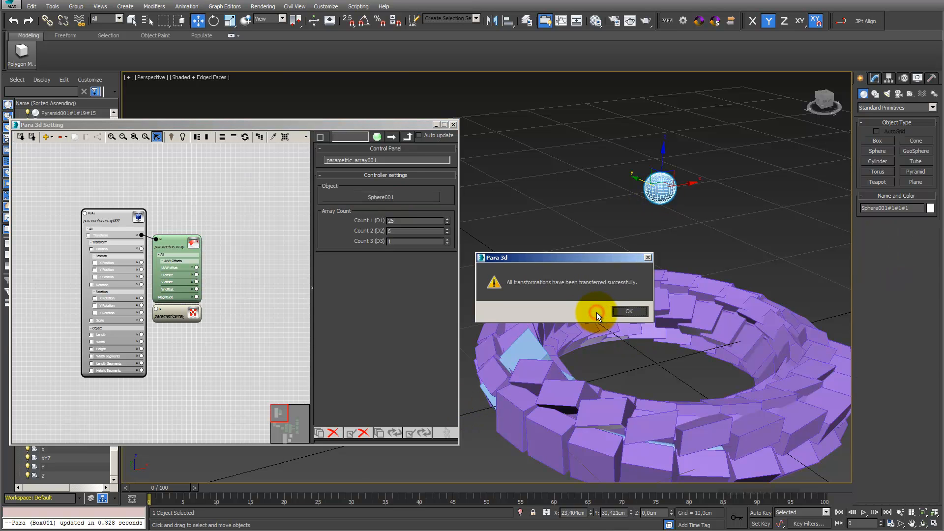
left_click(638, 311)
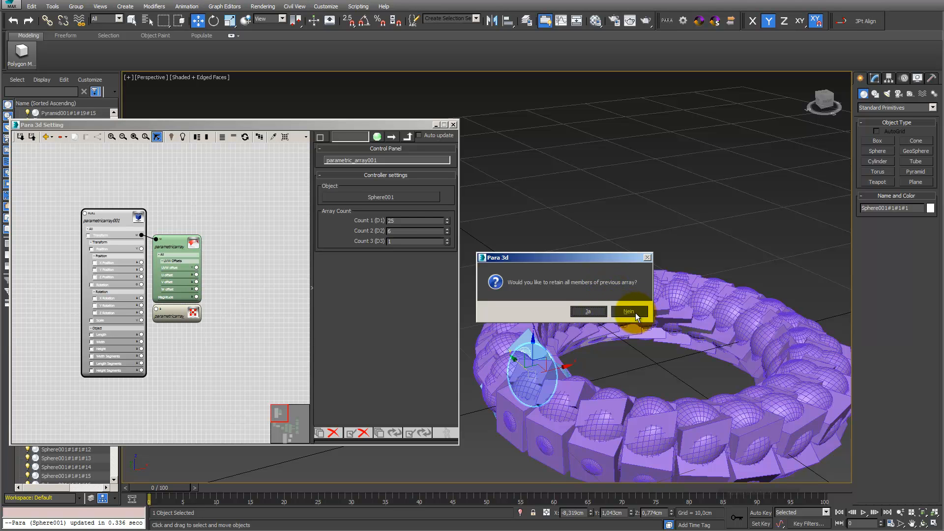
left_click(634, 312)
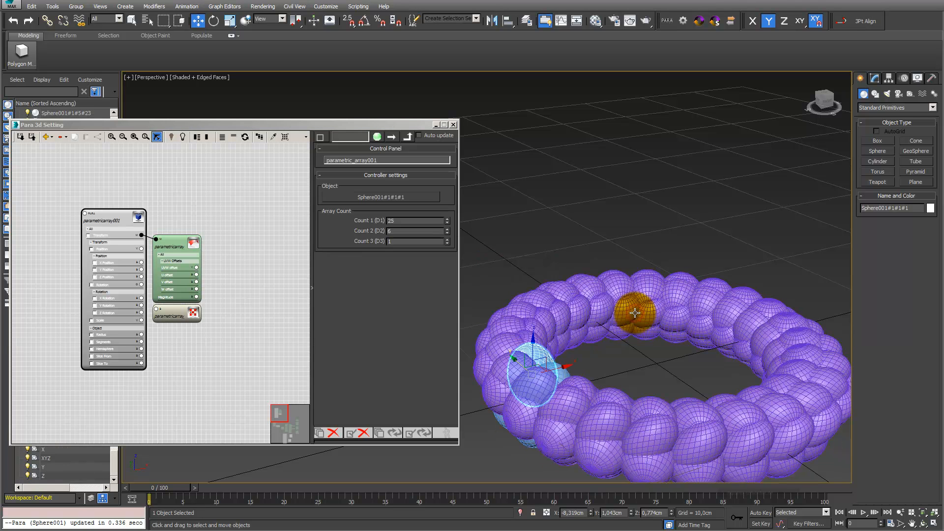
- Connect the pattern controller to the array's Radius channel and update it, returning to the array node's settings
left_click_drag(173, 314, 141, 335)
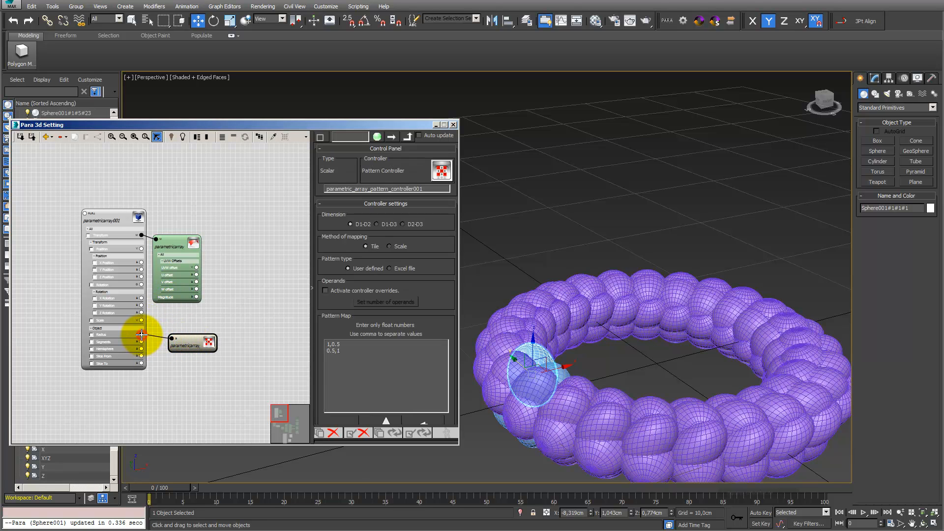
left_click(420, 432)
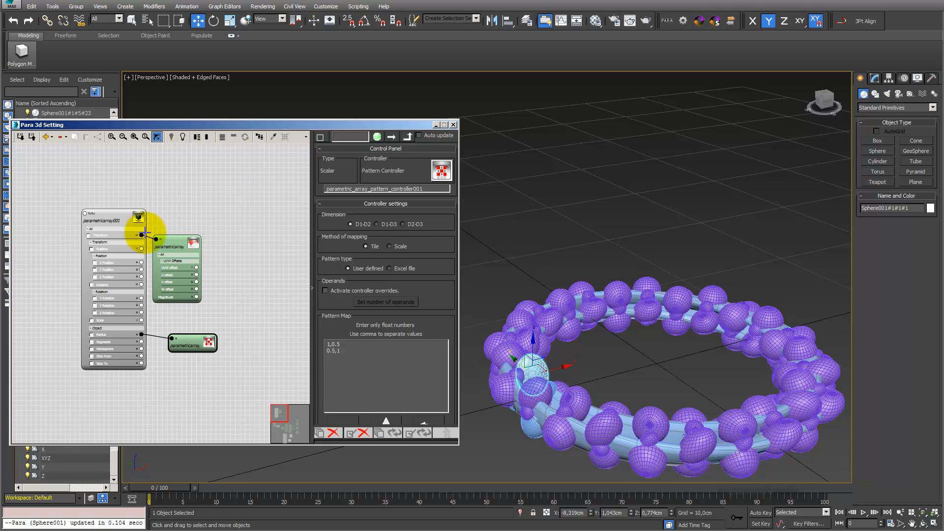
left_click(120, 218)
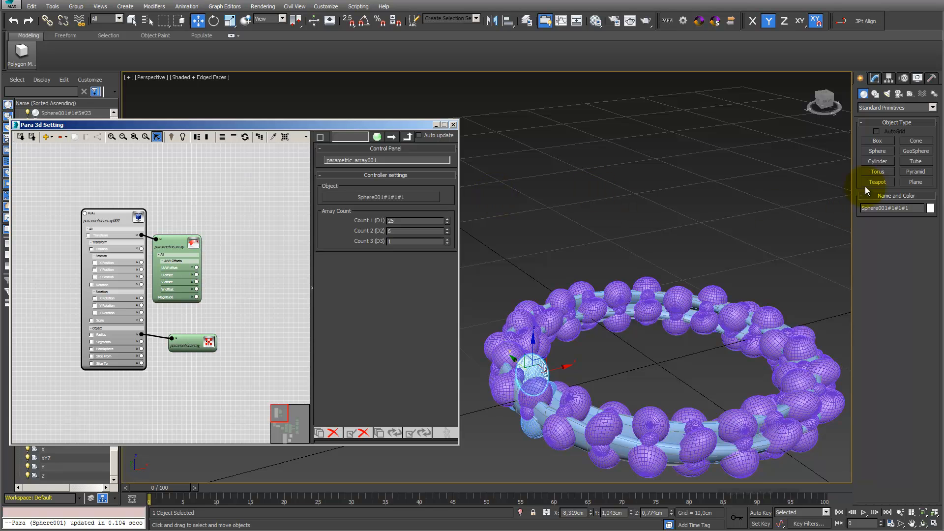
- Create a sphere with a radius of about 1.2 cm behind the ring and open its modifier settings
left_click(878, 151)
left_click_drag(664, 183, 667, 188)
left_click(874, 79)
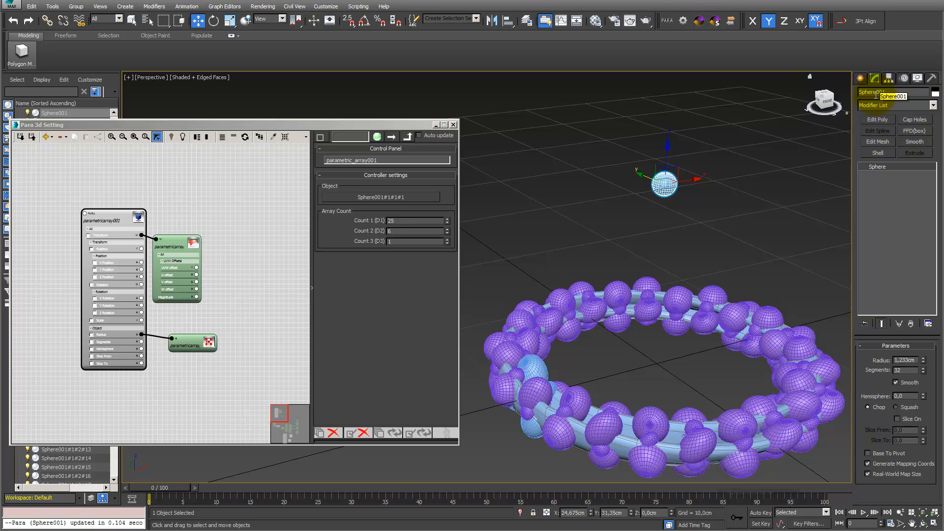
- Delete the spare sphere behind the ring and look through the array's sphere members in the scene object list
key("Delete")
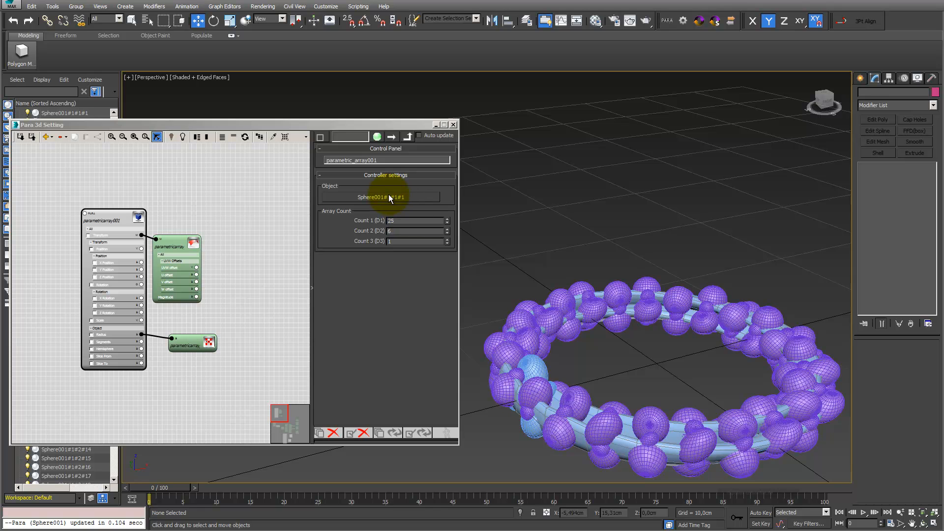
left_click_drag(341, 124, 533, 95)
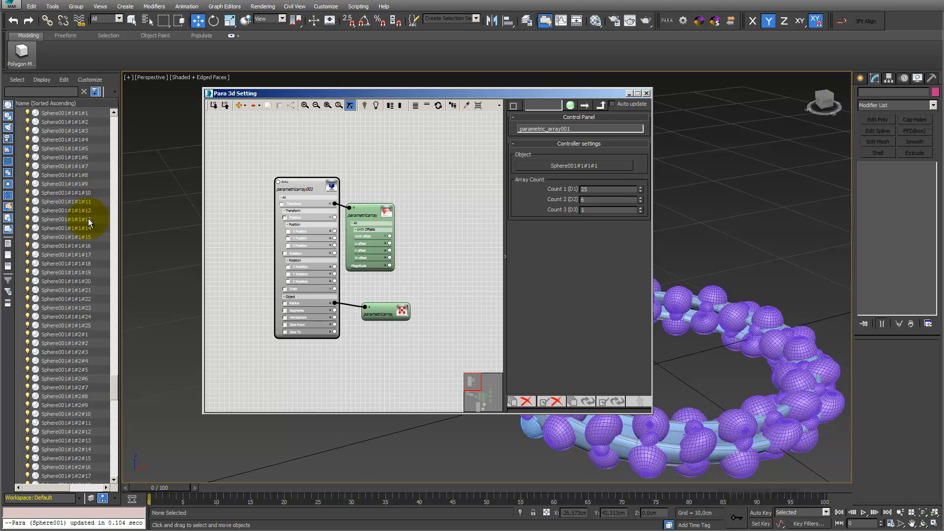
scroll(93, 256, "up", 4)
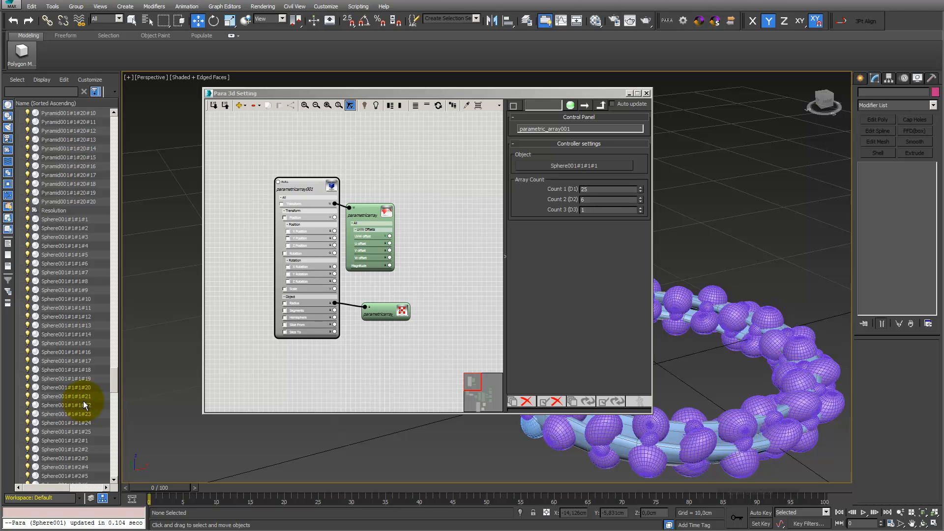
left_click_drag(116, 386, 119, 455)
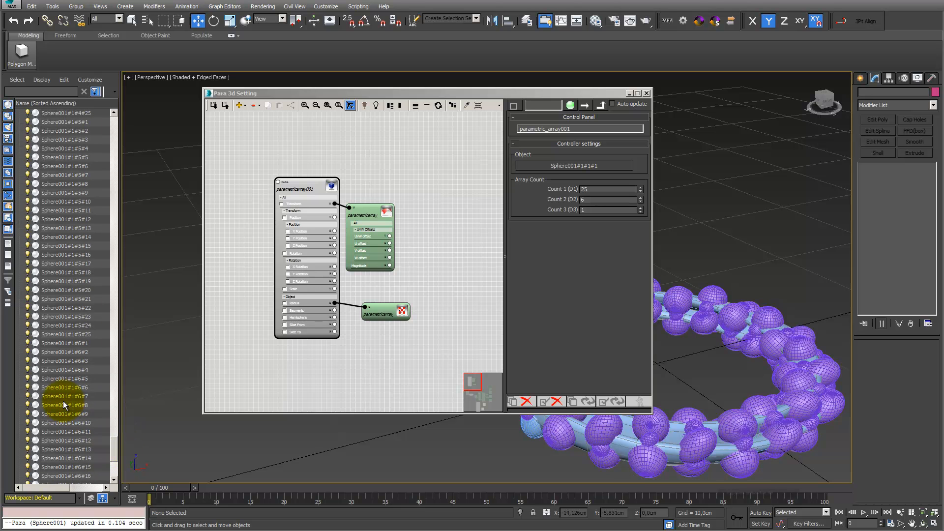
left_click(497, 104)
left_click_drag(502, 93, 372, 96)
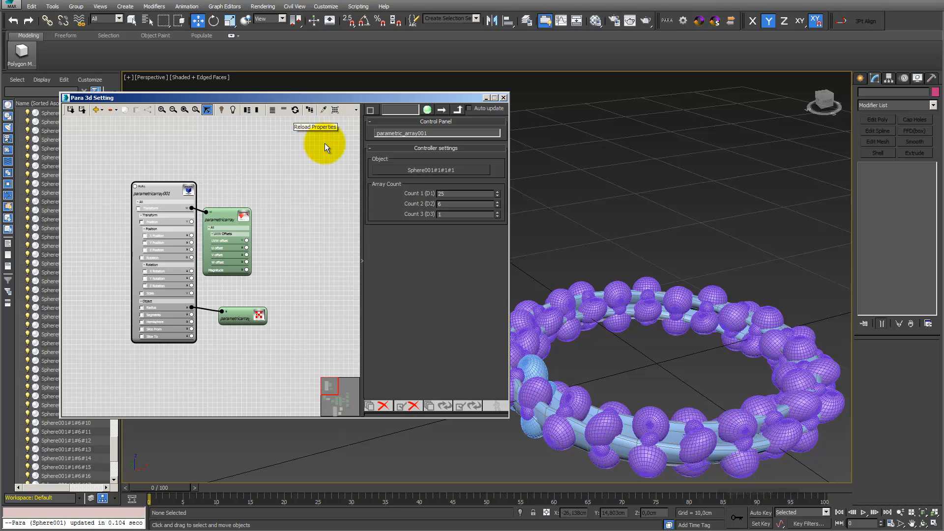
- Select the parametric array's source sphere through the array node's settings, and clear the selection
left_click(423, 170)
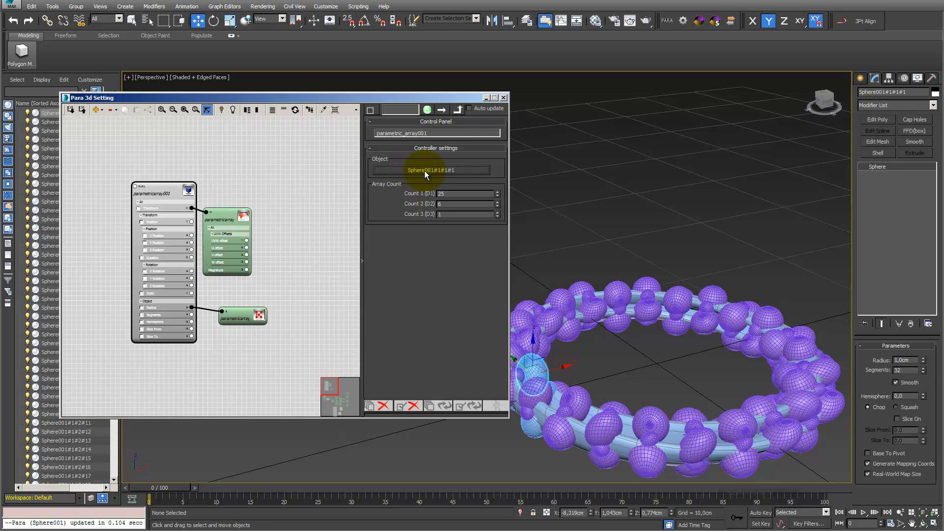
left_click_drag(459, 99, 429, 108)
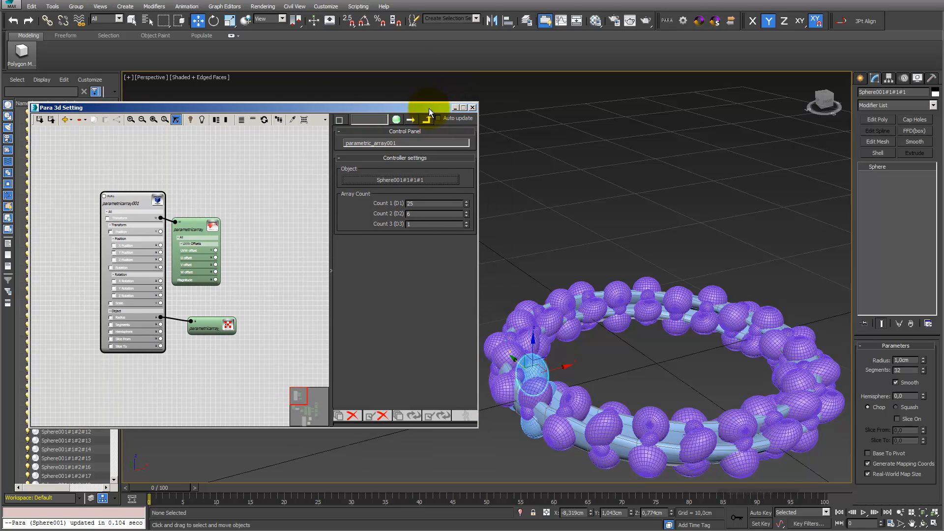
left_click(651, 243)
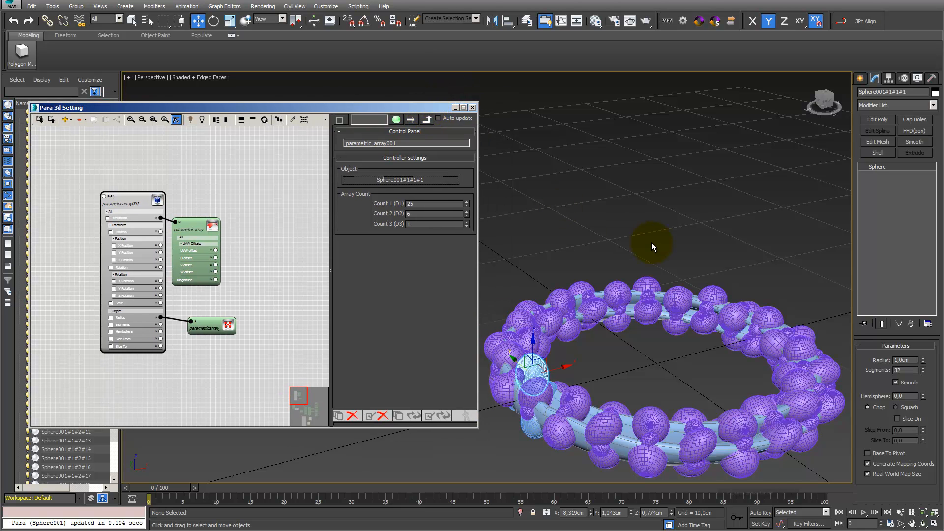
- Open the PARA_Pyramid array node's settings and bring the pyramid array into view in the viewport
mouse_move(303, 398)
left_mouse_down()
mouse_move(305, 416)
mouse_move(289, 411)
left_mouse_up()
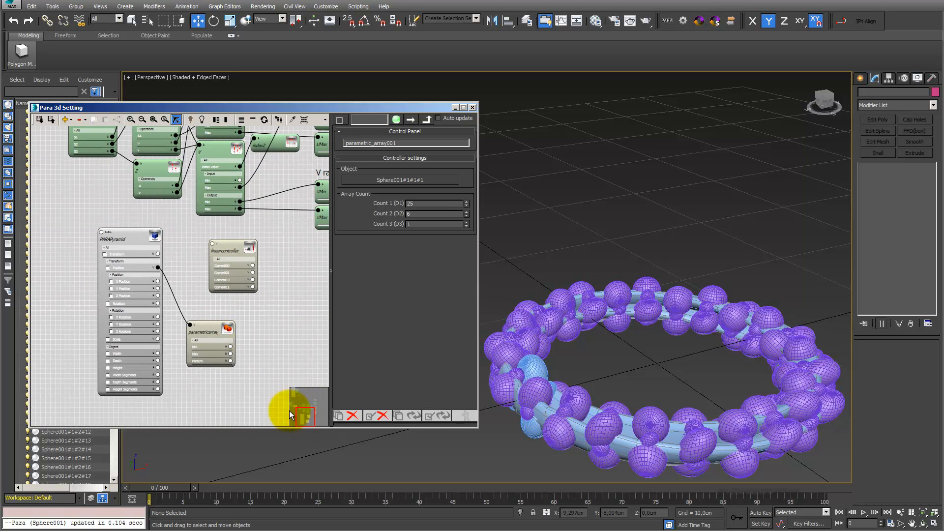
left_click(137, 239)
left_click(690, 228)
scroll(672, 217, "down", 6)
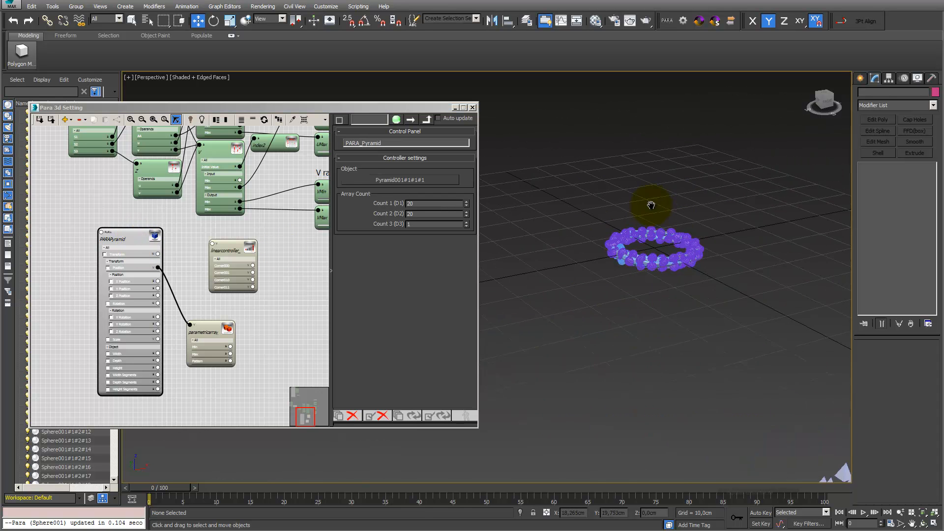
middle_click_drag(674, 217, 628, 196)
middle_click_drag(751, 267, 690, 182)
scroll(674, 173, "up", 3)
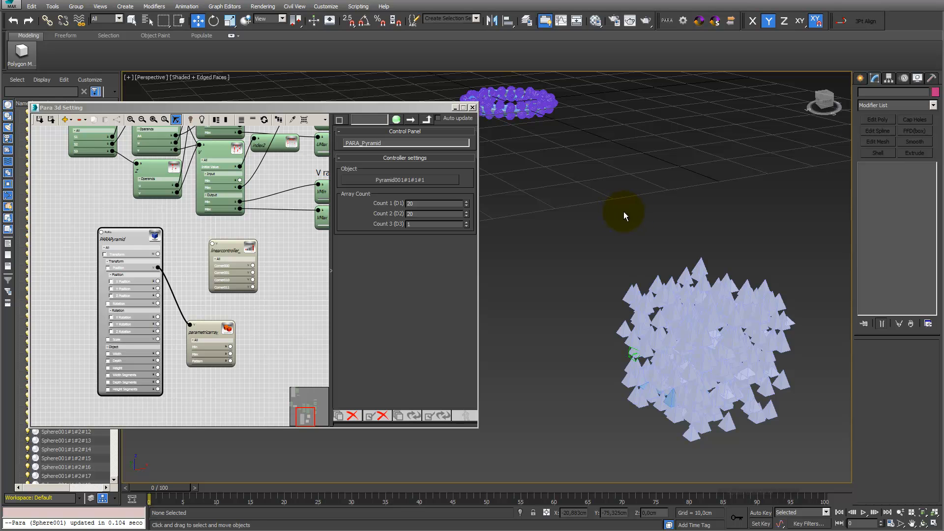
- Select the pyramid array's source object through its node and add a Bend modifier to it
left_click(411, 180)
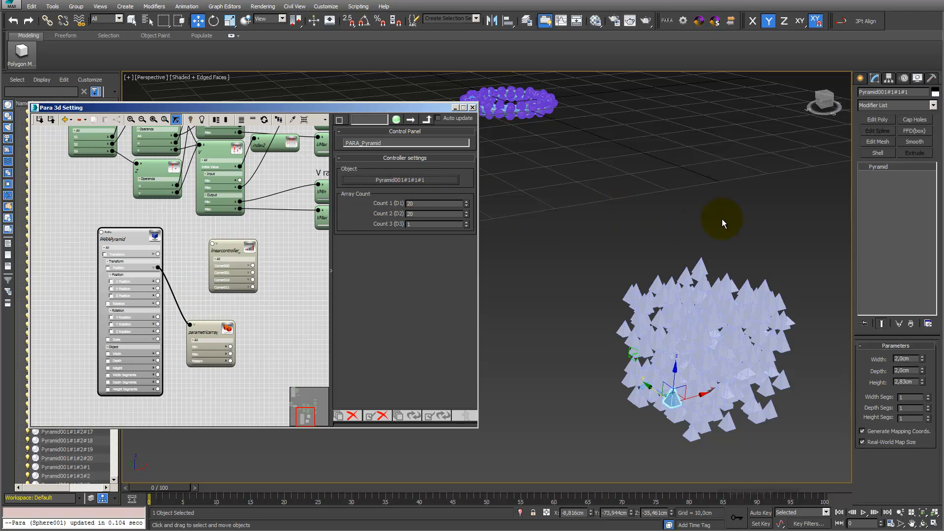
left_click(932, 106)
scroll(936, 128, "down", 3)
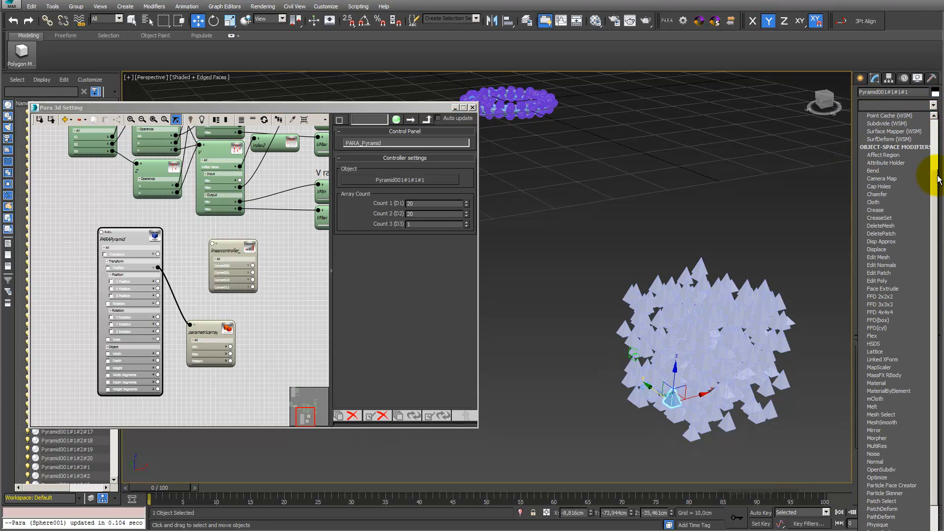
left_click(897, 170)
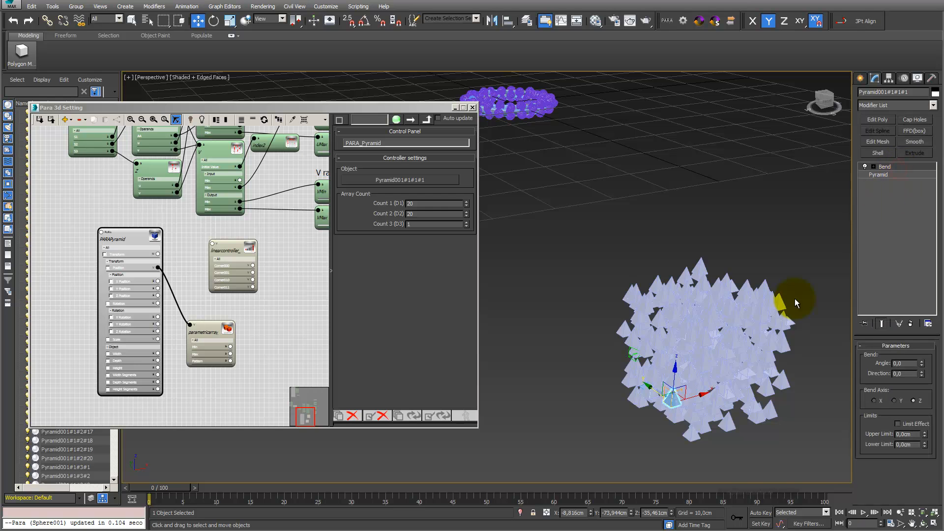
- Try out the Bend direction and angle on the source pyramid, and reset both to 0
scroll(676, 405, "up", 5)
scroll(675, 386, "down", 2)
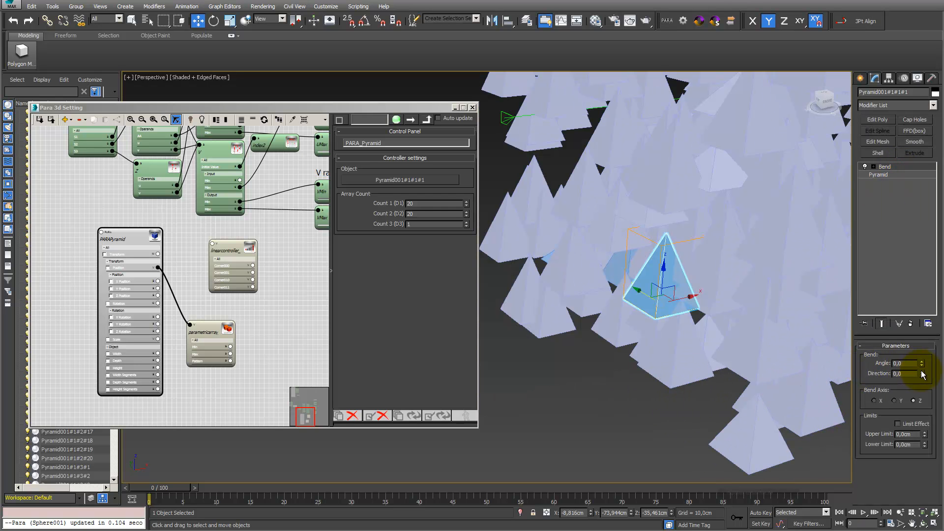
mouse_move(922, 375)
left_mouse_down()
mouse_move(927, 324)
mouse_move(931, 367)
mouse_move(908, 309)
mouse_move(912, 359)
left_mouse_up()
double_click(903, 374)
type("0")
double_click(902, 363)
type("0")
key("Return")
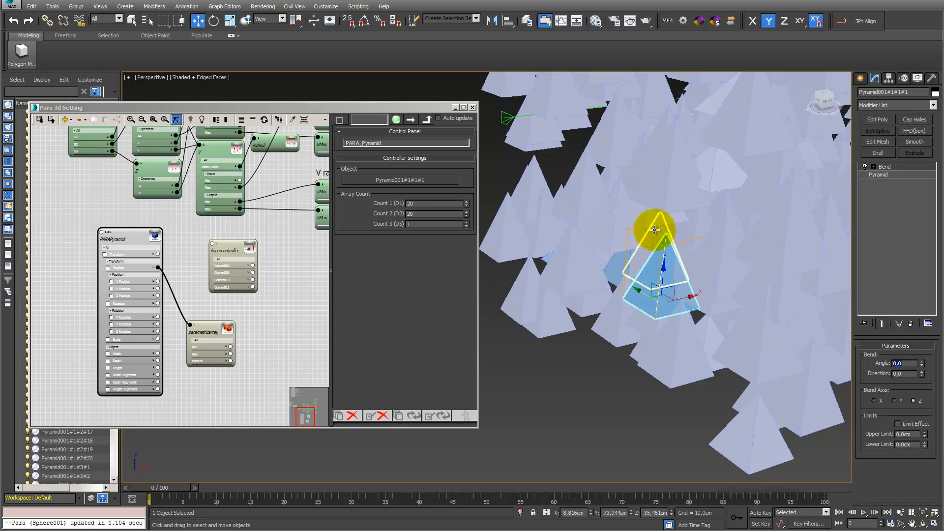
- Inspect the modifier stacks of two neighbouring array pyramids and compare them with the source pyramid's
left_click(540, 194)
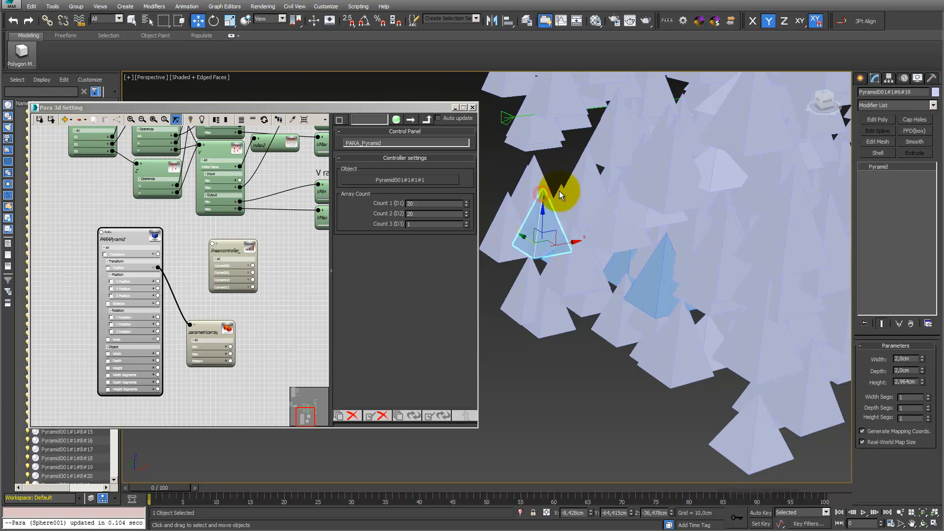
left_click(584, 194)
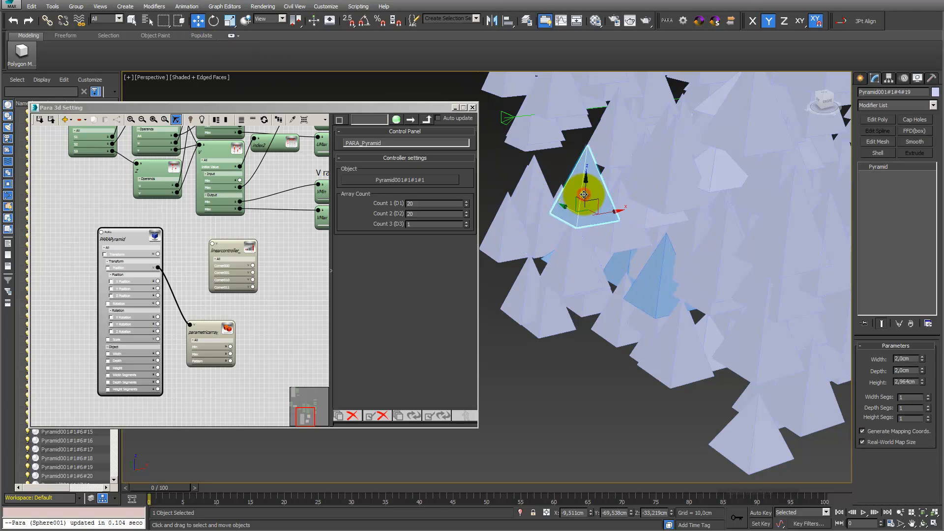
left_click(660, 269)
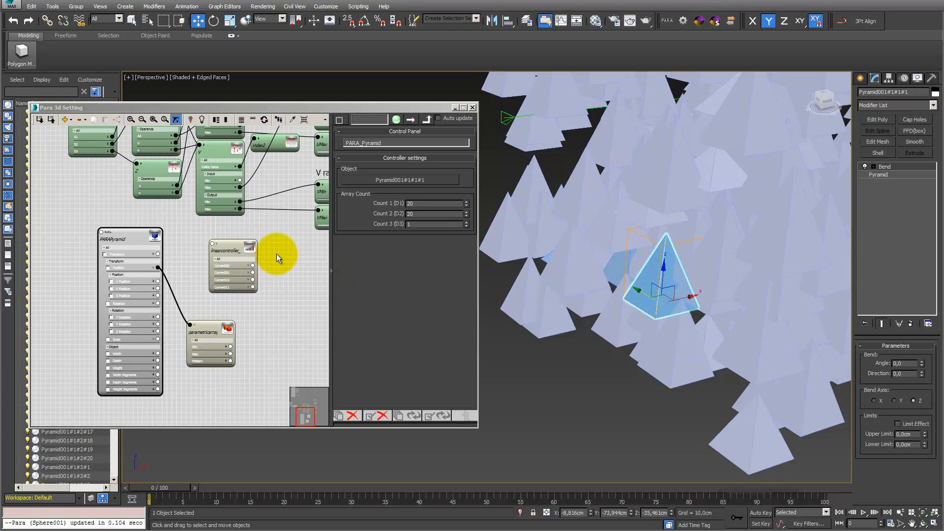
- Reload the PARA_Pyramid node's properties to include the Bend modifier, and check the modifier stacks of two other pyramids
double_click(135, 236)
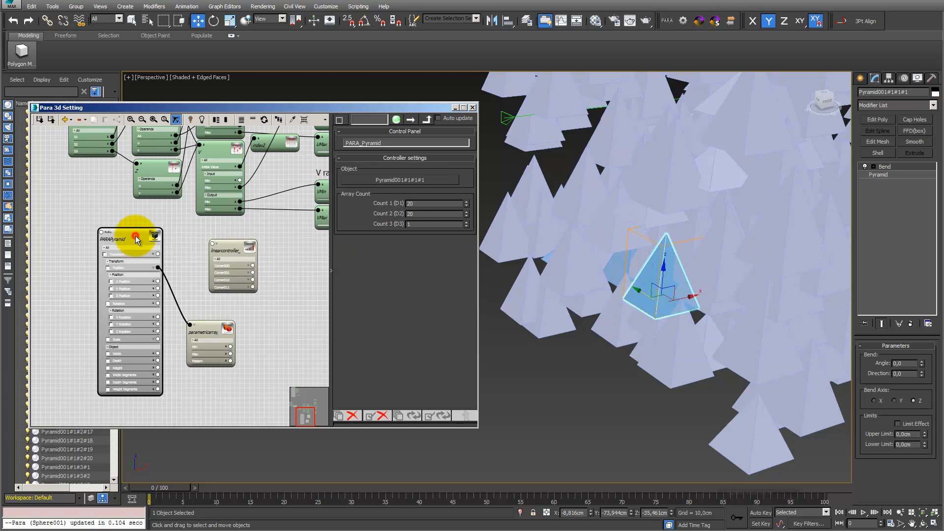
left_click(421, 178)
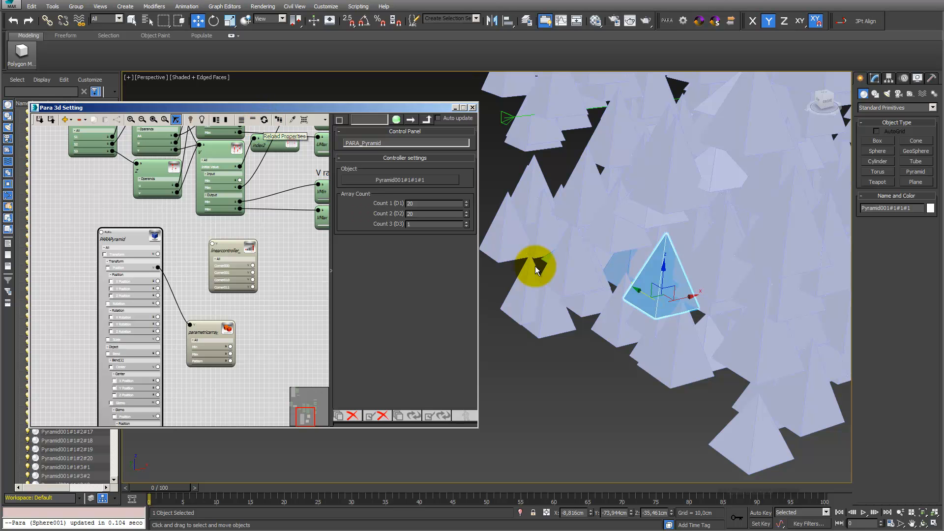
left_click(559, 240)
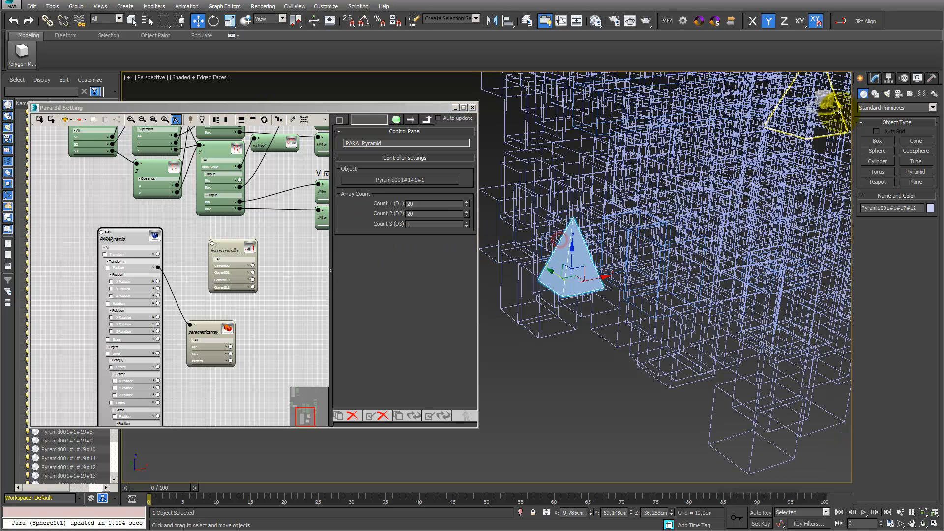
left_click(876, 80)
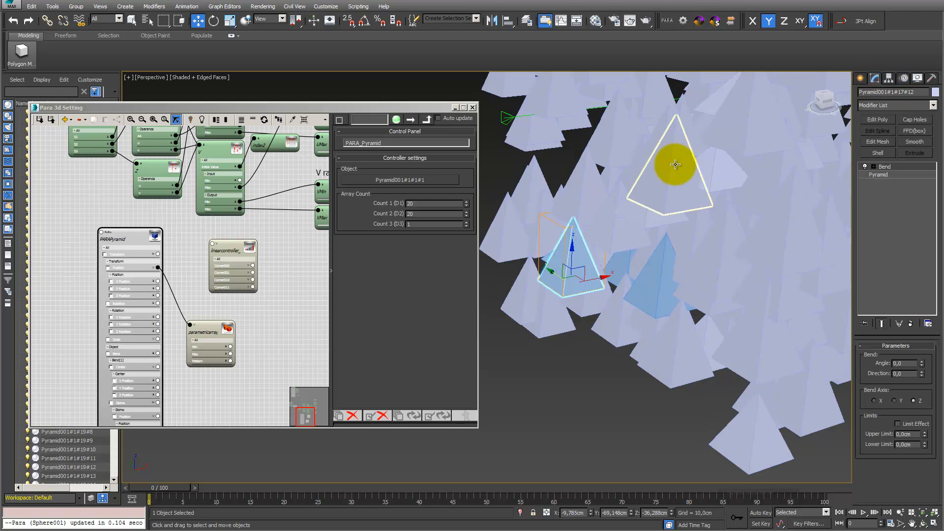
left_click(592, 181)
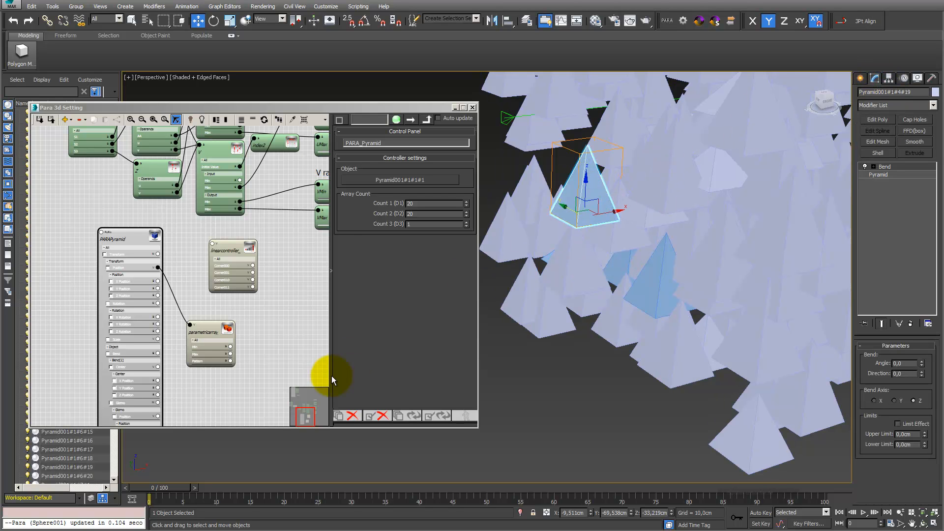
- Examine the Bend modifier channels listed in the PARA_Pyramid node, including its Center and Gizmo groups
scroll(273, 320, "down", 1)
middle_click_drag(273, 320, 269, 262)
middle_click_drag(217, 356, 221, 248)
scroll(213, 293, "up", 1)
middle_click_drag(207, 314, 226, 358)
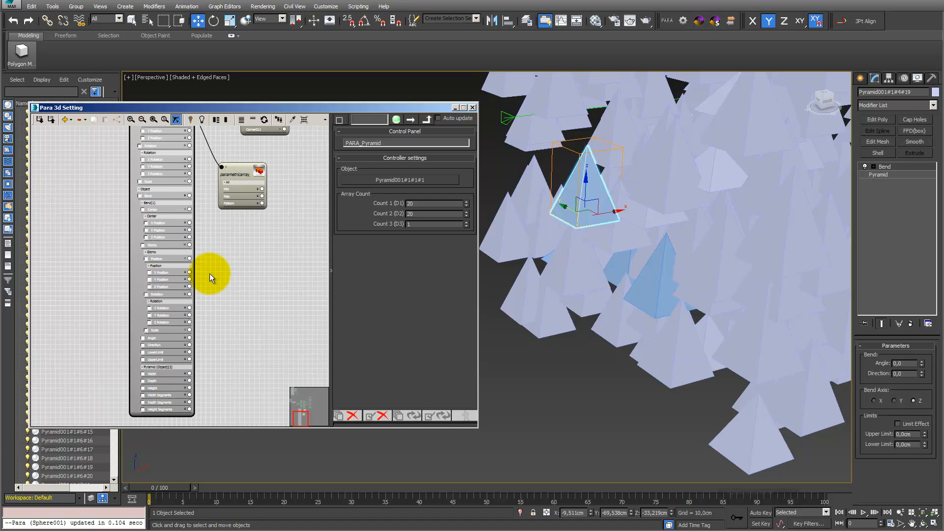
middle_click_drag(234, 249, 242, 268)
scroll(258, 318, "down", 2)
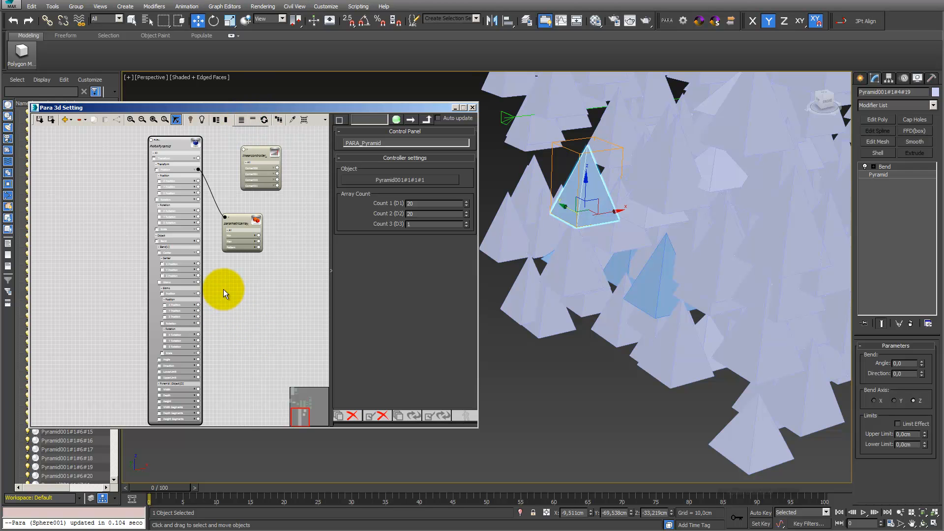
scroll(225, 290, "up", 3)
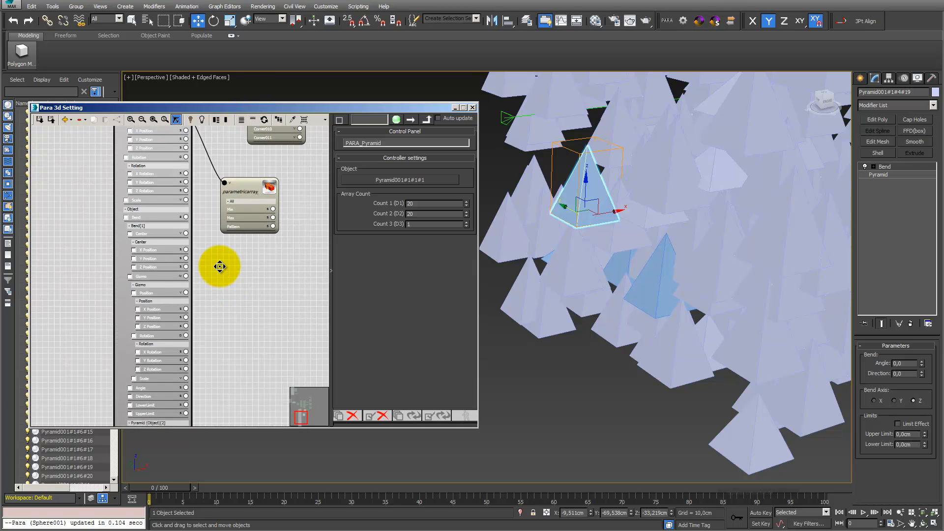
scroll(220, 267, "up", 3)
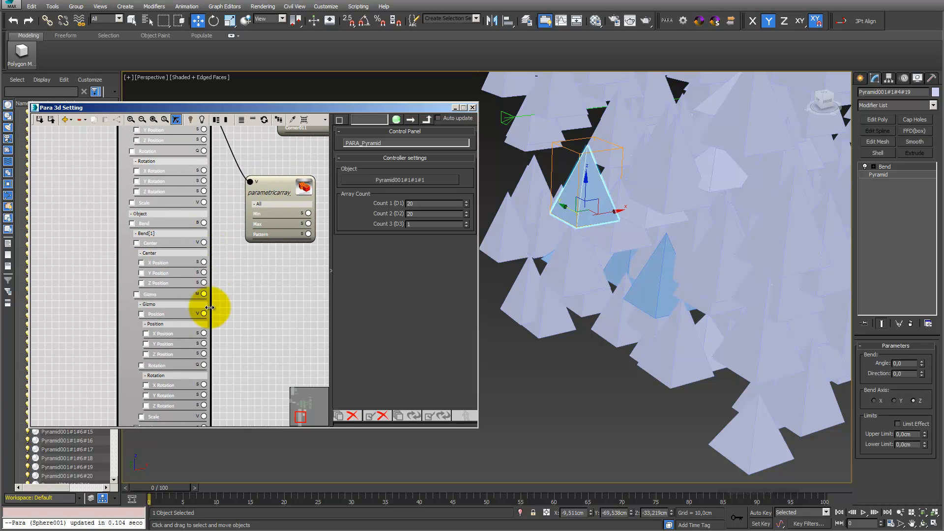
mouse_move(234, 355)
middle_mouse_down()
mouse_move(237, 279)
mouse_move(245, 344)
middle_mouse_up()
middle_click_drag(241, 283, 201, 321)
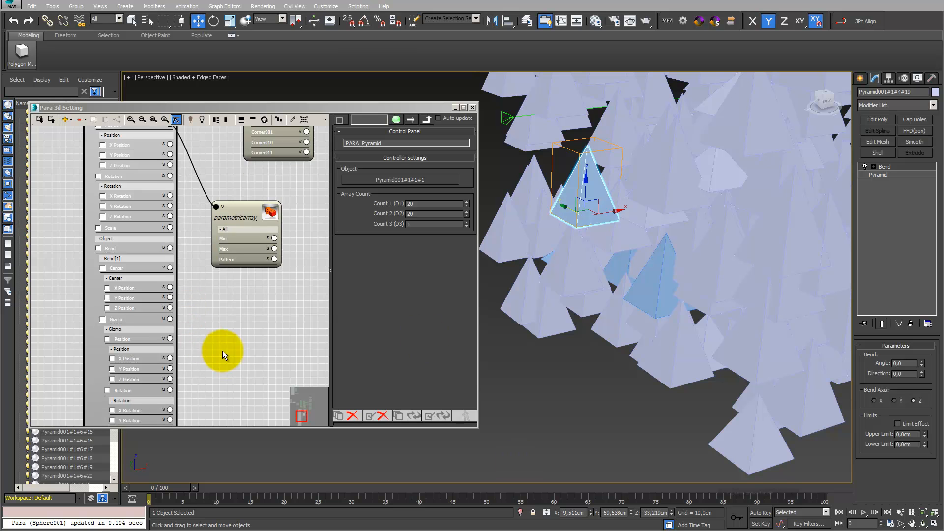
- Enable the Bend Angle channel in the PARA_Pyramid node and set its value to 15 for all objects
middle_click_drag(222, 350, 204, 261)
left_click(88, 358)
left_click(433, 181)
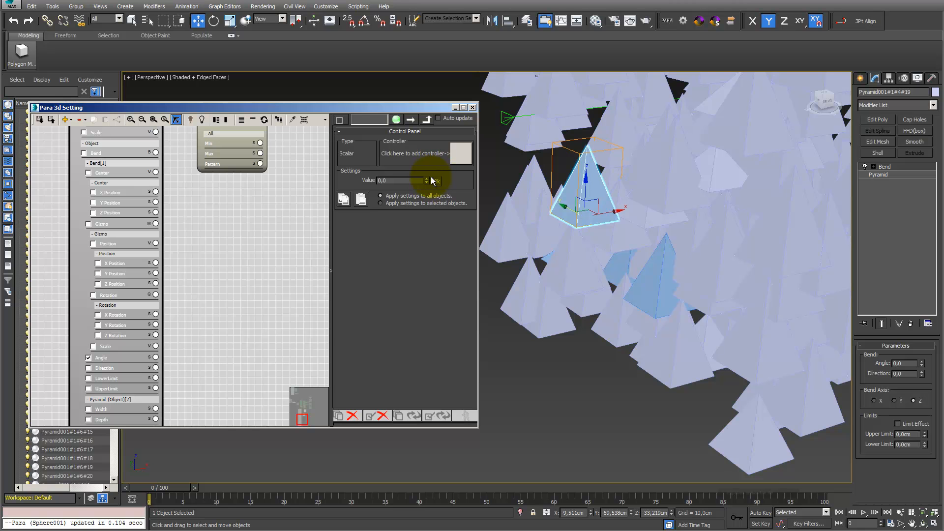
left_click_drag(427, 182, 407, 185)
left_click(407, 181)
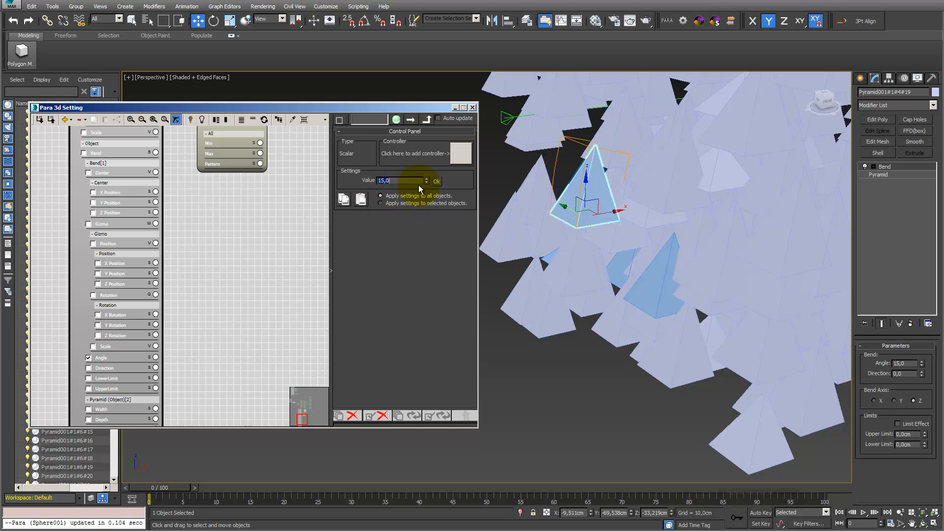
left_click(434, 182)
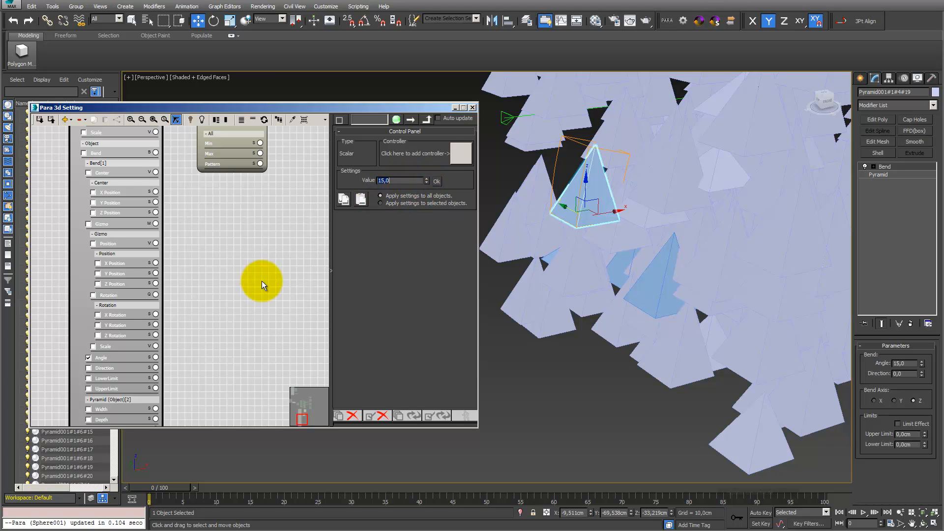
- Connect a new Random Controller to the Bend Angle channel of the PARA_Pyramid node
scroll(243, 312, "down", 2)
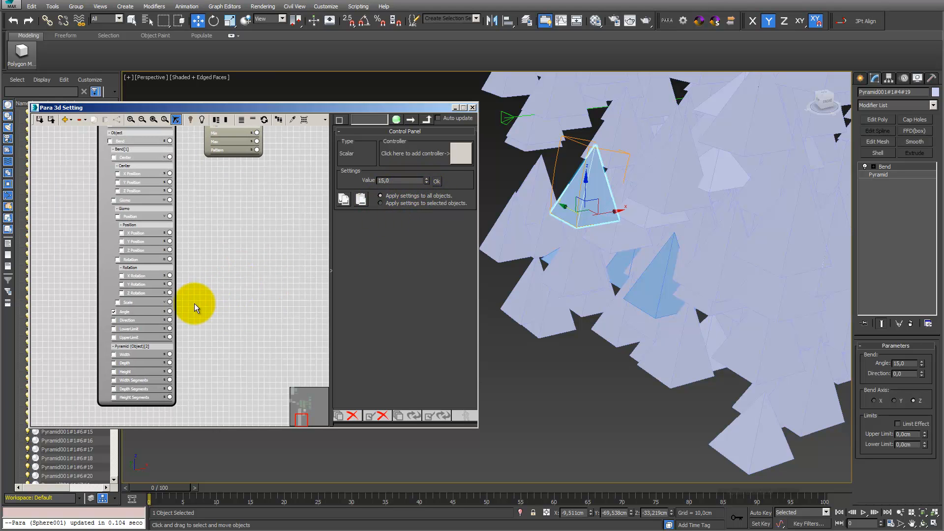
left_click_drag(170, 312, 326, 157)
left_click_drag(432, 264, 461, 394)
double_click(386, 364)
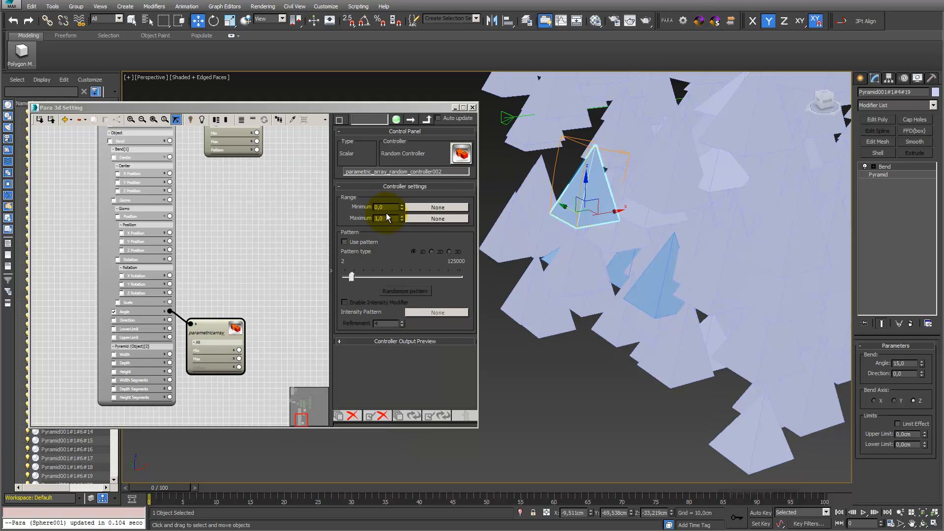
- Set the random controller's maximum to 50, update the array, and review the bent pyramids in the viewport
double_click(388, 218)
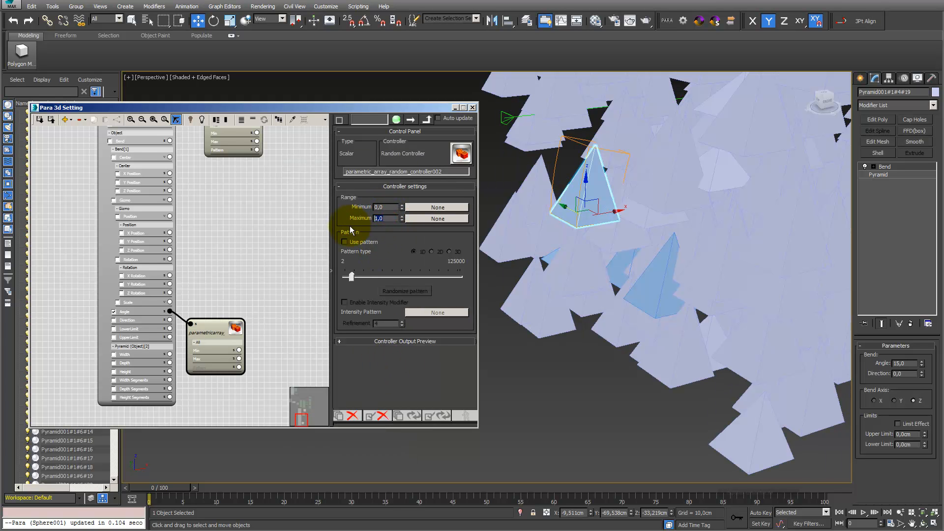
type("50")
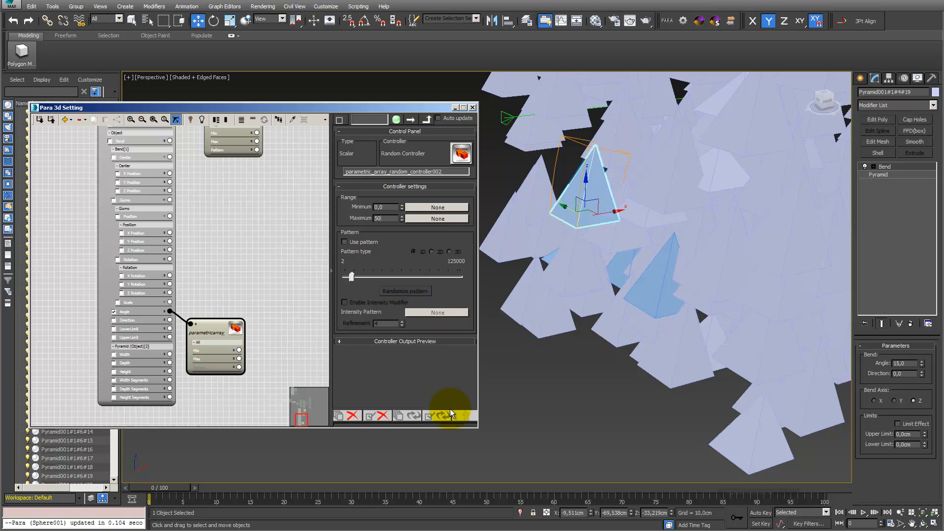
left_click(443, 416)
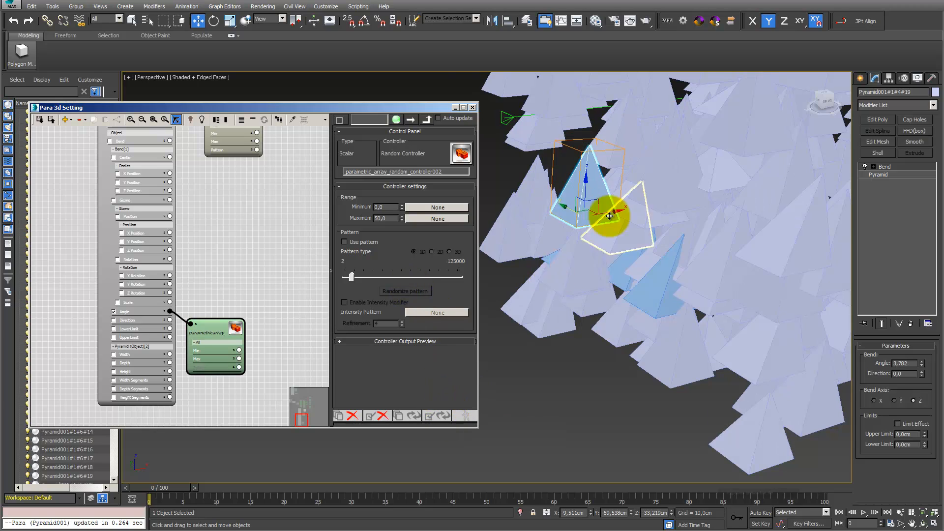
scroll(775, 158, "down", 10)
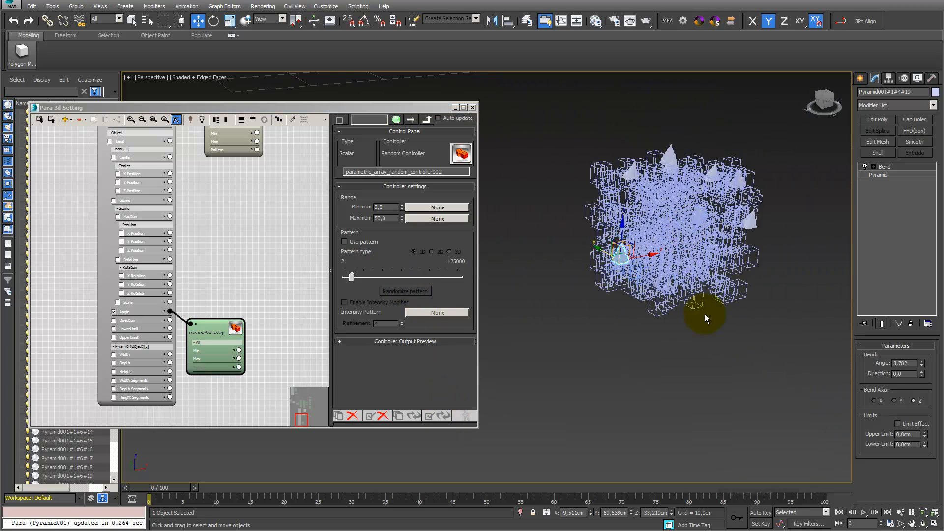
scroll(746, 349, "up", 10)
middle_click_drag(750, 362, 754, 384)
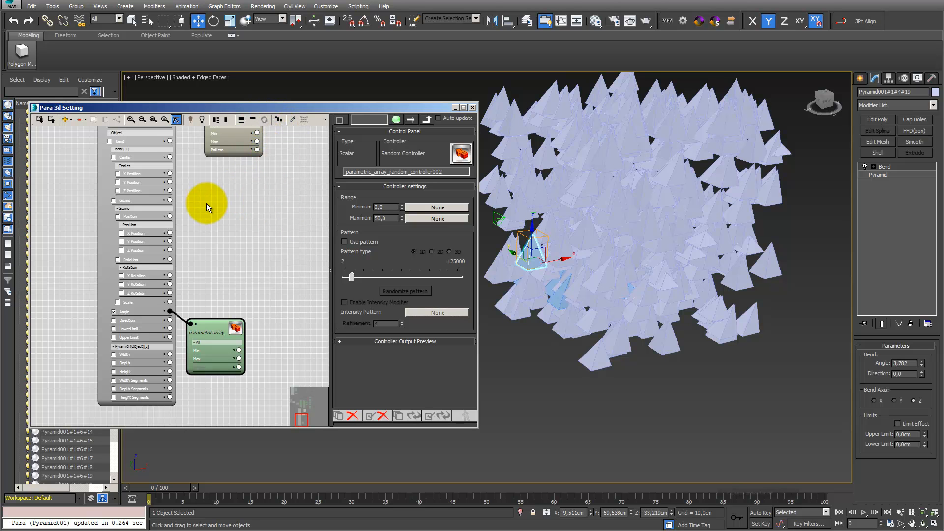
- Uncheck all channels of the PARA_Pyramid node and select its source pyramid in the scene
middle_click_drag(247, 202, 256, 358)
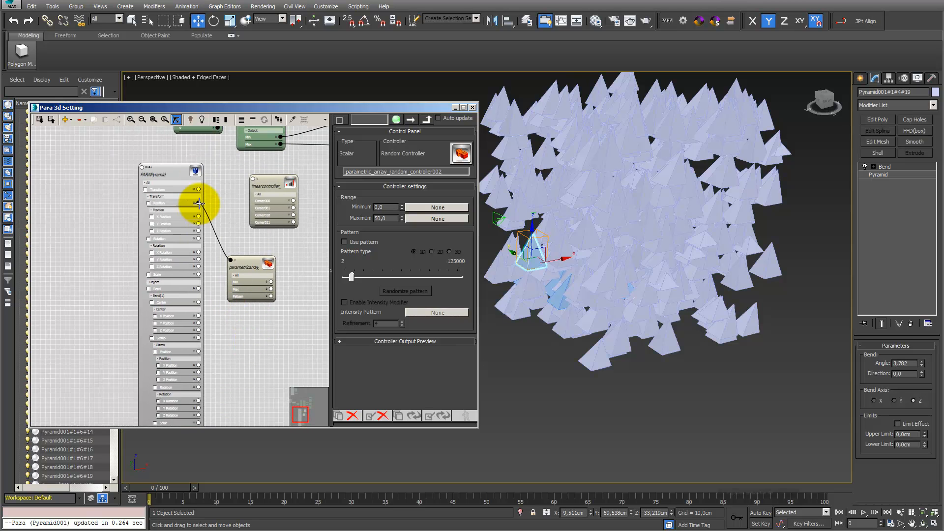
right_click(175, 175)
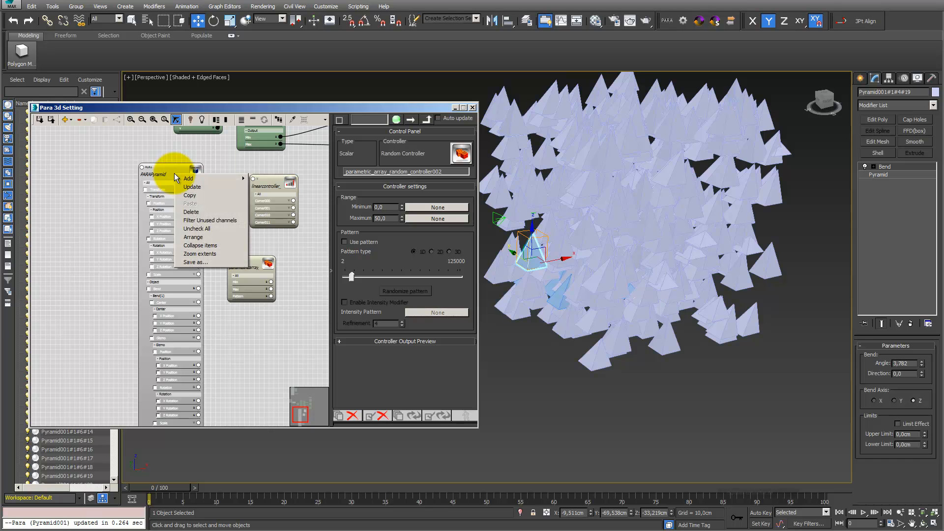
left_click(201, 231)
left_click(173, 173)
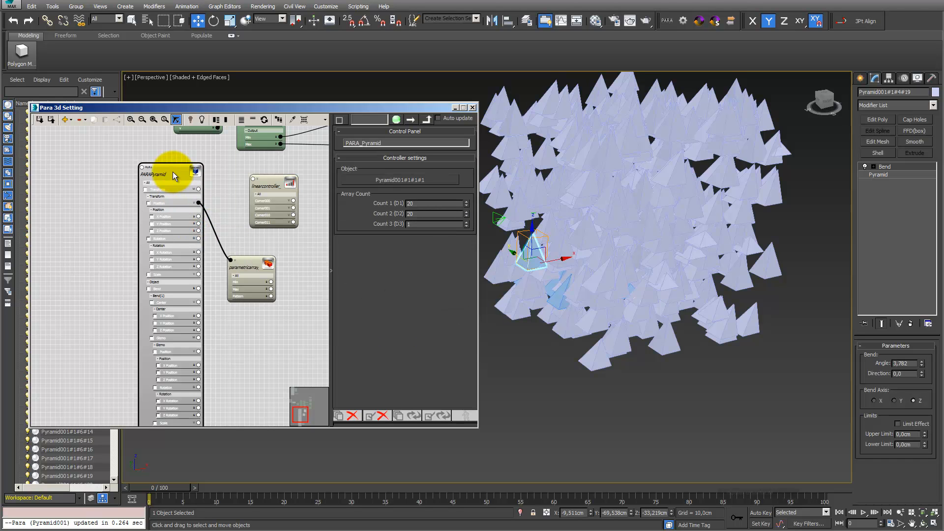
left_click(369, 181)
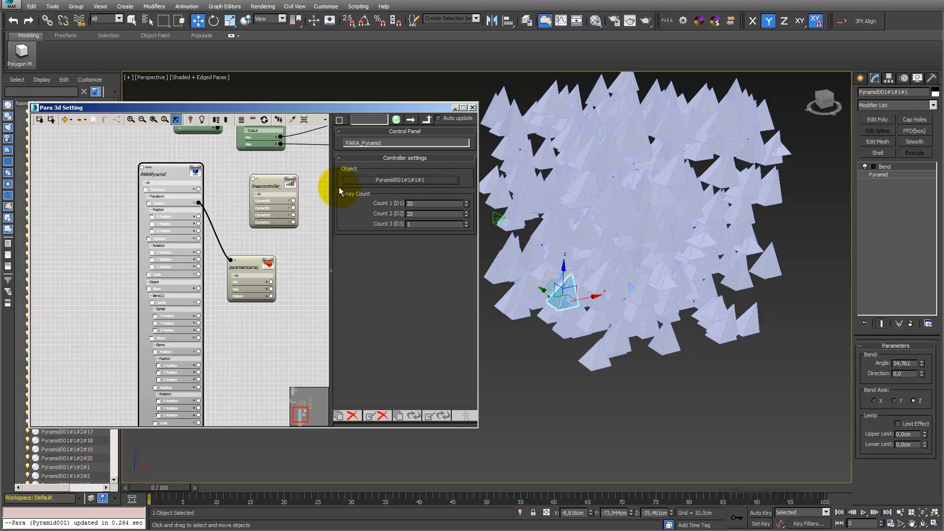
- Select the Para member mesh of the KleinBottle node in the scene and frame it in view
middle_click_drag(256, 352, 248, 294)
scroll(246, 292, "down", 1)
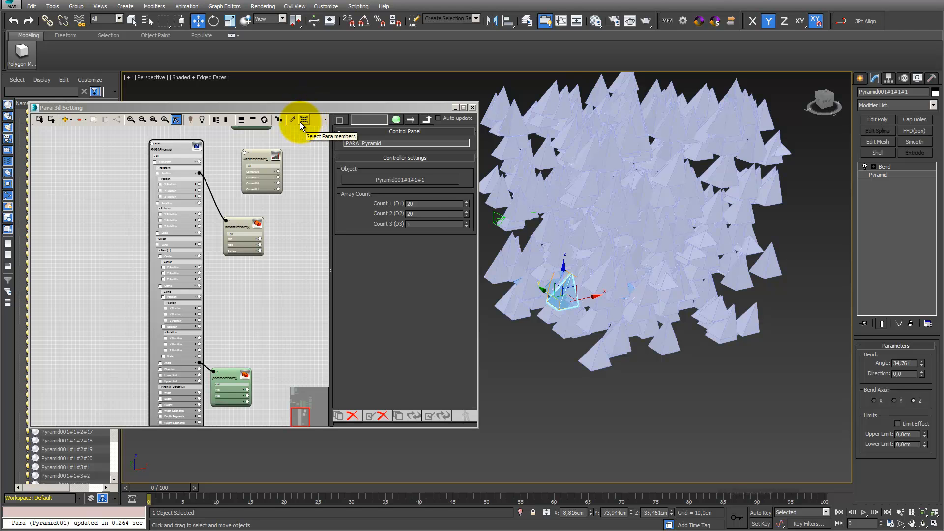
scroll(238, 183, "down", 2)
middle_click_drag(293, 141, 234, 255)
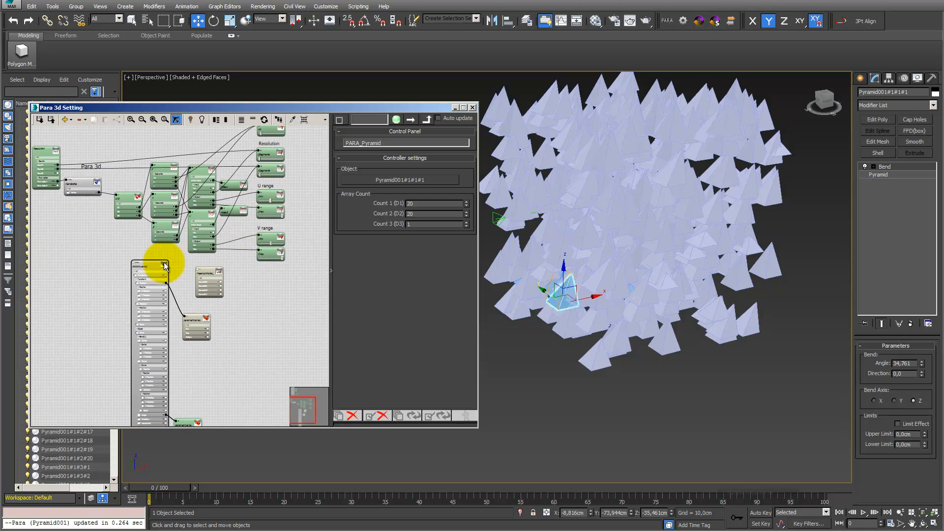
left_click(82, 187)
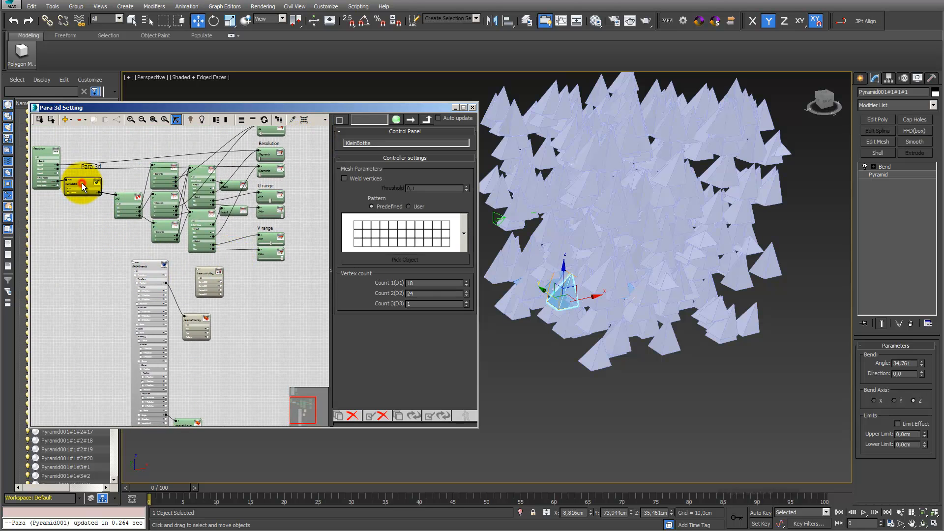
left_click(305, 120)
scroll(573, 197, "down", 5)
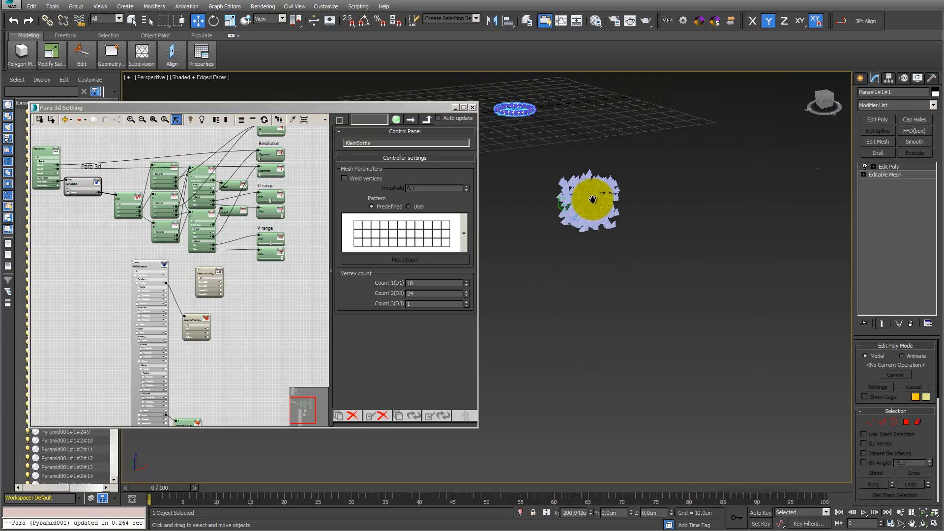
scroll(547, 155, "up", 5)
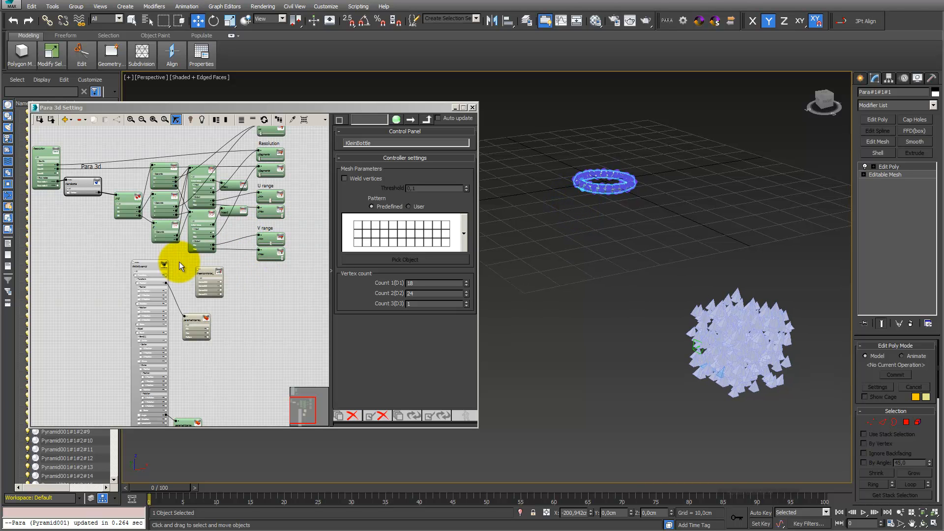
- Check the Para member selection option on the PARA_Pyramid, V range controller and KleinBottle nodes
left_click(160, 266)
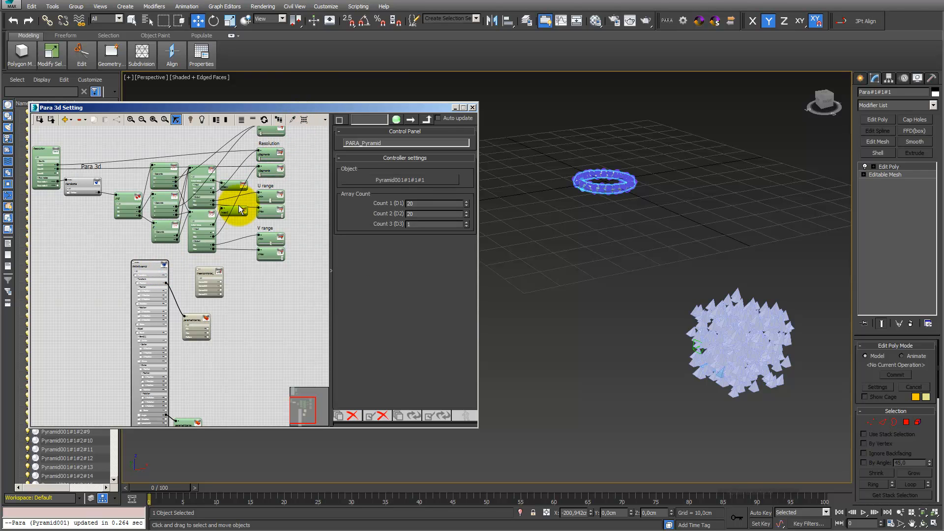
left_click(203, 216)
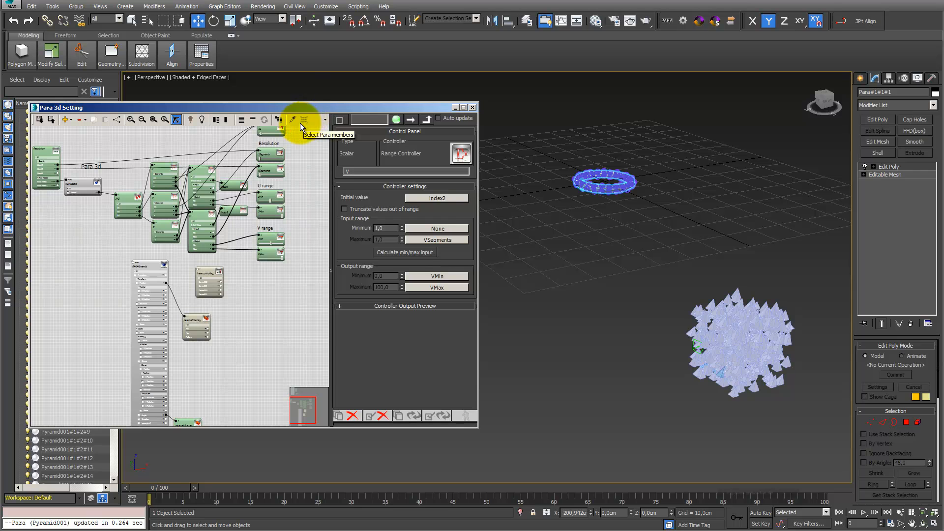
left_click(85, 185)
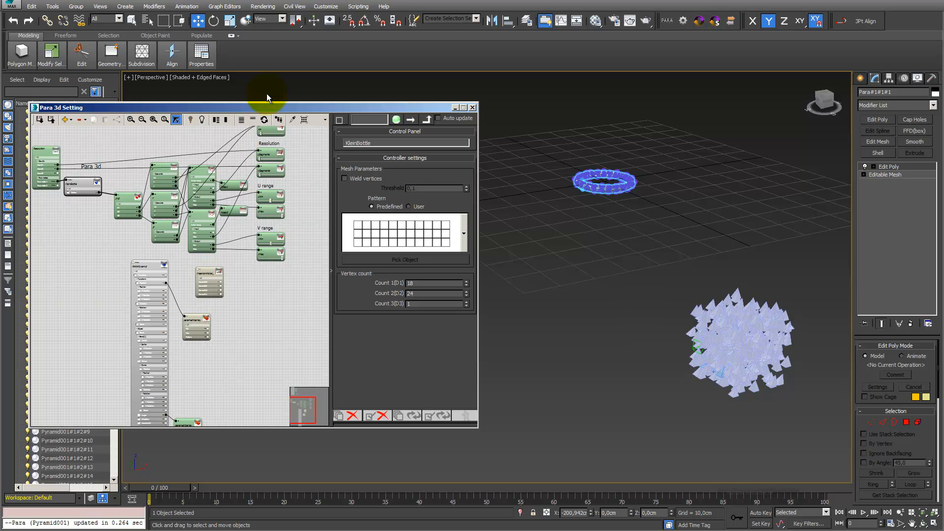
- Locate the array nodes of the pyramids and of the sphere ring by picking one object of each in the scene
left_click(293, 120)
left_click(708, 317)
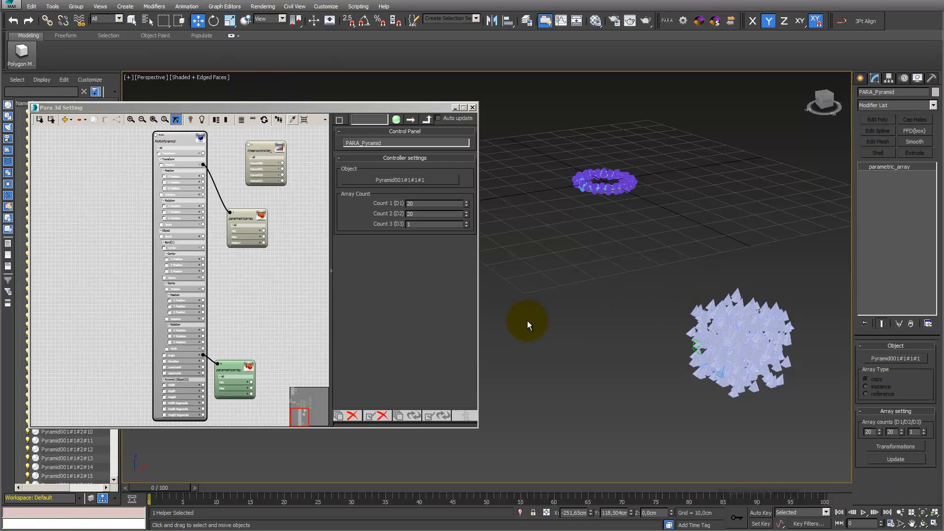
scroll(245, 295, "down", 3)
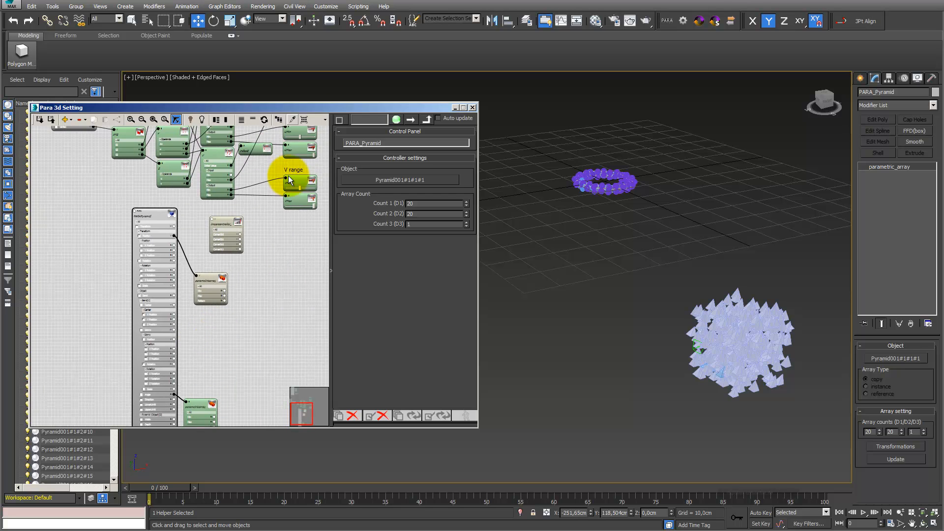
left_click(291, 121)
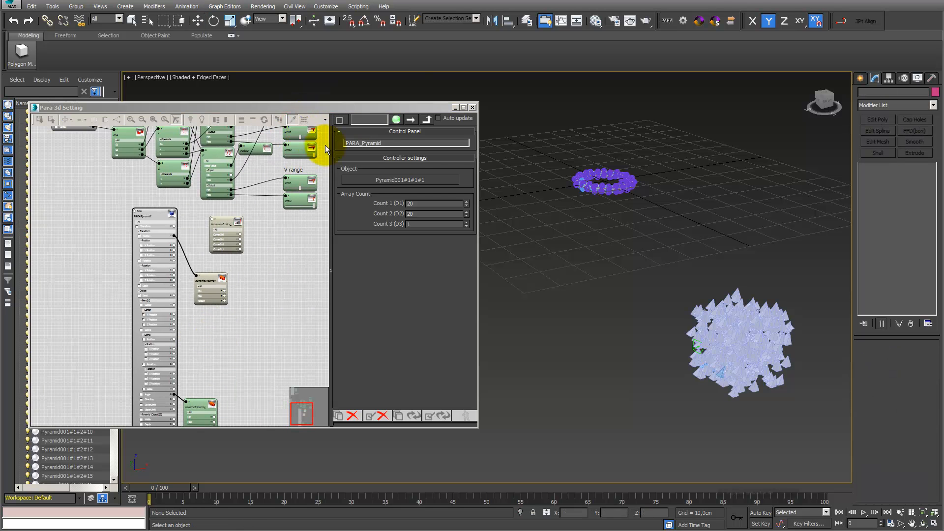
left_click(582, 184)
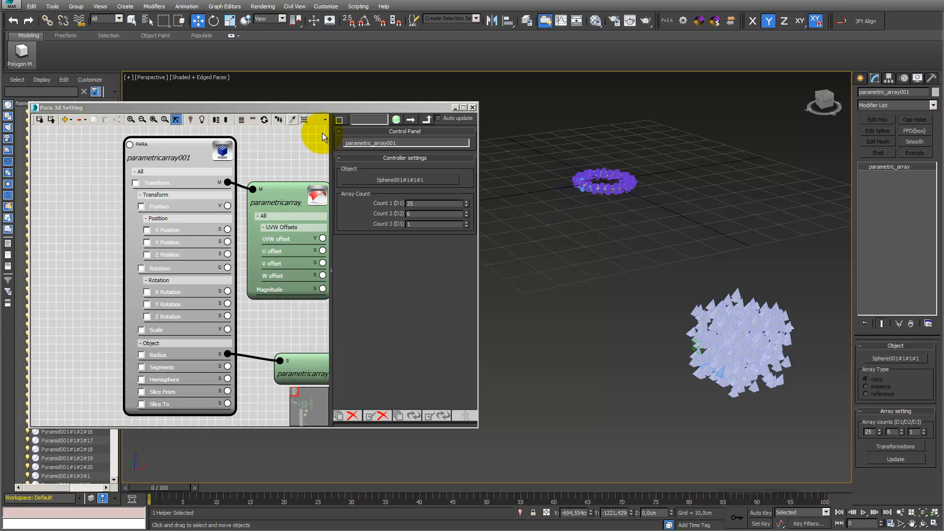
- View the Para 3d version and help information window, and close it
left_click(326, 119)
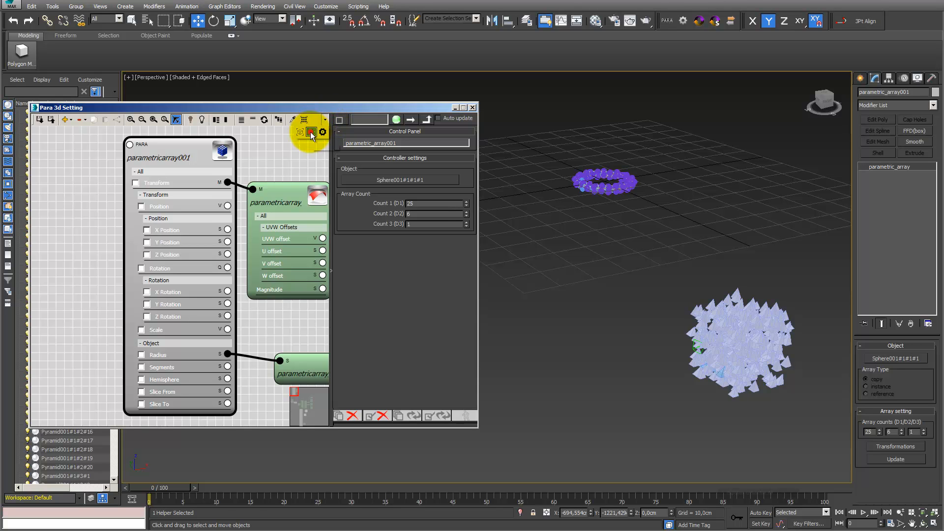
left_click(310, 132)
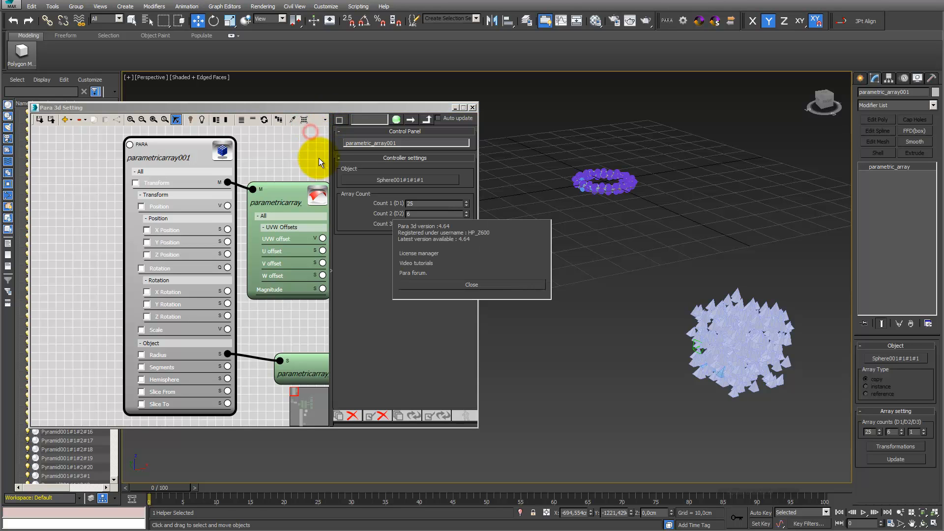
left_click(452, 285)
- Enable automatic zooming on new nodes in the Para 3d preferences, save the settings and close the dialog
left_click(325, 120)
left_click(323, 133)
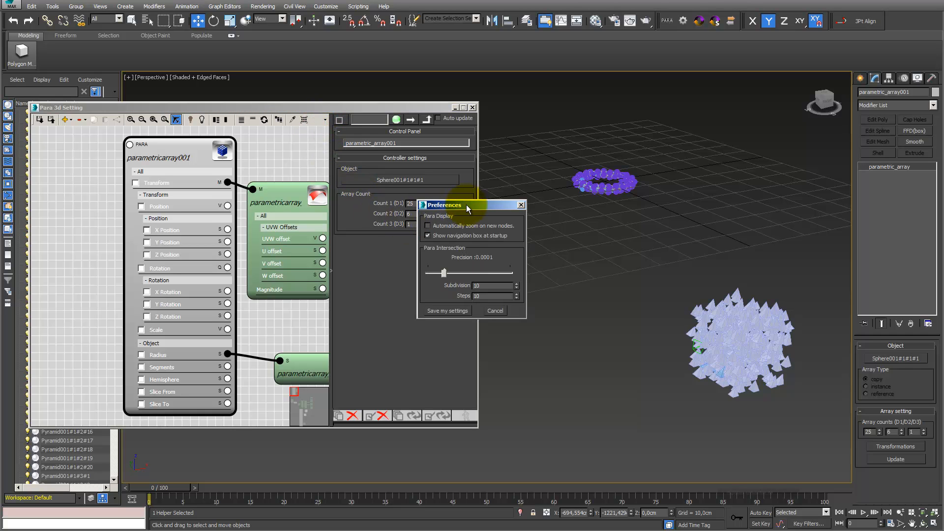
left_click_drag(466, 204, 438, 181)
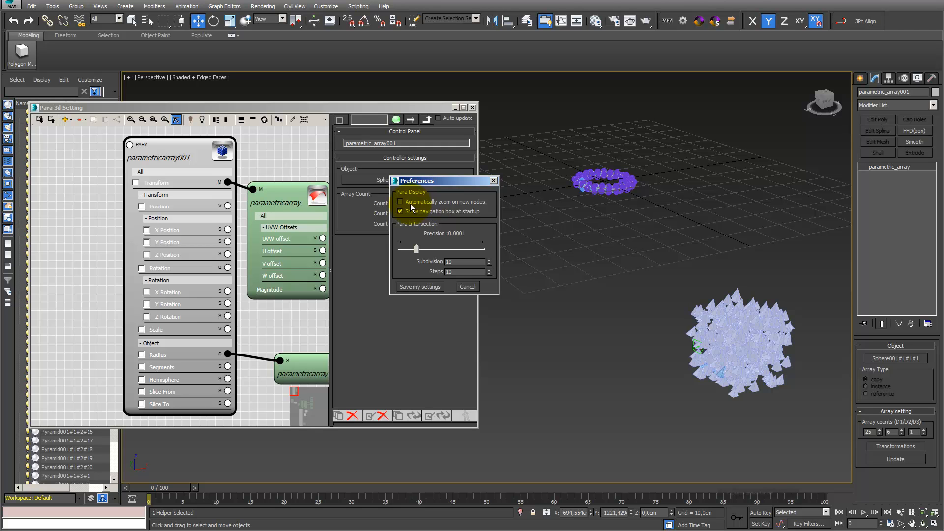
left_click(612, 433)
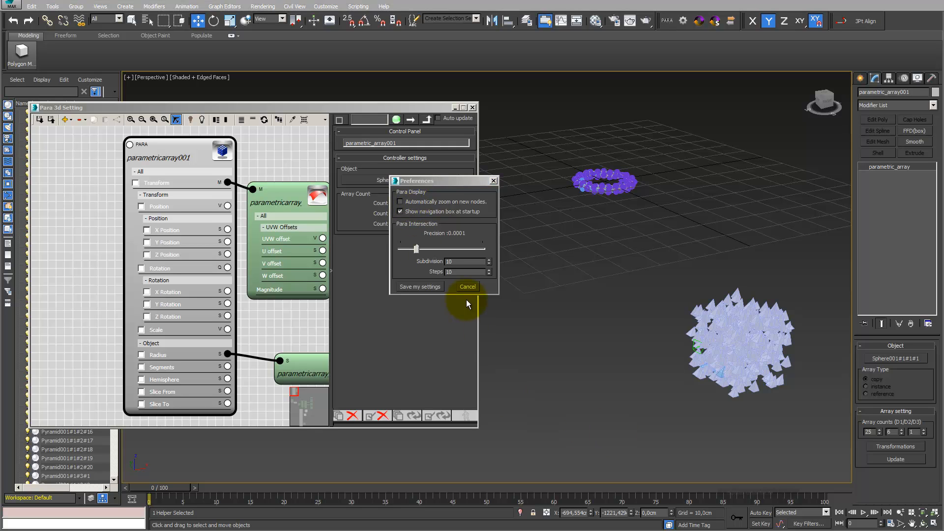
left_click(399, 201)
left_click(422, 287)
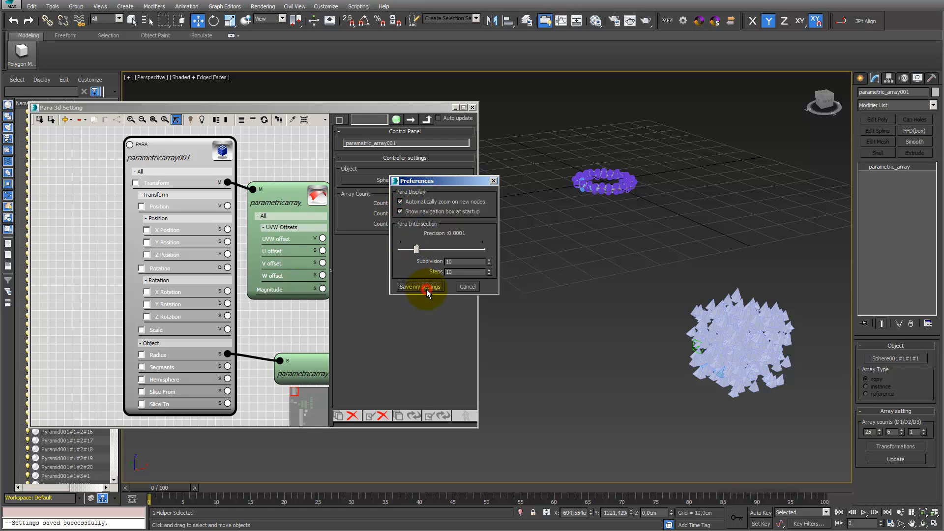
left_click(494, 182)
- Connect a new Bitmap Controller to the Z Rotation channel of the parametric_array001 node
scroll(272, 169, "down", 3)
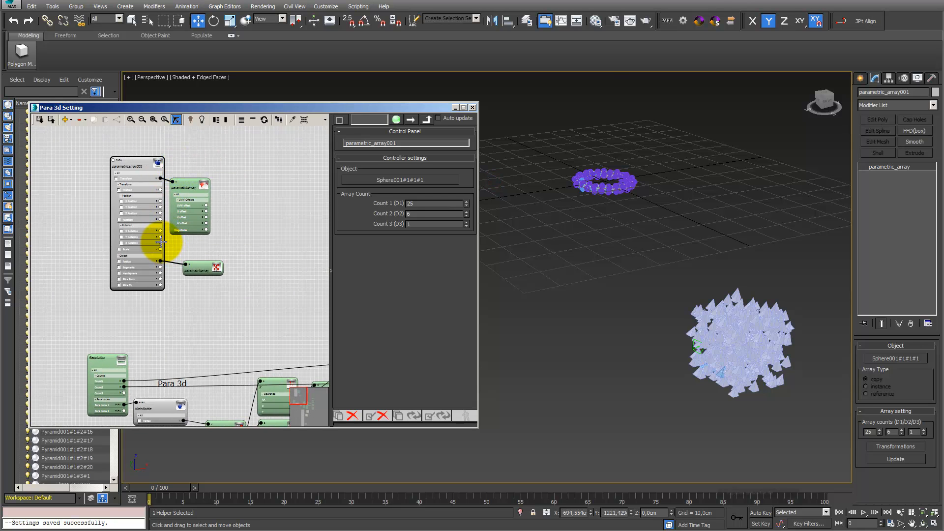
left_click_drag(161, 241, 238, 242)
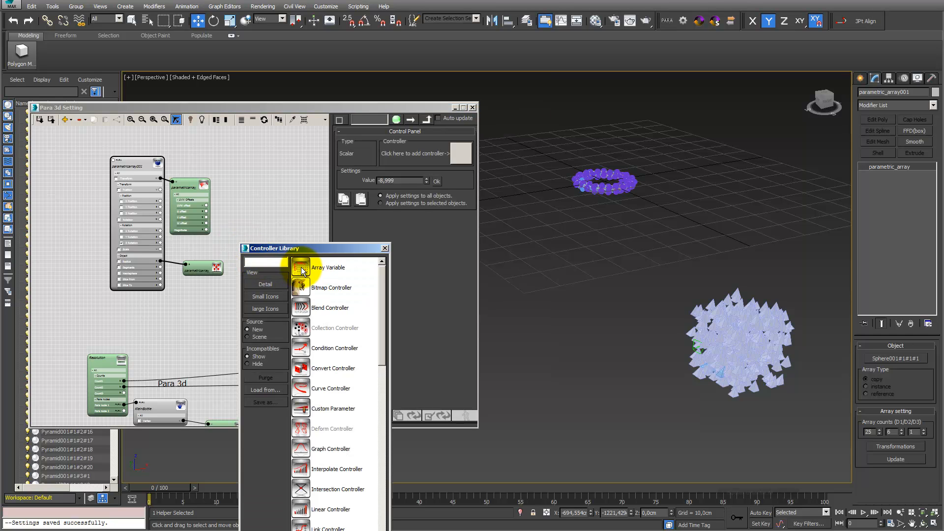
double_click(302, 286)
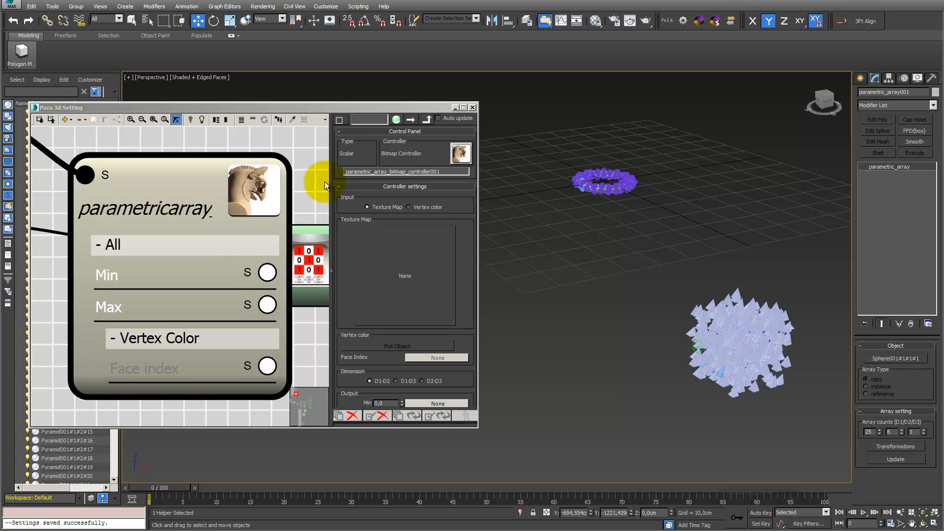
middle_click_drag(291, 189, 289, 197)
middle_click_drag(287, 307, 275, 214)
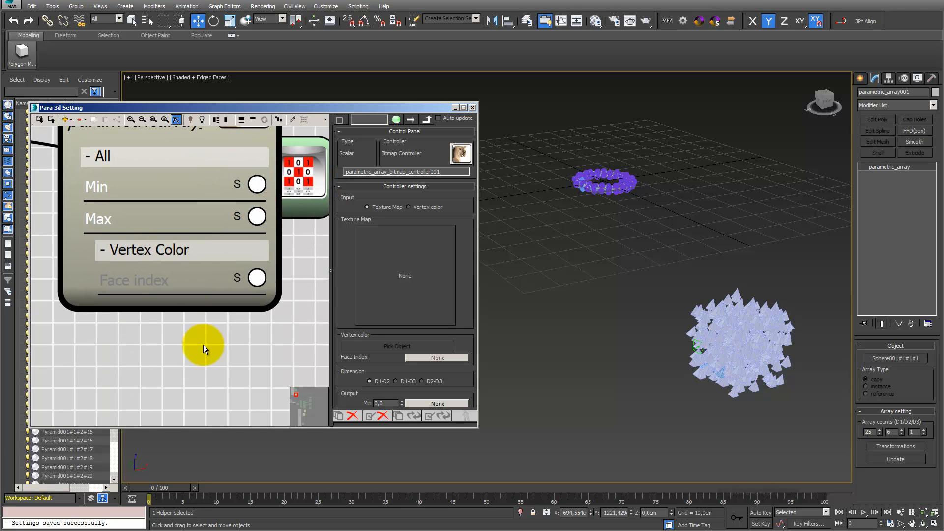
- Bring the parametric_array001 nodes into view and collapse the controller settings panel to widen the node canvas
scroll(197, 345, "down", 3)
scroll(264, 222, "down", 6)
middle_click_drag(263, 271, 231, 260)
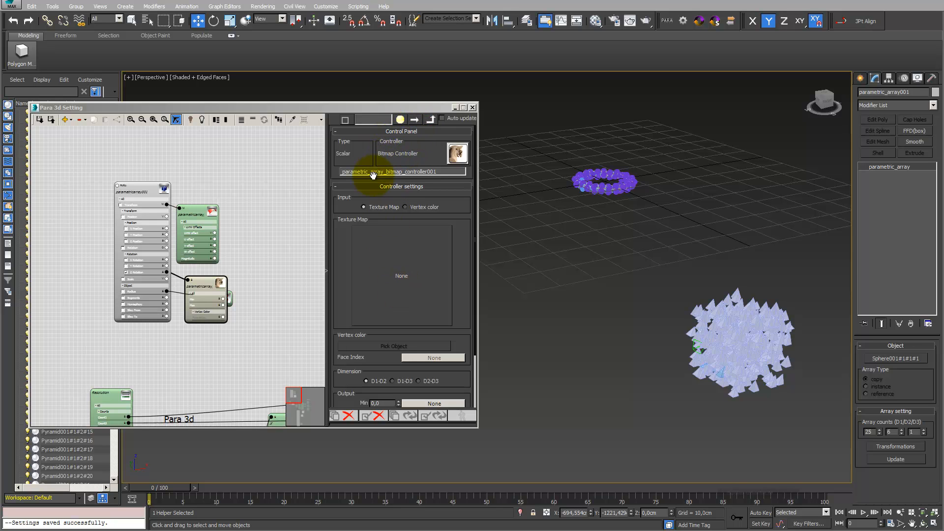
left_click(329, 270)
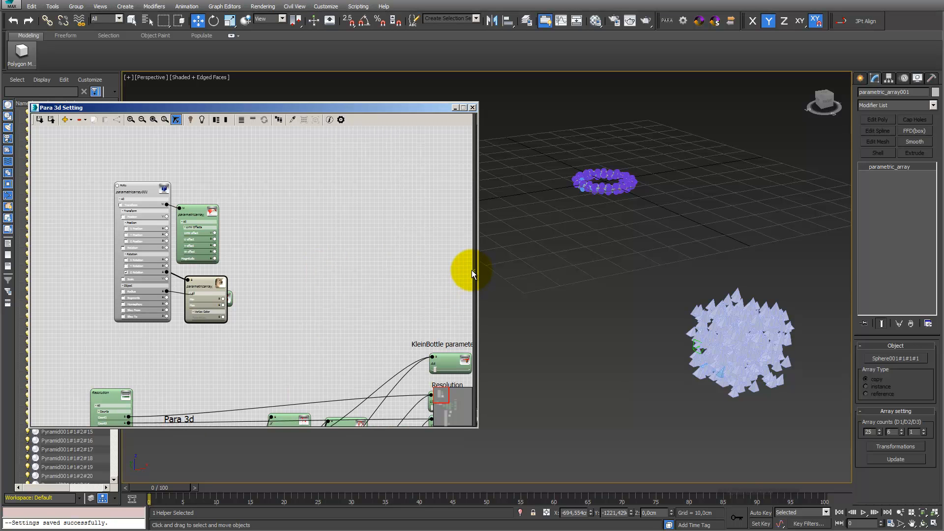
- Expand the controller settings panel and try to preview the Bitmap Controller's output before any texture map is assigned
left_click(473, 269)
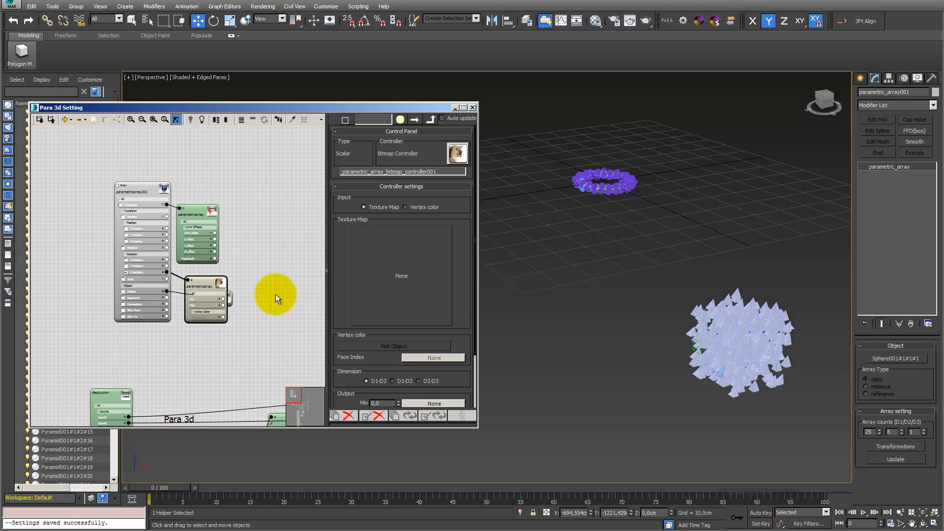
left_click_drag(457, 295, 449, 212)
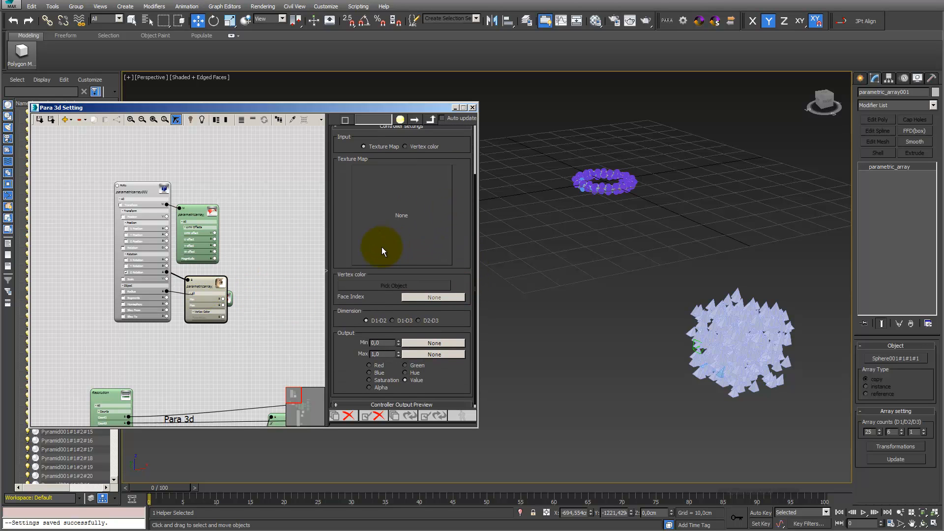
left_click(349, 406)
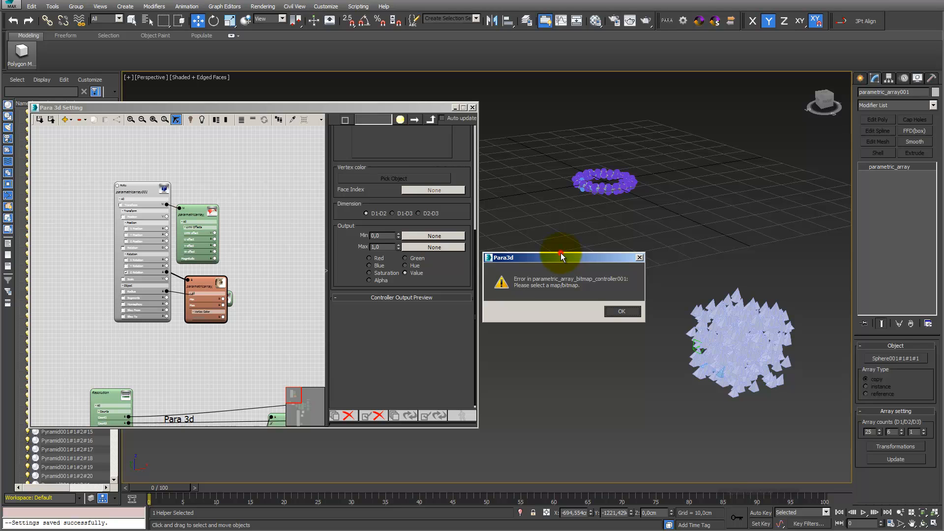
left_click(621, 312)
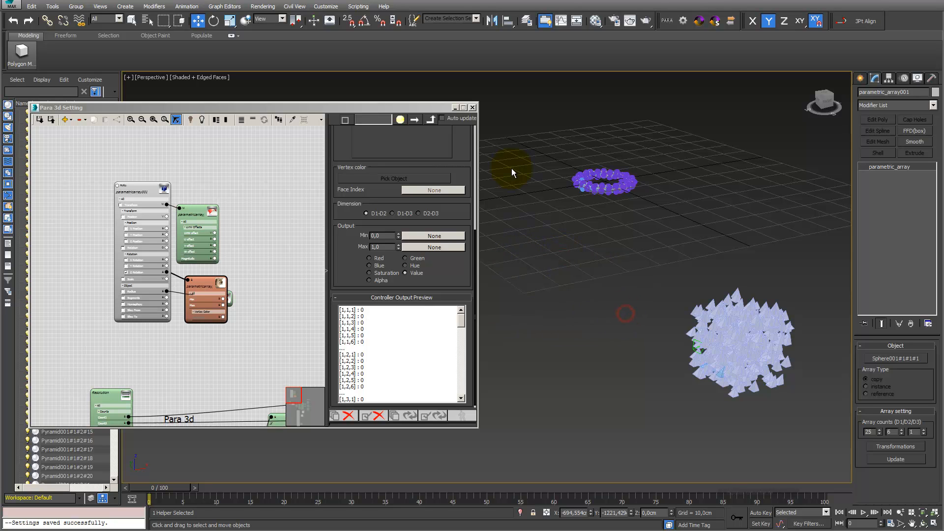
- Assign a Checker map as the Bitmap Controller's texture map
left_click_drag(466, 150, 482, 289)
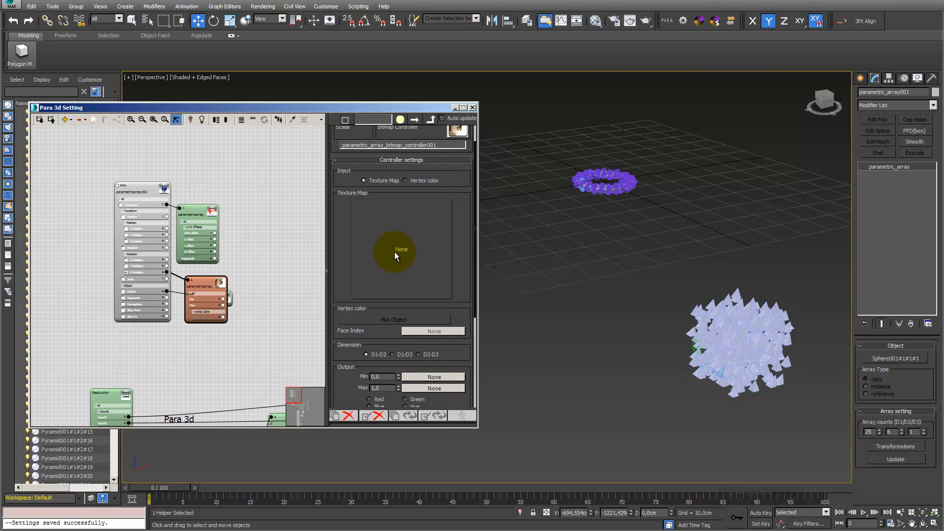
left_click(395, 252)
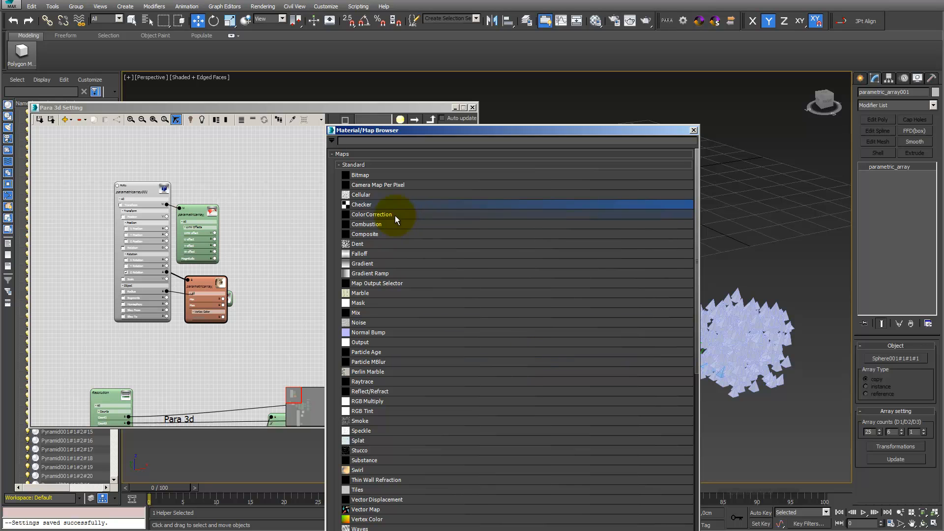
double_click(352, 208)
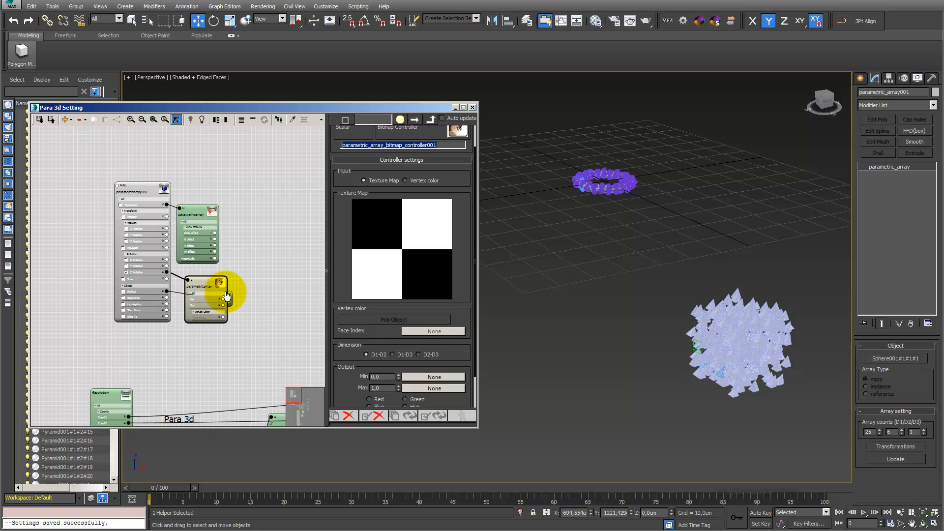
- Examine the Bitmap Controller's per-member values in the Controller Output Preview with the Checker map applied
left_click(341, 394)
scroll(339, 389, "down", 5)
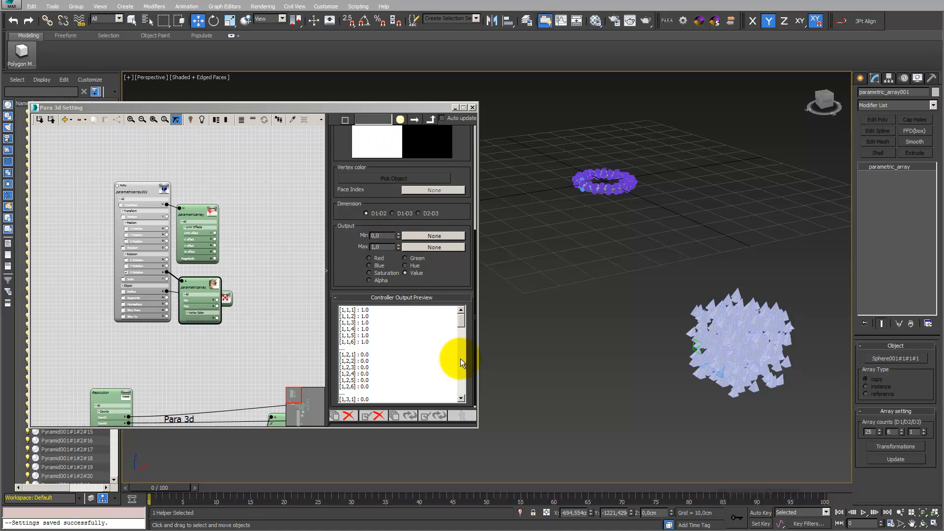
left_click_drag(460, 322, 460, 294)
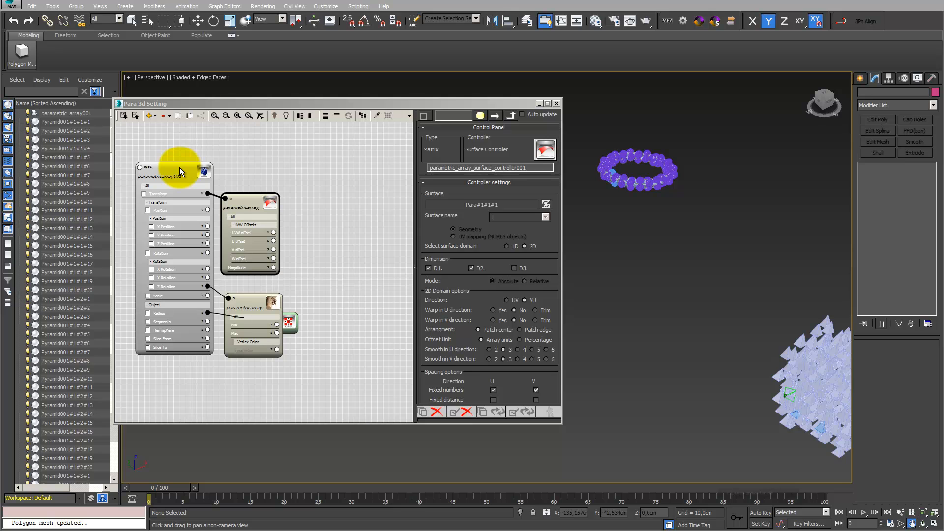
- Filter the parametric_array001 channels by "ra", check all matching channels, and clear the Transform and Radius checks again
left_click(180, 171)
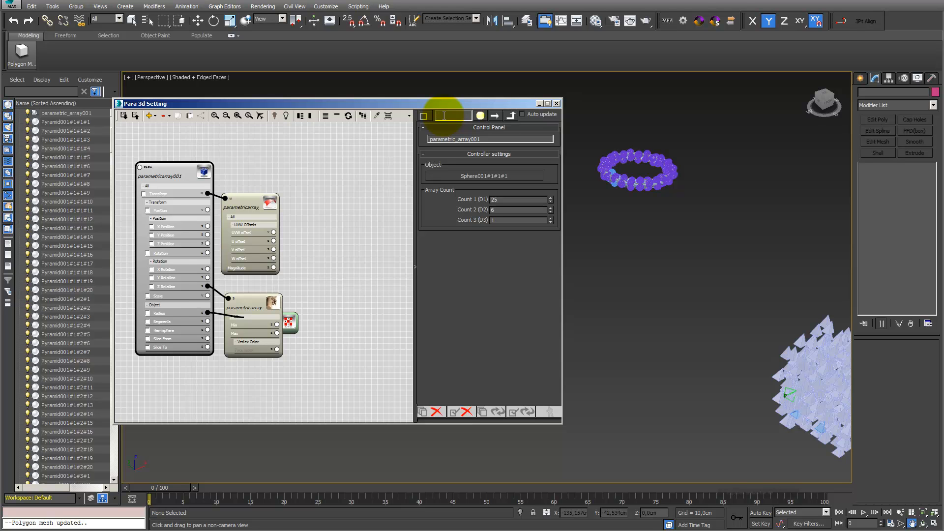
type("r")
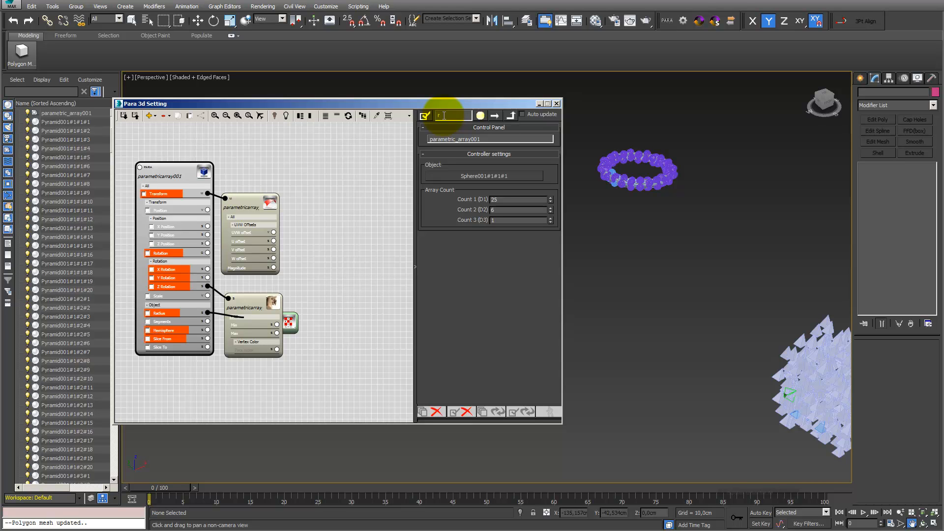
type("a")
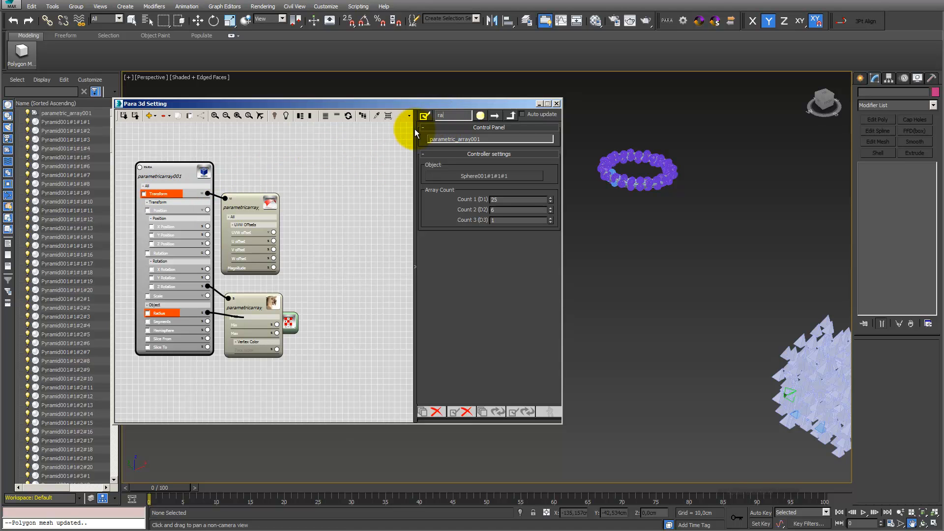
left_click(425, 116)
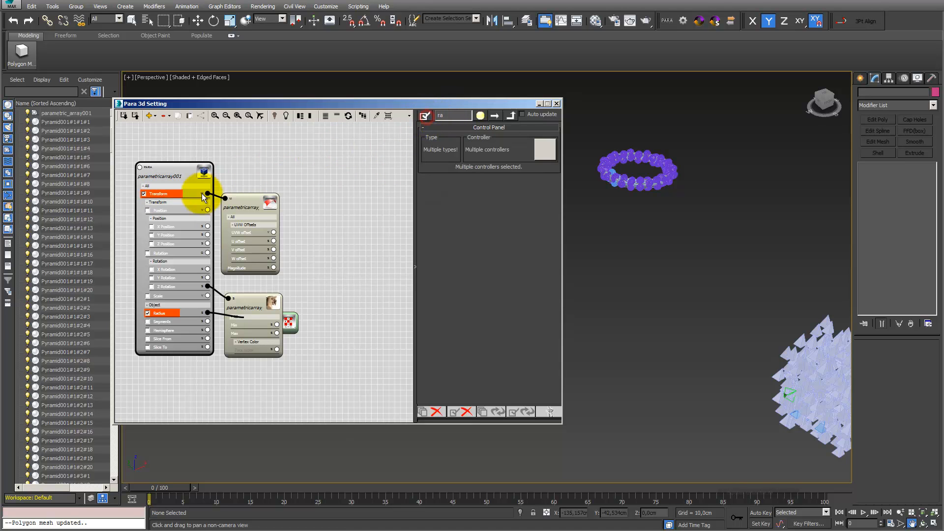
left_click(144, 194)
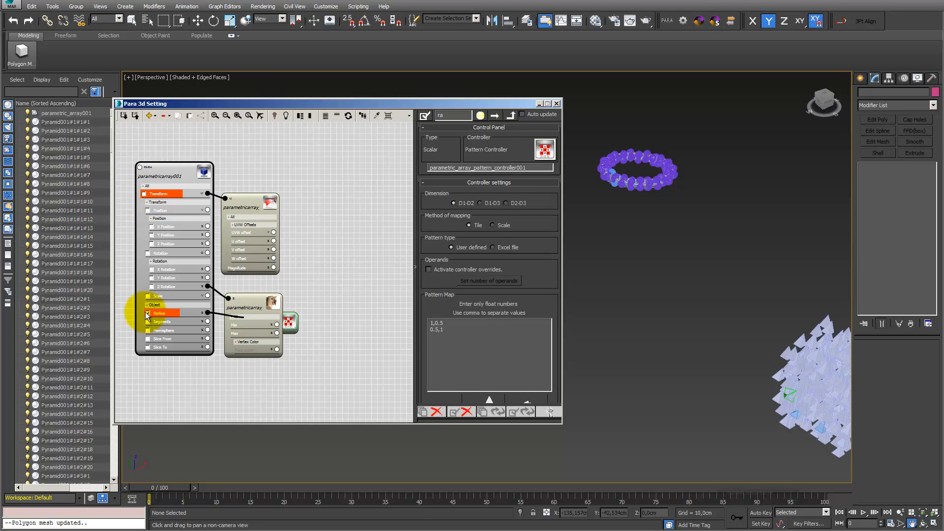
left_click(146, 311)
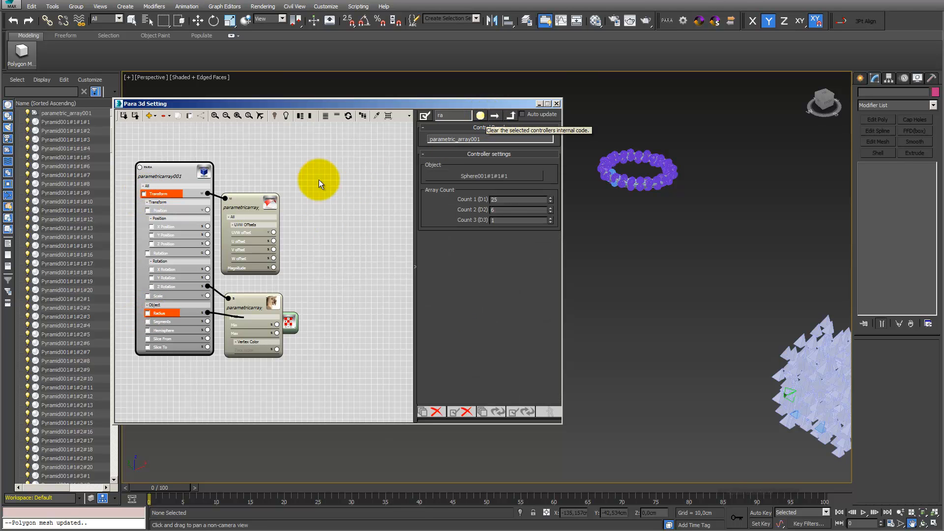
- Select the Surface Controller connected to the Transform channel of parametric_array001 and update it
left_click(248, 201)
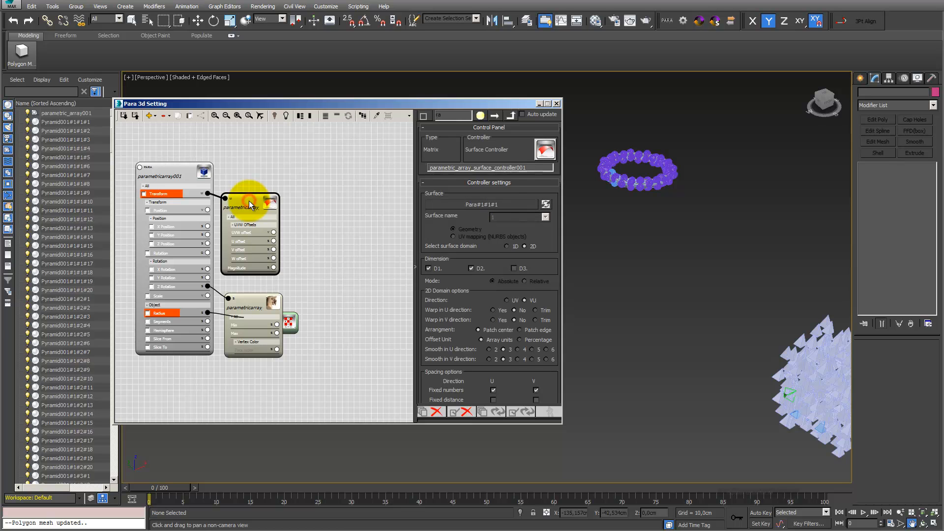
left_click(521, 410)
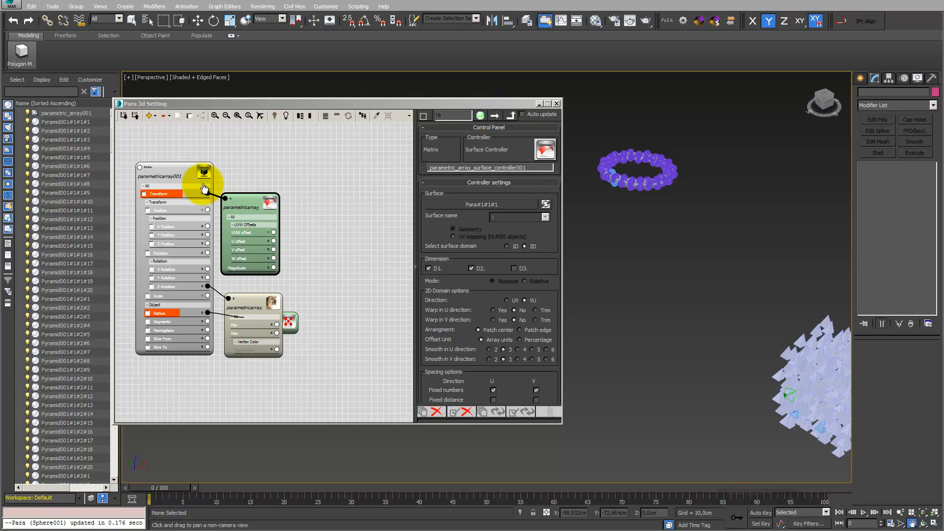
- Switch between the parametric_array001 node and its Surface Controller, going from the controller back to its parent node
left_click(177, 176)
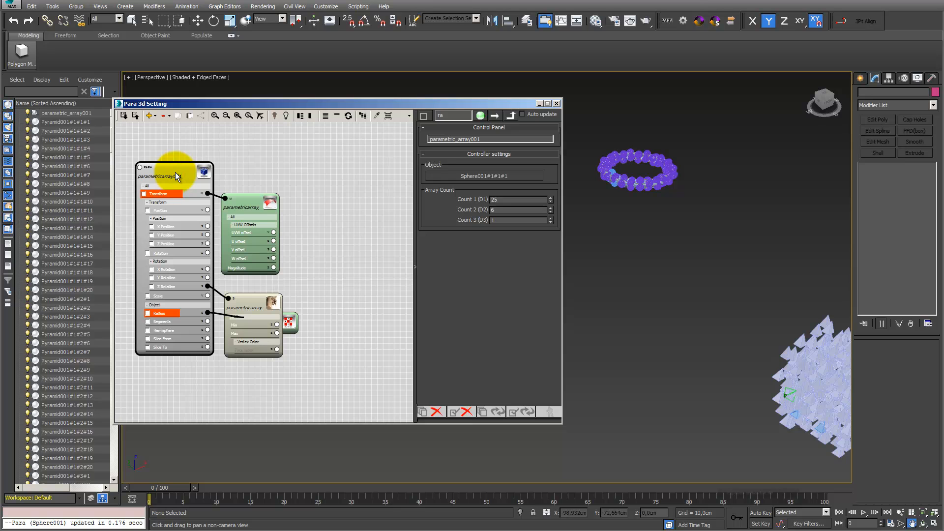
left_click(241, 202)
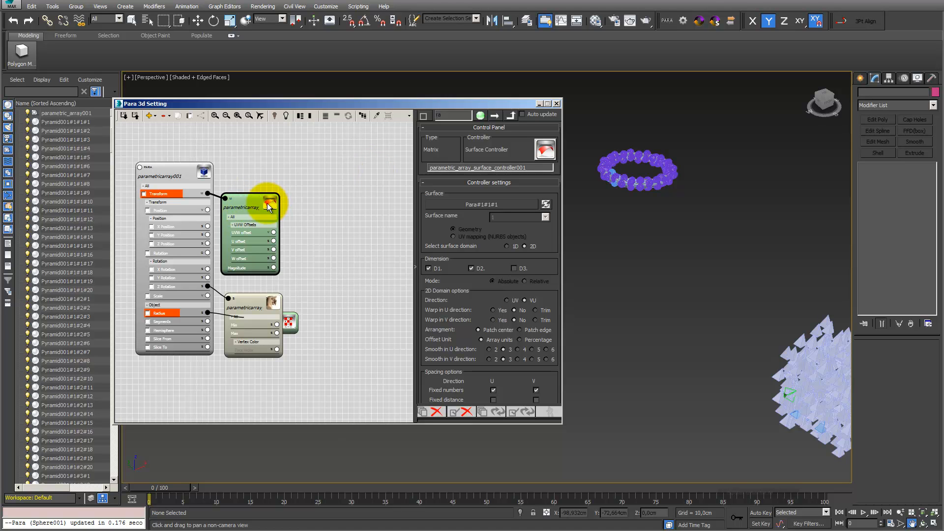
left_click(512, 118)
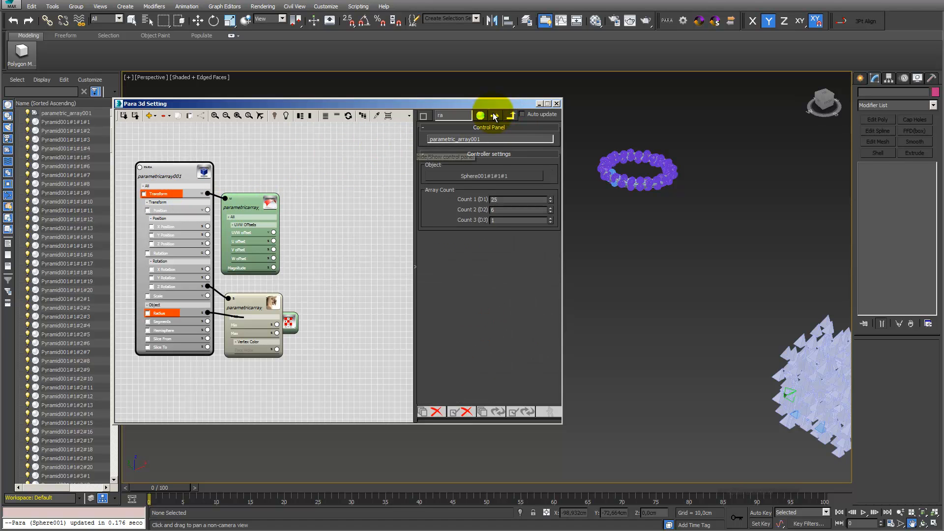
left_click(252, 202)
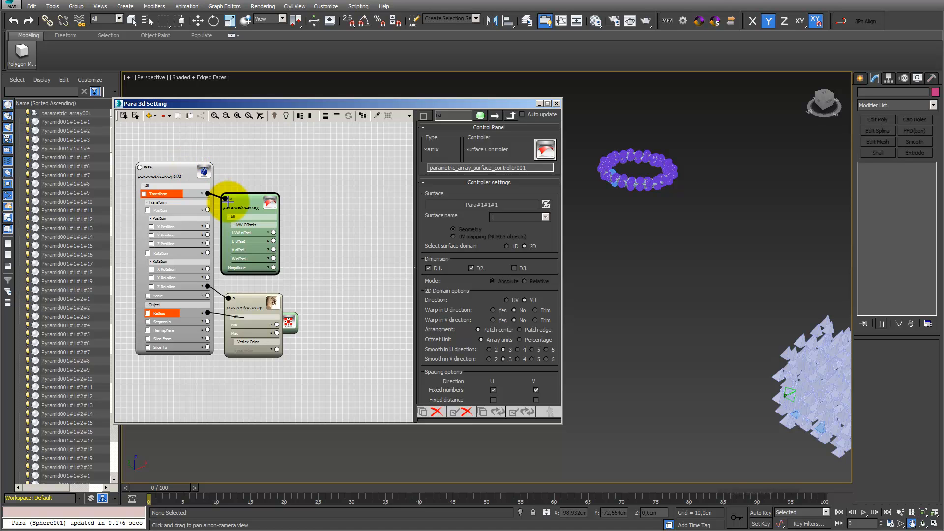
left_click(512, 117)
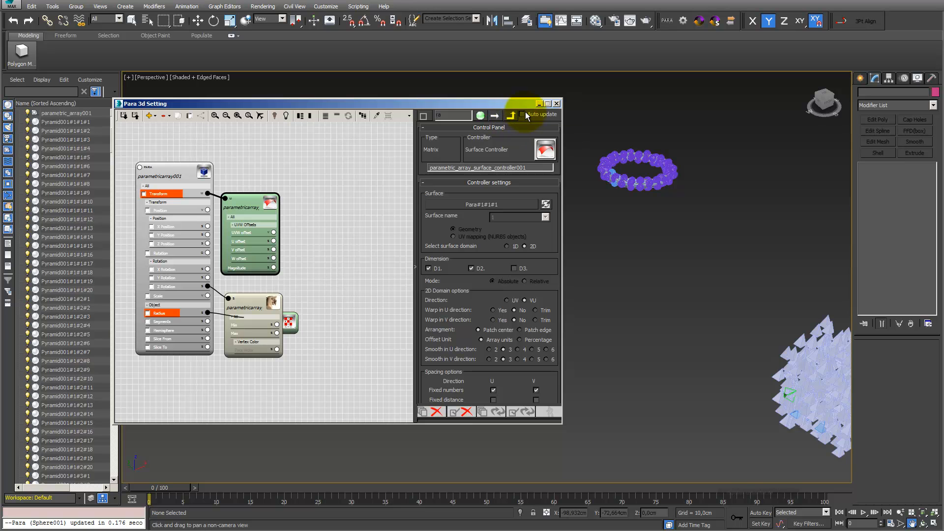
- Pick a pyramid of the array in the viewport to locate and select its PARA_Pyramid node in the node editor
middle_click_drag(361, 334, 273, 236)
scroll(272, 236, "down", 2)
middle_click_drag(334, 266, 282, 217)
scroll(282, 218, "down", 1)
mouse_move(703, 312)
middle_mouse_down()
mouse_move(649, 282)
mouse_move(702, 298)
mouse_move(689, 308)
middle_mouse_up()
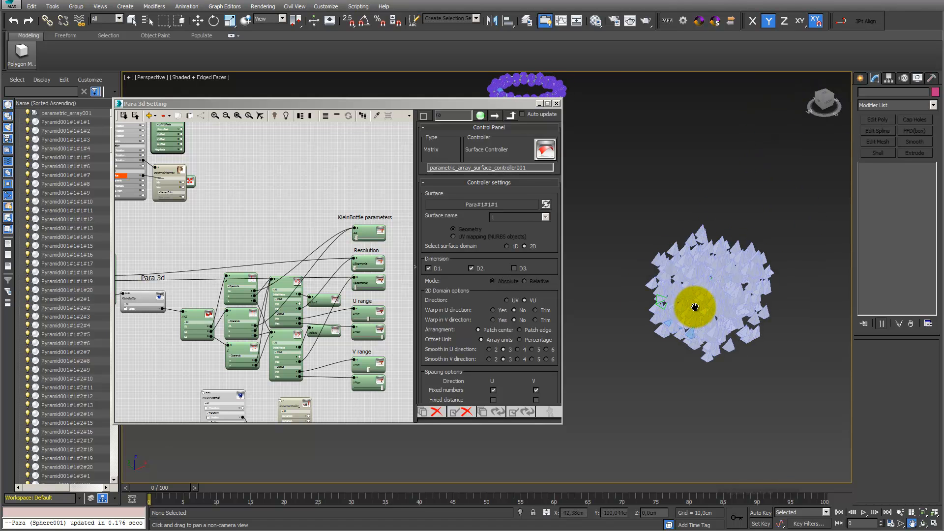
left_click(377, 118)
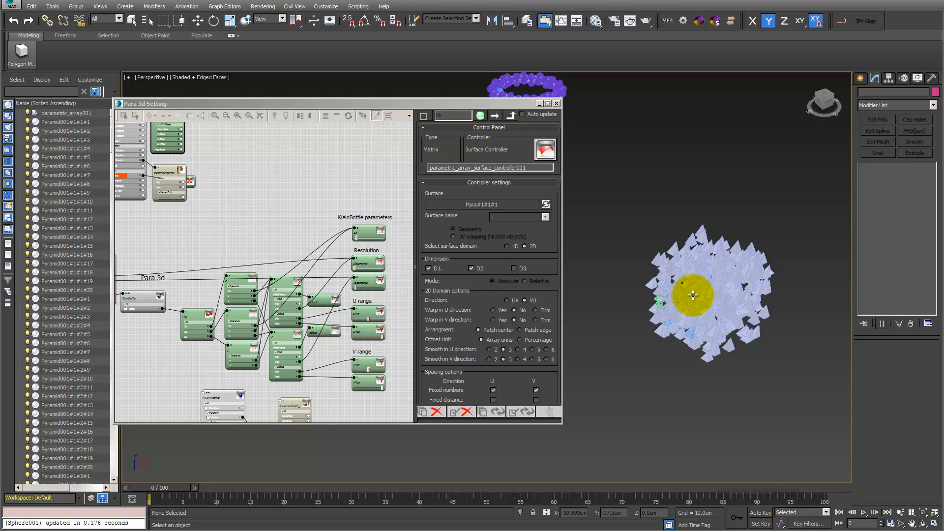
left_click(693, 295)
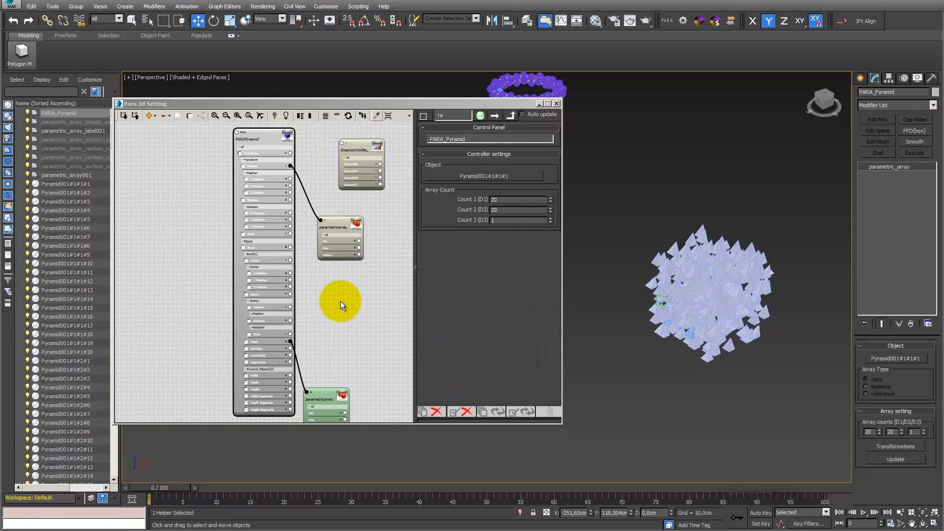
- Connect a new Linear Controller to the Position channel of the PARA_Pyramid node, replacing its existing connection
middle_click_drag(345, 299, 288, 353)
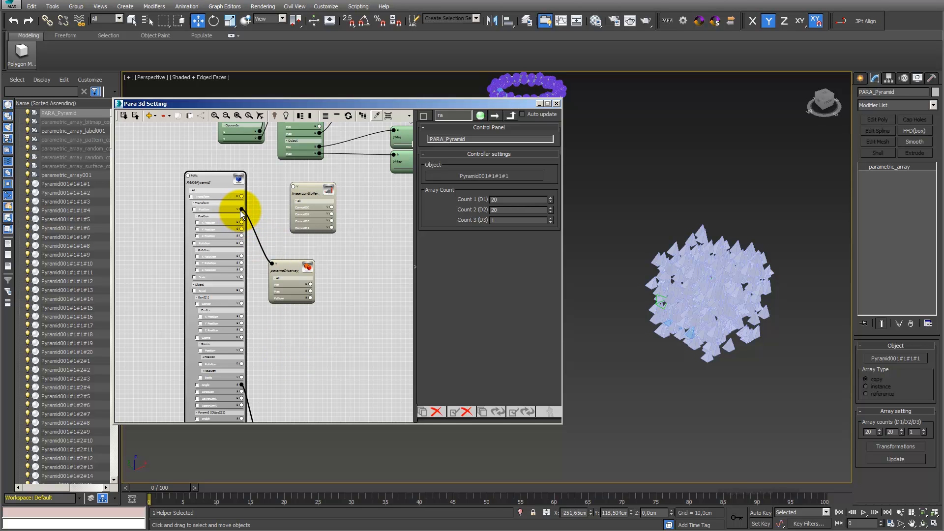
left_click_drag(241, 210, 264, 236)
left_click(290, 256)
type("lin")
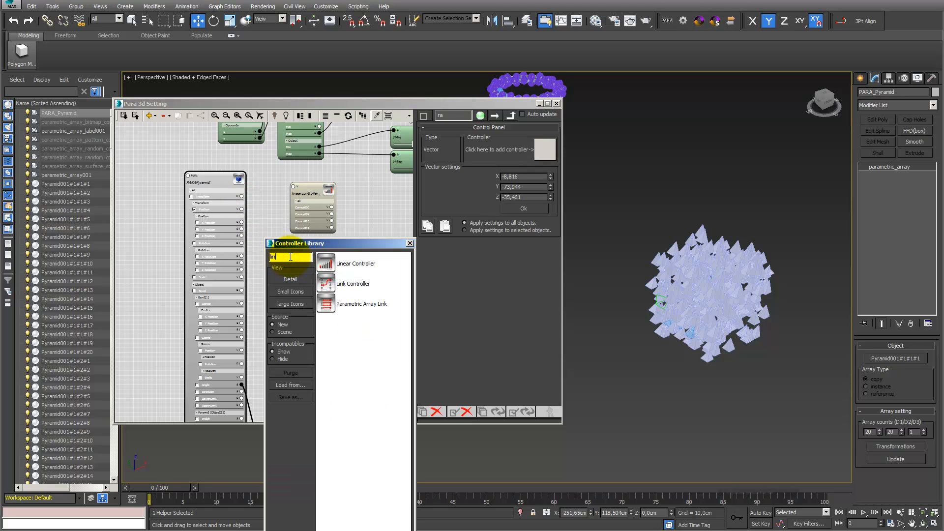
double_click(325, 264)
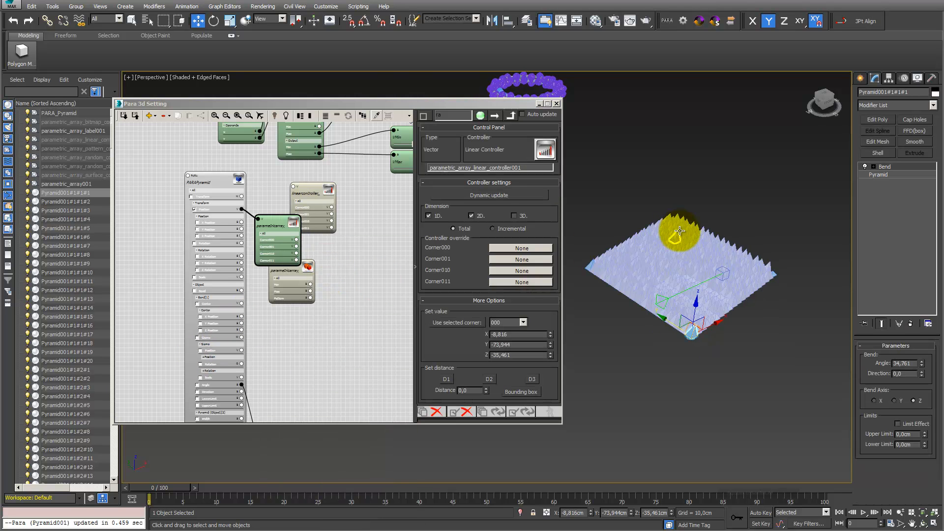
- Turn on Auto update for the Para 3d editor and clear the node selection
left_click_drag(692, 254, 759, 329)
left_click(900, 513)
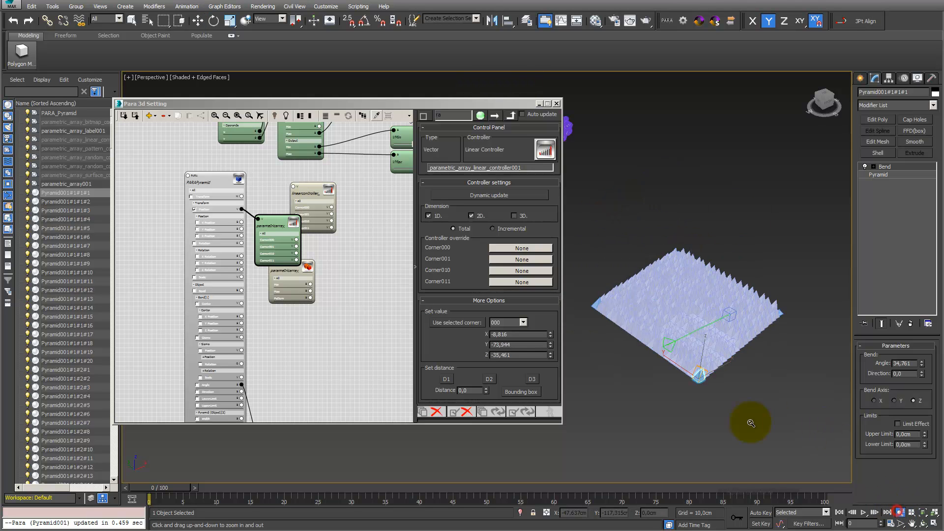
scroll(685, 334, "up", 5)
scroll(686, 333, "down", 3)
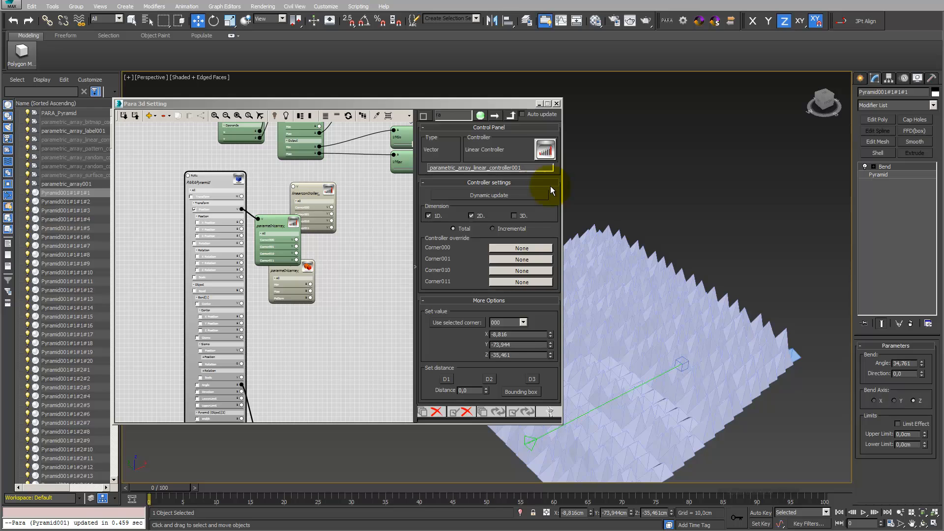
left_click(521, 112)
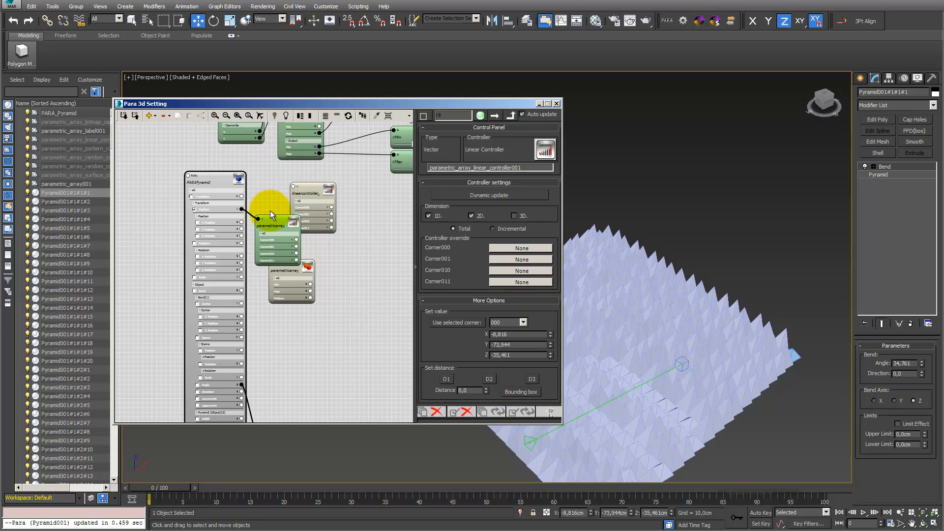
left_click(391, 347)
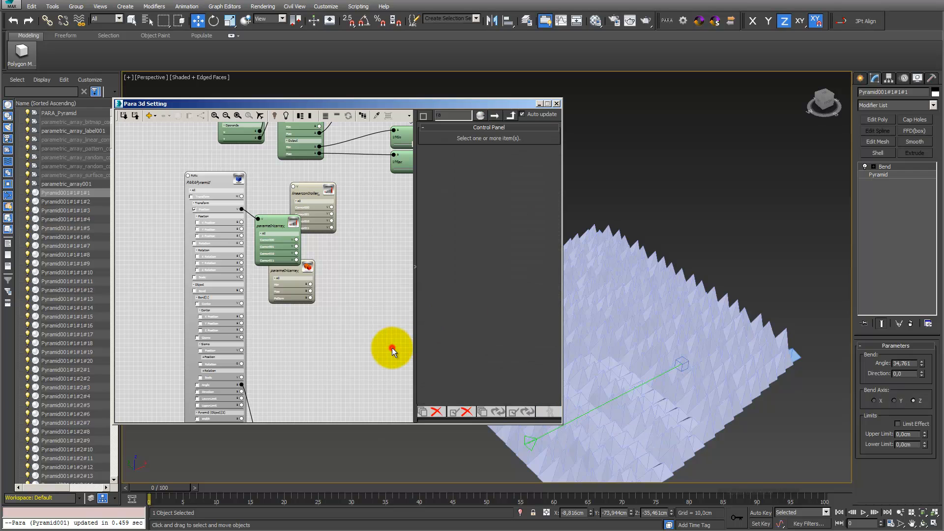
- Activate automatic updating on PARA_Pyramid's Position channel and move the Para 3d Setting window aside to uncover the pyramid array
left_click(219, 182)
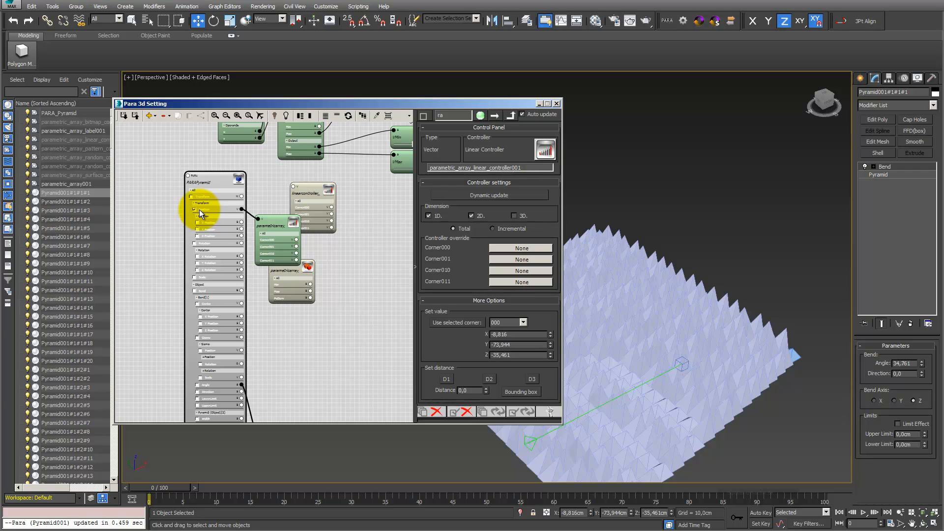
left_click(546, 413)
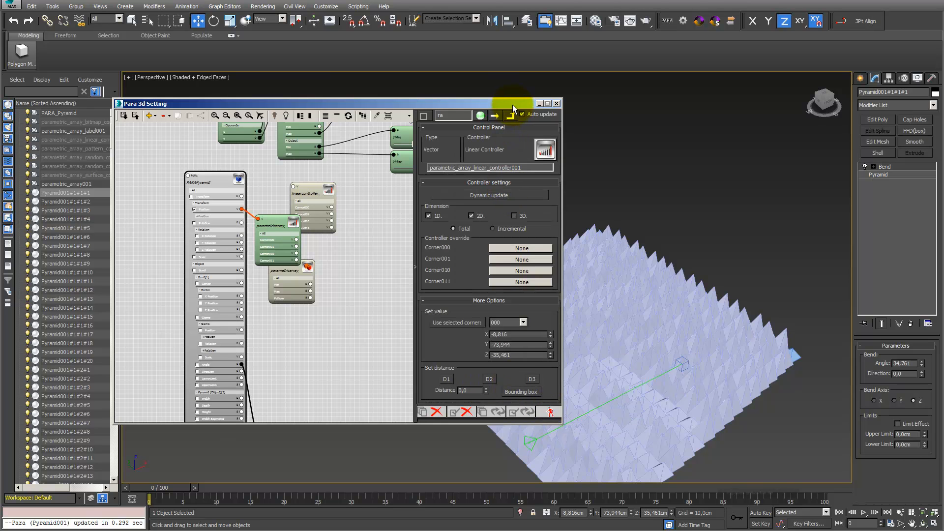
left_click_drag(512, 104, 377, 122)
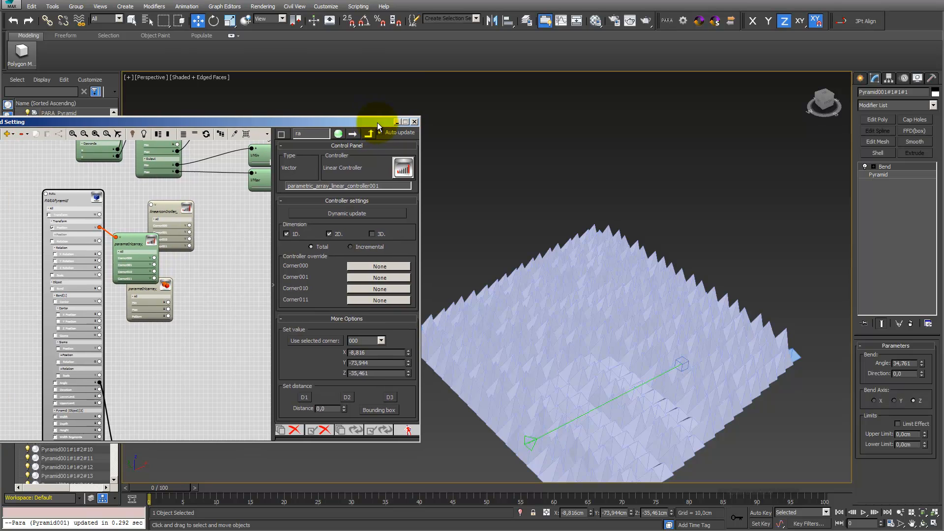
- Raise the pyramid at the array's right corner and move the left corner pyramid up and outward to reshape the linear-controlled array
left_click(795, 352)
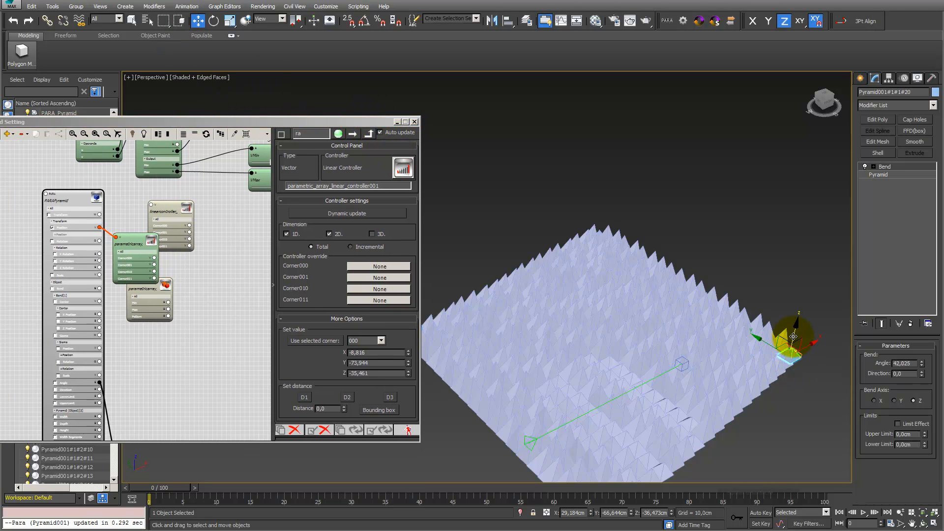
left_click_drag(793, 330, 774, 314)
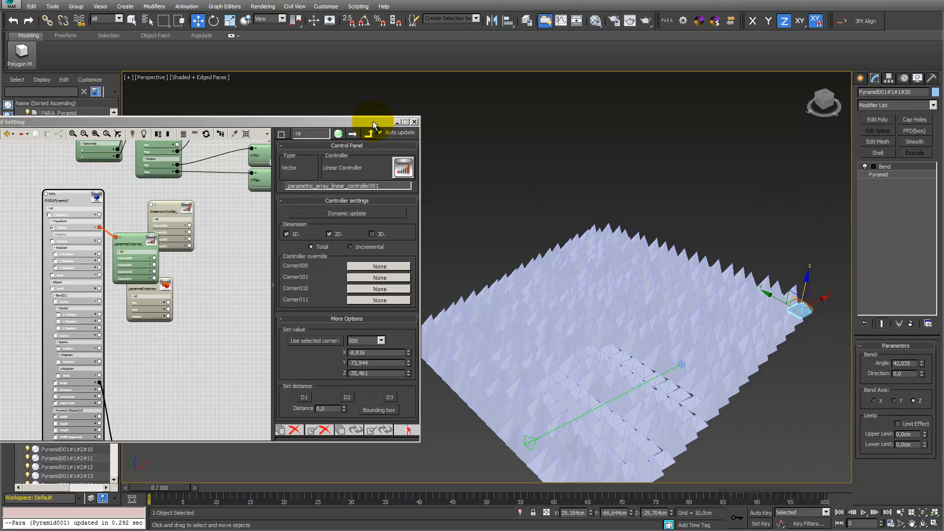
left_click_drag(372, 123, 252, 149)
left_click(415, 337)
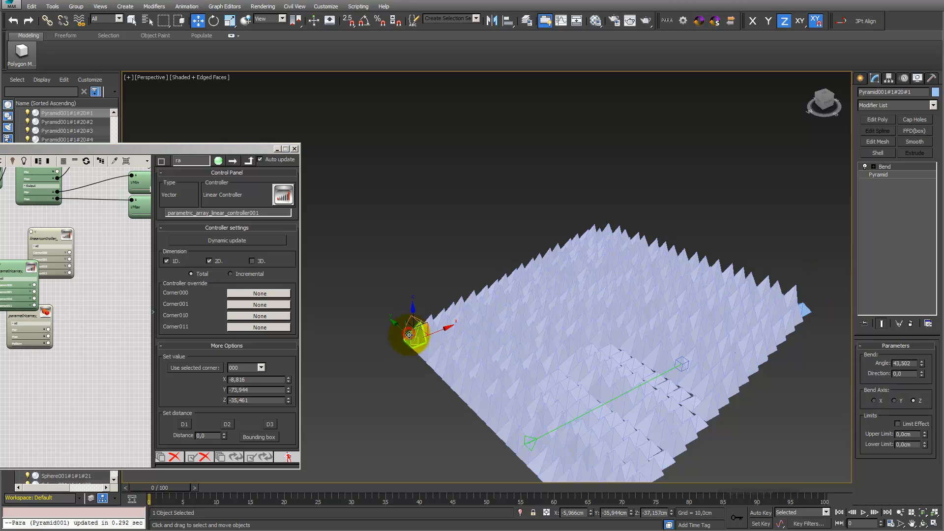
mouse_move(408, 334)
left_mouse_down()
mouse_move(358, 303)
mouse_move(375, 148)
mouse_move(363, 171)
mouse_move(369, 312)
mouse_move(400, 370)
mouse_move(396, 438)
mouse_move(358, 169)
mouse_move(361, 195)
left_mouse_up()
- Open the Controller Library from the Linear Controller and try hiding incompatible controllers before showing them again
left_click(283, 201)
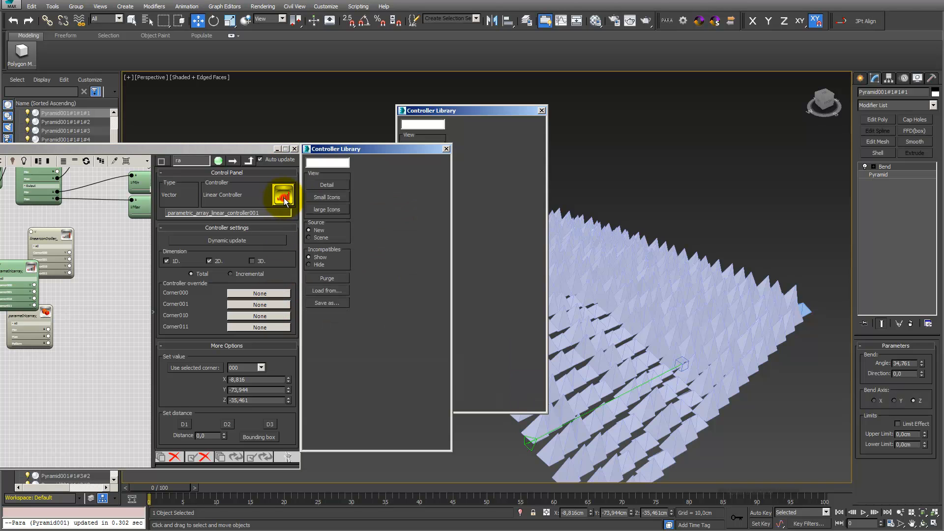
left_click_drag(366, 147, 373, 97)
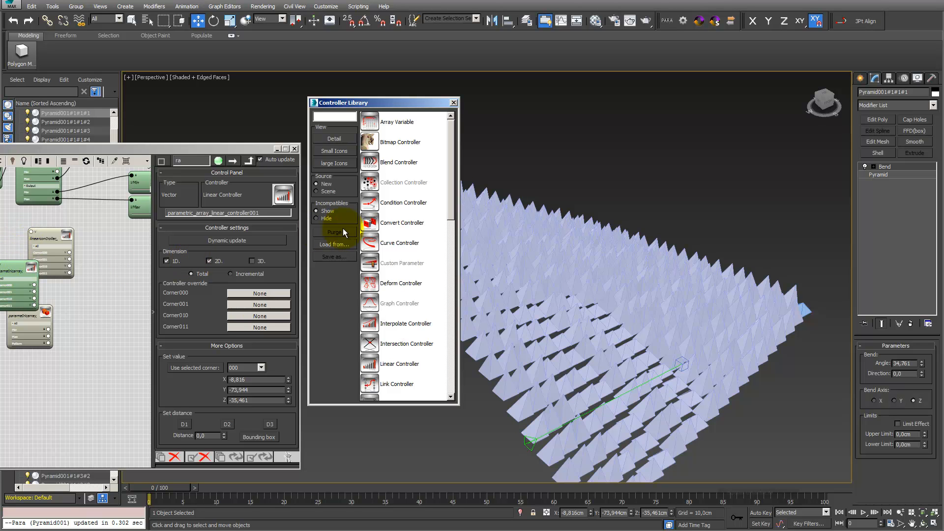
left_click(315, 218)
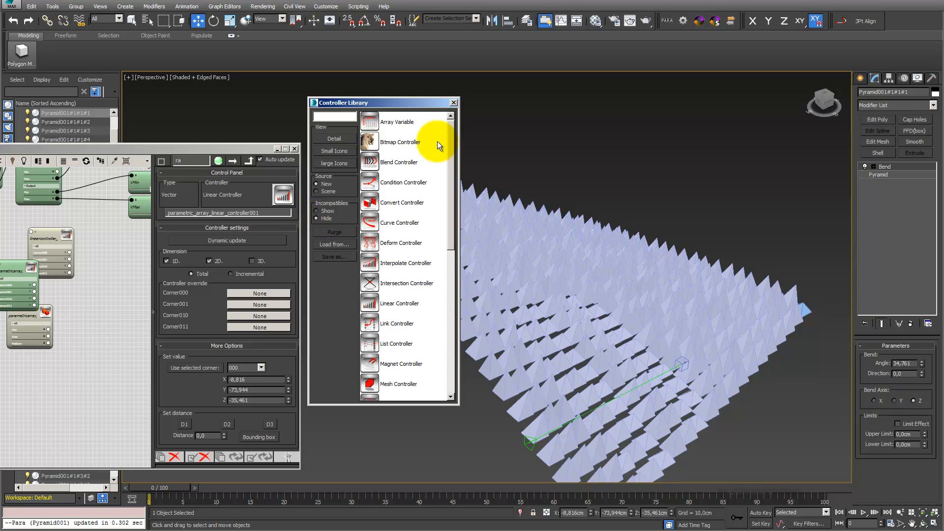
left_click(316, 210)
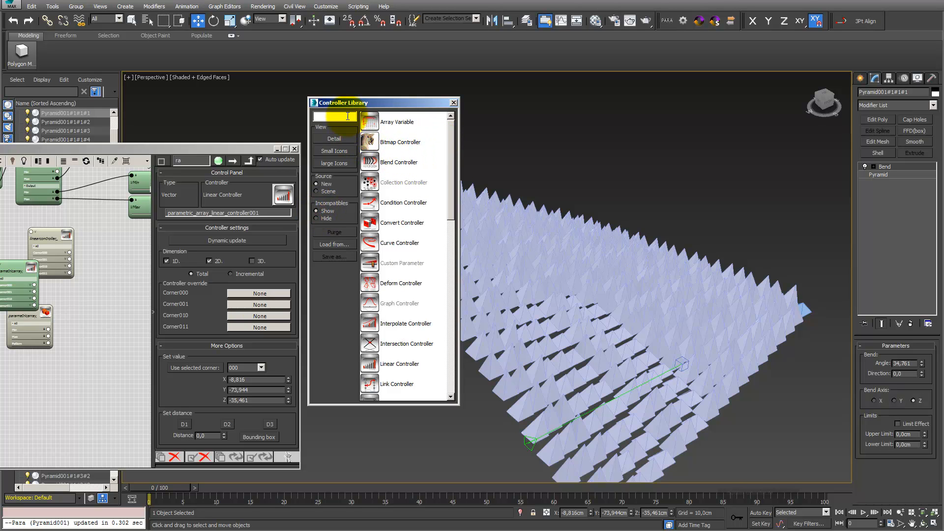
- Search the Controller Library for "bit" and clear the search text
type("bit")
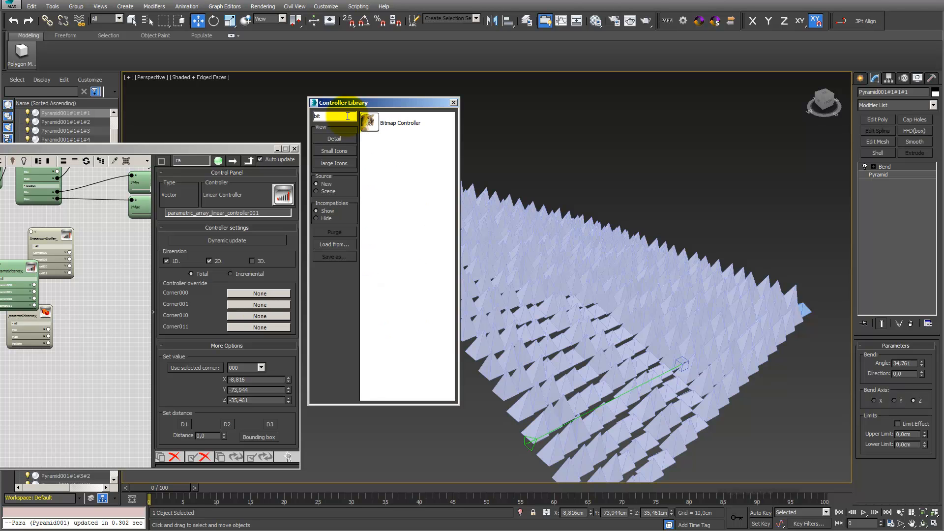
key("BackSpace")
key("BackSpace")
key("BackSpace")
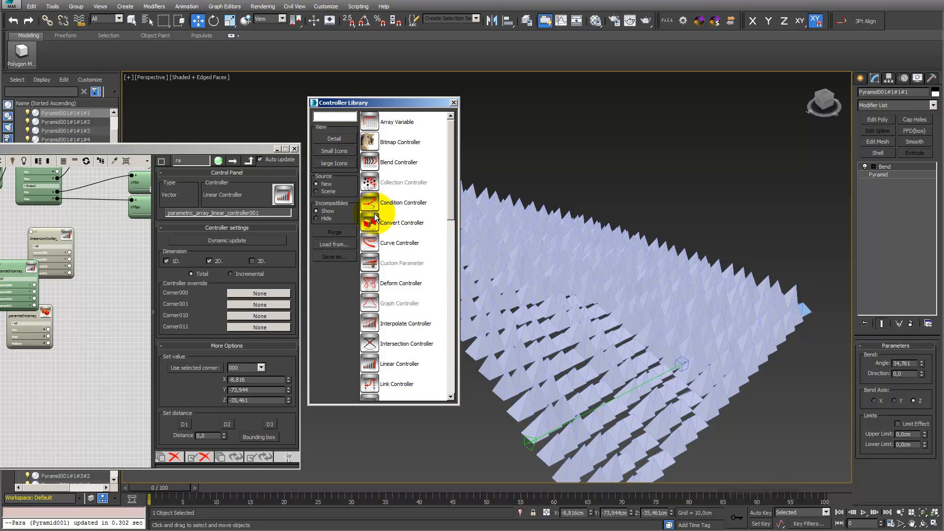
- Switch the Controller Library to detail view with a wider window and columns, and list the controllers of the scene
left_click(342, 139)
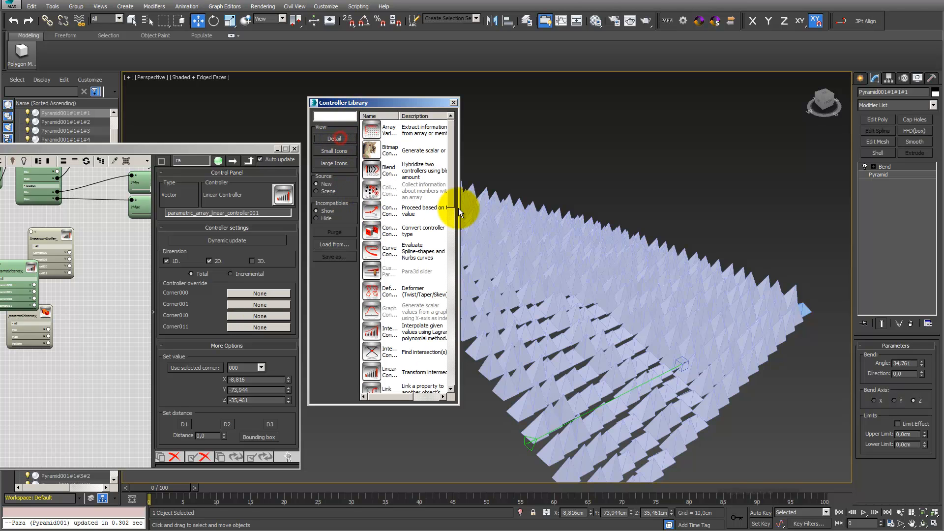
left_click_drag(458, 208, 687, 211)
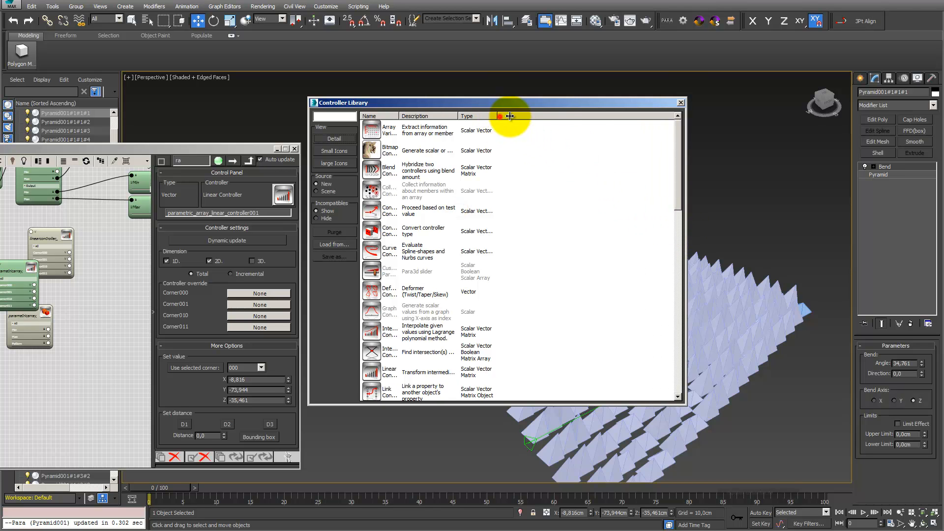
left_click_drag(501, 116, 584, 116)
left_click_drag(459, 115, 519, 115)
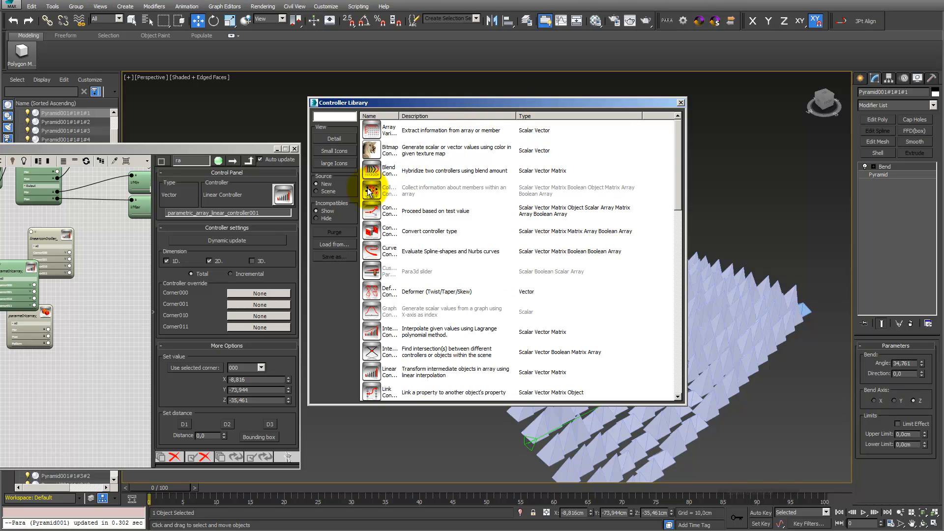
left_click(317, 191)
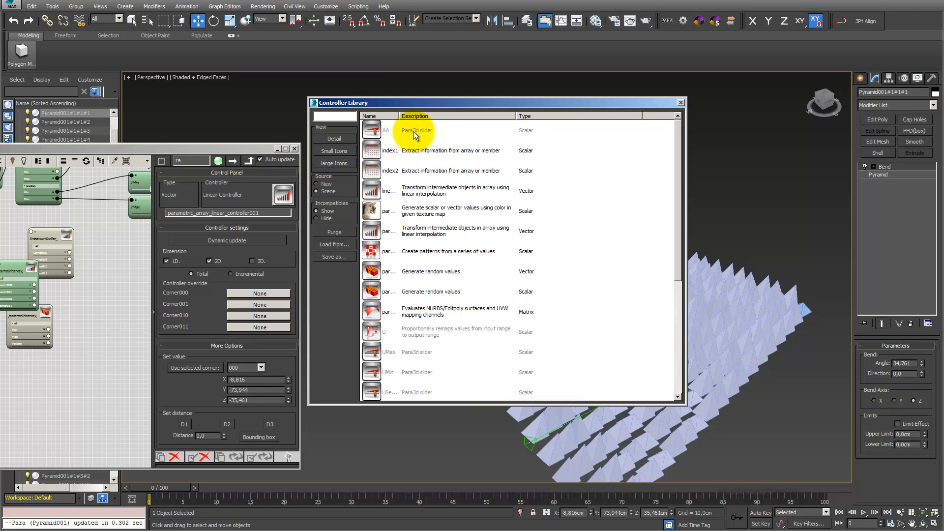
left_click_drag(400, 116, 476, 116)
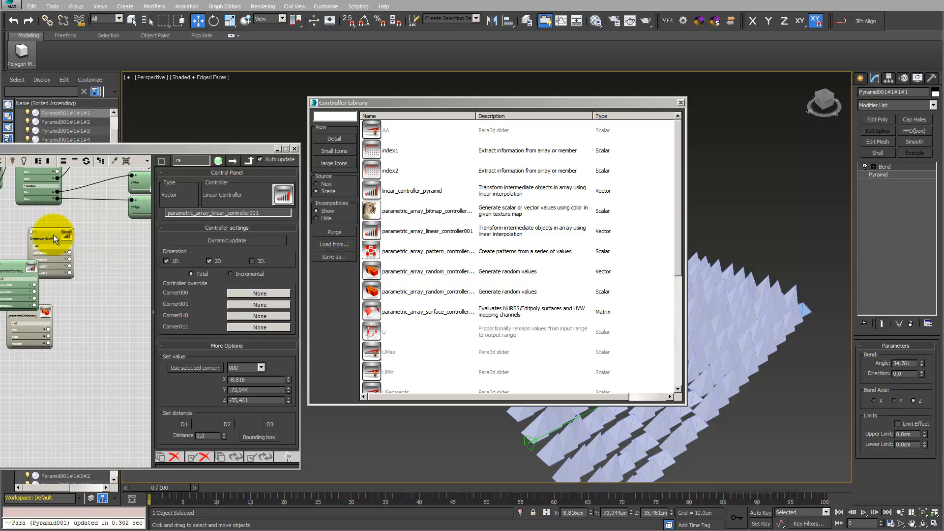
- Spread out the unconnected linear and random controller nodes and purge all unused controllers from the scene
left_click_drag(66, 241, 108, 254)
left_click(33, 316)
left_click_drag(33, 318, 72, 347)
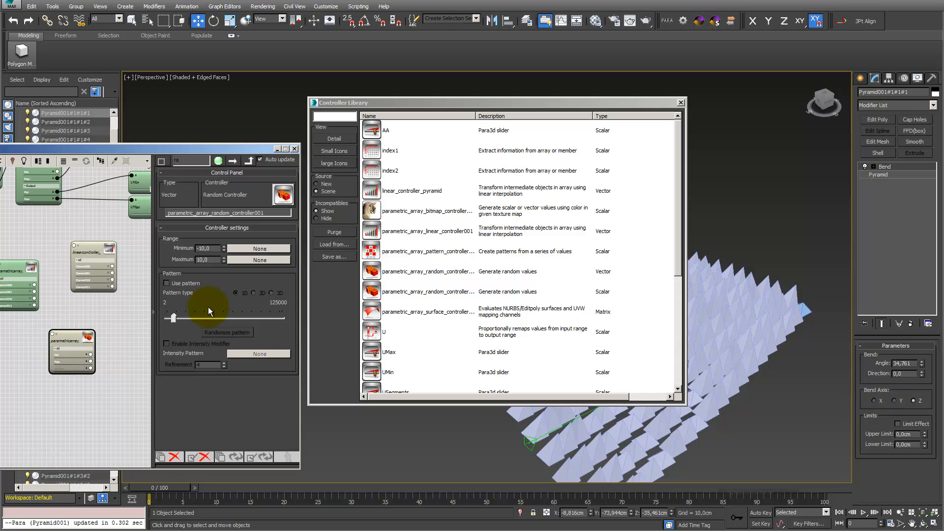
left_click(326, 233)
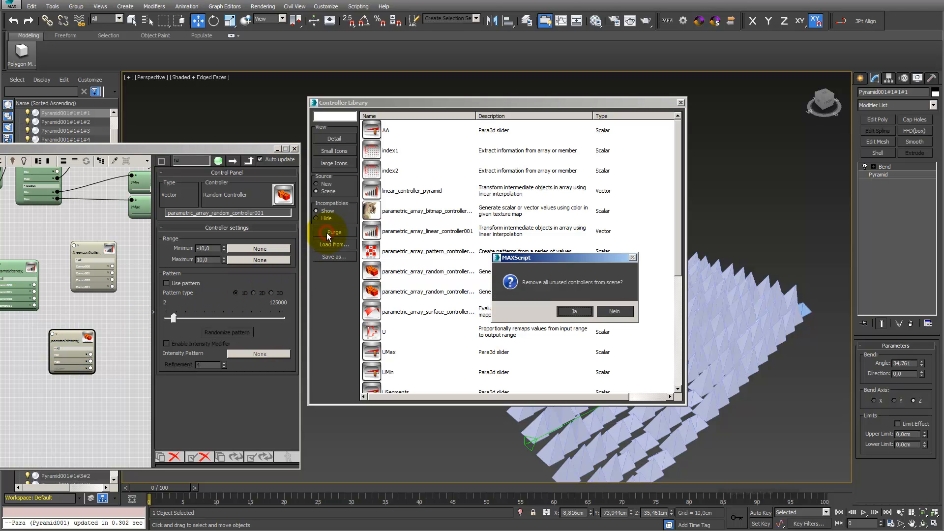
left_click(575, 311)
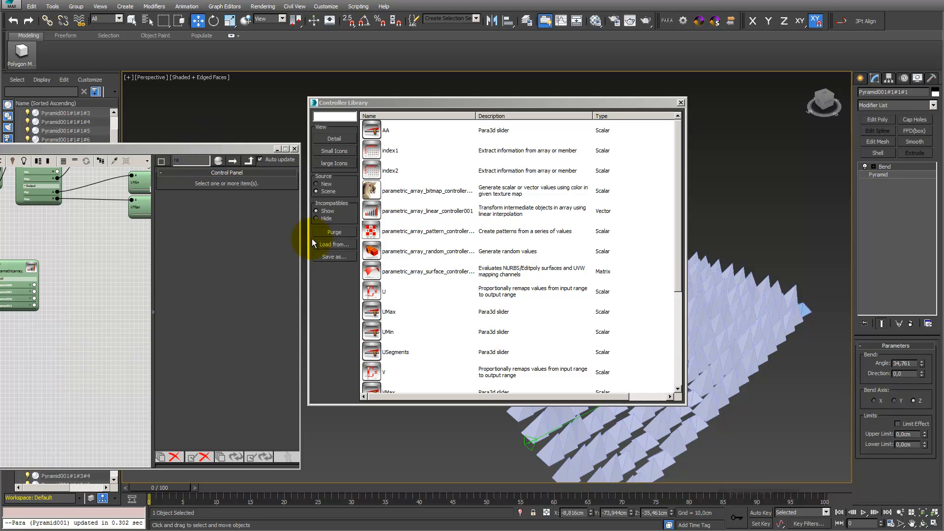
- View the library's dialogs for loading a Para file and saving Para 3d controllers, cancelling each one
left_click(332, 244)
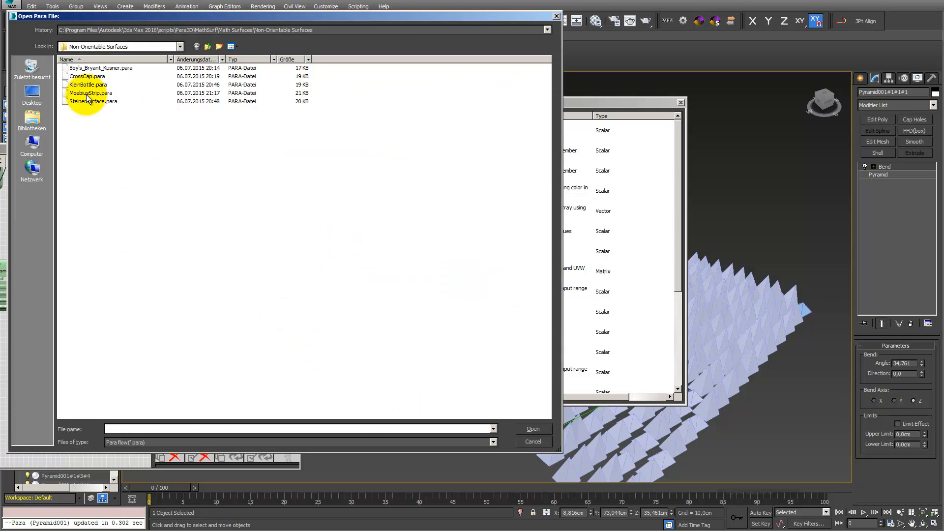
left_click(531, 443)
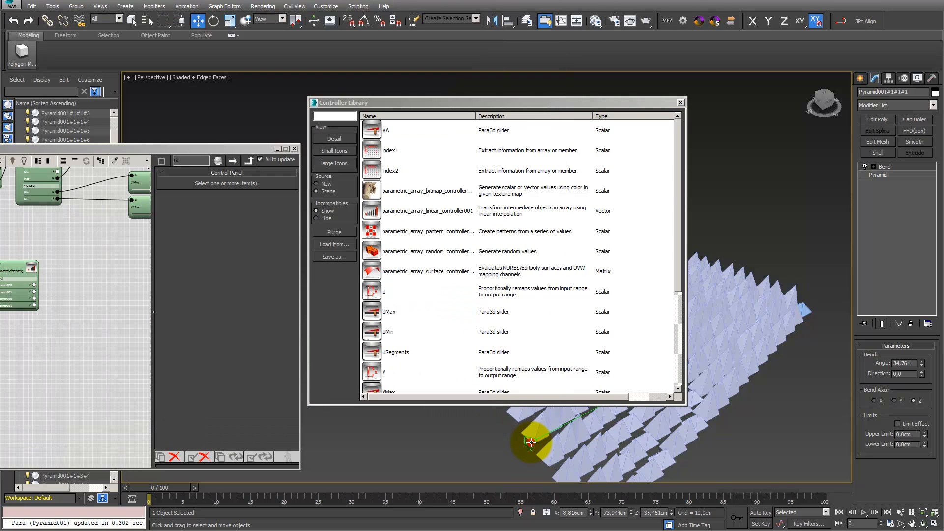
left_click(346, 256)
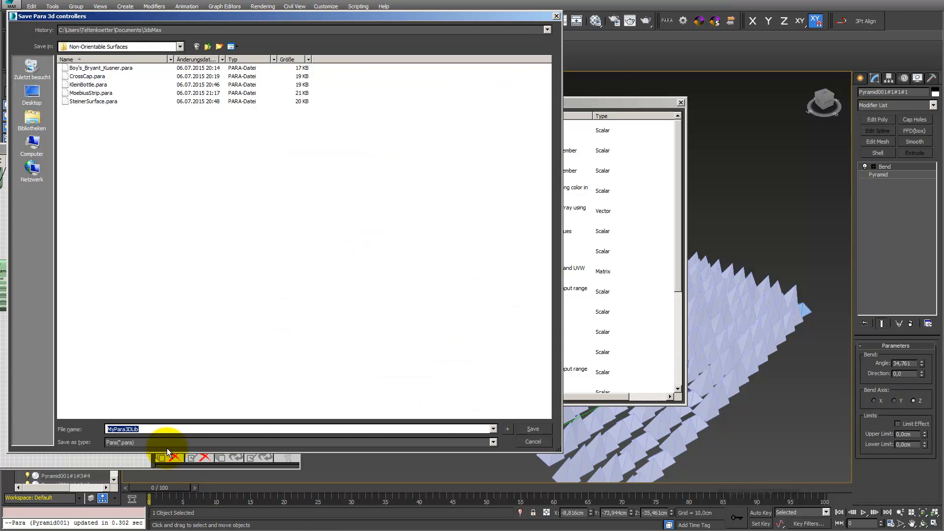
left_click(536, 442)
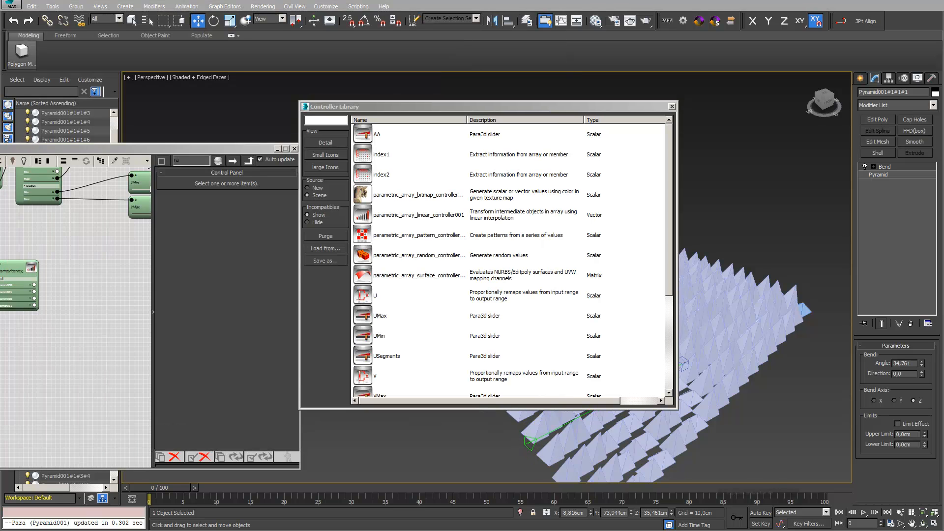